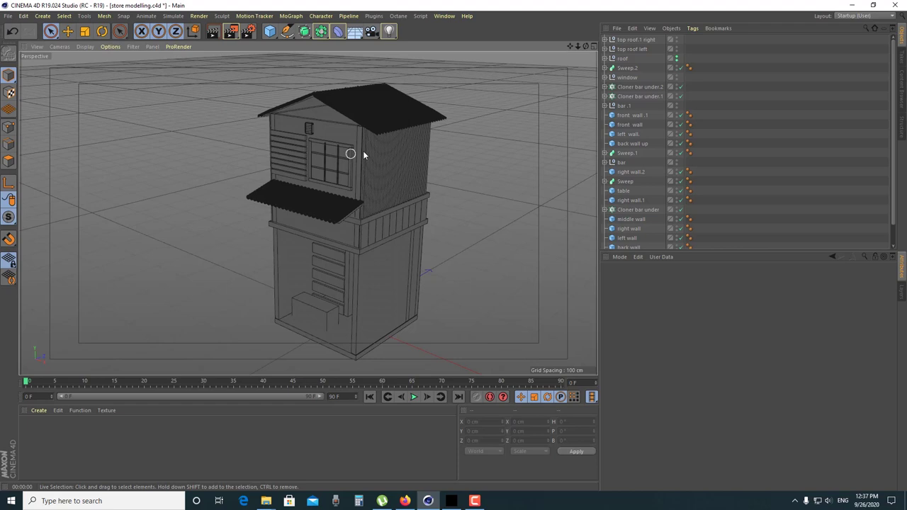
# Orbit to a frontal view of the store and render it in the viewport
pyautogui.keyDown('alt'); pyautogui.moveTo(363, 154); pyautogui.dragTo(368, 139); pyautogui.keyUp('alt')
pyautogui.click(214, 32)
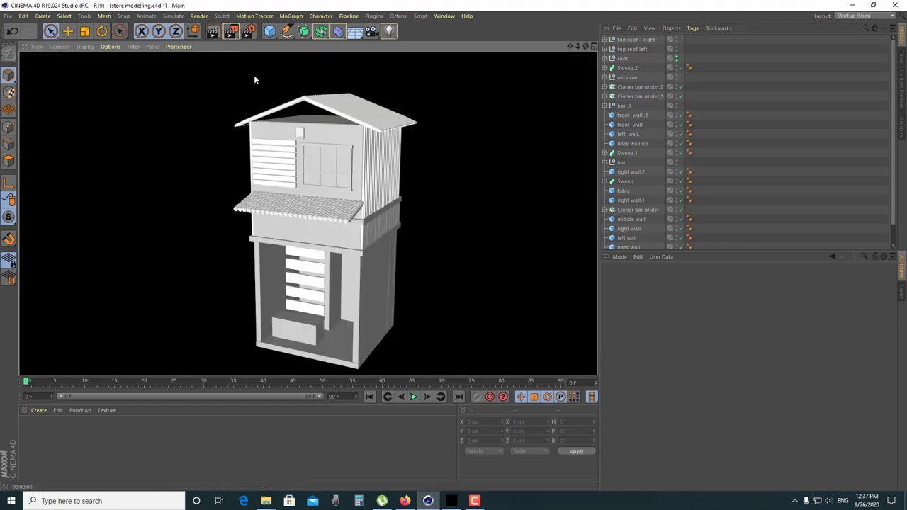
# Clear the render and add a Polygon primitive facing the upper floor
pyautogui.click(458, 180)
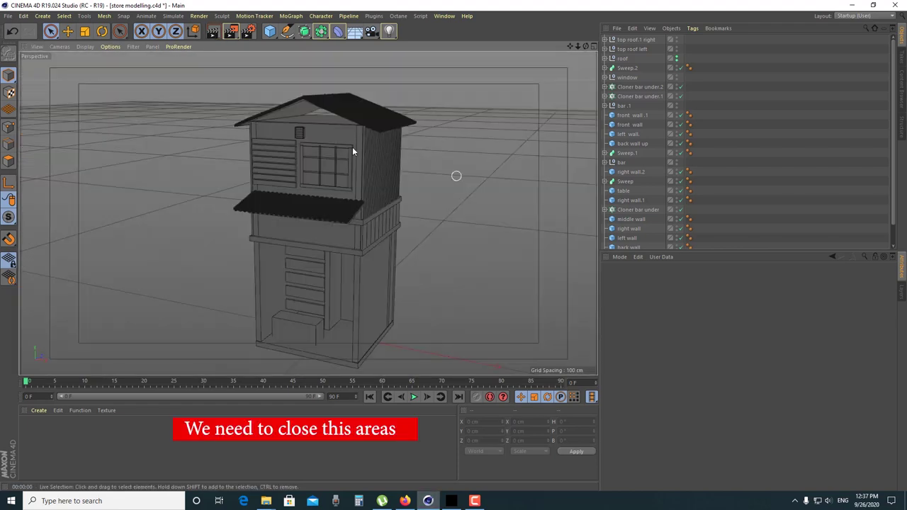
pyautogui.scroll(1, 309, 154)
pyautogui.scroll(2, 368, 119)
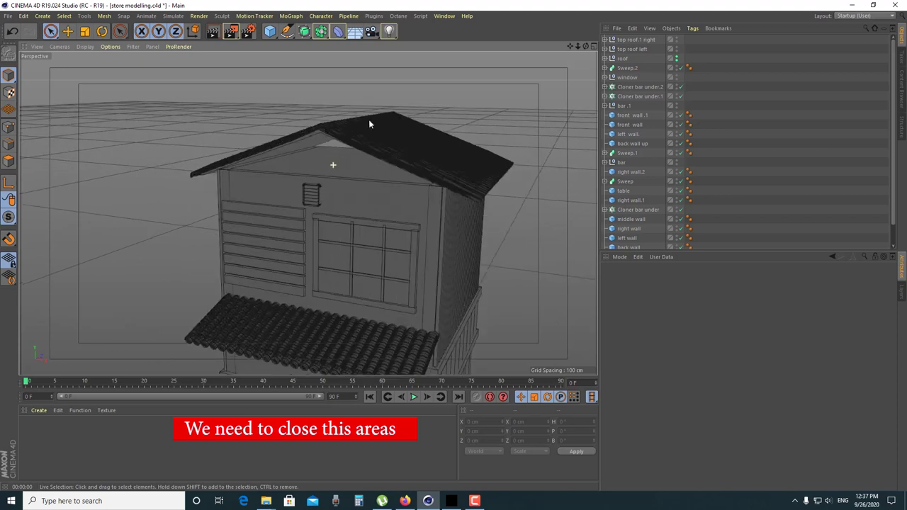
pyautogui.scroll(1, 364, 128)
pyautogui.keyDown('alt'); pyautogui.moveTo(352, 156); pyautogui.dragTo(307, 97); pyautogui.keyUp('alt')
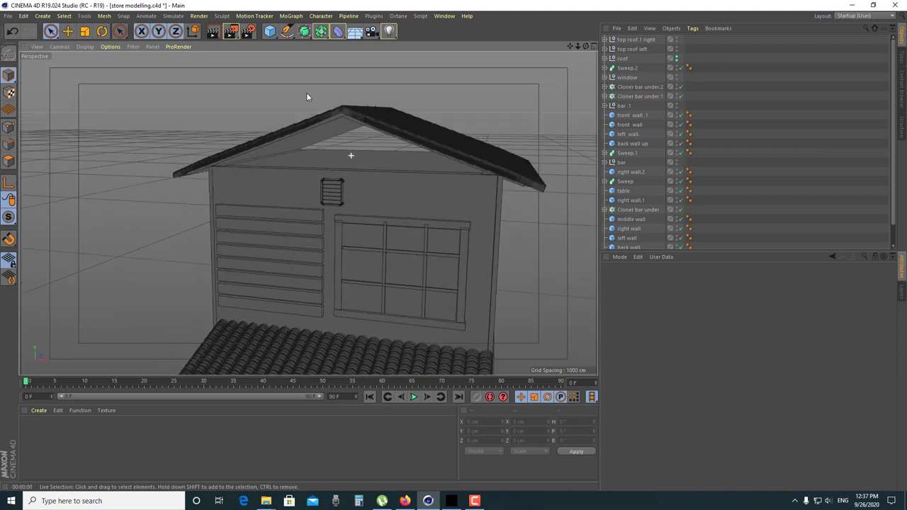
pyautogui.click(271, 33)
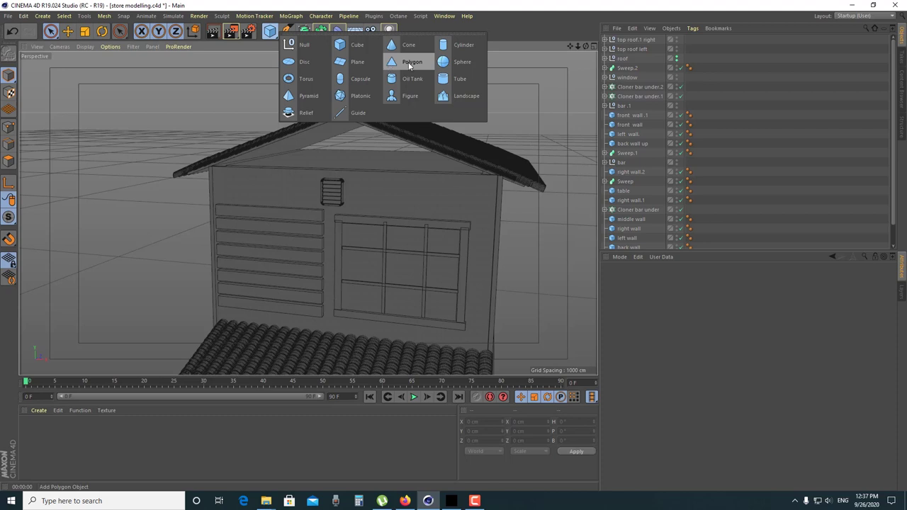
pyautogui.click(410, 63)
# Raise the polygon to roof height and move it forward to the front gable
pyautogui.scroll(-2, 461, 249)
pyautogui.scroll(-4, 457, 272)
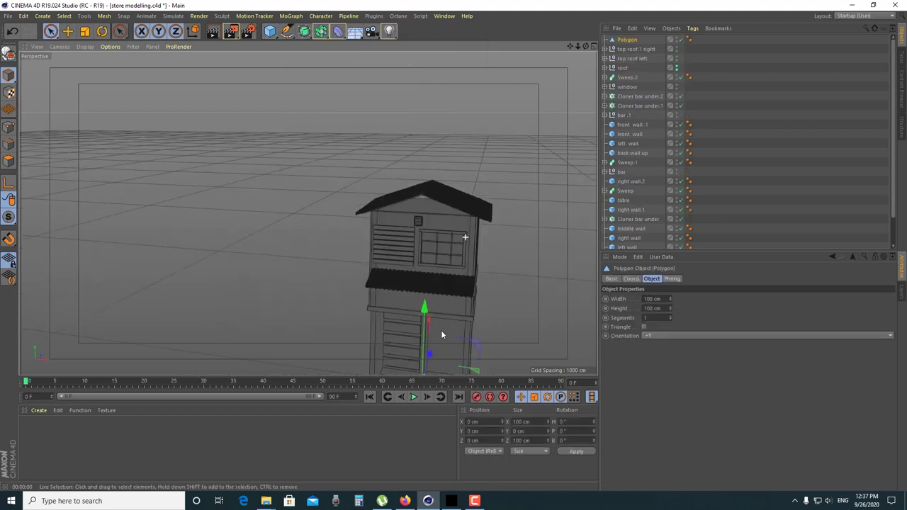
pyautogui.moveTo(425, 305); pyautogui.dragTo(410, 134)
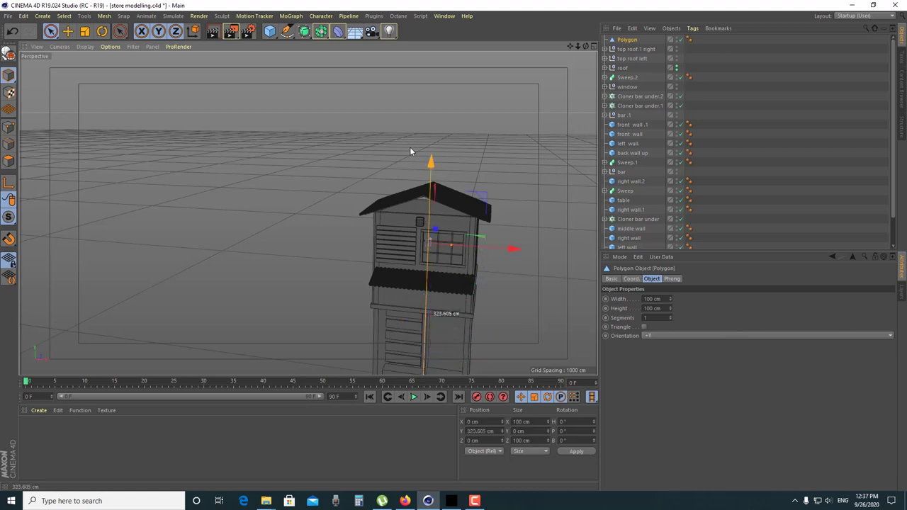
pyautogui.scroll(2, 464, 153)
pyautogui.scroll(1, 463, 153)
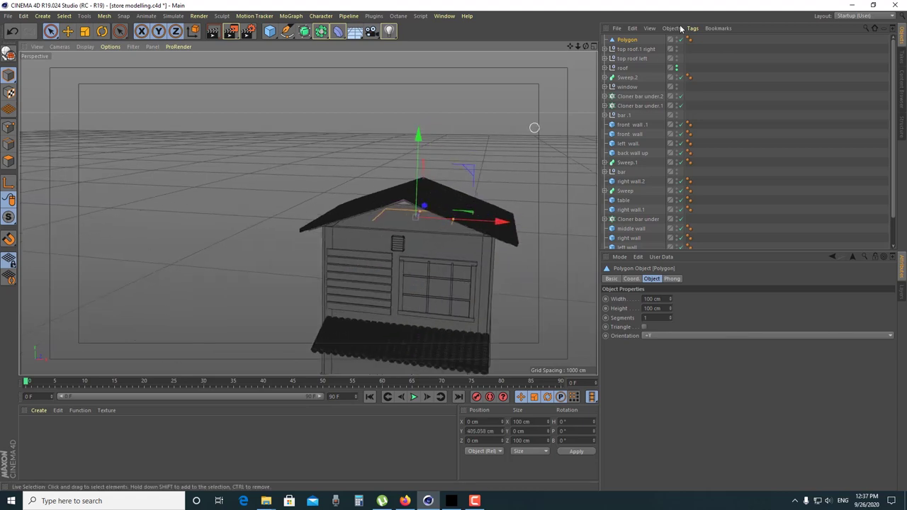
pyautogui.keyDown('alt'); pyautogui.moveTo(464, 248); pyautogui.dragTo(391, 254); pyautogui.keyUp('alt')
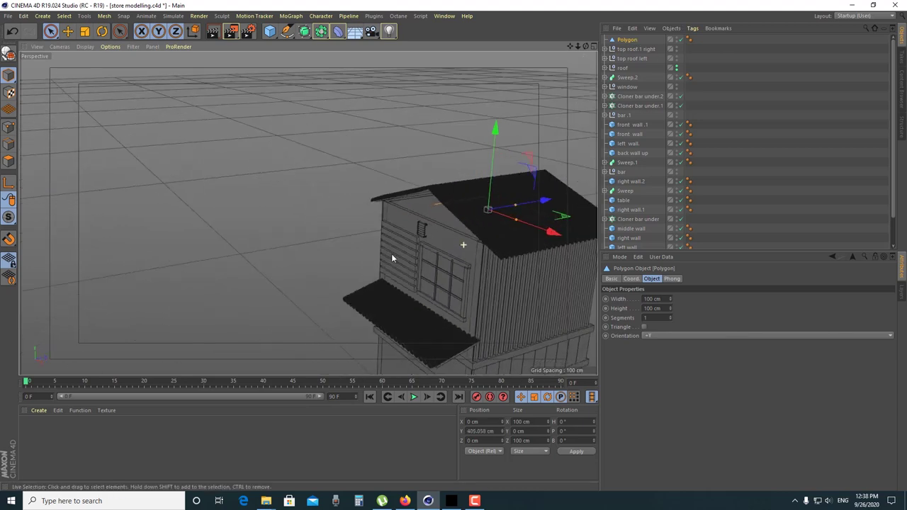
pyautogui.moveTo(554, 204)
pyautogui.mouseDown()
pyautogui.moveTo(466, 225)
pyautogui.moveTo(395, 204)
pyautogui.mouseUp()
pyautogui.scroll(2, 395, 204)
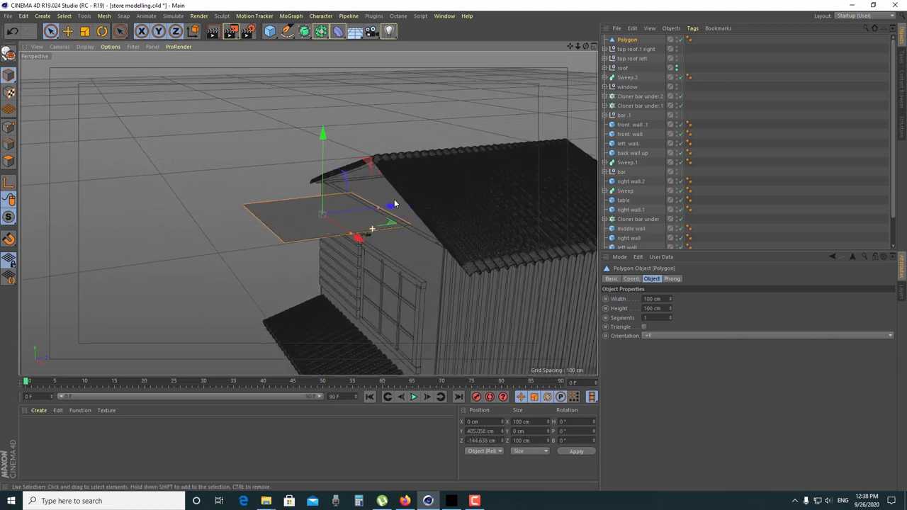
pyautogui.keyDown('alt'); pyautogui.moveTo(392, 254); pyautogui.dragTo(403, 257); pyautogui.keyUp('alt')
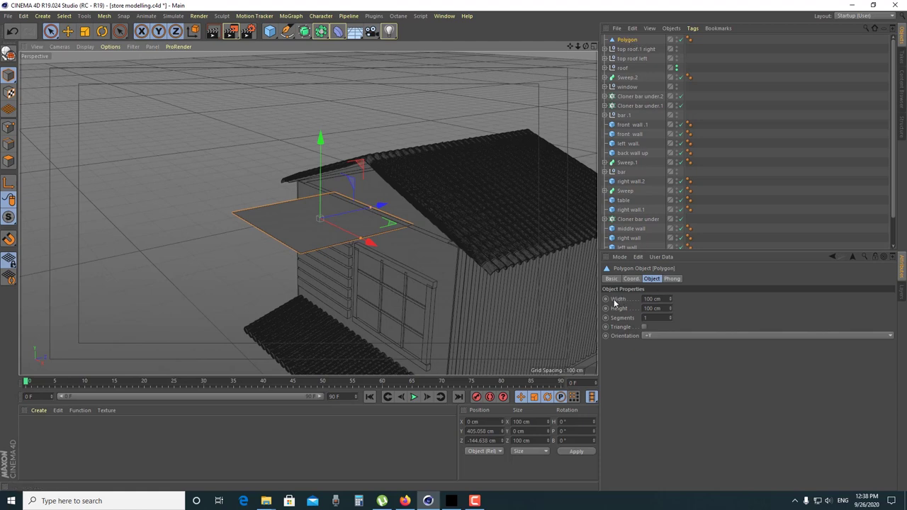
# Set the polygon's Orientation to +Z and enable Triangle
pyautogui.click(662, 336)
pyautogui.click(654, 384)
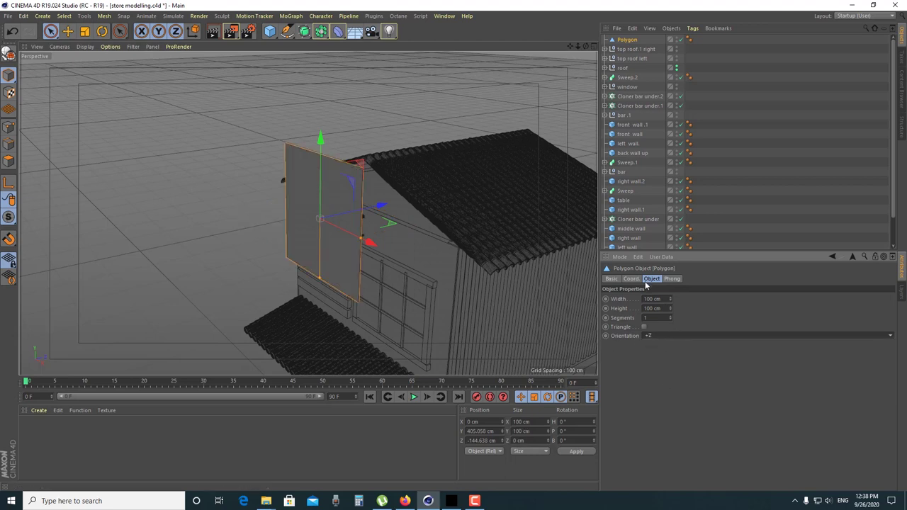
pyautogui.click(644, 329)
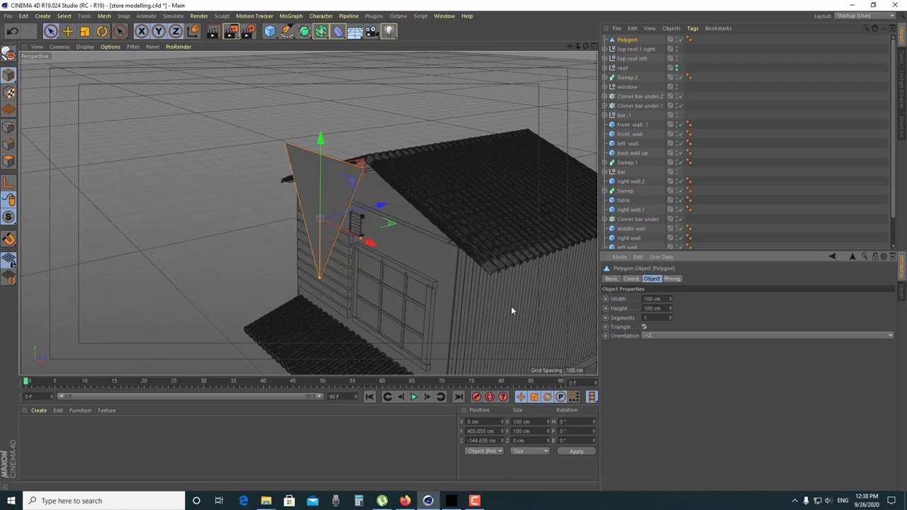
# Flip the triangle's Orientation to -Z and move it toward the front gable
pyautogui.click(648, 336)
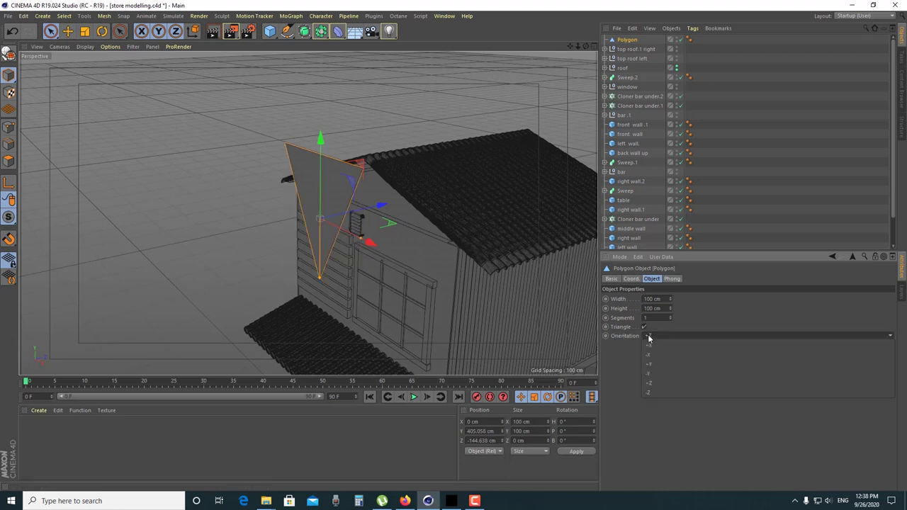
pyautogui.click(644, 394)
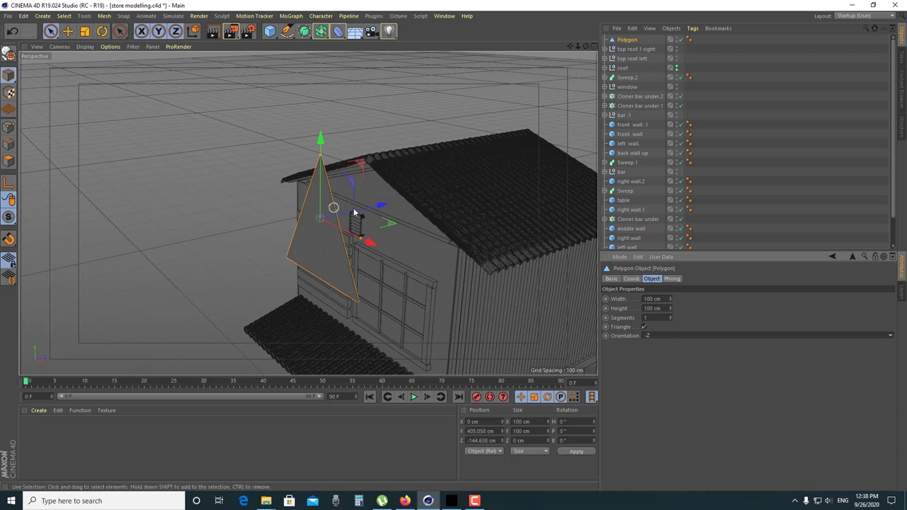
pyautogui.moveTo(370, 206); pyautogui.dragTo(400, 204)
pyautogui.scroll(3, 390, 143)
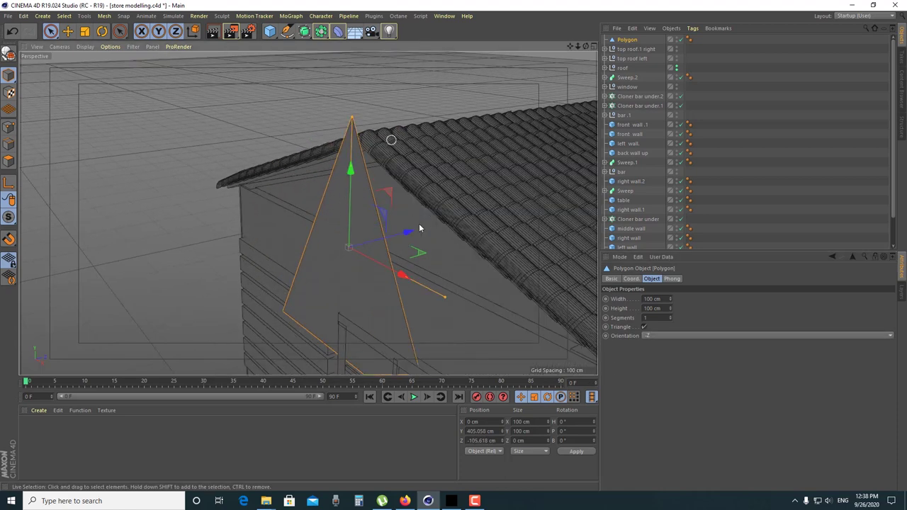
pyautogui.moveTo(447, 231)
pyautogui.keyDown('alt'); pyautogui.mouseDown()
pyautogui.moveTo(386, 209)
pyautogui.moveTo(344, 179)
pyautogui.mouseUp(); pyautogui.keyUp('alt')
# Stretch the triangle to 269 × 76 cm and raise it to Y 443.207 cm
pyautogui.moveTo(670, 301); pyautogui.dragTo(716, 302)
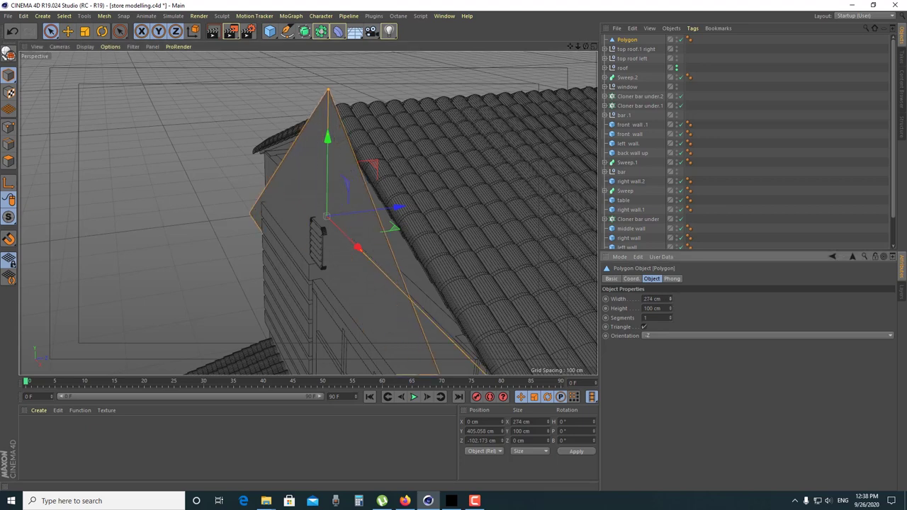
pyautogui.scroll(-3, 481, 354)
pyautogui.moveTo(448, 235)
pyautogui.keyDown('alt'); pyautogui.mouseDown()
pyautogui.moveTo(400, 182)
pyautogui.moveTo(573, 220)
pyautogui.mouseUp(); pyautogui.keyUp('alt')
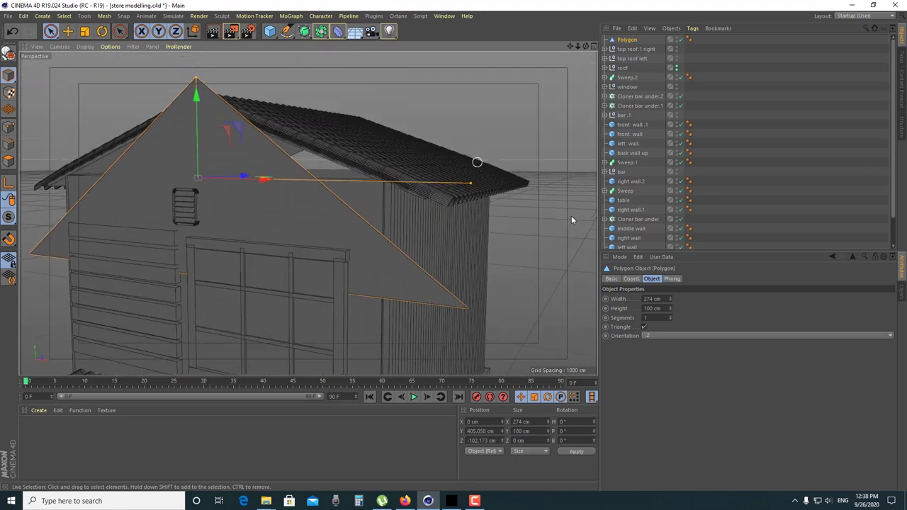
pyautogui.moveTo(670, 302); pyautogui.dragTo(672, 312)
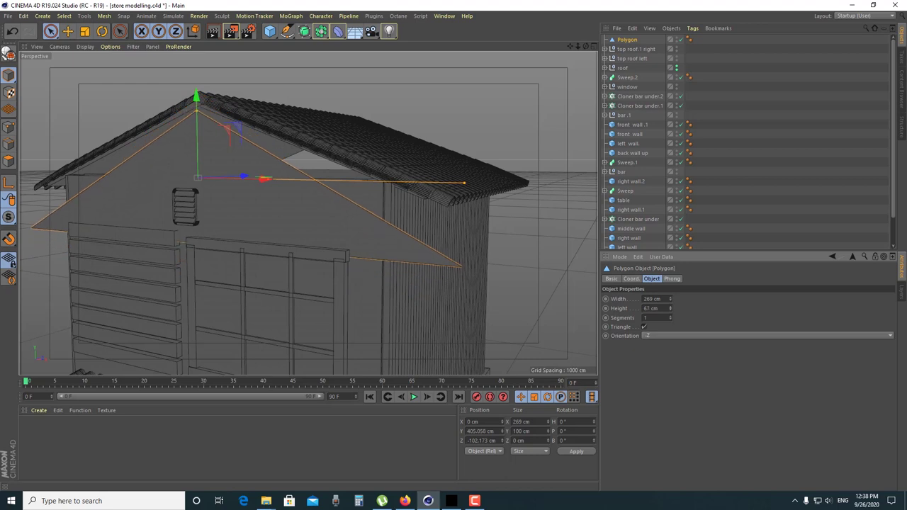
pyautogui.moveTo(202, 86); pyautogui.dragTo(203, 72)
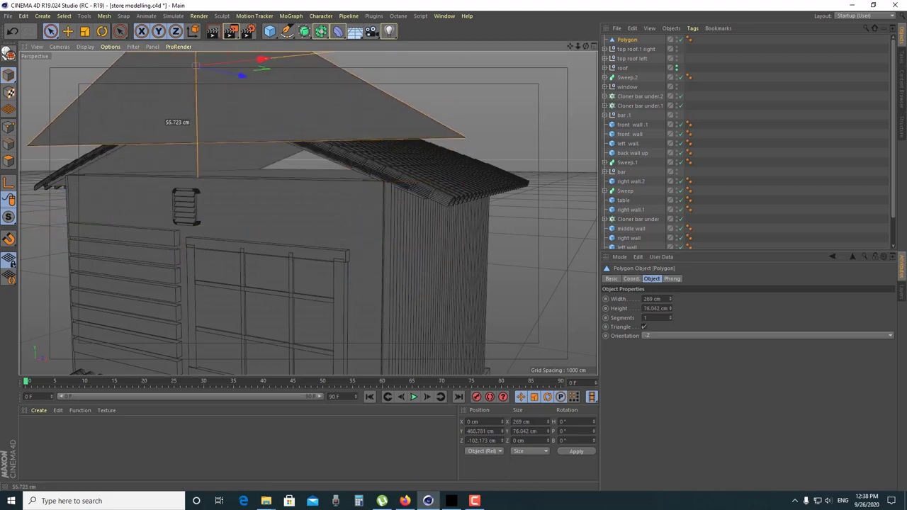
pyautogui.scroll(-2, 458, 215)
# In a maximised Front view, flatten the triangle and lower it beneath the roof
pyautogui.middleClick(458, 212)
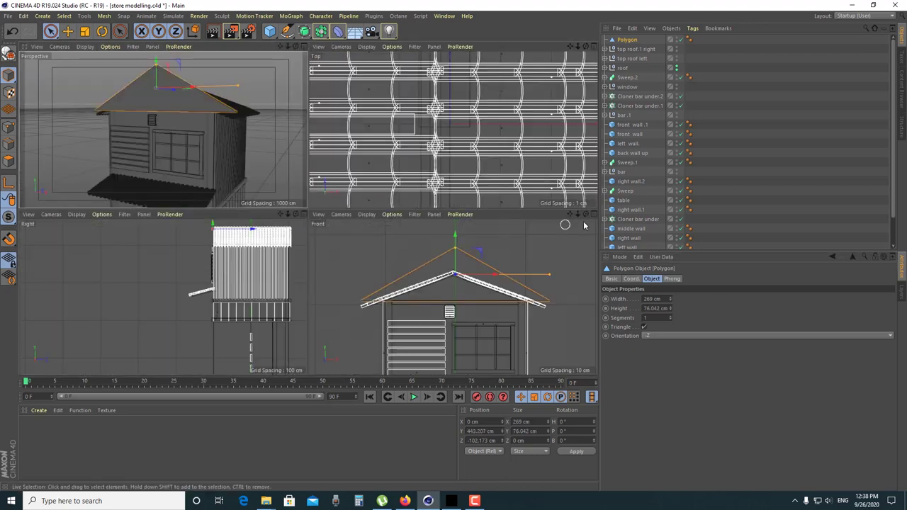
pyautogui.middleClick(571, 219)
pyautogui.moveTo(311, 86); pyautogui.dragTo(311, 86)
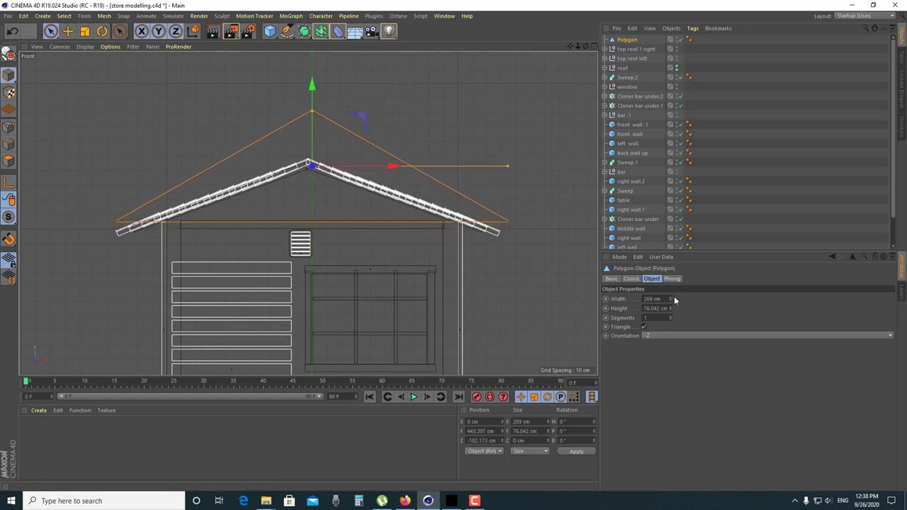
pyautogui.scroll(3, 308, 119)
pyautogui.scroll(-1, 317, 110)
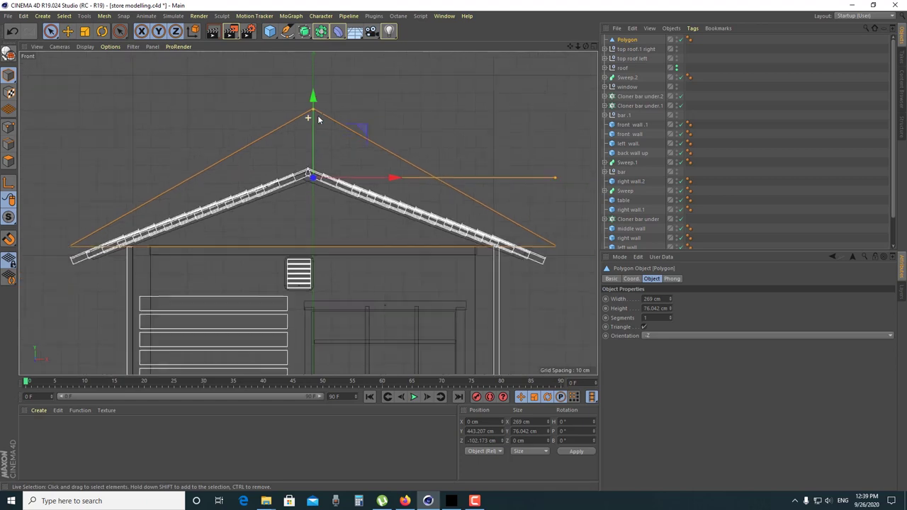
pyautogui.moveTo(314, 112); pyautogui.dragTo(316, 137)
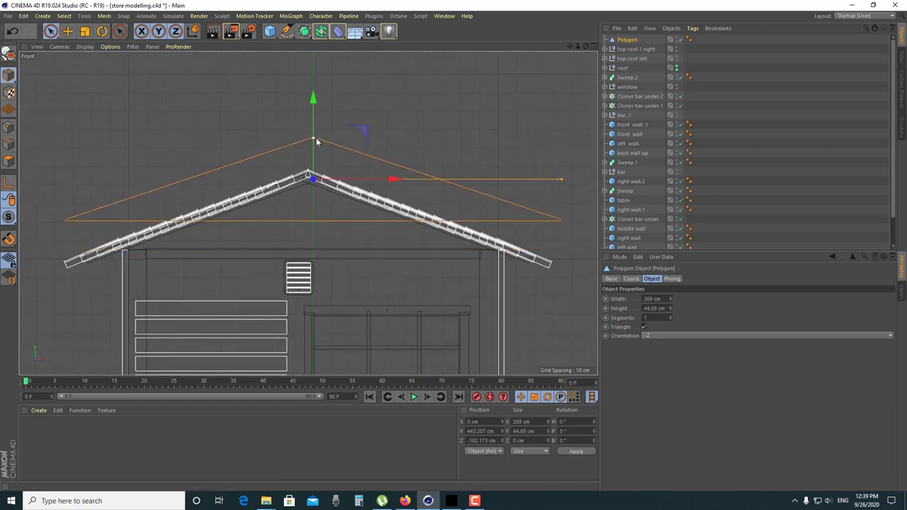
pyautogui.moveTo(313, 98); pyautogui.dragTo(314, 134)
# Narrow, re-centre and widen the triangle so it sits directly under the roof apex
pyautogui.moveTo(560, 214); pyautogui.dragTo(491, 214)
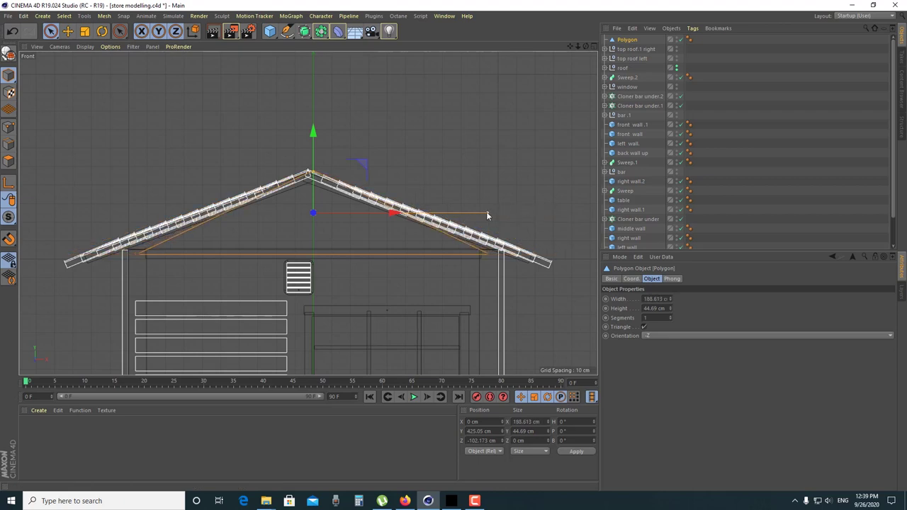
pyautogui.moveTo(493, 212); pyautogui.dragTo(481, 212)
pyautogui.scroll(1, 343, 197)
pyautogui.scroll(1, 333, 191)
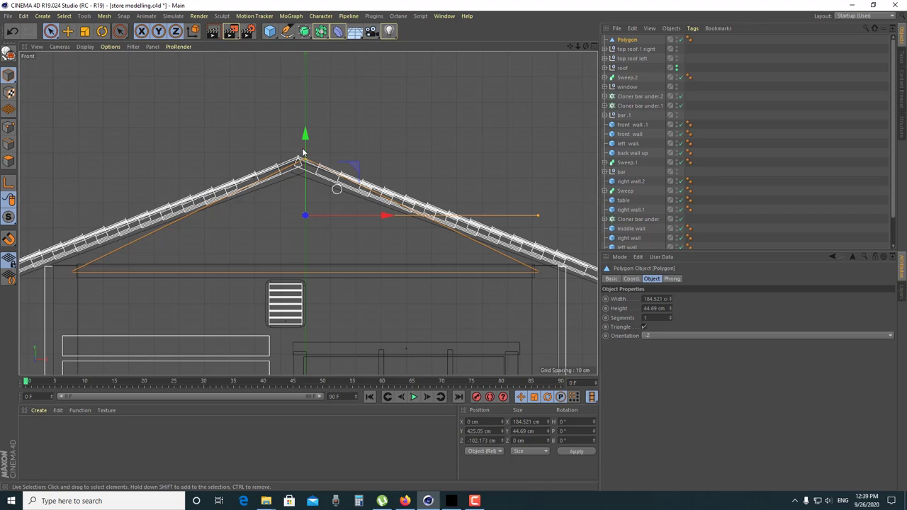
pyautogui.moveTo(305, 134); pyautogui.dragTo(305, 147)
pyautogui.moveTo(385, 229); pyautogui.dragTo(377, 229)
pyautogui.moveTo(298, 150); pyautogui.dragTo(298, 153)
pyautogui.moveTo(531, 232)
pyautogui.mouseDown()
pyautogui.moveTo(575, 222)
pyautogui.moveTo(605, 230)
pyautogui.mouseUp()
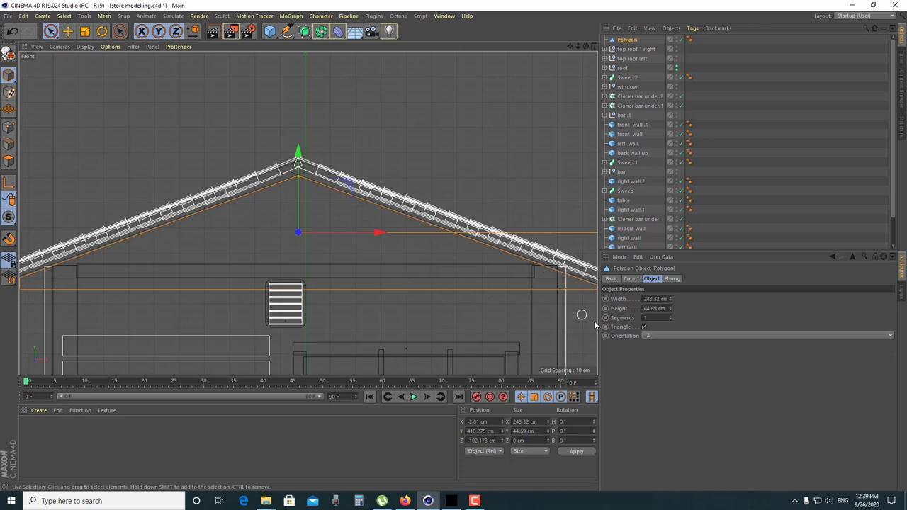
pyautogui.scroll(2, 261, 289)
pyautogui.moveTo(307, 147)
pyautogui.mouseDown()
pyautogui.moveTo(301, 138)
pyautogui.moveTo(315, 133)
pyautogui.mouseUp()
# In Perspective, scale the triangle down to about 175.934 × 38.342 cm to fit the gable
pyautogui.click(586, 46)
pyautogui.click(303, 56)
pyautogui.scroll(2, 315, 133)
pyautogui.moveTo(670, 308); pyautogui.dragTo(670, 297)
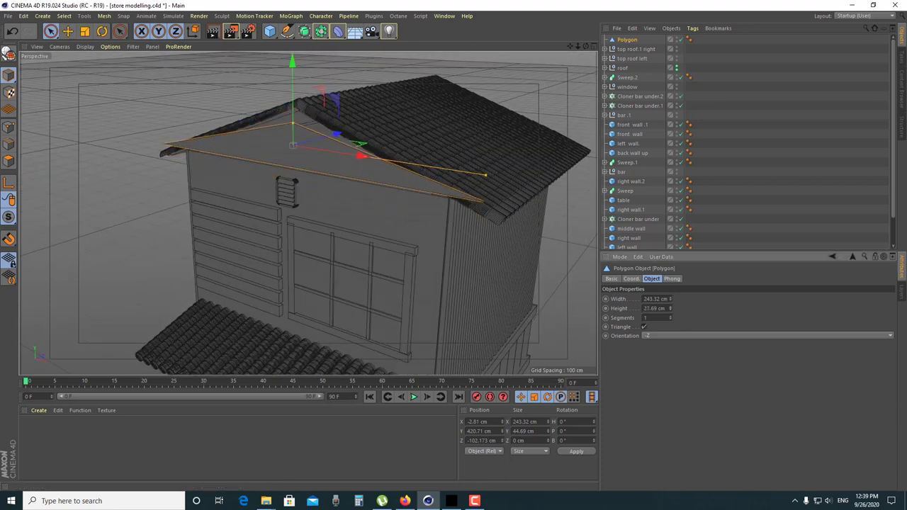
pyautogui.moveTo(485, 177); pyautogui.dragTo(459, 176)
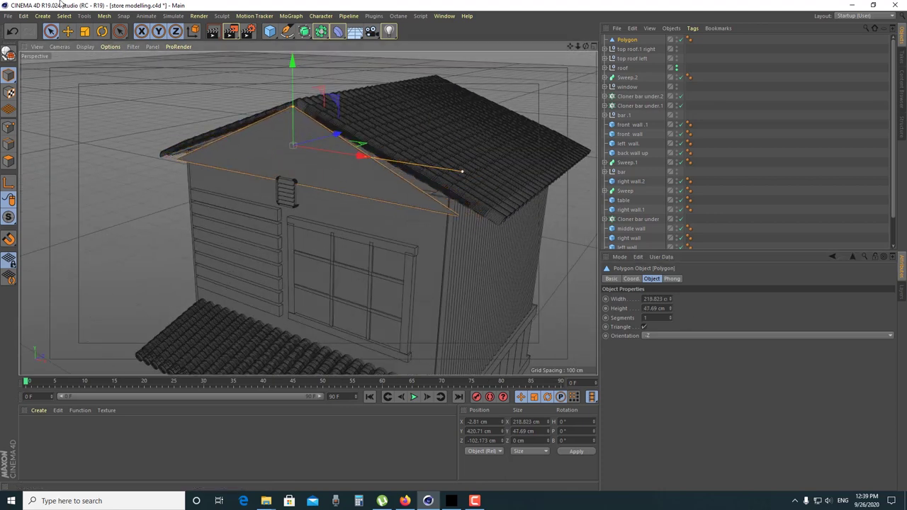
pyautogui.click(85, 32)
pyautogui.moveTo(392, 159); pyautogui.dragTo(245, 202)
pyautogui.click(50, 31)
# Slide the gable triangle to Z -95.36 cm against the wall and raise it to Y 423.589 cm
pyautogui.moveTo(374, 139); pyautogui.dragTo(389, 135)
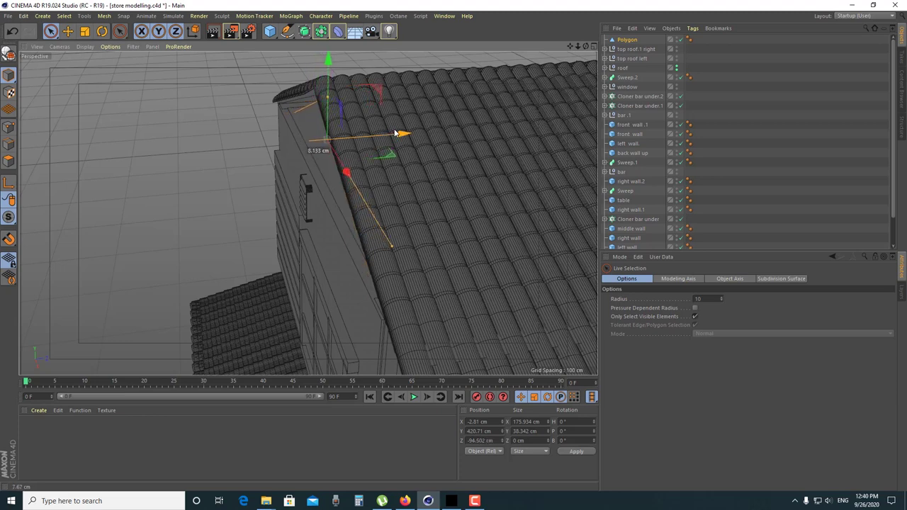
pyautogui.moveTo(389, 135); pyautogui.dragTo(393, 135)
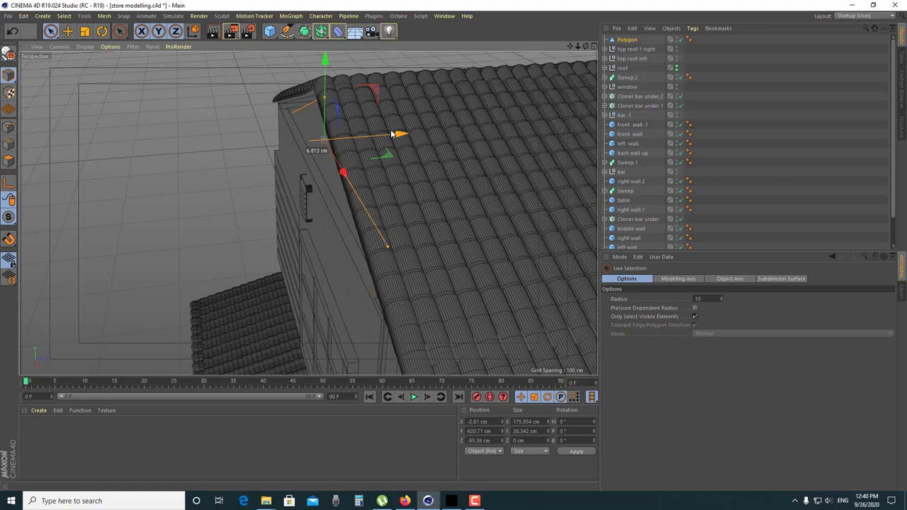
pyautogui.scroll(2, 325, 126)
pyautogui.scroll(2, 327, 152)
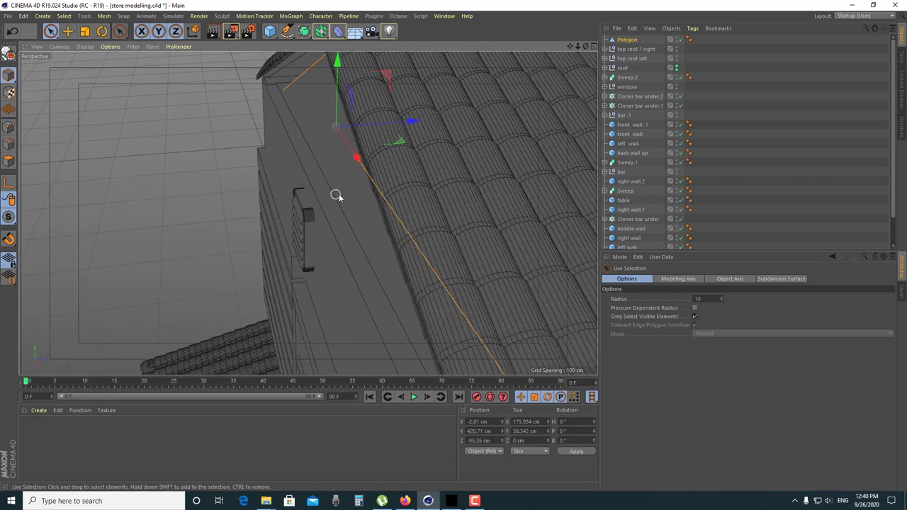
pyautogui.scroll(-3, 355, 197)
pyautogui.moveTo(474, 166)
pyautogui.keyDown('alt'); pyautogui.mouseDown()
pyautogui.moveTo(409, 212)
pyautogui.moveTo(359, 99)
pyautogui.mouseUp(); pyautogui.keyUp('alt')
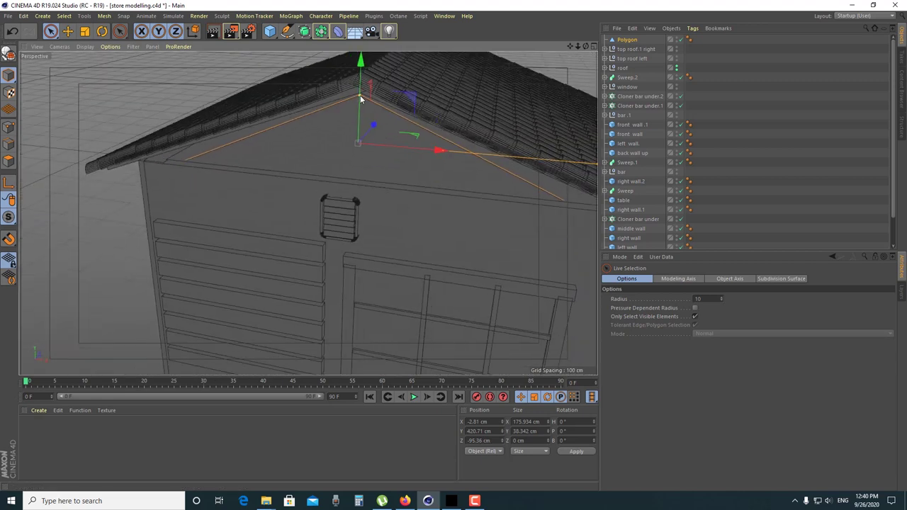
pyautogui.keyDown('alt'); pyautogui.moveTo(445, 167); pyautogui.dragTo(473, 132); pyautogui.keyUp('alt')
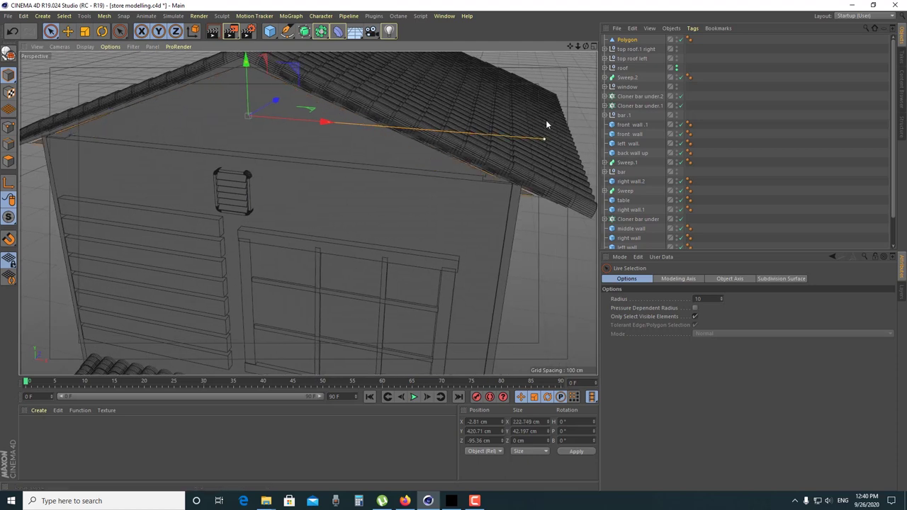
pyautogui.moveTo(239, 78)
pyautogui.keyDown('alt'); pyautogui.mouseDown()
pyautogui.moveTo(271, 92)
pyautogui.moveTo(285, 85)
pyautogui.mouseUp(); pyautogui.keyUp('alt')
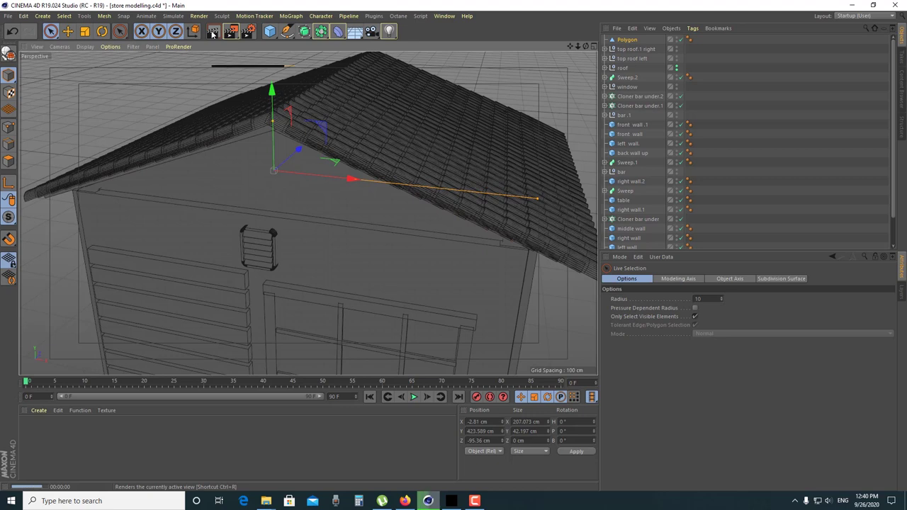
# Render a preview, clear it, and set the viewport to Gouraud Shading
pyautogui.click(213, 33)
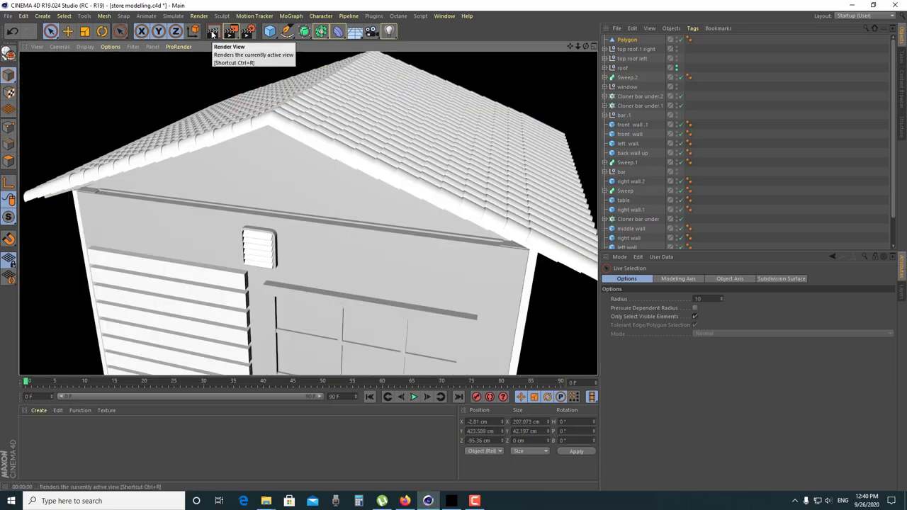
pyautogui.click(176, 73)
pyautogui.click(84, 47)
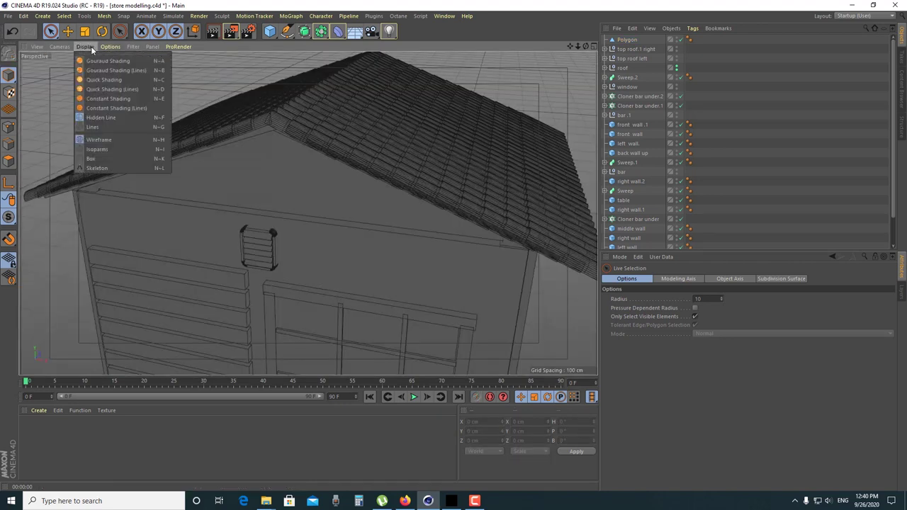
pyautogui.click(108, 61)
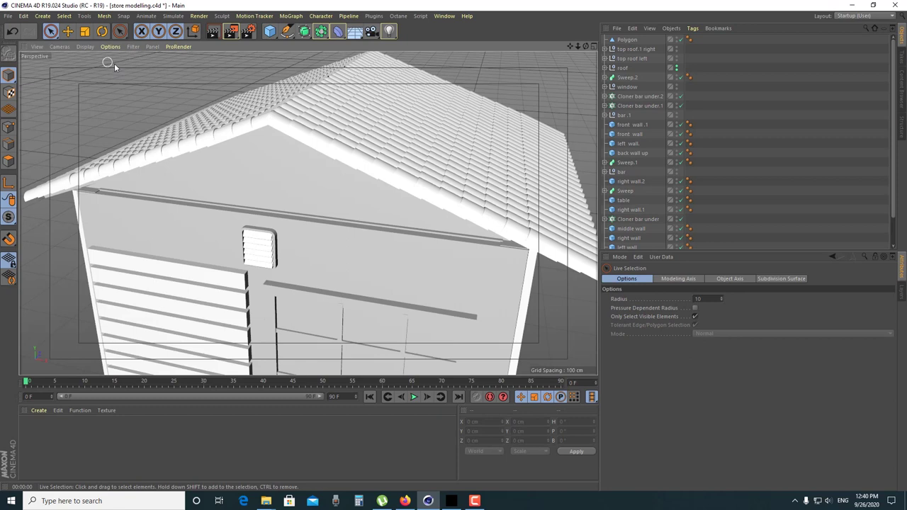
pyautogui.scroll(-5, 323, 180)
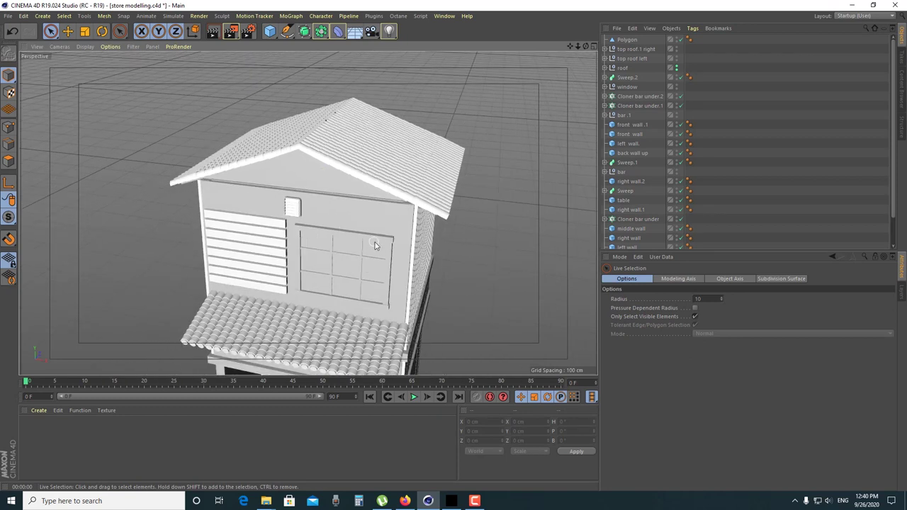
pyautogui.moveTo(376, 245)
pyautogui.keyDown('alt'); pyautogui.mouseDown()
pyautogui.moveTo(361, 248)
pyautogui.moveTo(385, 245)
pyautogui.moveTo(361, 240)
pyautogui.mouseUp(); pyautogui.keyUp('alt')
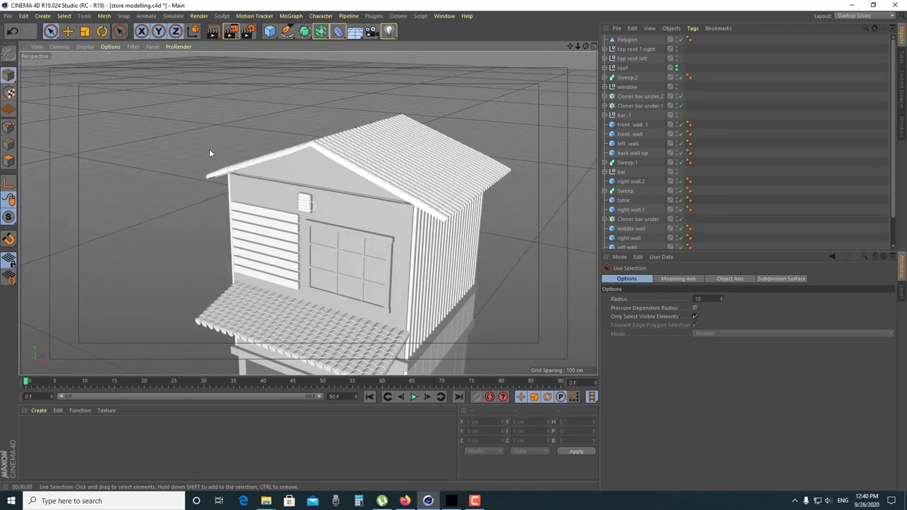
# Switch the viewport display to Hidden Line and view the house's right side
pyautogui.click(85, 47)
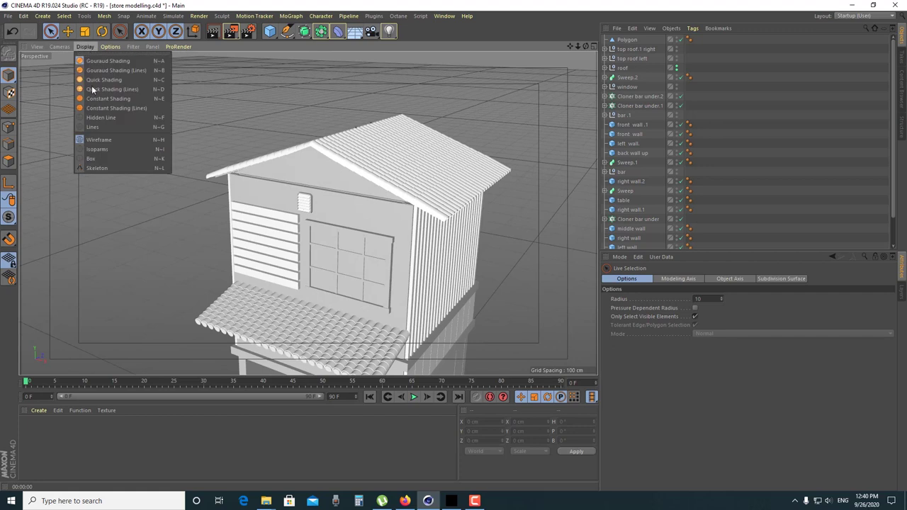
pyautogui.click(101, 142)
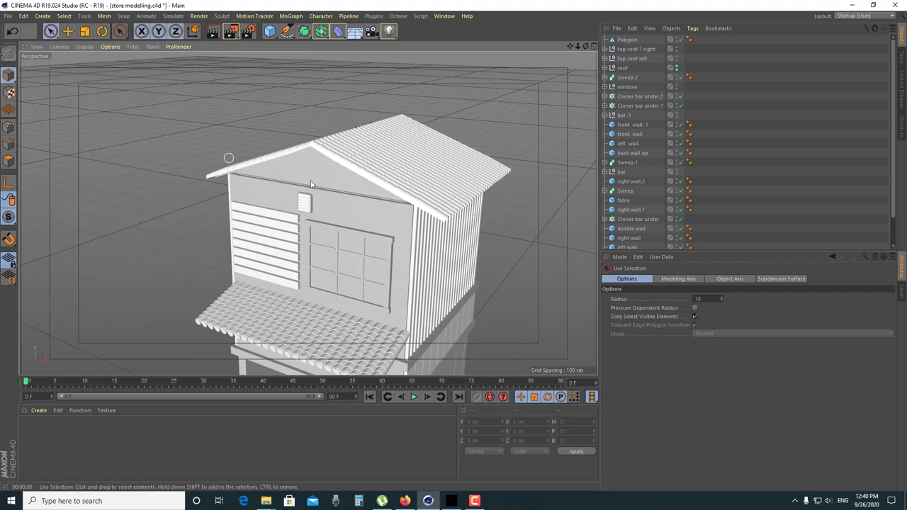
pyautogui.click(80, 45)
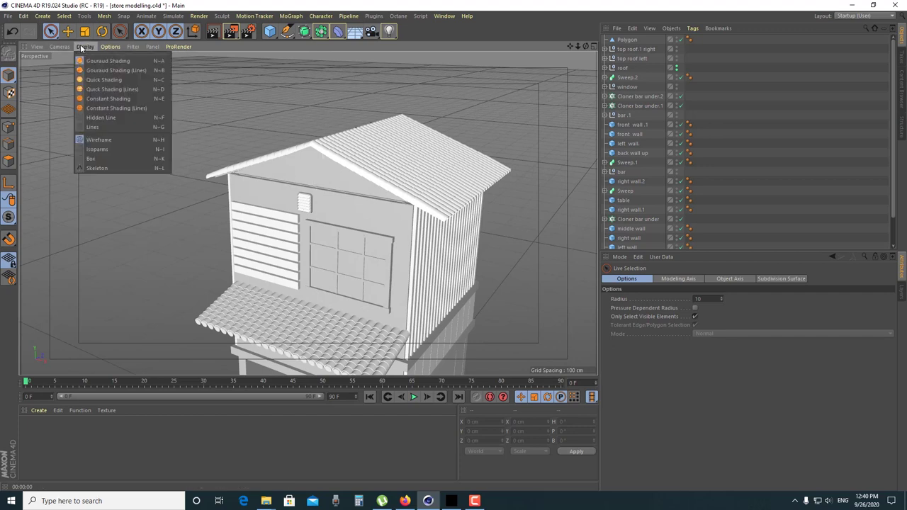
pyautogui.click(99, 118)
pyautogui.moveTo(436, 179)
pyautogui.keyDown('alt'); pyautogui.mouseDown()
pyautogui.moveTo(225, 132)
pyautogui.moveTo(312, 160)
pyautogui.moveTo(354, 142)
pyautogui.mouseUp(); pyautogui.keyUp('alt')
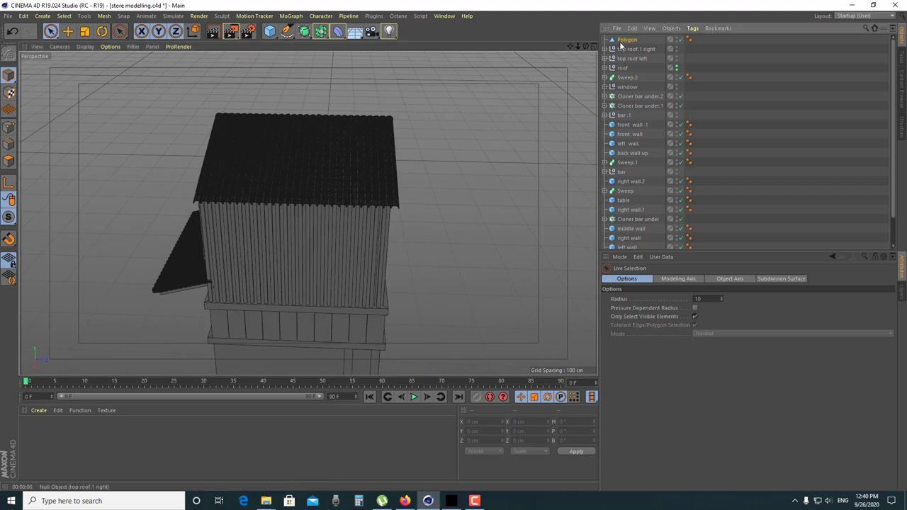
# Duplicate the gable Polygon as Polygon.1 and fit it under the rear gable at Z 95.123 cm
pyautogui.click(623, 40)
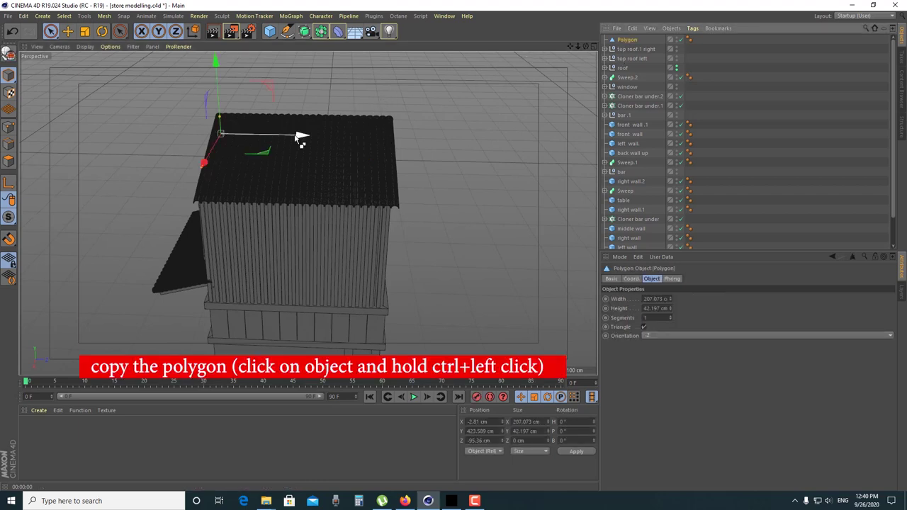
pyautogui.moveTo(322, 136)
pyautogui.keyDown('ctrl'); pyautogui.mouseDown()
pyautogui.moveTo(479, 151)
pyautogui.moveTo(462, 152)
pyautogui.mouseUp(); pyautogui.keyUp('ctrl')
pyautogui.moveTo(397, 180)
pyautogui.keyDown('alt'); pyautogui.mouseDown()
pyautogui.moveTo(326, 176)
pyautogui.moveTo(465, 172)
pyautogui.moveTo(467, 139)
pyautogui.moveTo(381, 170)
pyautogui.moveTo(322, 176)
pyautogui.moveTo(328, 164)
pyautogui.moveTo(414, 186)
pyautogui.mouseUp(); pyautogui.keyUp('alt')
pyautogui.scroll(3, 380, 170)
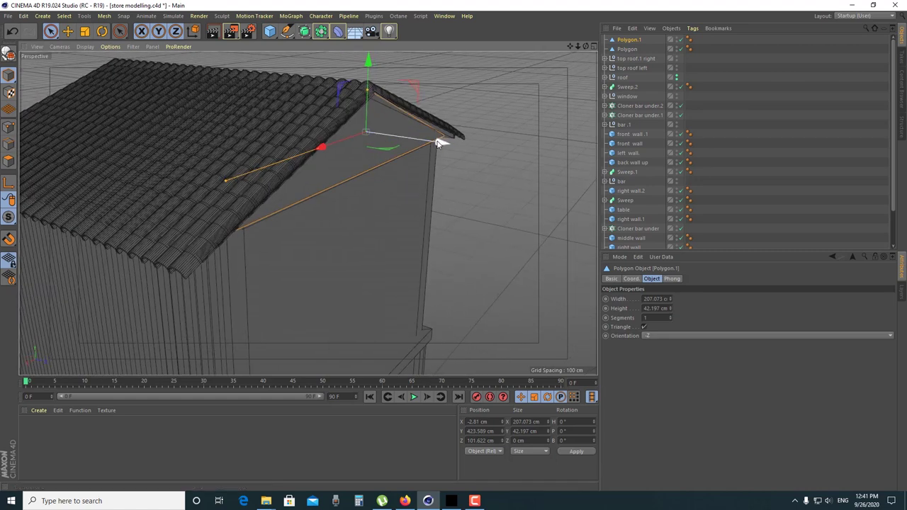
pyautogui.moveTo(430, 143)
pyautogui.mouseDown()
pyautogui.moveTo(372, 170)
pyautogui.moveTo(330, 151)
pyautogui.moveTo(358, 146)
pyautogui.mouseUp()
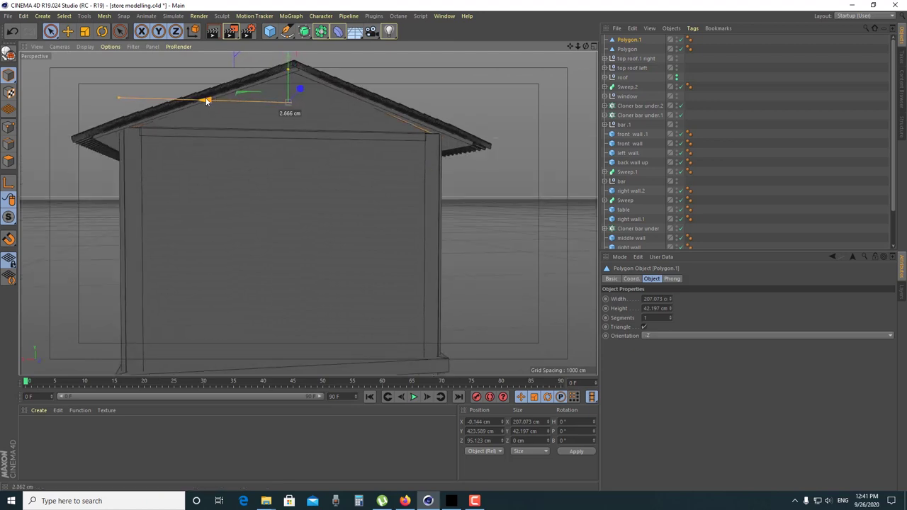
# Inspect the tiled roof edge and switch the display back to Gouraud Shading
pyautogui.moveTo(223, 141)
pyautogui.keyDown('alt'); pyautogui.mouseDown()
pyautogui.moveTo(269, 165)
pyautogui.moveTo(300, 141)
pyautogui.moveTo(316, 167)
pyautogui.mouseUp(); pyautogui.keyUp('alt')
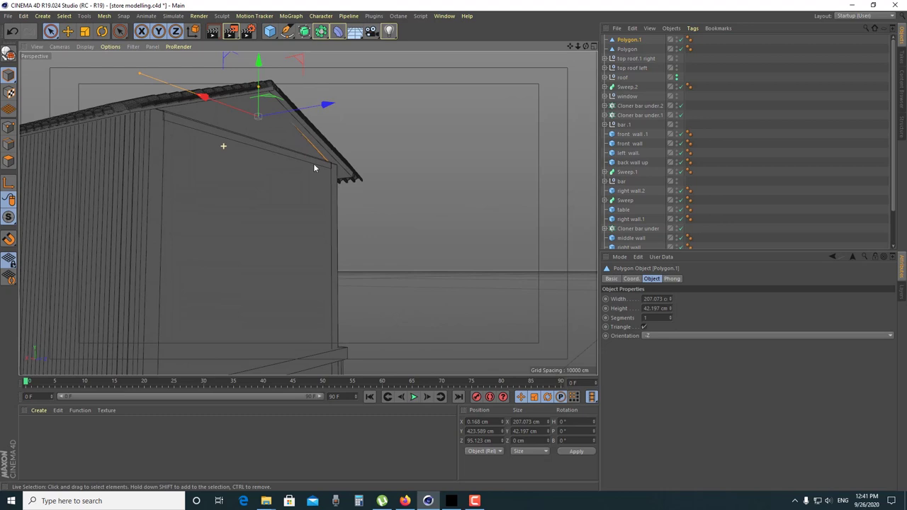
pyautogui.scroll(5, 326, 148)
pyautogui.scroll(-5, 326, 148)
pyautogui.moveTo(303, 229)
pyautogui.keyDown('alt'); pyautogui.mouseDown()
pyautogui.moveTo(239, 178)
pyautogui.moveTo(269, 182)
pyautogui.moveTo(265, 170)
pyautogui.moveTo(303, 196)
pyautogui.moveTo(322, 128)
pyautogui.moveTo(372, 196)
pyautogui.moveTo(191, 124)
pyautogui.mouseUp(); pyautogui.keyUp('alt')
pyautogui.click(85, 46)
pyautogui.click(91, 65)
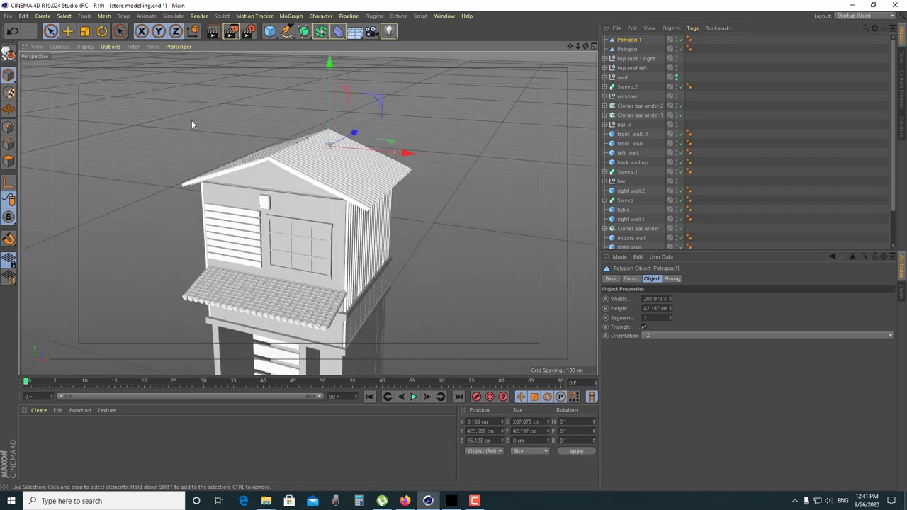
pyautogui.click(85, 46)
pyautogui.click(106, 117)
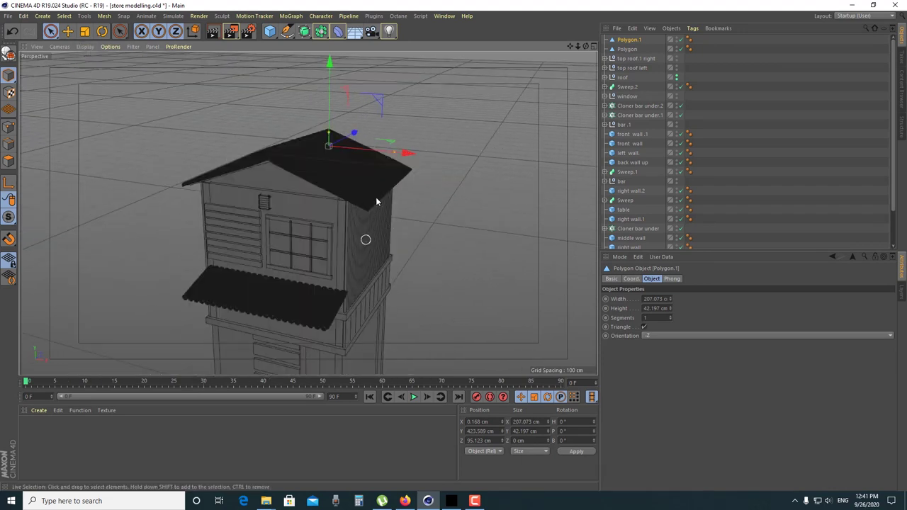
pyautogui.keyDown('alt'); pyautogui.moveTo(375, 202); pyautogui.dragTo(385, 148); pyautogui.keyUp('alt')
pyautogui.moveTo(403, 259)
pyautogui.keyDown('alt'); pyautogui.mouseDown()
pyautogui.moveTo(325, 229)
pyautogui.moveTo(375, 219)
pyautogui.moveTo(342, 222)
pyautogui.mouseUp(); pyautogui.keyUp('alt')
pyautogui.moveTo(342, 222)
pyautogui.keyDown('alt'); pyautogui.mouseDown(button='right')
pyautogui.moveTo(419, 211)
pyautogui.moveTo(415, 220)
pyautogui.moveTo(168, 80)
pyautogui.mouseUp(button='right'); pyautogui.keyUp('alt')
pyautogui.click(83, 47)
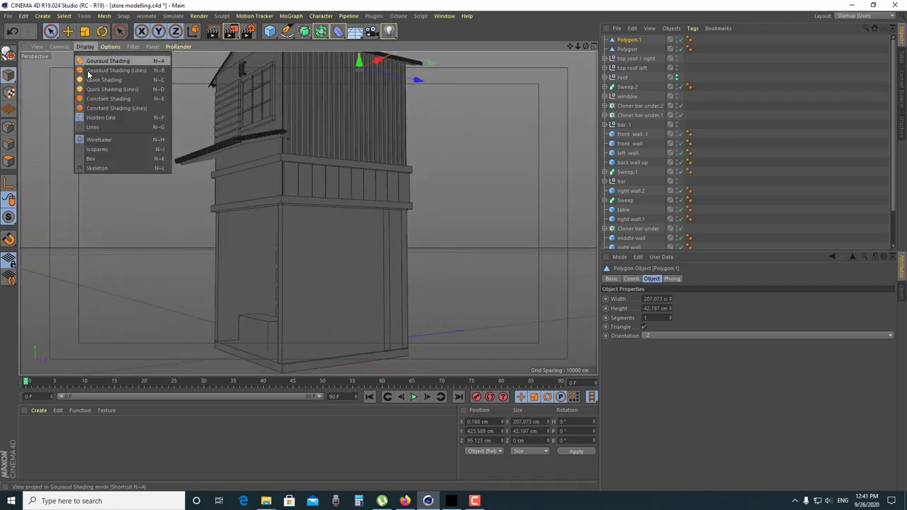
pyautogui.click(94, 63)
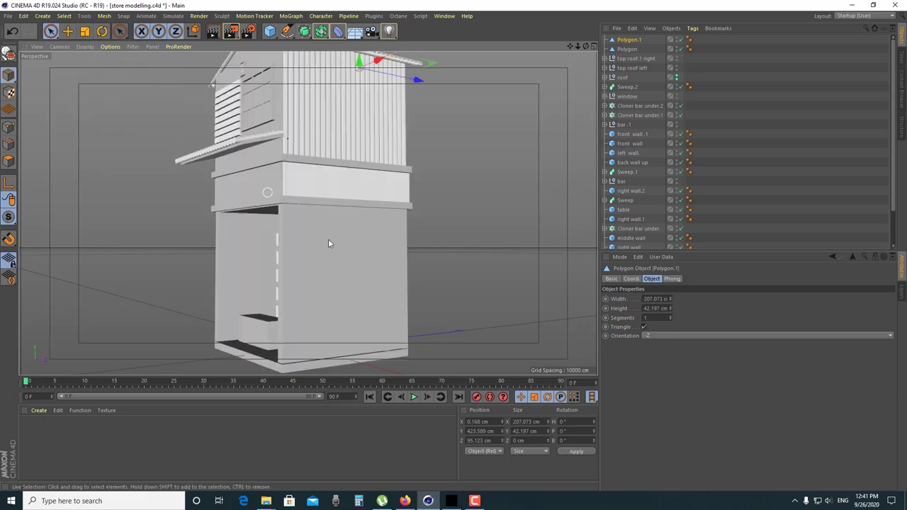
pyautogui.moveTo(388, 320)
pyautogui.keyDown('alt'); pyautogui.mouseDown()
pyautogui.moveTo(348, 285)
pyautogui.moveTo(285, 295)
pyautogui.moveTo(283, 313)
pyautogui.moveTo(352, 276)
pyautogui.moveTo(469, 270)
pyautogui.moveTo(397, 255)
pyautogui.mouseUp(); pyautogui.keyUp('alt')
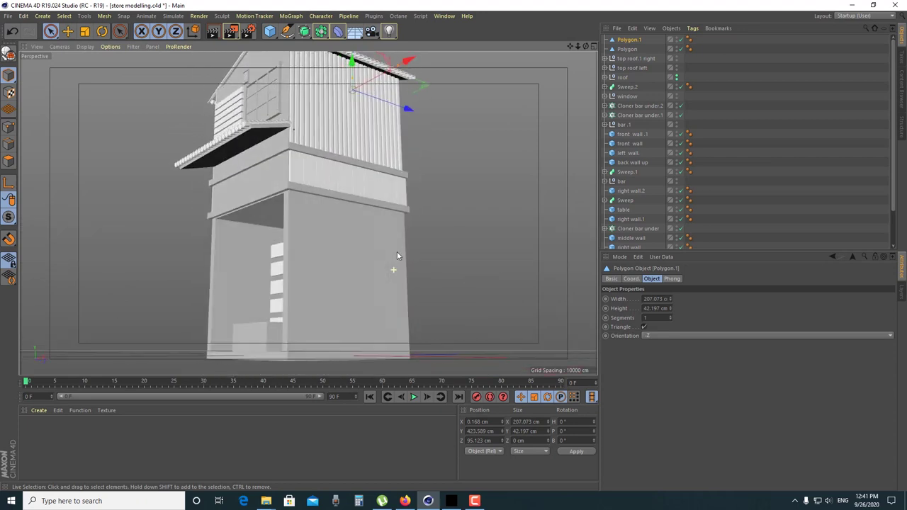
pyautogui.click(390, 241)
pyautogui.moveTo(397, 298)
pyautogui.keyDown('alt'); pyautogui.mouseDown()
pyautogui.moveTo(431, 314)
pyautogui.moveTo(470, 314)
pyautogui.moveTo(435, 317)
pyautogui.moveTo(427, 285)
pyautogui.moveTo(496, 289)
pyautogui.moveTo(492, 276)
pyautogui.moveTo(425, 284)
pyautogui.moveTo(432, 253)
pyautogui.moveTo(444, 247)
pyautogui.moveTo(465, 288)
pyautogui.mouseUp(); pyautogui.keyUp('alt')
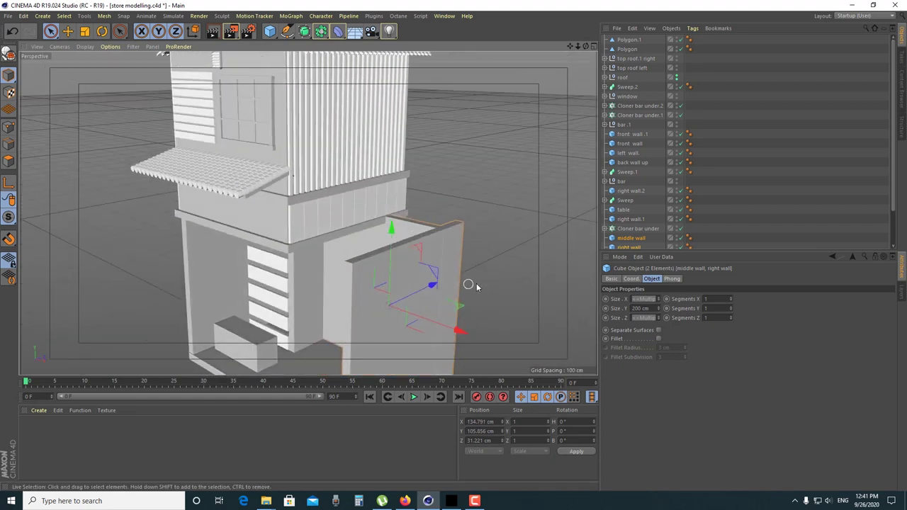
pyautogui.hotkey('ctrl', 'z')
pyautogui.click(477, 261)
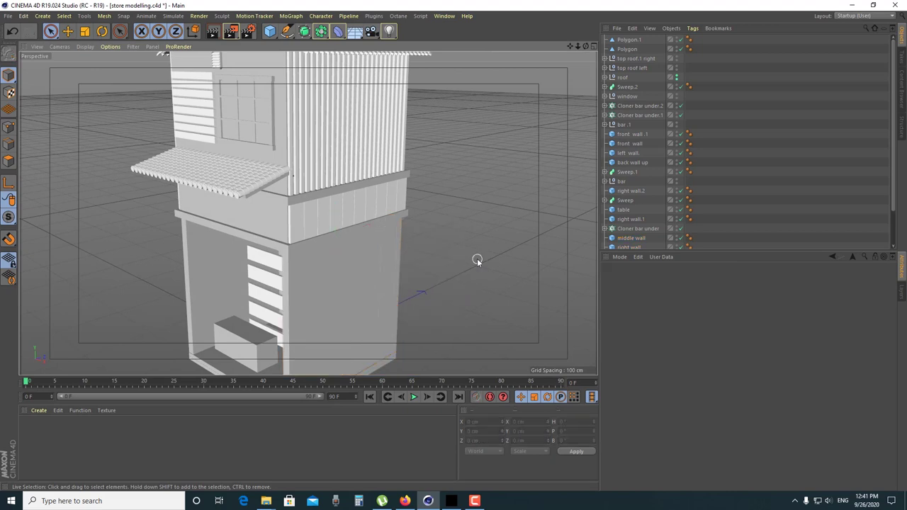
pyautogui.moveTo(371, 352)
pyautogui.keyDown('alt'); pyautogui.mouseDown()
pyautogui.moveTo(372, 333)
pyautogui.moveTo(352, 314)
pyautogui.moveTo(344, 357)
pyautogui.mouseUp(); pyautogui.keyUp('alt')
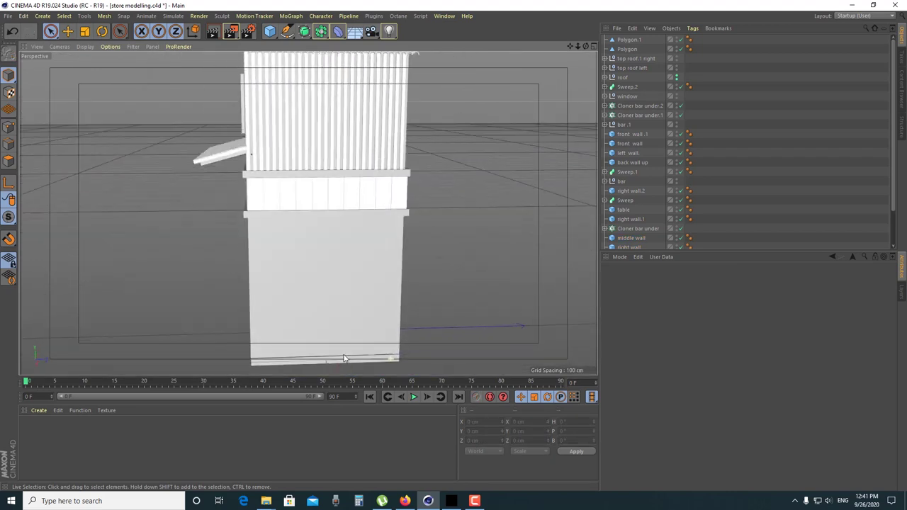
pyautogui.click(212, 32)
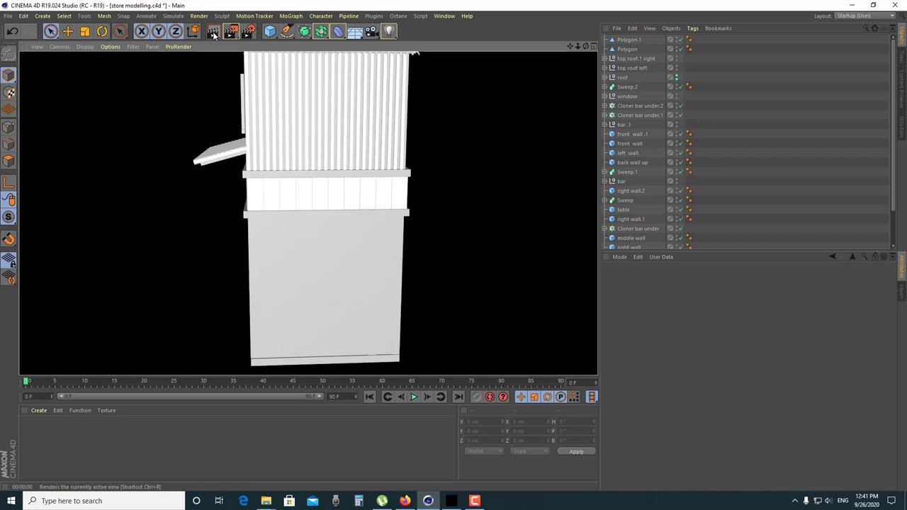
pyautogui.moveTo(432, 208)
pyautogui.keyDown('alt'); pyautogui.mouseDown()
pyautogui.moveTo(357, 233)
pyautogui.moveTo(527, 223)
pyautogui.moveTo(234, 100)
pyautogui.mouseUp(); pyautogui.keyUp('alt')
pyautogui.click(212, 31)
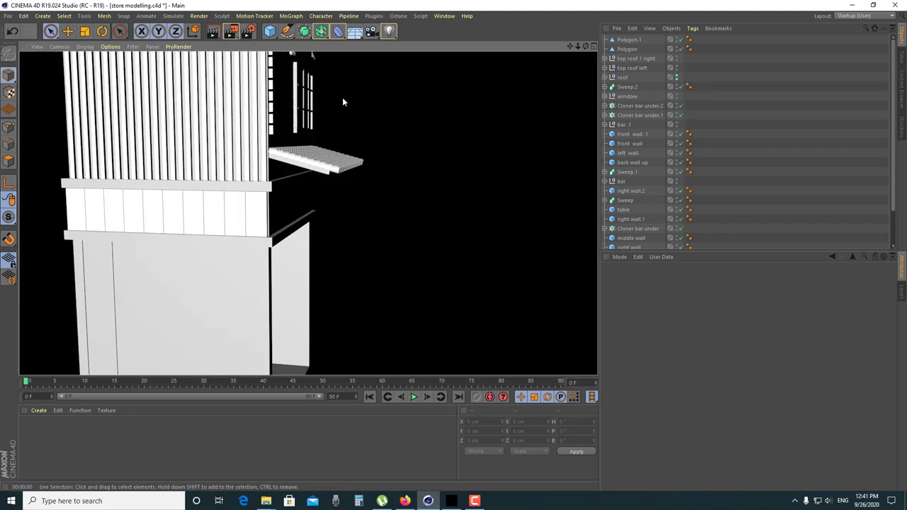
pyautogui.scroll(-5, 369, 174)
pyautogui.moveTo(360, 230)
pyautogui.keyDown('alt'); pyautogui.mouseDown()
pyautogui.moveTo(355, 241)
pyautogui.moveTo(289, 262)
pyautogui.moveTo(408, 237)
pyautogui.moveTo(306, 212)
pyautogui.moveTo(330, 180)
pyautogui.moveTo(296, 259)
pyautogui.moveTo(240, 162)
pyautogui.moveTo(229, 181)
pyautogui.mouseUp(); pyautogui.keyUp('alt')
pyautogui.scroll(5, 260, 288)
pyautogui.scroll(2, 324, 259)
pyautogui.scroll(3, 333, 265)
pyautogui.scroll(3, 306, 251)
pyautogui.scroll(1, 306, 250)
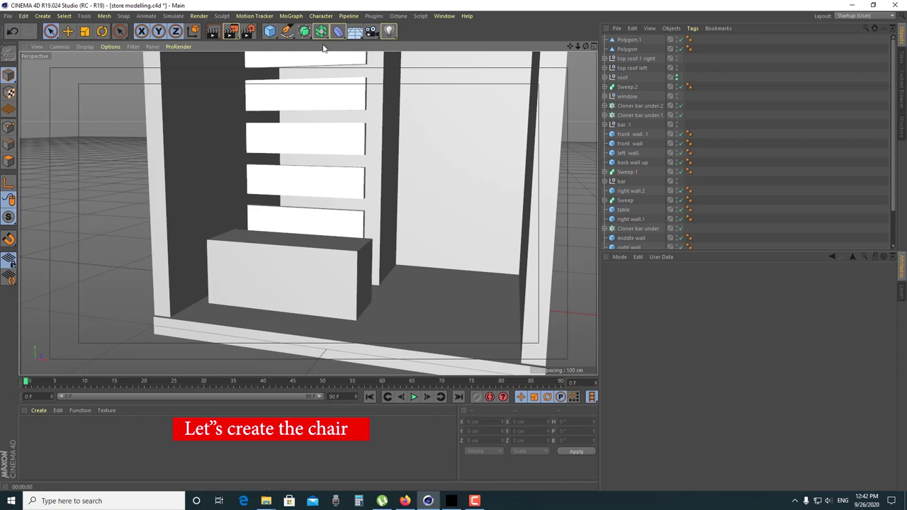
# Add a cylinder named 'chair', flatten it to a thin disc and widen it to 6.845 cm radius
pyautogui.click(273, 34)
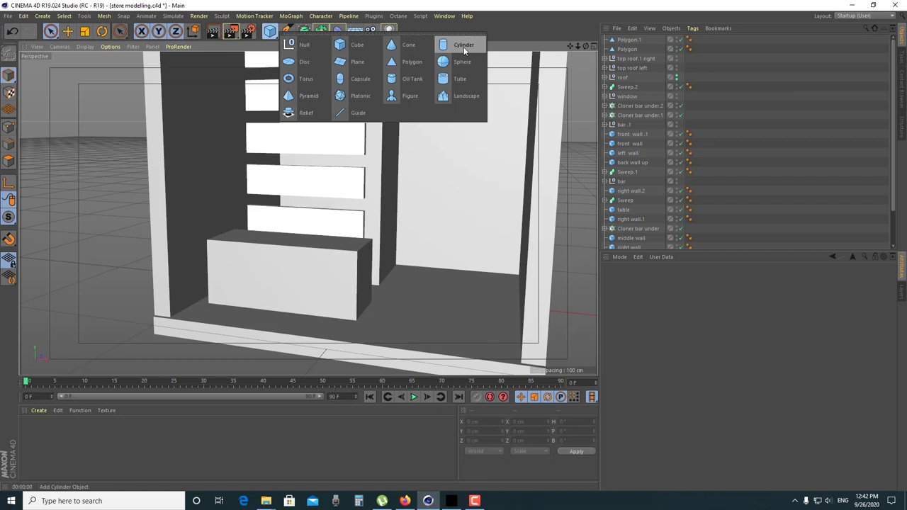
pyautogui.click(463, 47)
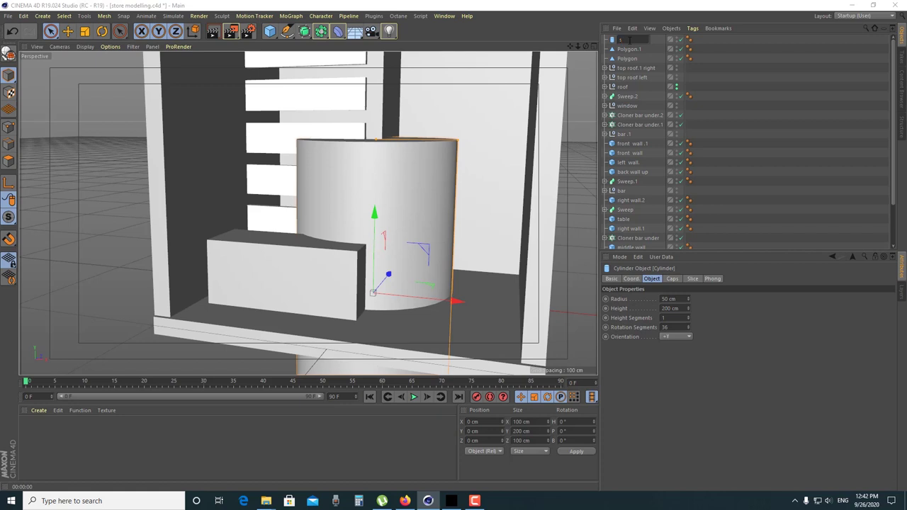
pyautogui.write('chair')
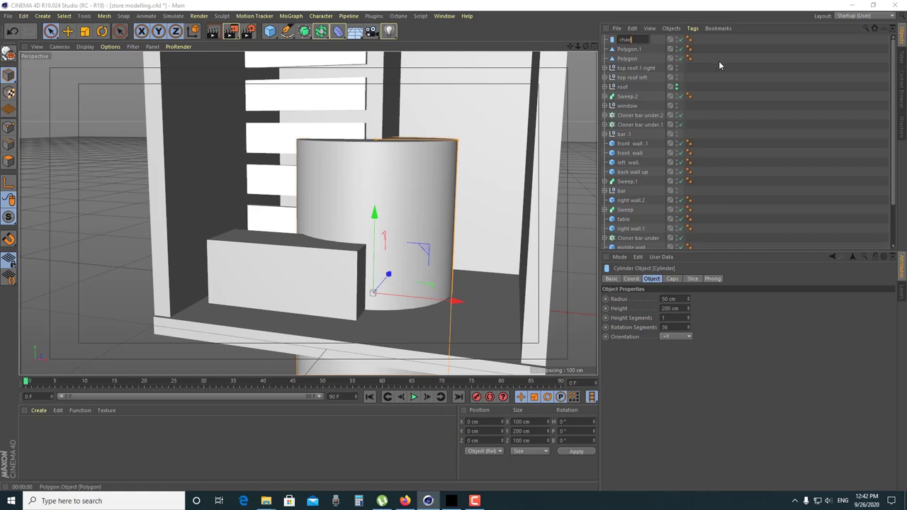
pyautogui.press('Return')
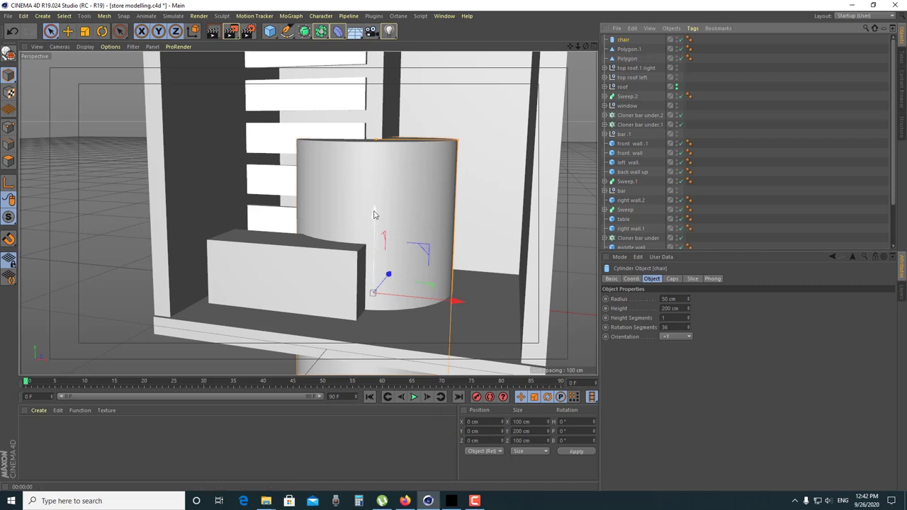
pyautogui.moveTo(376, 143)
pyautogui.mouseDown()
pyautogui.moveTo(397, 281)
pyautogui.moveTo(421, 281)
pyautogui.moveTo(308, 295)
pyautogui.moveTo(388, 295)
pyautogui.moveTo(364, 284)
pyautogui.moveTo(330, 287)
pyautogui.moveTo(347, 280)
pyautogui.mouseUp()
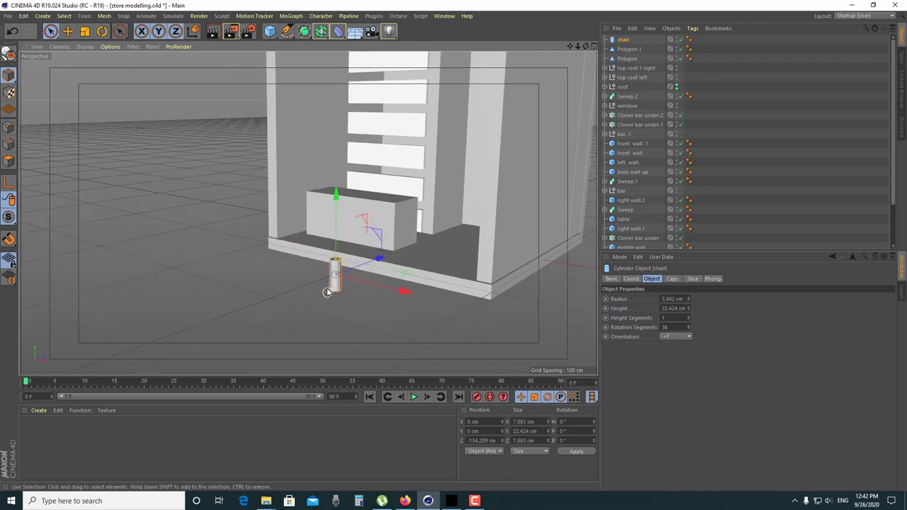
pyautogui.scroll(3, 354, 235)
pyautogui.moveTo(354, 235)
pyautogui.mouseDown()
pyautogui.moveTo(365, 234)
pyautogui.moveTo(344, 233)
pyautogui.moveTo(336, 129)
pyautogui.moveTo(345, 177)
pyautogui.moveTo(464, 251)
pyautogui.moveTo(334, 186)
pyautogui.moveTo(338, 164)
pyautogui.mouseUp()
# Raise the chair disc to seat height and, in four views, slide it along Z toward the counter
pyautogui.moveTo(348, 211)
pyautogui.keyDown('alt'); pyautogui.mouseDown()
pyautogui.moveTo(376, 211)
pyautogui.moveTo(350, 268)
pyautogui.mouseUp(); pyautogui.keyUp('alt')
pyautogui.scroll(3, 340, 269)
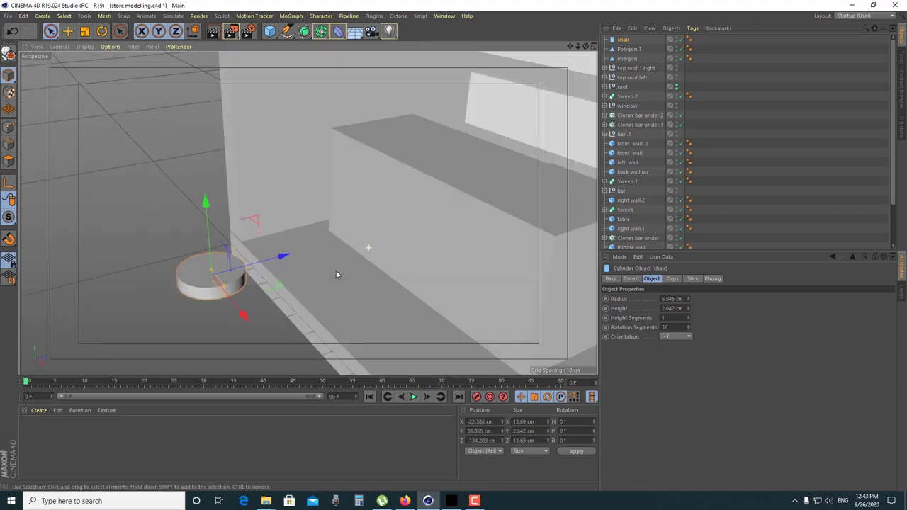
pyautogui.click(594, 47)
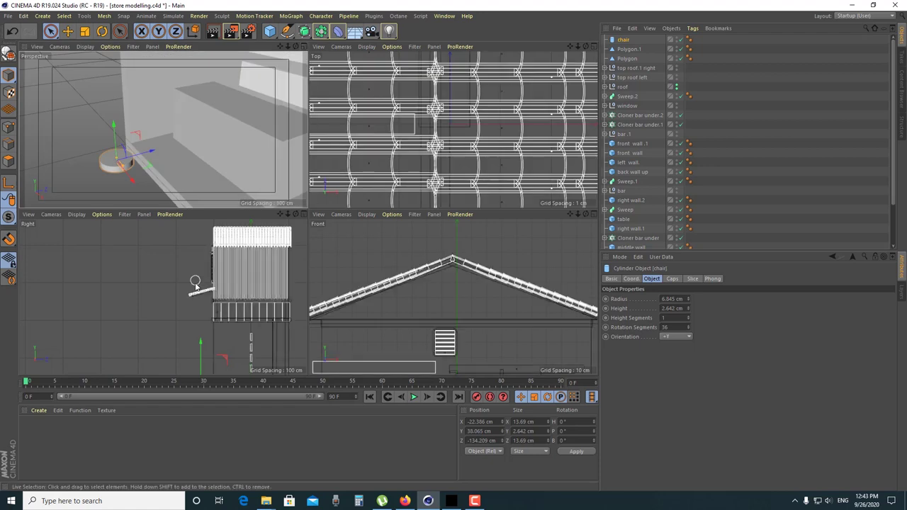
pyautogui.scroll(-2, 204, 312)
pyautogui.scroll(3, 204, 315)
pyautogui.scroll(2, 191, 311)
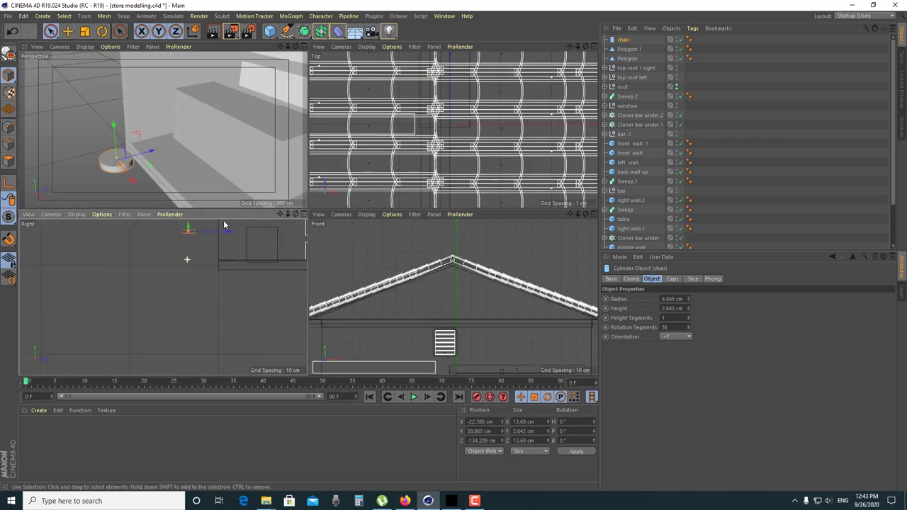
pyautogui.moveTo(140, 277)
pyautogui.mouseDown()
pyautogui.moveTo(247, 271)
pyautogui.moveTo(249, 281)
pyautogui.mouseUp()
# Move the chair seat left to X -58.171 cm and return to the Perspective view
pyautogui.scroll(-3, 237, 283)
pyautogui.scroll(3, 231, 304)
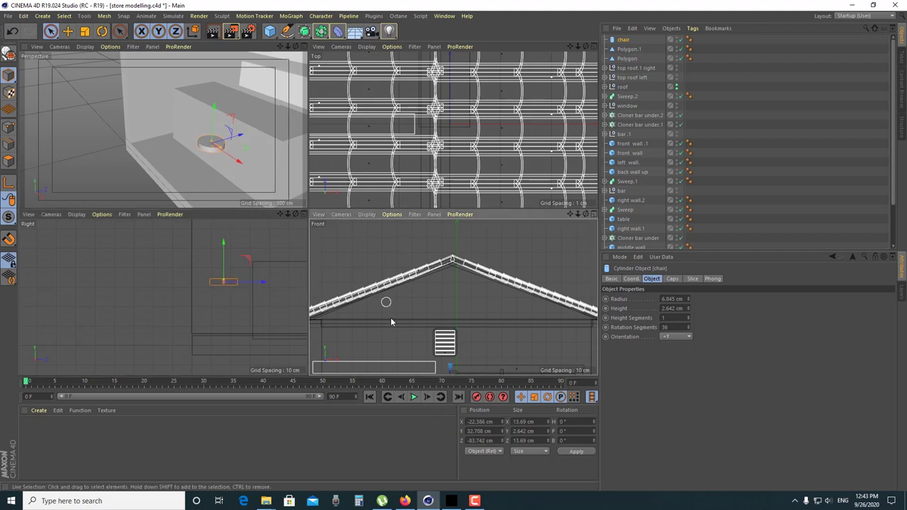
pyautogui.scroll(-3, 391, 317)
pyautogui.scroll(-2, 401, 235)
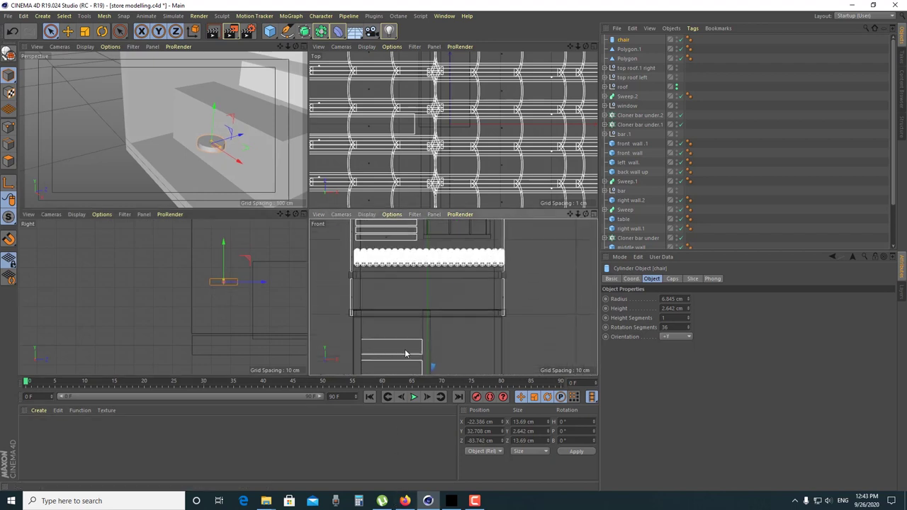
pyautogui.scroll(2, 439, 325)
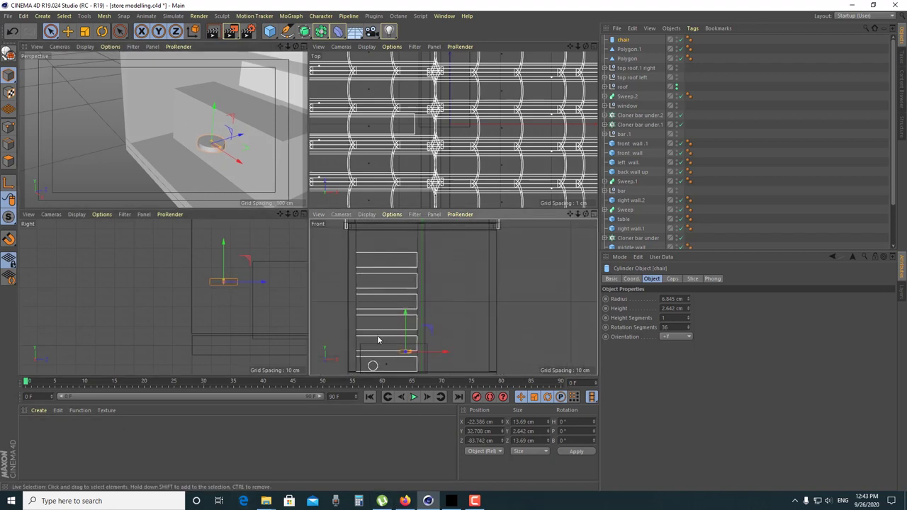
pyautogui.scroll(-1, 378, 287)
pyautogui.scroll(1, 383, 296)
pyautogui.scroll(3, 400, 288)
pyautogui.moveTo(468, 275); pyautogui.dragTo(405, 276)
pyautogui.click(306, 47)
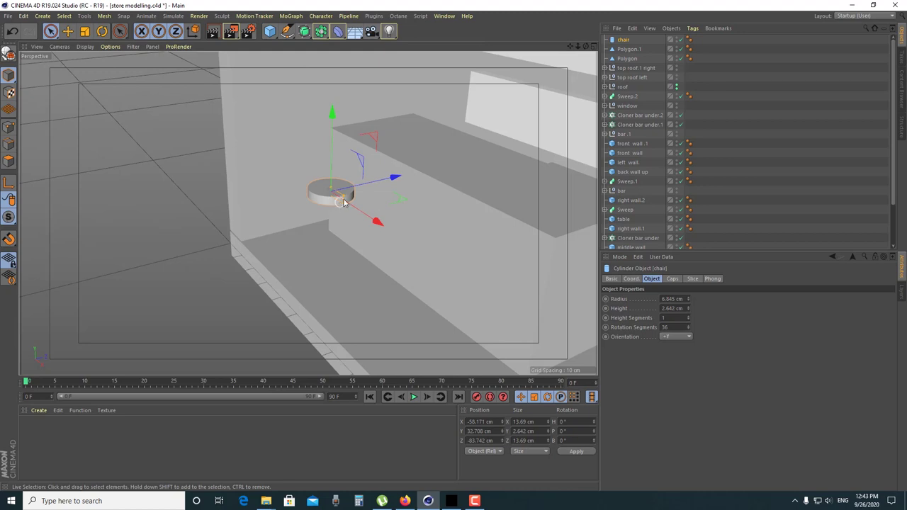
pyautogui.scroll(2, 343, 203)
pyautogui.moveTo(340, 220)
pyautogui.keyDown('alt'); pyautogui.mouseDown()
pyautogui.moveTo(397, 177)
pyautogui.moveTo(377, 174)
pyautogui.moveTo(373, 154)
pyautogui.moveTo(353, 168)
pyautogui.mouseUp(); pyautogui.keyUp('alt')
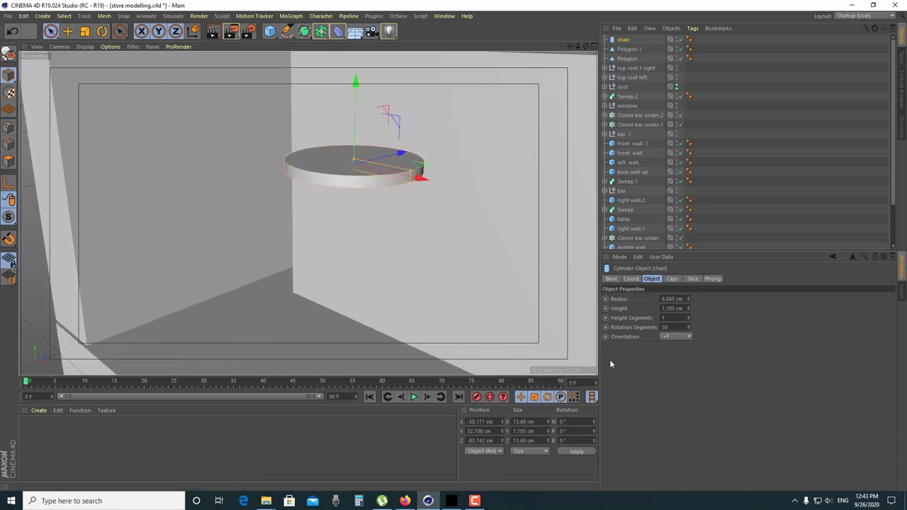
# Enable Fillet on the seat caps with 15 fillet segments and 6 cap segments
pyautogui.click(672, 279)
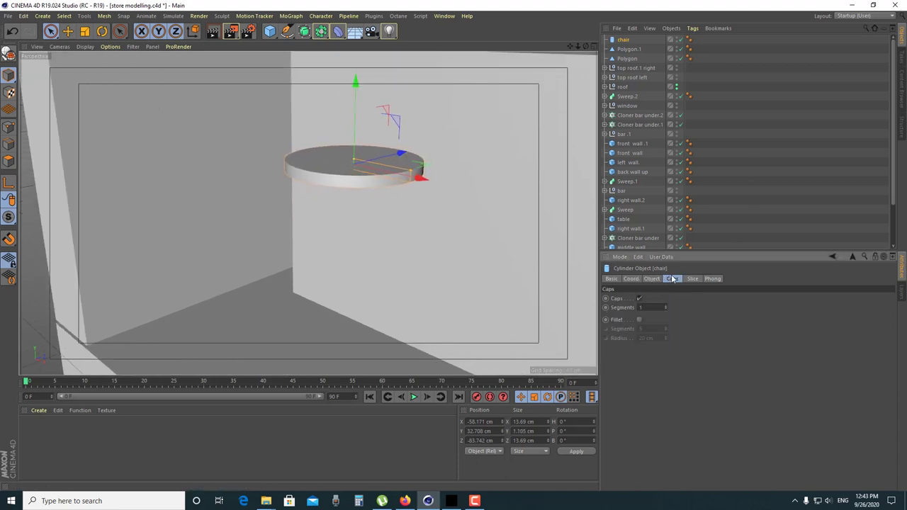
pyautogui.click(638, 320)
pyautogui.keyDown('alt'); pyautogui.moveTo(366, 192); pyautogui.dragTo(377, 172); pyautogui.keyUp('alt')
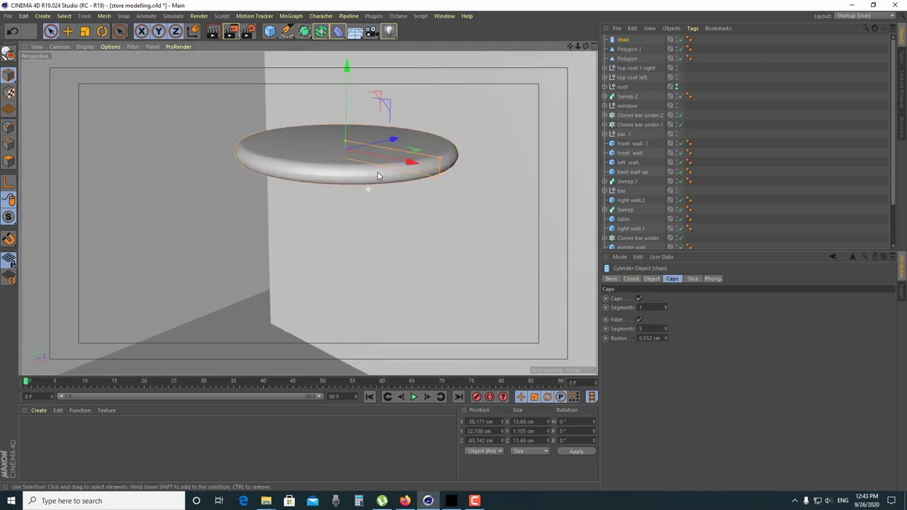
pyautogui.click(665, 336)
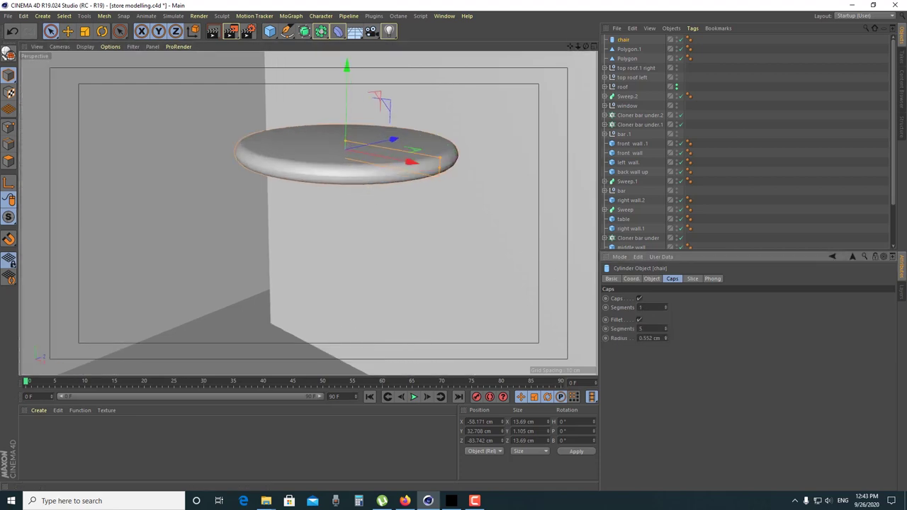
pyautogui.moveTo(665, 337); pyautogui.dragTo(665, 337)
pyautogui.moveTo(664, 328); pyautogui.dragTo(664, 328)
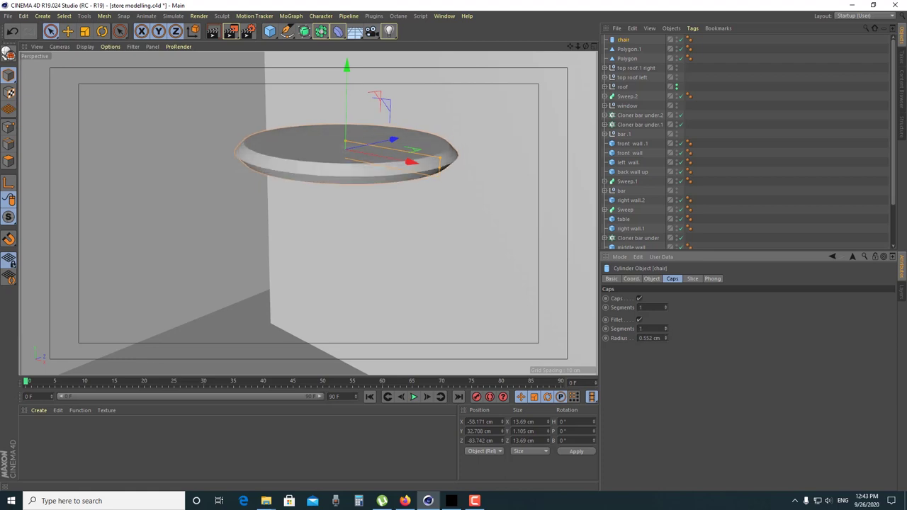
pyautogui.keyDown('alt'); pyautogui.moveTo(512, 285); pyautogui.dragTo(409, 290); pyautogui.keyUp('alt')
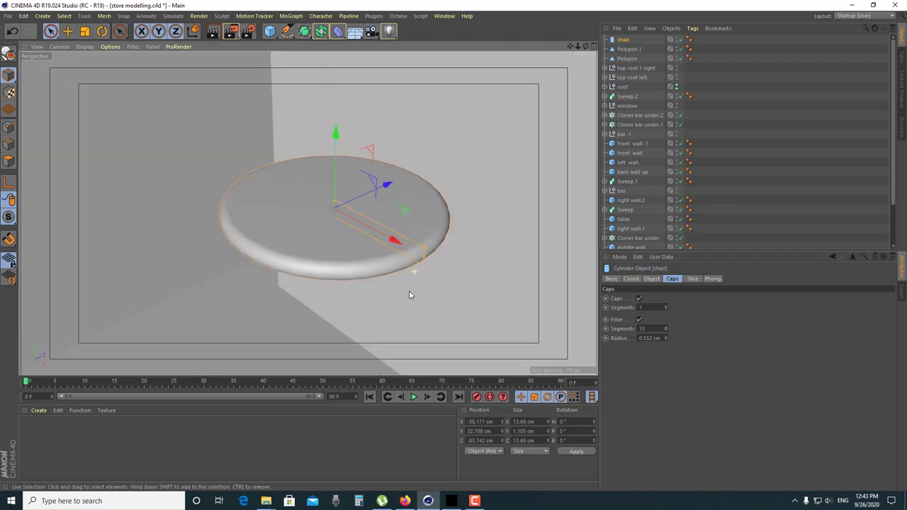
pyautogui.click(665, 305)
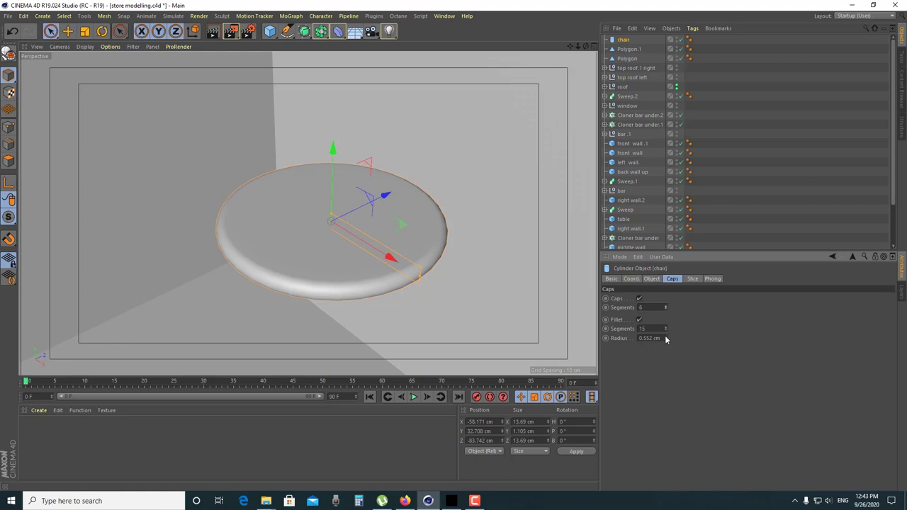
pyautogui.moveTo(665, 339); pyautogui.dragTo(665, 333)
# Set the seat's Height to 2.105 cm and Radius to 5.845 cm
pyautogui.click(652, 278)
pyautogui.moveTo(687, 309)
pyautogui.mouseDown()
pyautogui.moveTo(687, 283)
pyautogui.moveTo(686, 322)
pyautogui.moveTo(687, 311)
pyautogui.mouseUp()
pyautogui.click(688, 308)
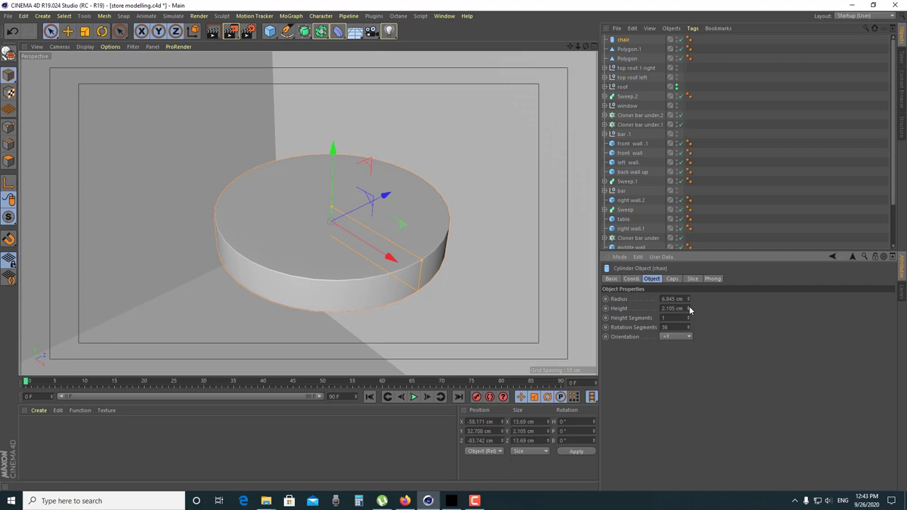
pyautogui.moveTo(686, 298); pyautogui.dragTo(686, 302)
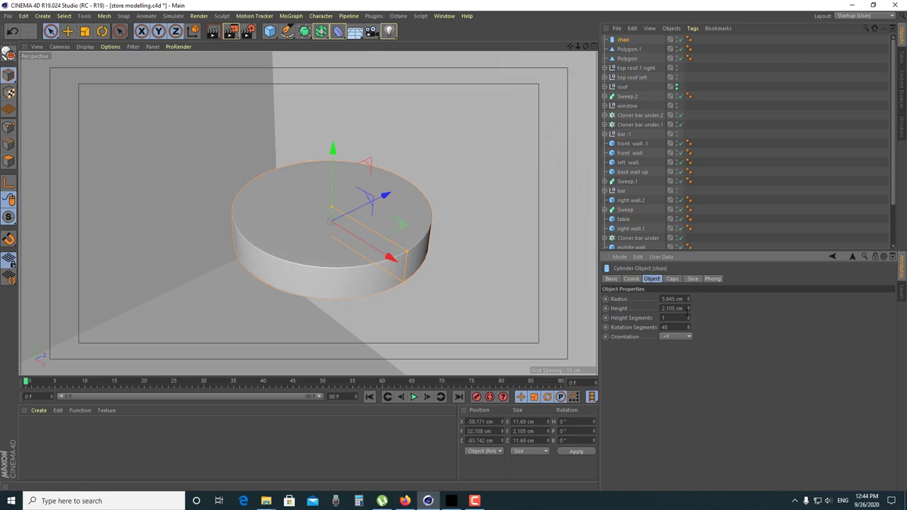
# Set the seat's fillet radius to 1 cm and orbit to check the rounded edges
pyautogui.click(673, 279)
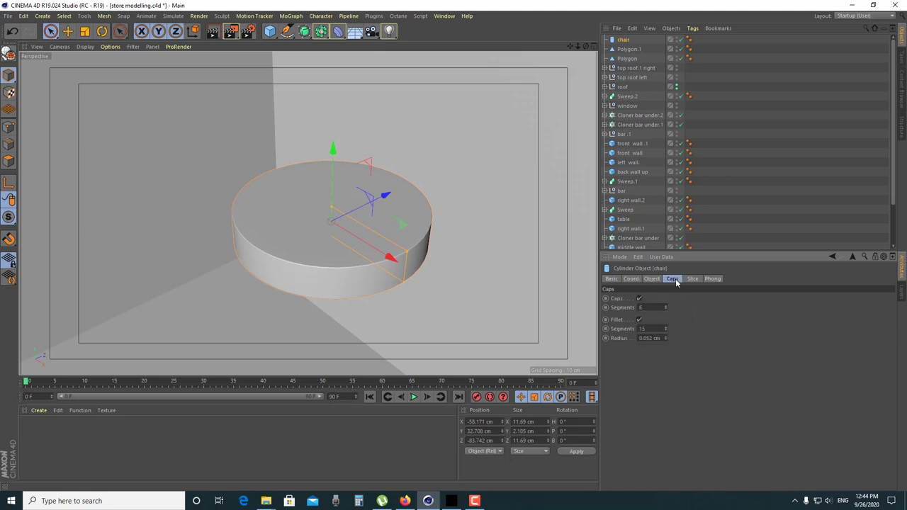
pyautogui.click(666, 338)
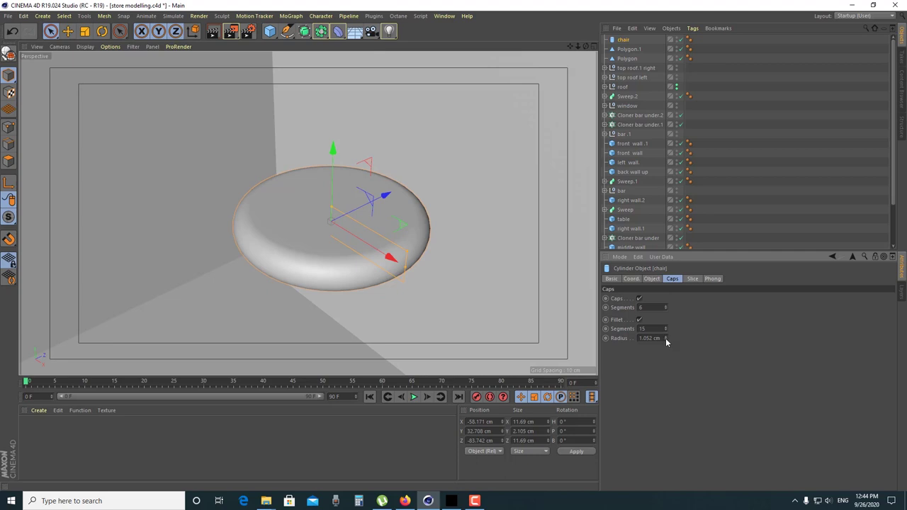
pyautogui.click(665, 340)
pyautogui.click(666, 340)
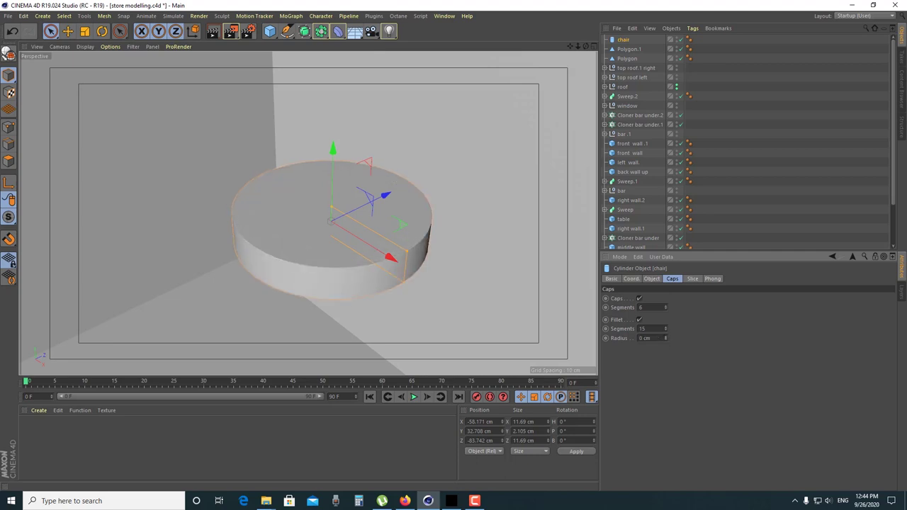
pyautogui.click(665, 336)
pyautogui.moveTo(383, 284)
pyautogui.keyDown('alt'); pyautogui.mouseDown()
pyautogui.moveTo(423, 259)
pyautogui.moveTo(327, 278)
pyautogui.moveTo(373, 269)
pyautogui.mouseUp(); pyautogui.keyUp('alt')
pyautogui.moveTo(362, 189)
pyautogui.keyDown('alt'); pyautogui.mouseDown()
pyautogui.moveTo(360, 225)
pyautogui.moveTo(368, 207)
pyautogui.moveTo(354, 199)
pyautogui.moveTo(284, 196)
pyautogui.moveTo(389, 192)
pyautogui.moveTo(377, 174)
pyautogui.moveTo(368, 204)
pyautogui.moveTo(400, 183)
pyautogui.mouseUp(); pyautogui.keyUp('alt')
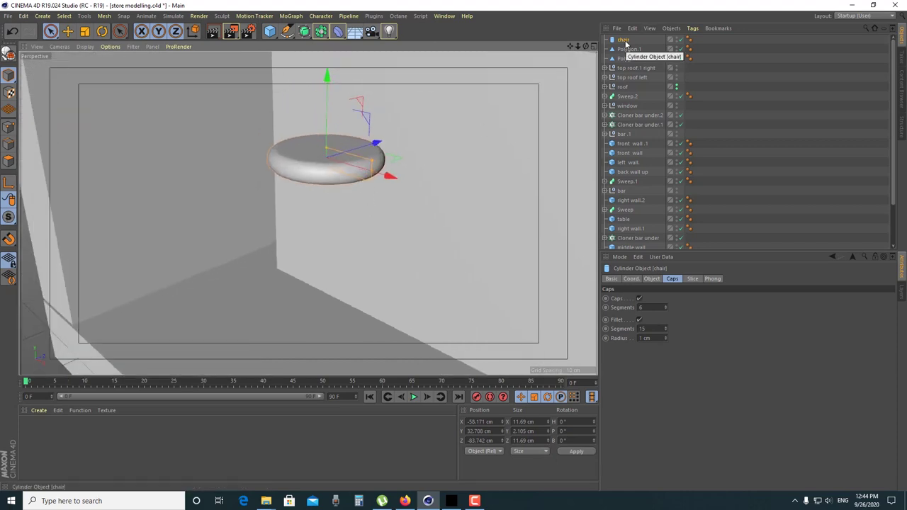
# Copy the seat as chair.1 and stretch it into a tall column below the seat
pyautogui.moveTo(623, 41); pyautogui.dragTo(628, 37)
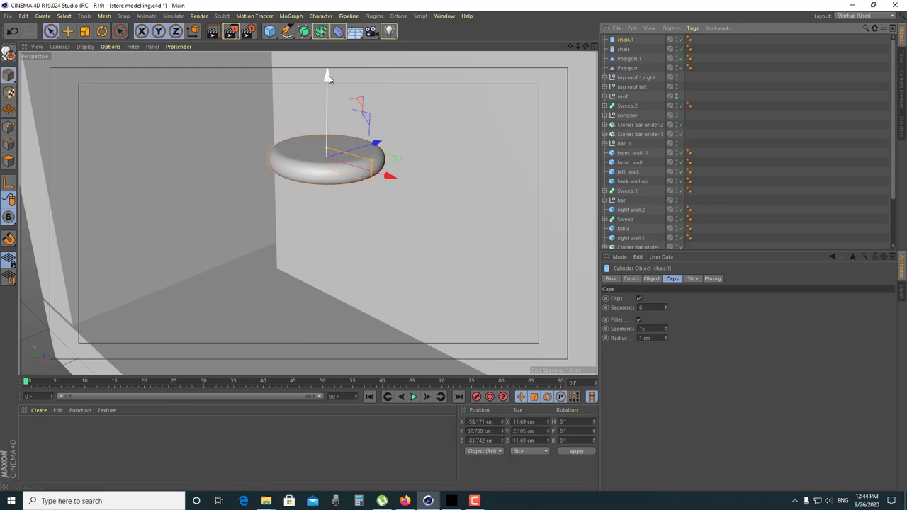
pyautogui.moveTo(328, 78); pyautogui.dragTo(328, 97)
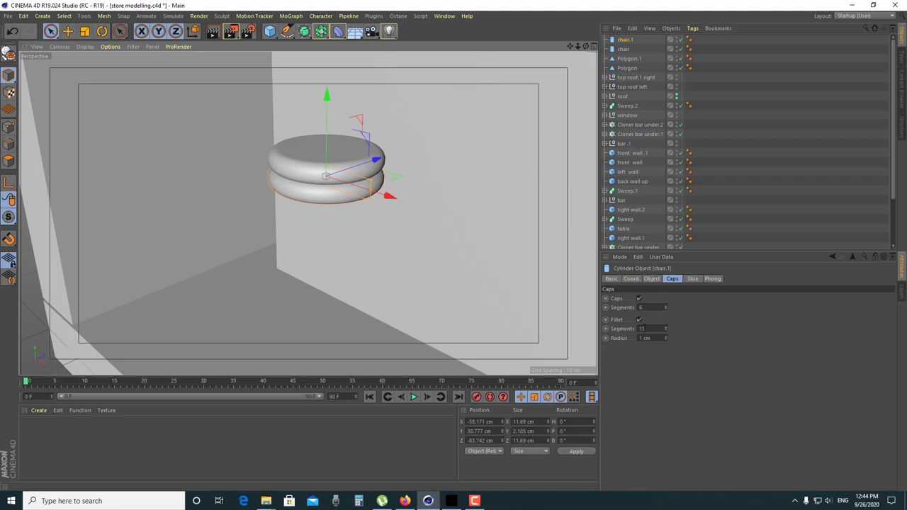
pyautogui.click(650, 278)
pyautogui.moveTo(688, 309); pyautogui.dragTo(688, 269)
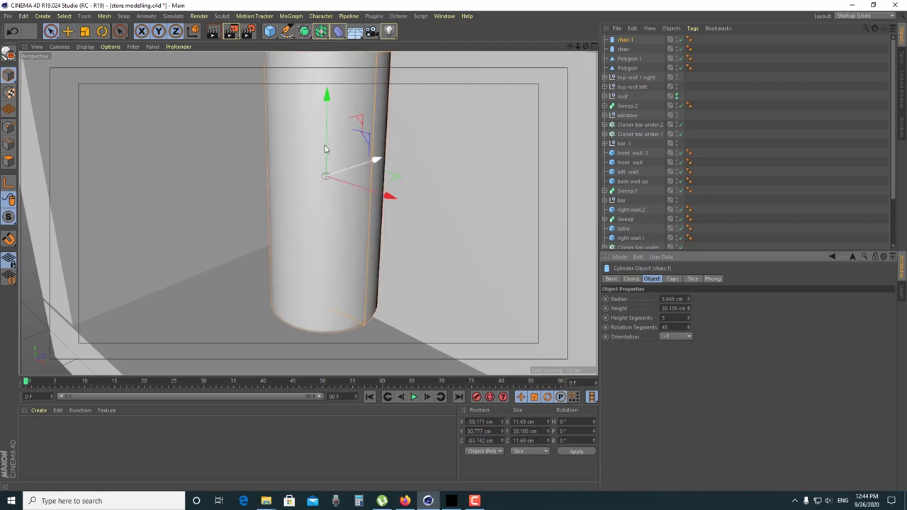
pyautogui.moveTo(330, 101); pyautogui.dragTo(347, 233)
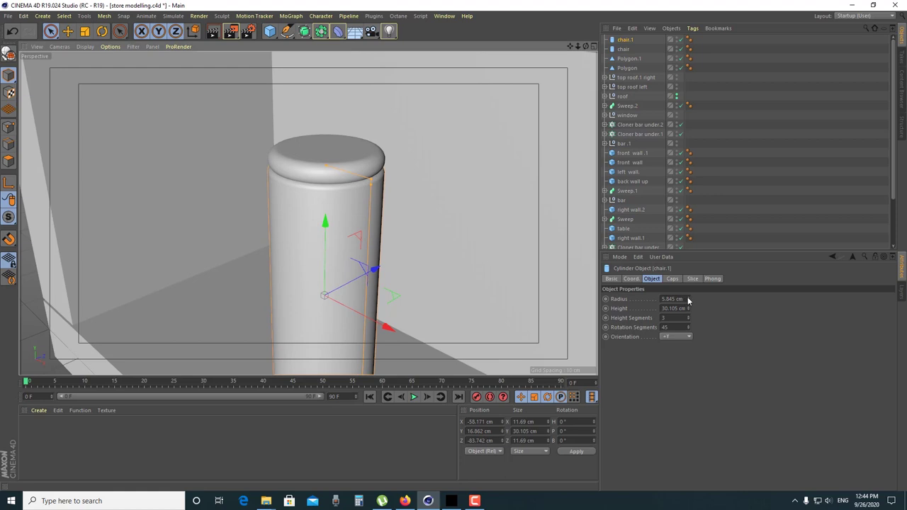
# Thin the column to a 1 cm radius and make it about 28.1 cm tall
pyautogui.moveTo(687, 298); pyautogui.dragTo(687, 333)
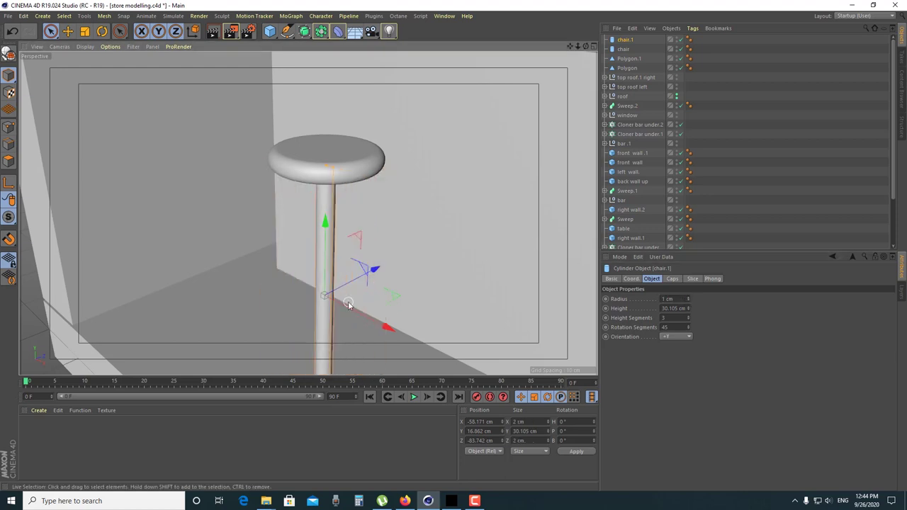
pyautogui.keyDown('alt'); pyautogui.moveTo(344, 303); pyautogui.dragTo(353, 250); pyautogui.keyUp('alt')
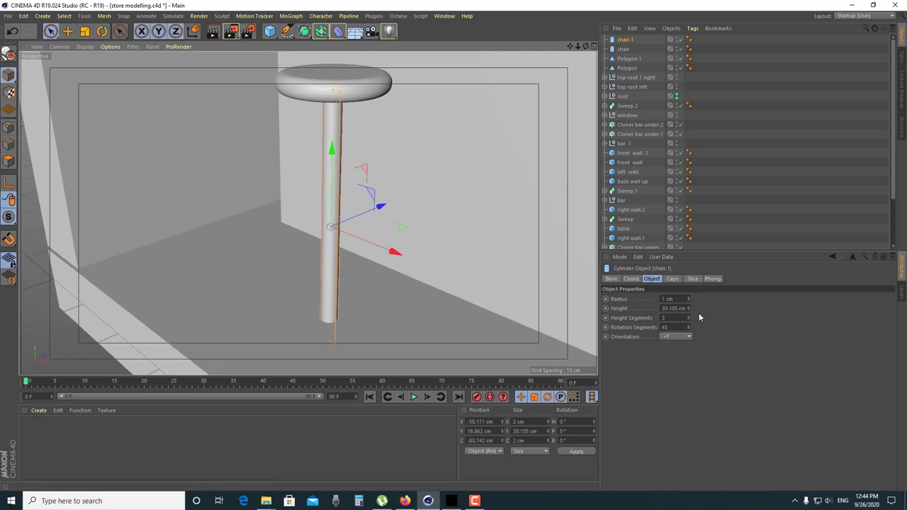
pyautogui.press('super')
pyautogui.press('super')
pyautogui.moveTo(362, 275)
pyautogui.keyDown('alt'); pyautogui.mouseDown()
pyautogui.moveTo(389, 259)
pyautogui.moveTo(360, 266)
pyautogui.mouseUp(); pyautogui.keyUp('alt')
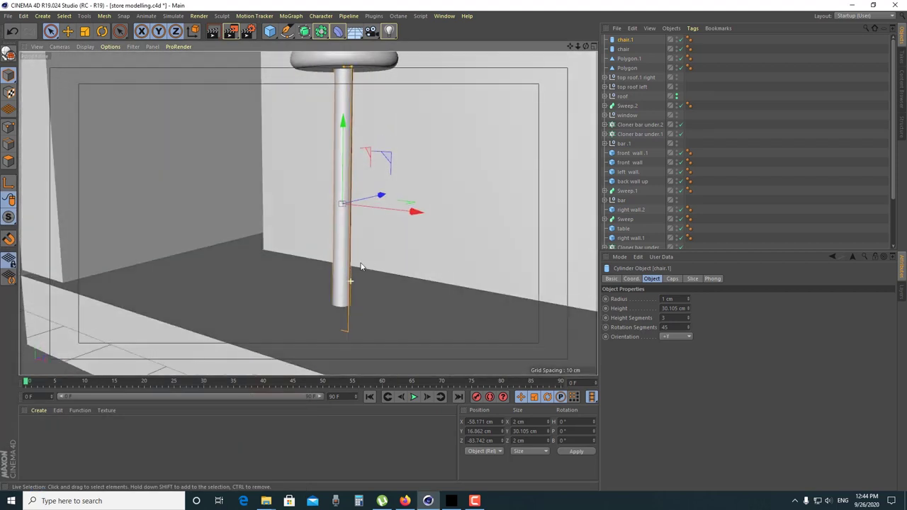
pyautogui.click(687, 307)
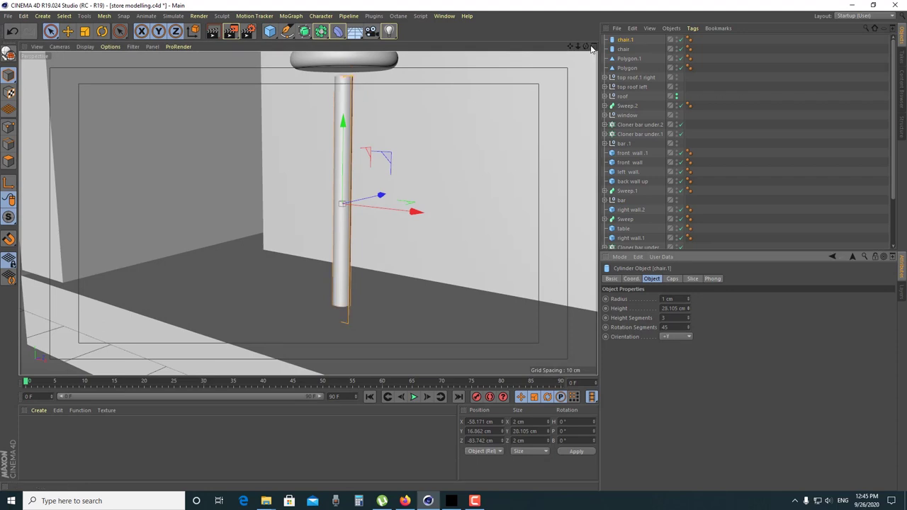
# Shorten the leg to about 27.9 cm, checking it in four views and perspective
pyautogui.middleClick(449, 164)
pyautogui.scroll(5, 226, 309)
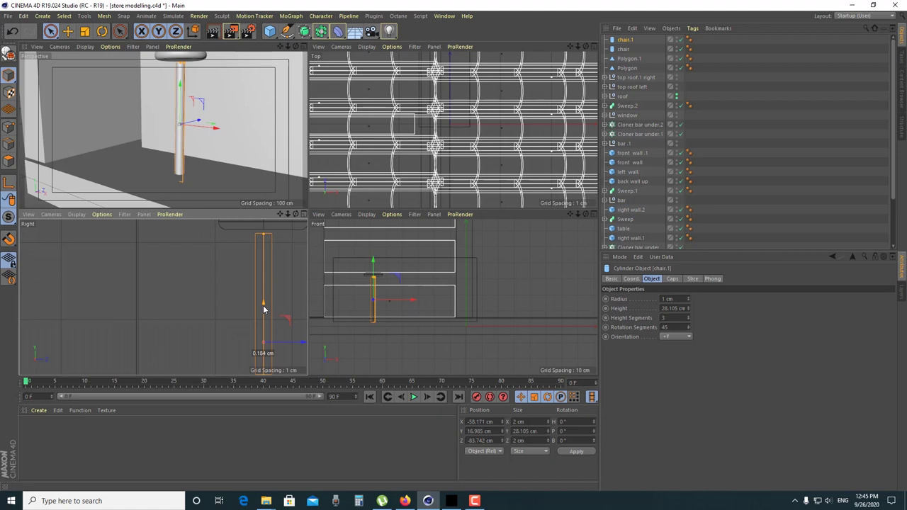
pyautogui.moveTo(233, 307); pyautogui.dragTo(231, 241, button='middle')
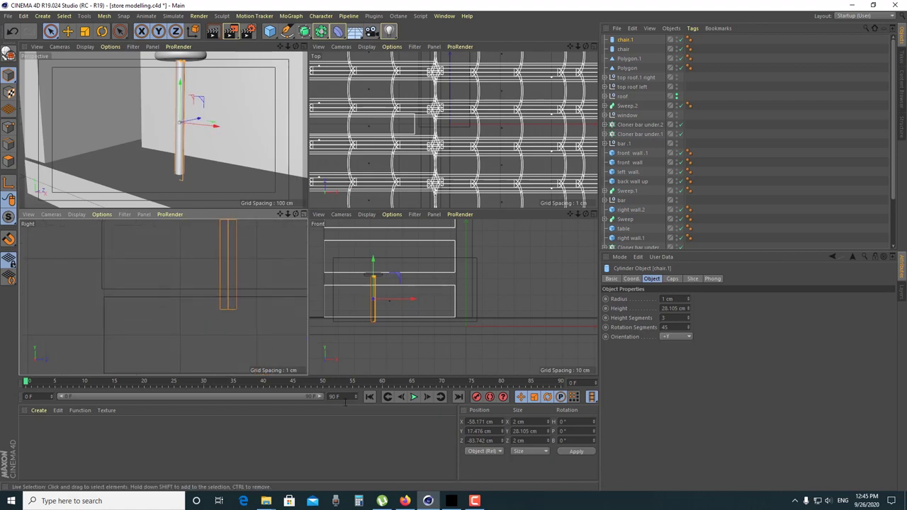
pyautogui.moveTo(687, 311); pyautogui.dragTo(689, 312)
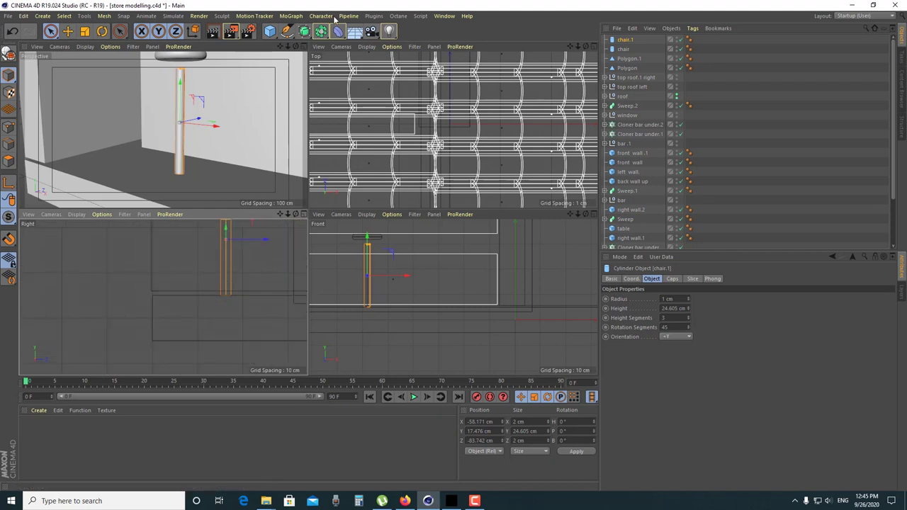
pyautogui.press('F1')
pyautogui.keyDown('alt'); pyautogui.moveTo(411, 266); pyautogui.dragTo(382, 241); pyautogui.keyUp('alt')
pyautogui.moveTo(344, 149); pyautogui.dragTo(345, 162)
pyautogui.keyDown('alt'); pyautogui.moveTo(368, 234); pyautogui.dragTo(354, 227); pyautogui.keyUp('alt')
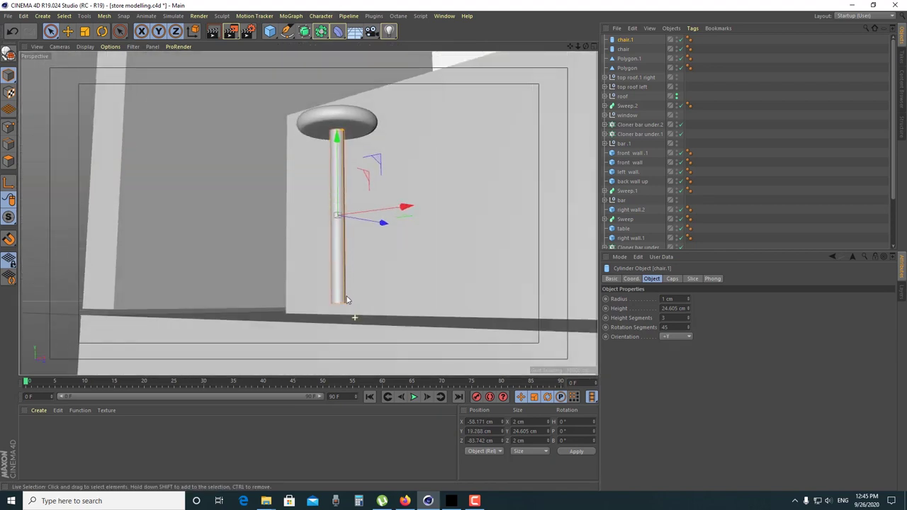
# Fine-tune the leg height to 26.405 cm so it meets the seat's underside
pyautogui.moveTo(687, 312); pyautogui.dragTo(689, 308)
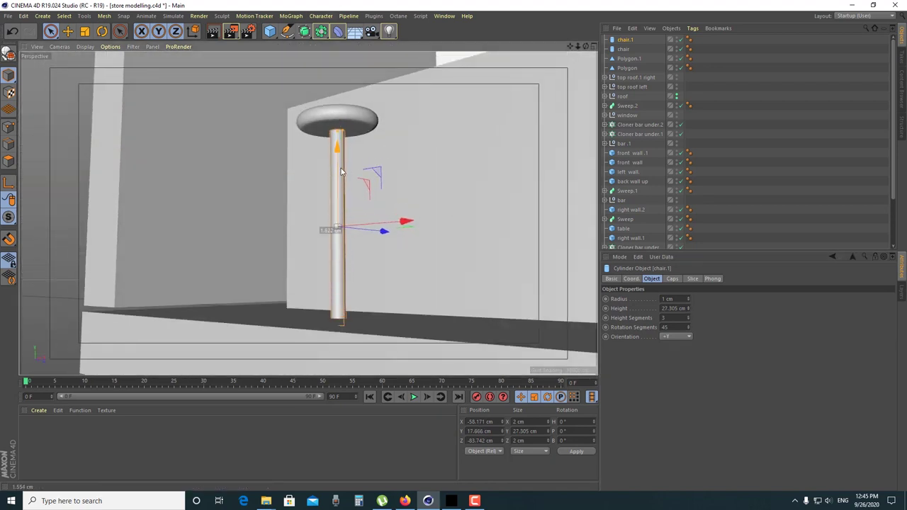
pyautogui.press('F5')
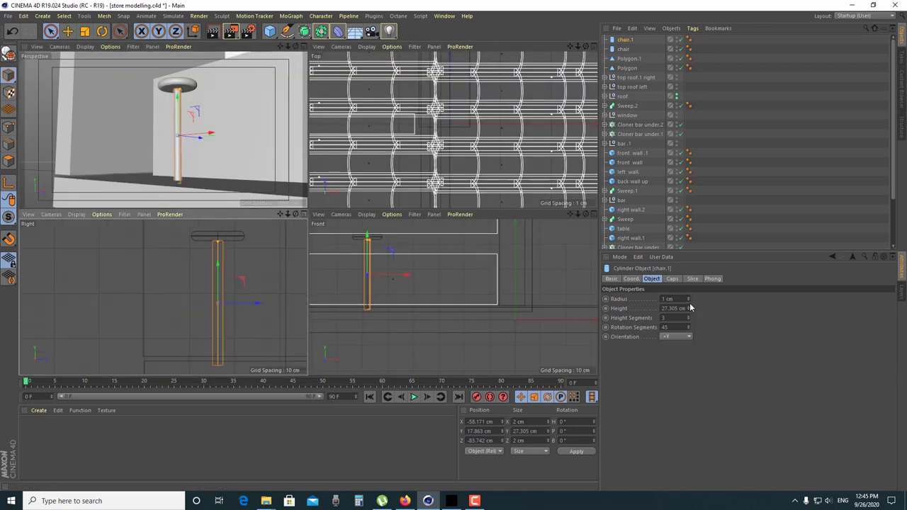
pyautogui.moveTo(689, 312); pyautogui.dragTo(689, 315)
pyautogui.moveTo(219, 270)
pyautogui.mouseDown()
pyautogui.moveTo(219, 253)
pyautogui.moveTo(222, 267)
pyautogui.mouseUp()
pyautogui.click(688, 306)
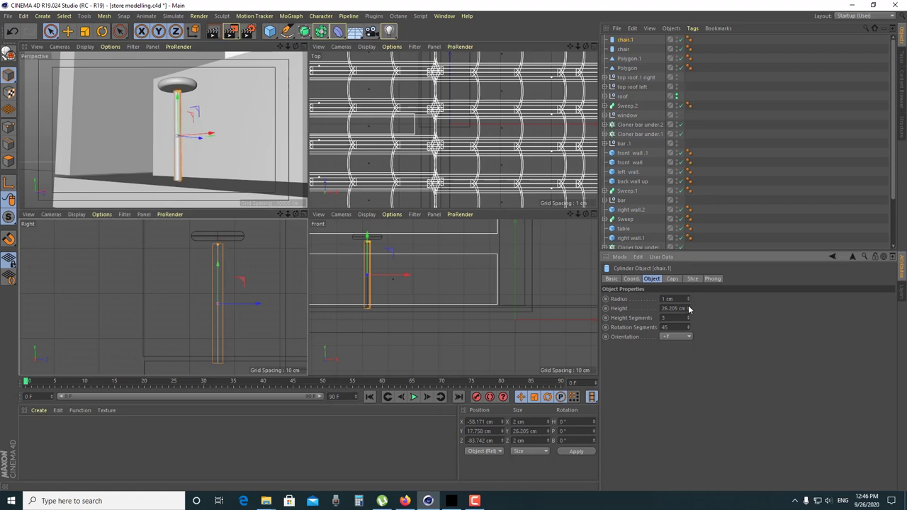
pyautogui.moveTo(217, 253); pyautogui.dragTo(216, 255)
pyautogui.middleClick(302, 167)
pyautogui.keyDown('alt'); pyautogui.moveTo(302, 166); pyautogui.dragTo(311, 145); pyautogui.keyUp('alt')
pyautogui.click(623, 49)
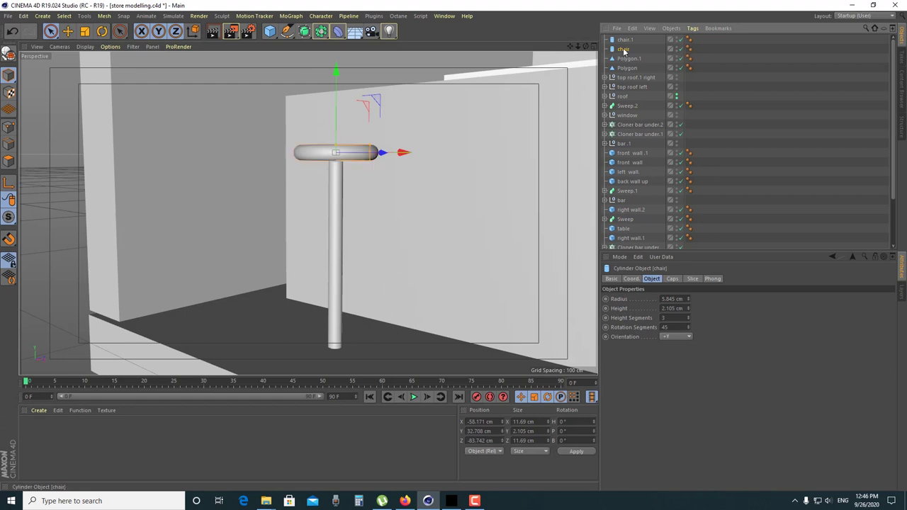
# Copy the seat as chair.2 and lower it onto the floor at the leg's foot
pyautogui.keyDown('ctrl'); pyautogui.moveTo(624, 46); pyautogui.dragTo(625, 48); pyautogui.keyUp('ctrl')
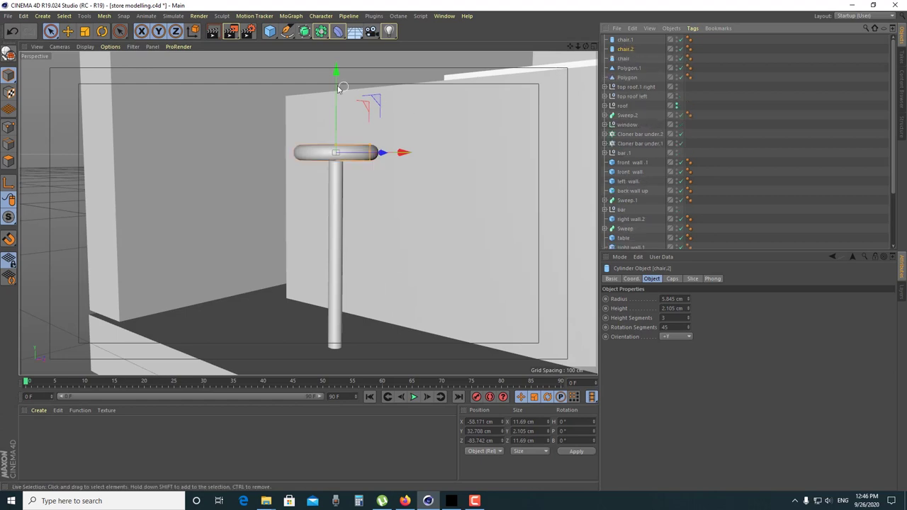
pyautogui.moveTo(336, 72); pyautogui.dragTo(337, 264)
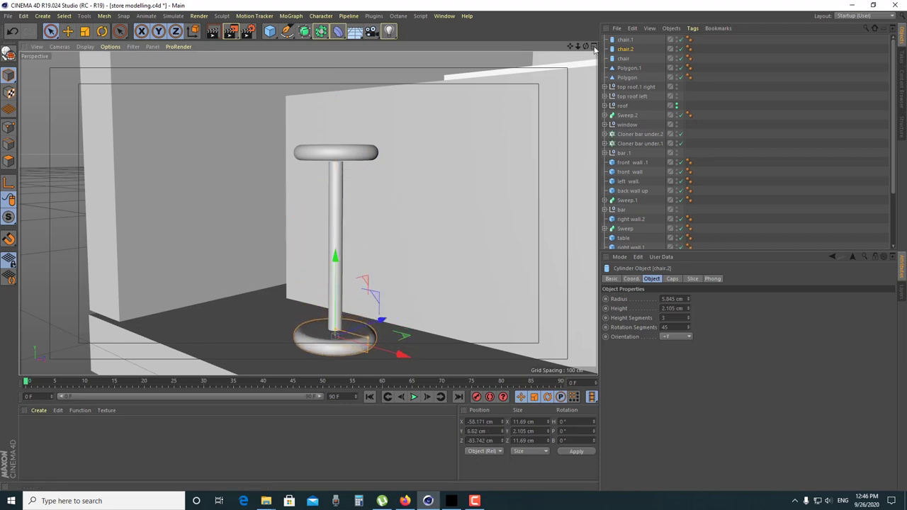
pyautogui.click(594, 46)
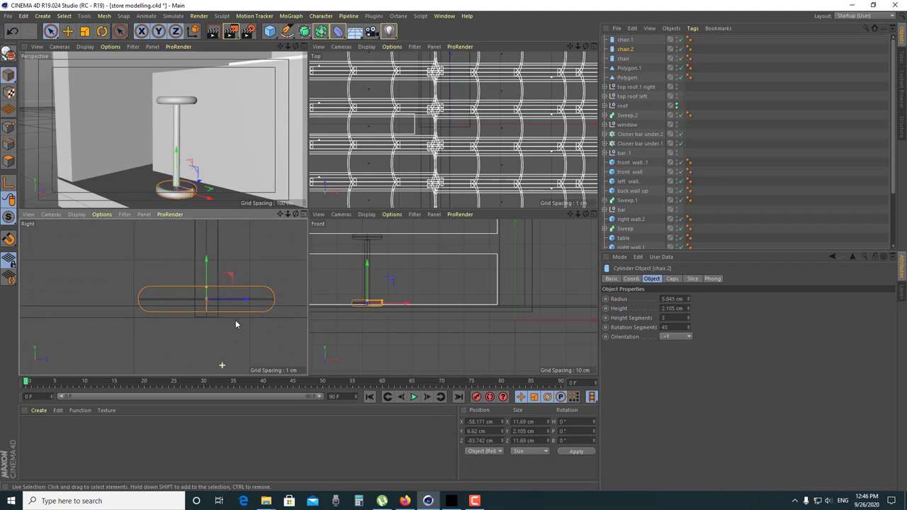
pyautogui.moveTo(206, 260); pyautogui.dragTo(213, 272)
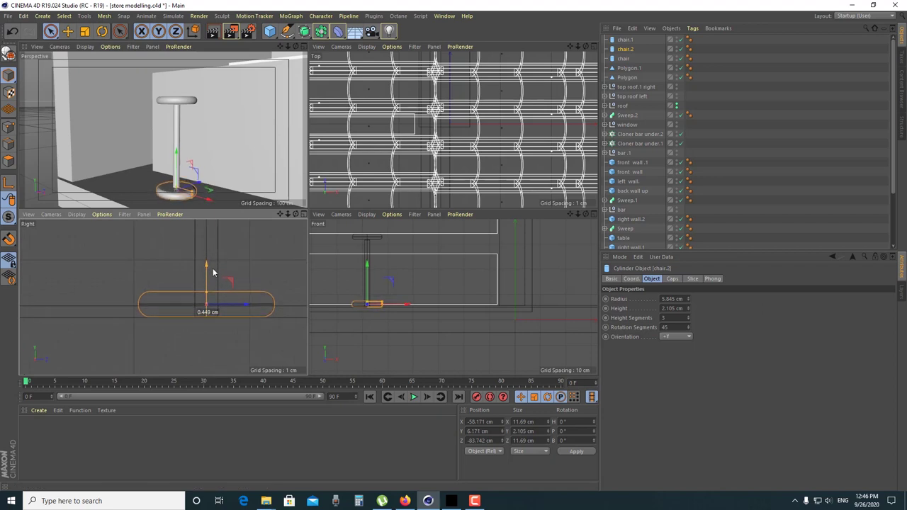
pyautogui.click(304, 47)
pyautogui.press('o')
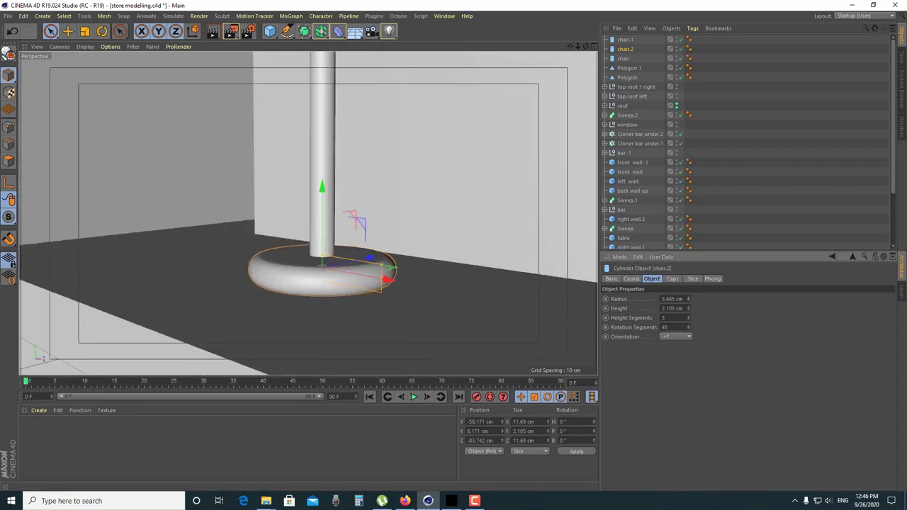
# Give the base a 0.5 cm cap fillet and a 4.845 cm radius
pyautogui.moveTo(688, 298); pyautogui.dragTo(689, 318)
pyautogui.hotkey('ctrl', 'z')
pyautogui.click(675, 280)
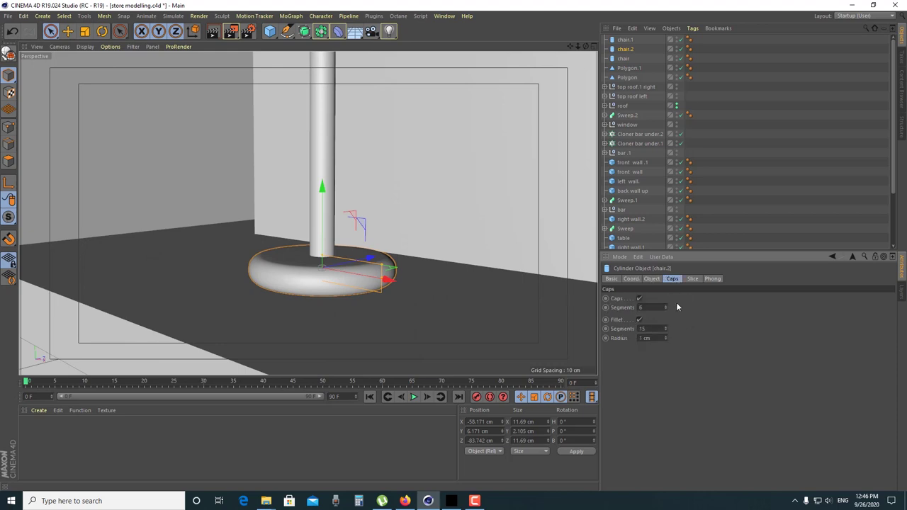
pyautogui.click(666, 337)
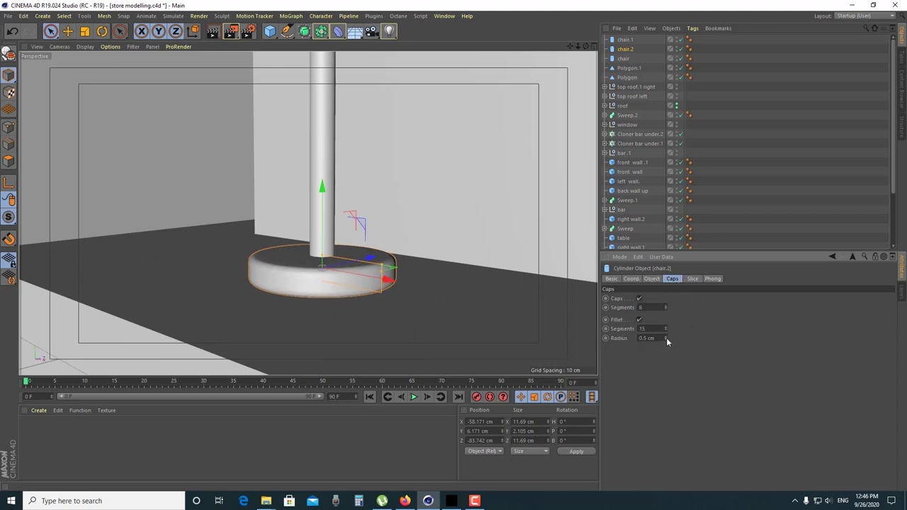
pyautogui.scroll(-3, 487, 293)
pyautogui.moveTo(422, 305)
pyautogui.keyDown('alt'); pyautogui.mouseDown()
pyautogui.moveTo(429, 287)
pyautogui.moveTo(425, 304)
pyautogui.moveTo(470, 299)
pyautogui.mouseUp(); pyautogui.keyUp('alt')
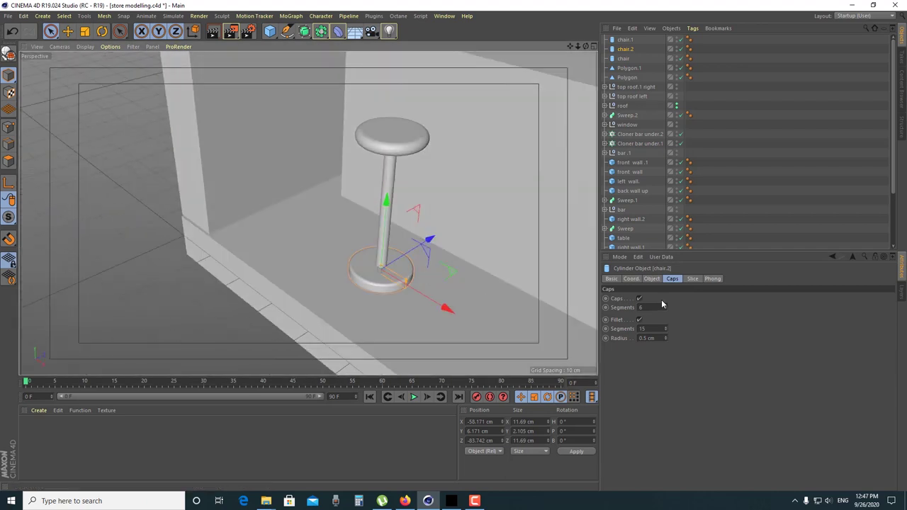
pyautogui.click(658, 280)
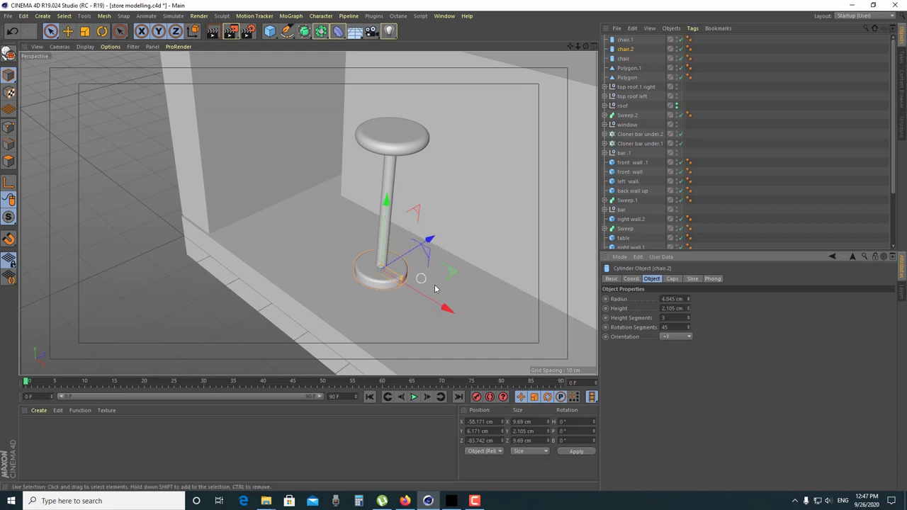
pyautogui.click(472, 283)
# Group seat, leg and base with Alt+G into a Null renamed 'chair'
pyautogui.click(624, 39)
pyautogui.keyDown('shift'); pyautogui.click(625, 49); pyautogui.keyUp('shift')
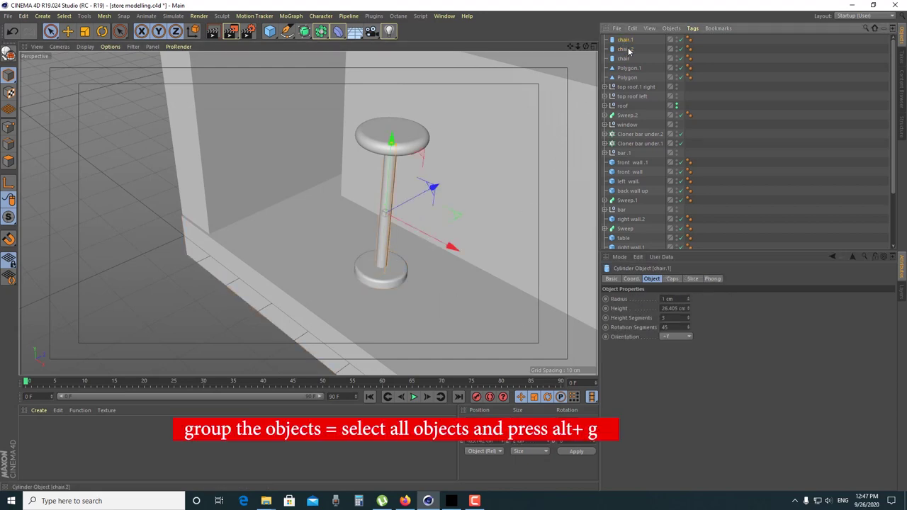
pyautogui.keyDown('shift'); pyautogui.click(627, 60); pyautogui.keyUp('shift')
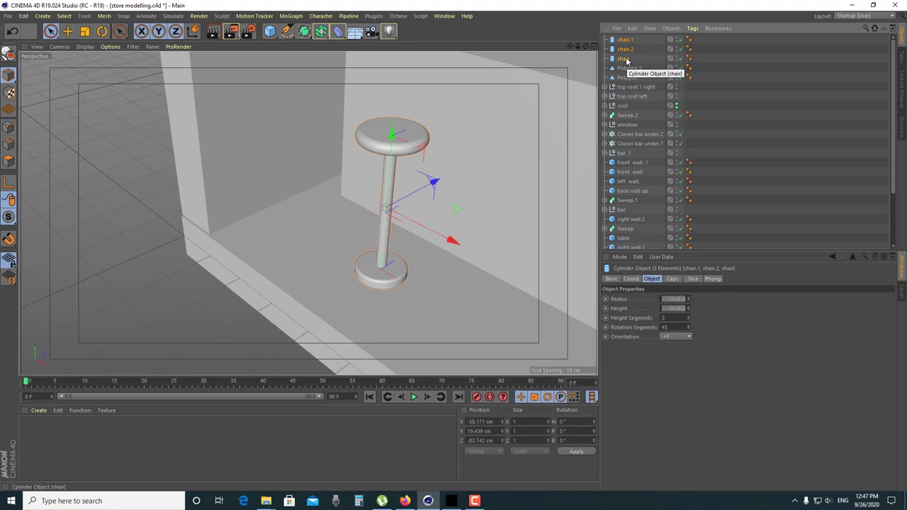
pyautogui.hotkey('alt', 'g')
pyautogui.doubleClick(622, 40)
pyautogui.write('chair')
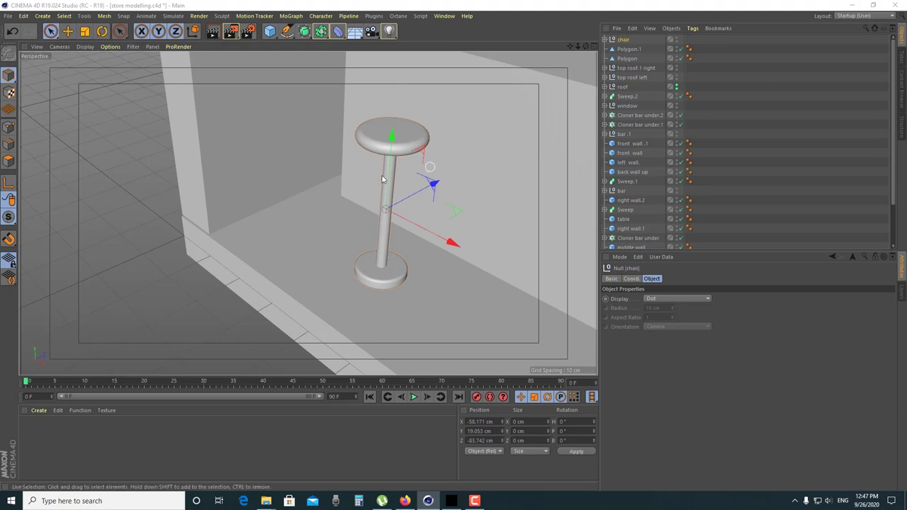
pyautogui.moveTo(479, 228)
pyautogui.keyDown('alt'); pyautogui.mouseDown()
pyautogui.moveTo(504, 261)
pyautogui.moveTo(375, 207)
pyautogui.moveTo(373, 183)
pyautogui.moveTo(480, 232)
pyautogui.moveTo(485, 223)
pyautogui.mouseUp(); pyautogui.keyUp('alt')
pyautogui.click(421, 334)
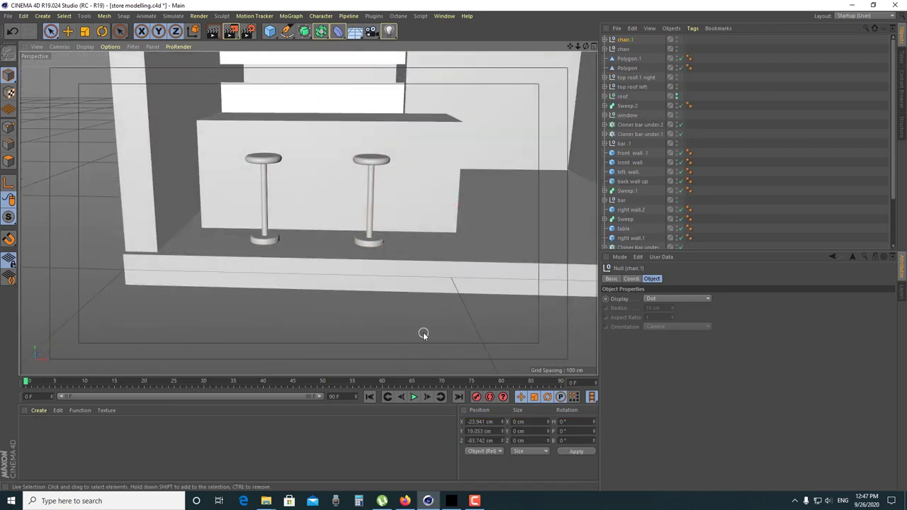
pyautogui.scroll(5, 340, 250)
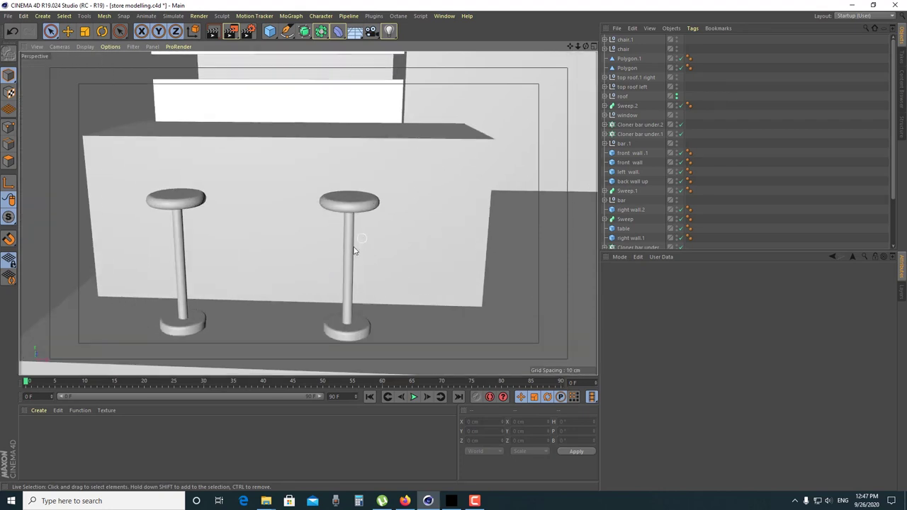
pyautogui.moveTo(354, 250)
pyautogui.keyDown('alt'); pyautogui.mouseDown()
pyautogui.moveTo(364, 243)
pyautogui.moveTo(360, 186)
pyautogui.moveTo(375, 177)
pyautogui.mouseUp(); pyautogui.keyUp('alt')
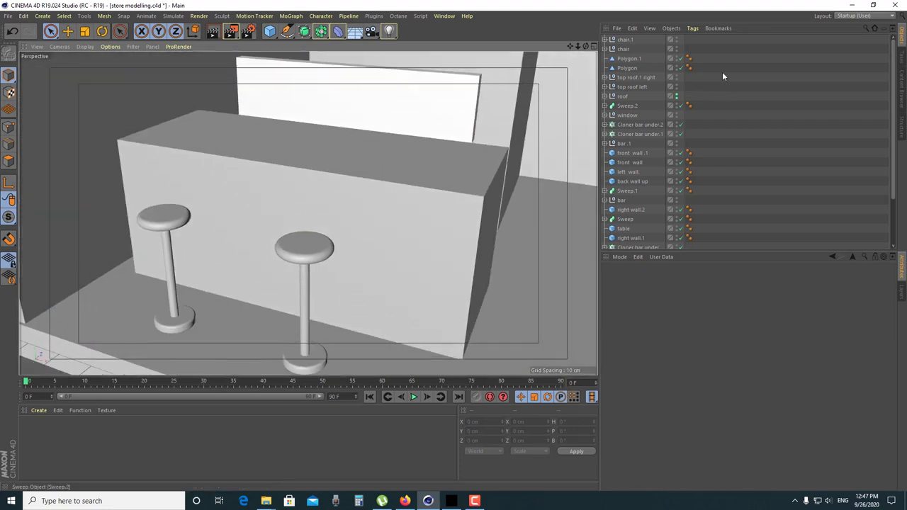
# Add a sphere and rename it 'bolw'
pyautogui.click(268, 33)
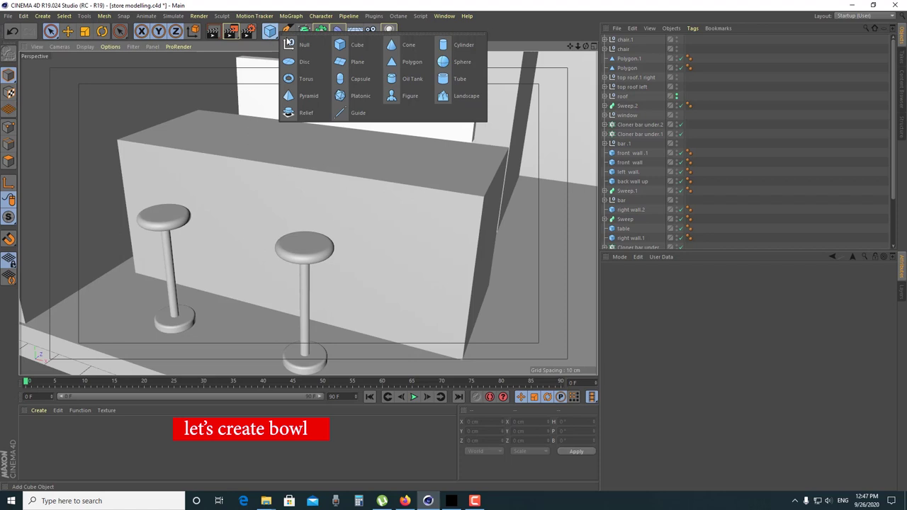
pyautogui.click(462, 62)
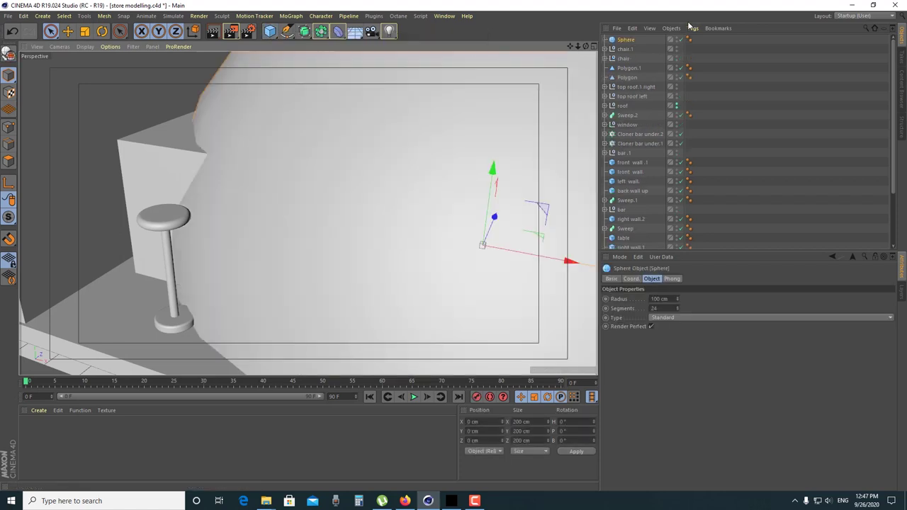
pyautogui.doubleClick(625, 40)
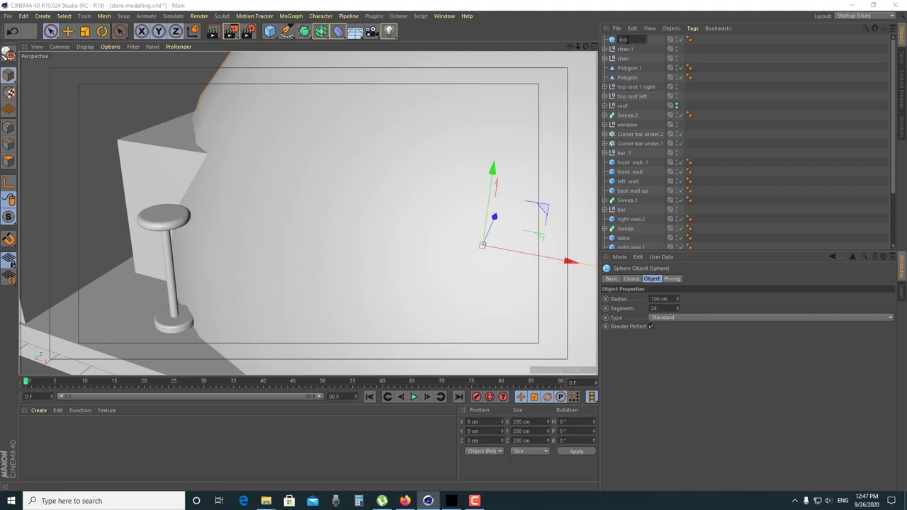
pyautogui.press('Return')
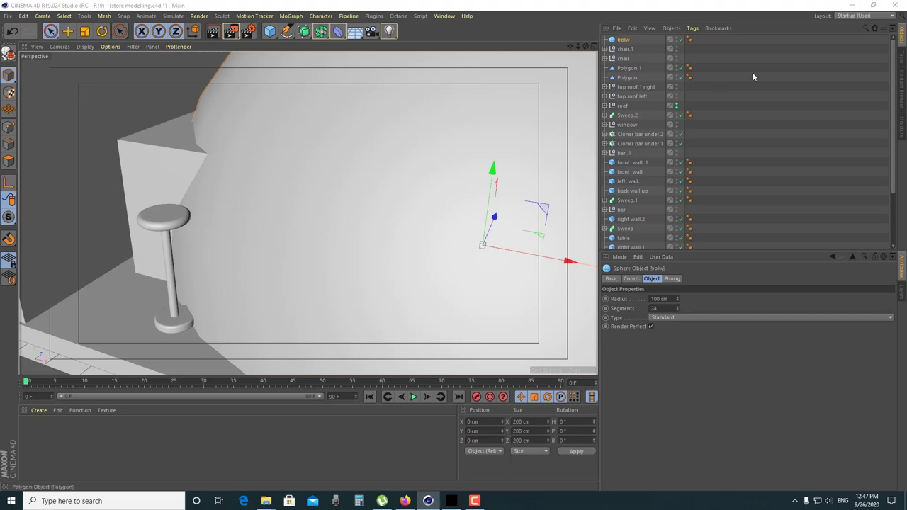
pyautogui.scroll(-5, 457, 262)
pyautogui.scroll(-5, 447, 326)
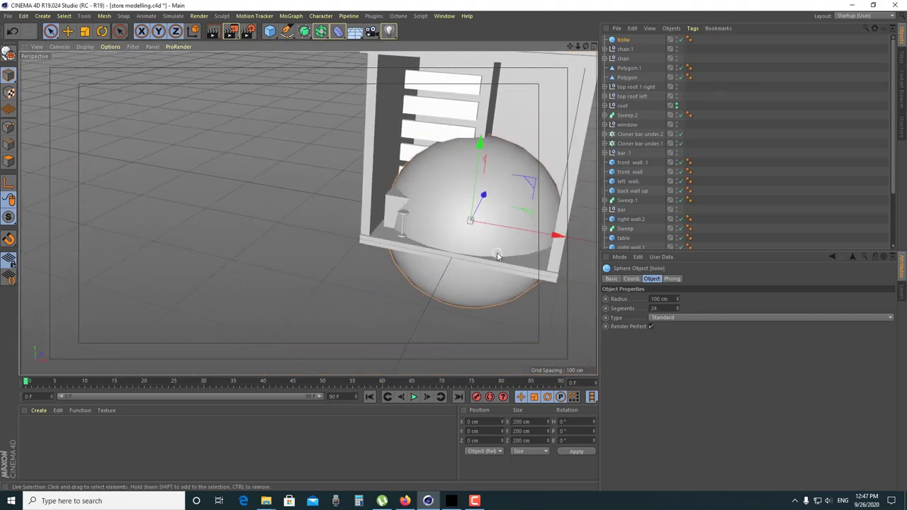
# Shrink the sphere and move it over the counter
pyautogui.press('t')
pyautogui.moveTo(440, 350); pyautogui.dragTo(396, 347)
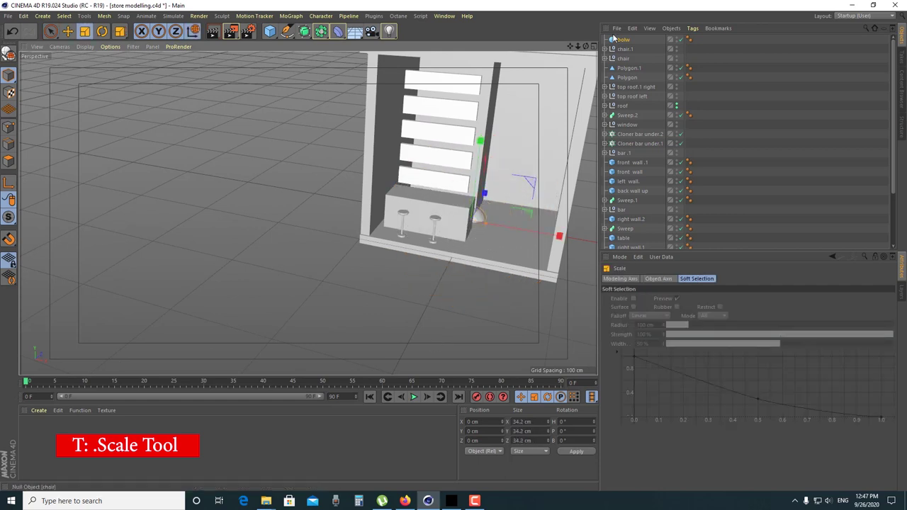
pyautogui.press('9')
pyautogui.moveTo(486, 211)
pyautogui.keyDown('alt'); pyautogui.mouseDown()
pyautogui.moveTo(452, 217)
pyautogui.moveTo(500, 200)
pyautogui.moveTo(443, 193)
pyautogui.moveTo(445, 149)
pyautogui.mouseUp(); pyautogui.keyUp('alt')
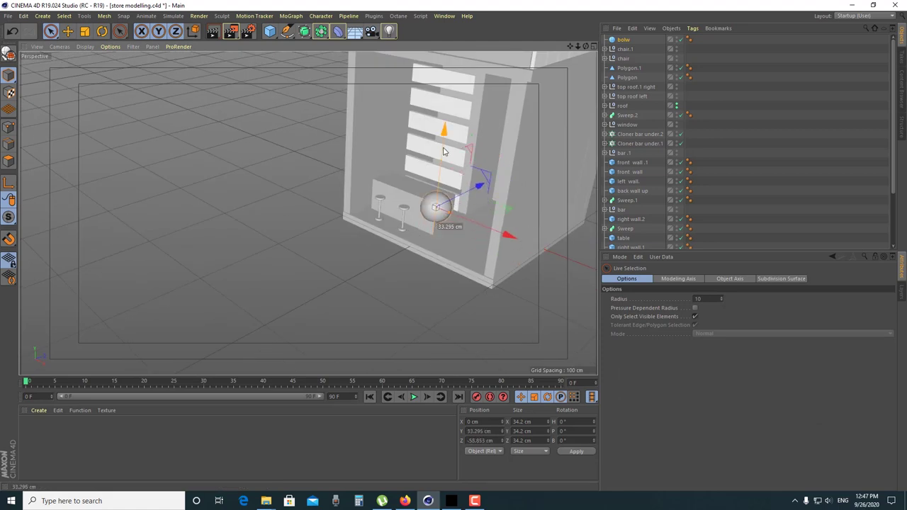
pyautogui.scroll(2, 482, 183)
pyautogui.moveTo(481, 182)
pyautogui.keyDown('alt'); pyautogui.mouseDown()
pyautogui.moveTo(437, 196)
pyautogui.moveTo(466, 190)
pyautogui.mouseUp(); pyautogui.keyUp('alt')
pyautogui.moveTo(482, 154); pyautogui.dragTo(455, 157)
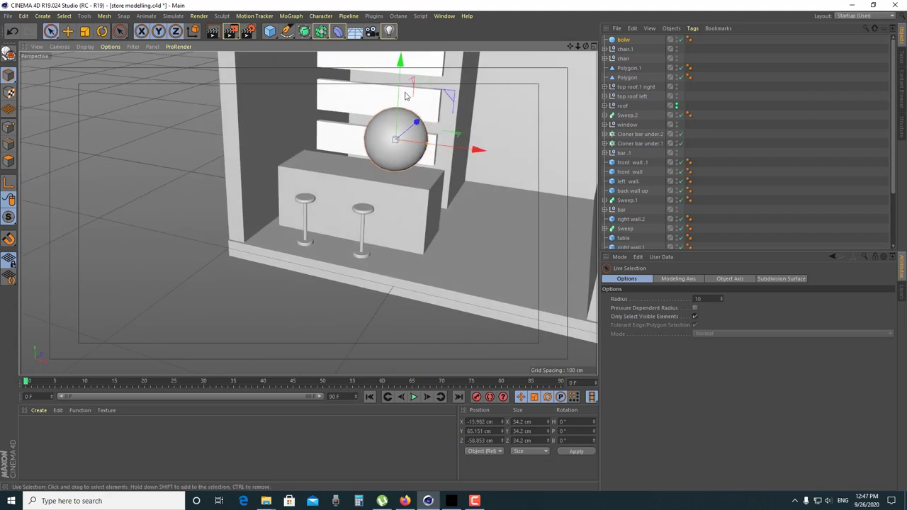
pyautogui.moveTo(403, 88); pyautogui.dragTo(399, 238)
# Scale the sphere to about 13.6 cm and settle it on the counter at Y 49.299 cm
pyautogui.press('t')
pyautogui.press('space')
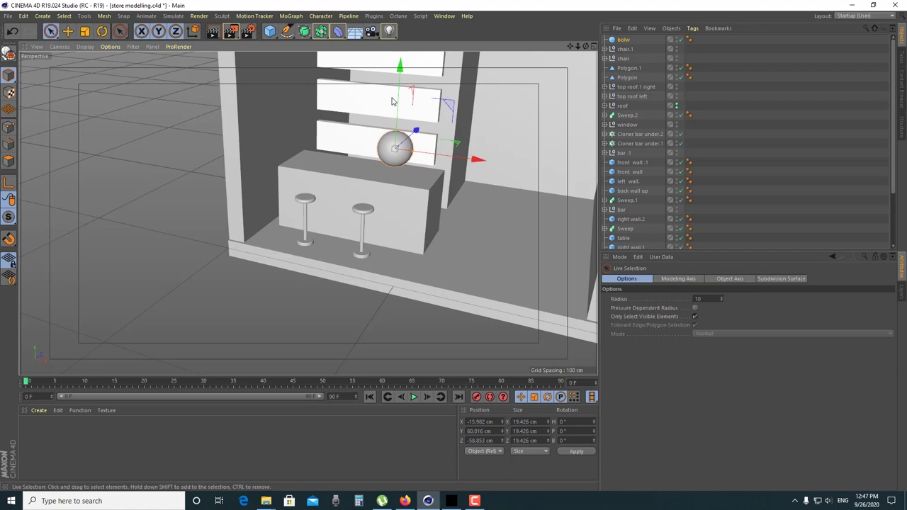
pyautogui.moveTo(398, 96); pyautogui.dragTo(395, 111)
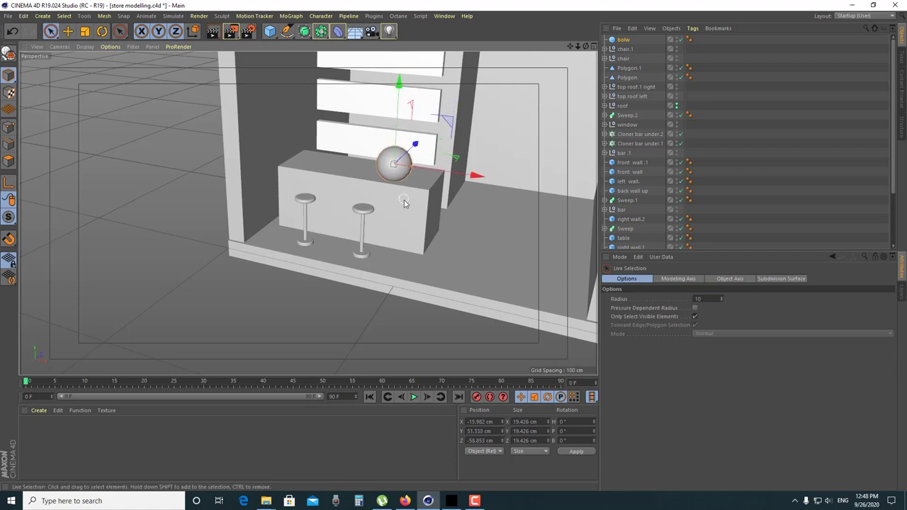
pyautogui.scroll(3, 430, 156)
pyautogui.scroll(1, 420, 180)
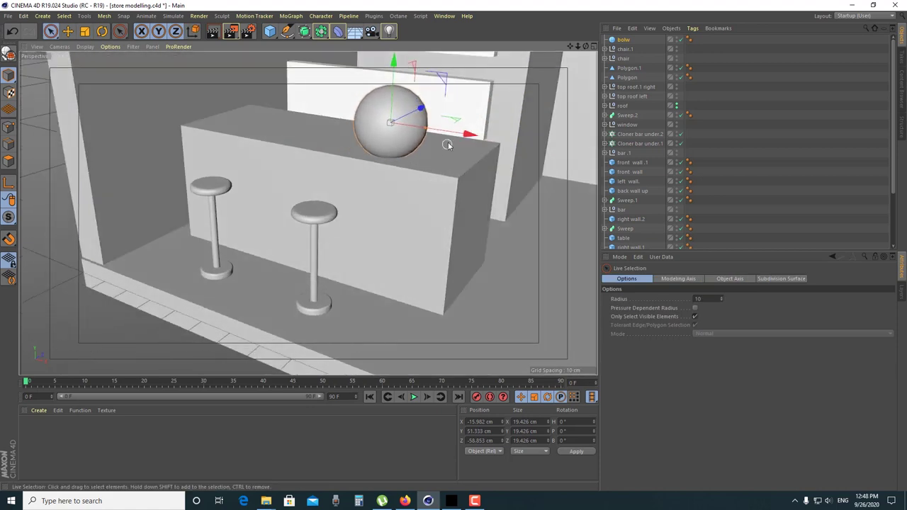
pyautogui.moveTo(394, 81)
pyautogui.mouseDown()
pyautogui.moveTo(396, 68)
pyautogui.moveTo(396, 76)
pyautogui.mouseUp()
pyautogui.press('t')
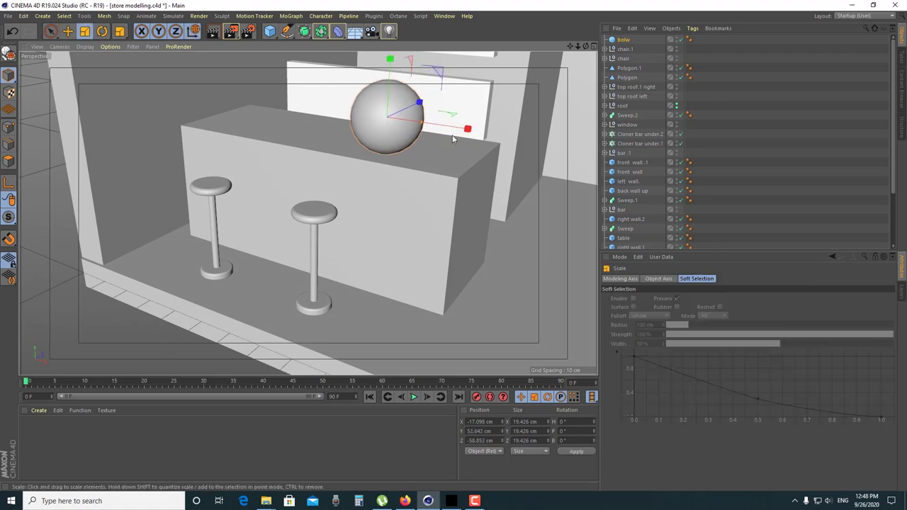
pyautogui.moveTo(453, 139); pyautogui.dragTo(397, 225)
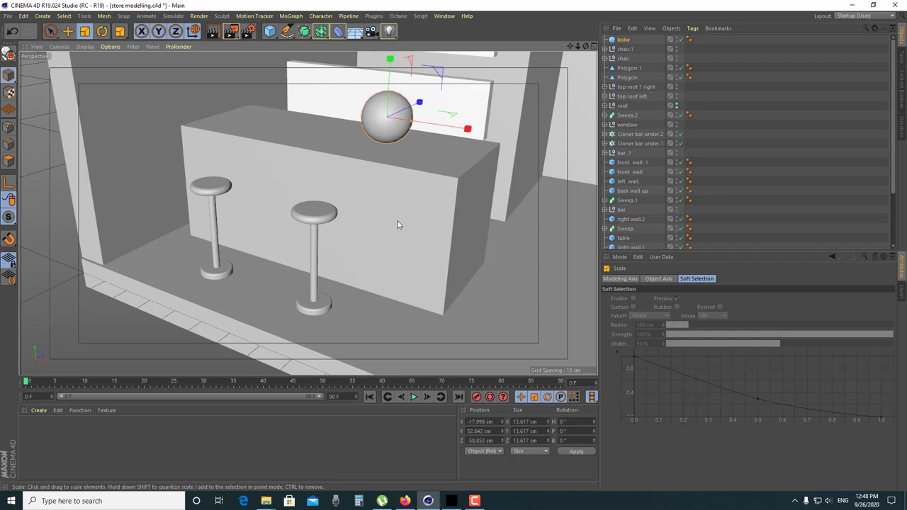
pyautogui.press('space')
pyautogui.moveTo(390, 74); pyautogui.dragTo(390, 91)
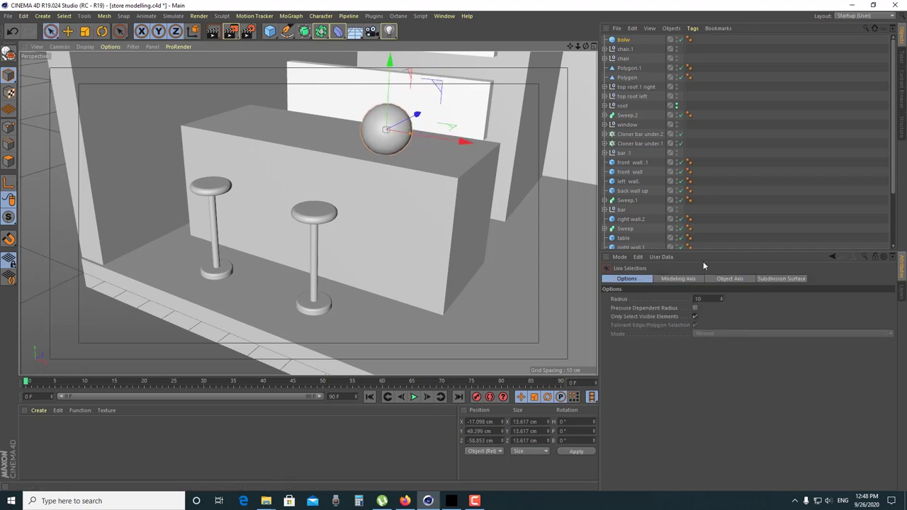
pyautogui.click(616, 40)
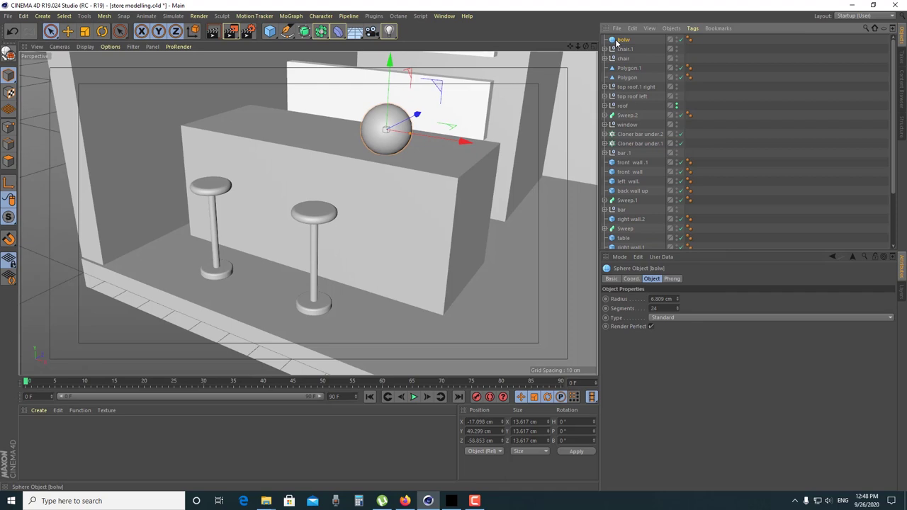
# Change the sphere's type to Hemisphere
pyautogui.click(679, 319)
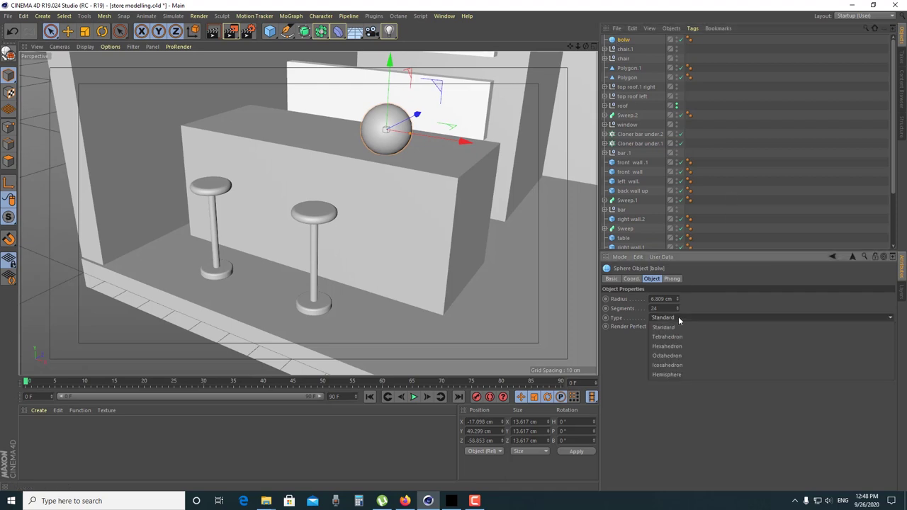
pyautogui.click(697, 375)
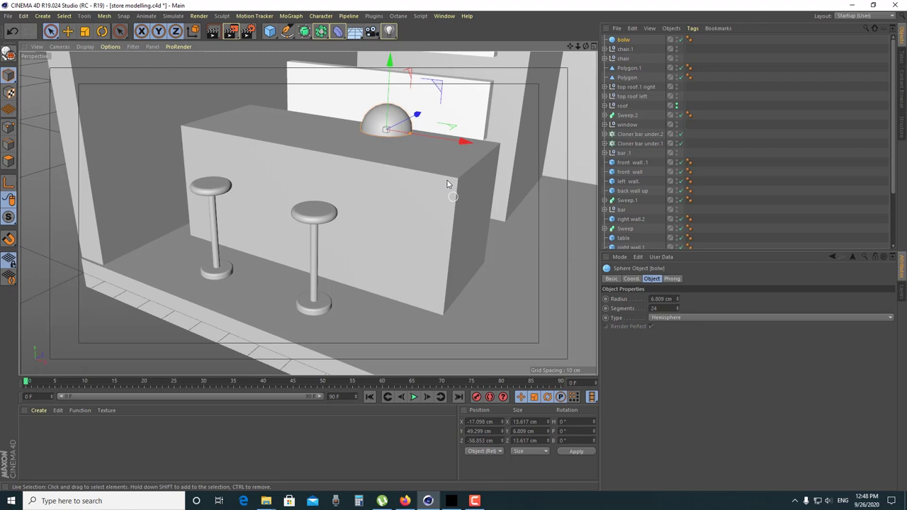
pyautogui.scroll(3, 453, 177)
pyautogui.scroll(2, 415, 173)
pyautogui.scroll(1, 414, 173)
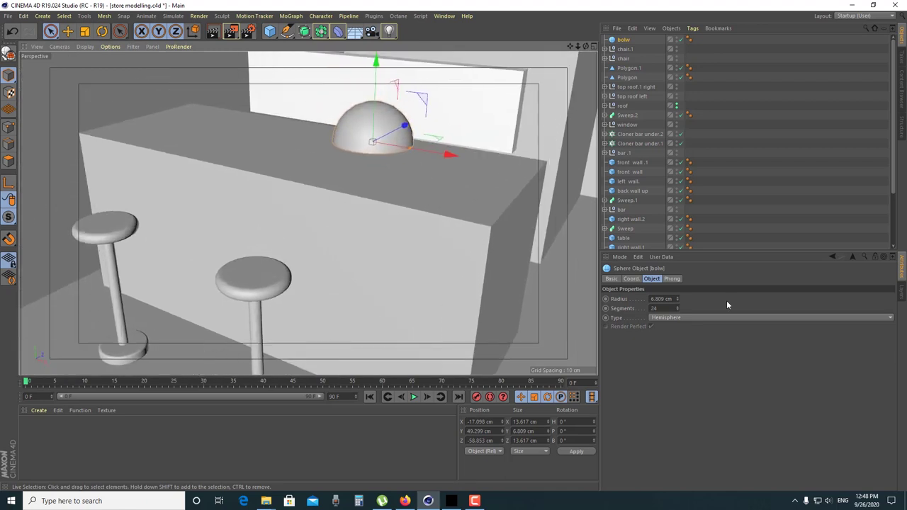
# Rotate the hemisphere 180° in pitch so it opens upward like a bowl
pyautogui.click(632, 278)
pyautogui.click(652, 279)
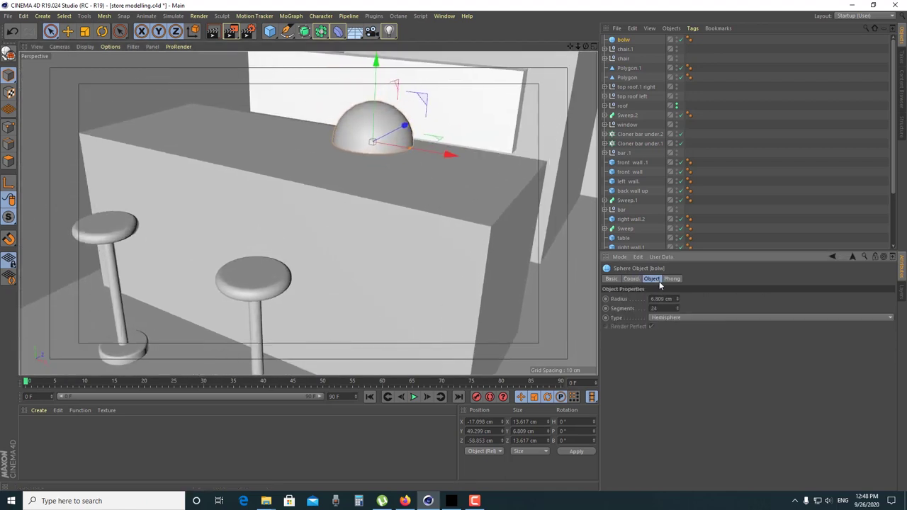
pyautogui.click(631, 280)
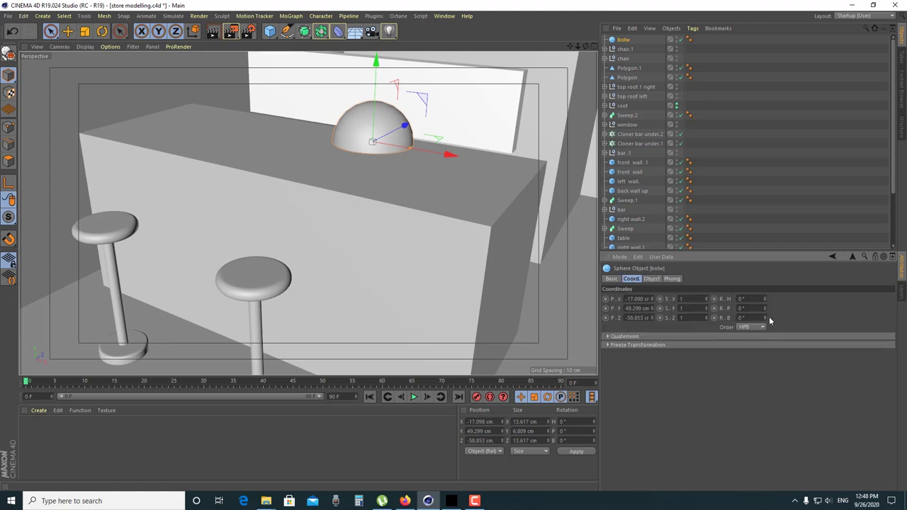
pyautogui.moveTo(764, 310); pyautogui.dragTo(763, 213)
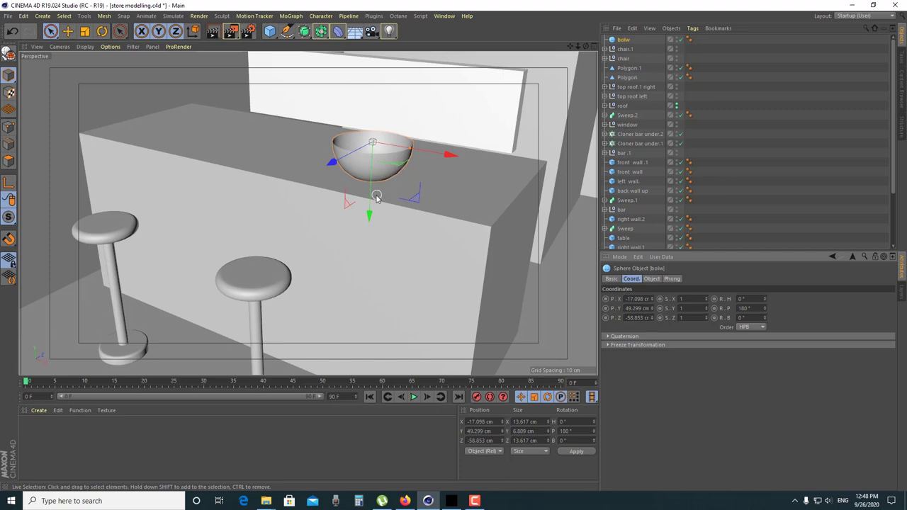
pyautogui.scroll(2, 376, 196)
# Switch to world coordinates and raise the bowl slightly
pyautogui.moveTo(393, 176)
pyautogui.keyDown('alt'); pyautogui.mouseDown()
pyautogui.moveTo(273, 225)
pyautogui.moveTo(373, 269)
pyautogui.moveTo(446, 209)
pyautogui.moveTo(436, 195)
pyautogui.mouseUp(); pyautogui.keyUp('alt')
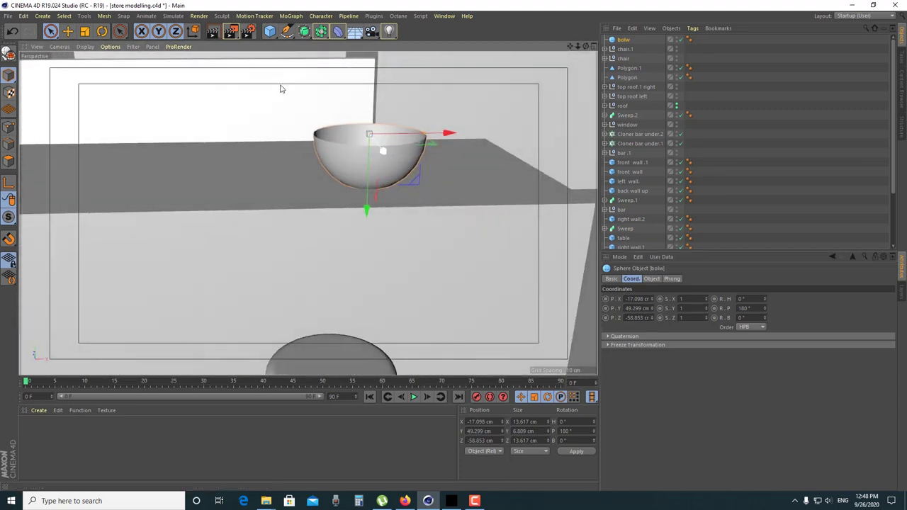
pyautogui.click(194, 33)
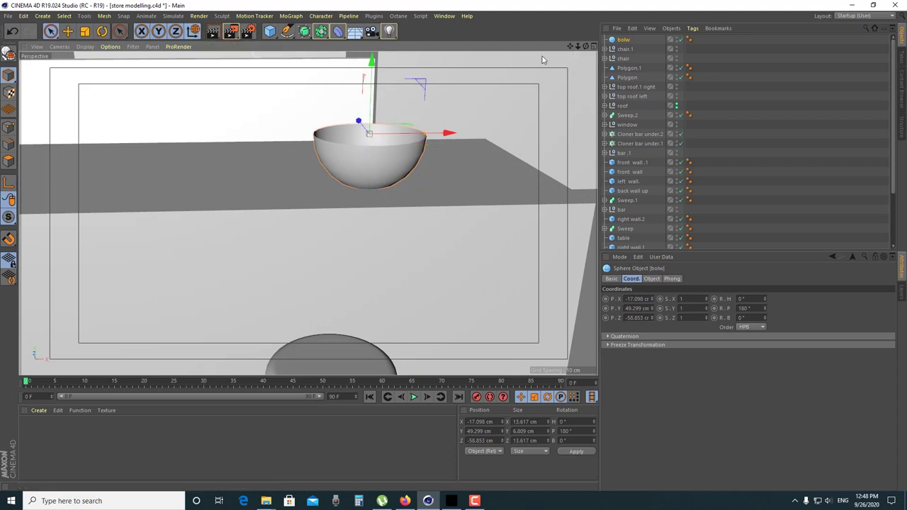
pyautogui.moveTo(371, 71); pyautogui.dragTo(371, 66)
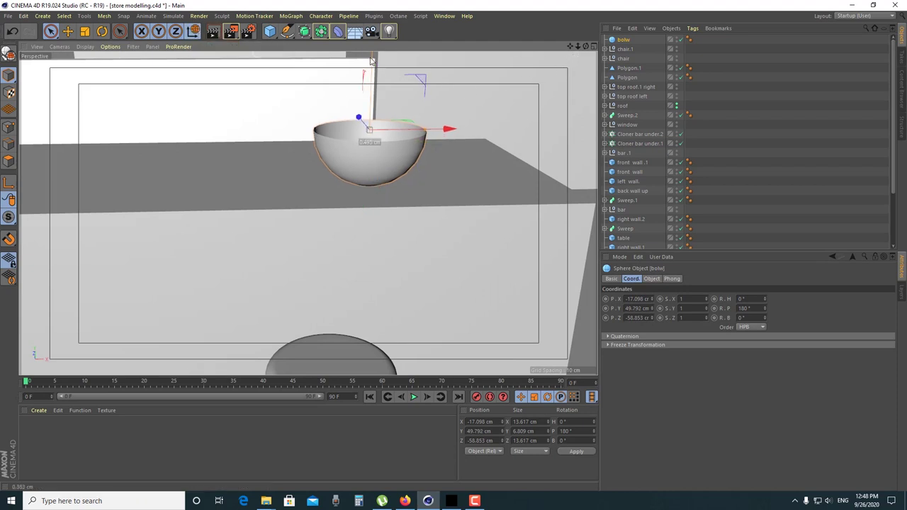
# In the Front view, raise the bowl and shift it left to X -21.315, Y 50.101 cm
pyautogui.click(597, 46)
pyautogui.scroll(-4, 467, 265)
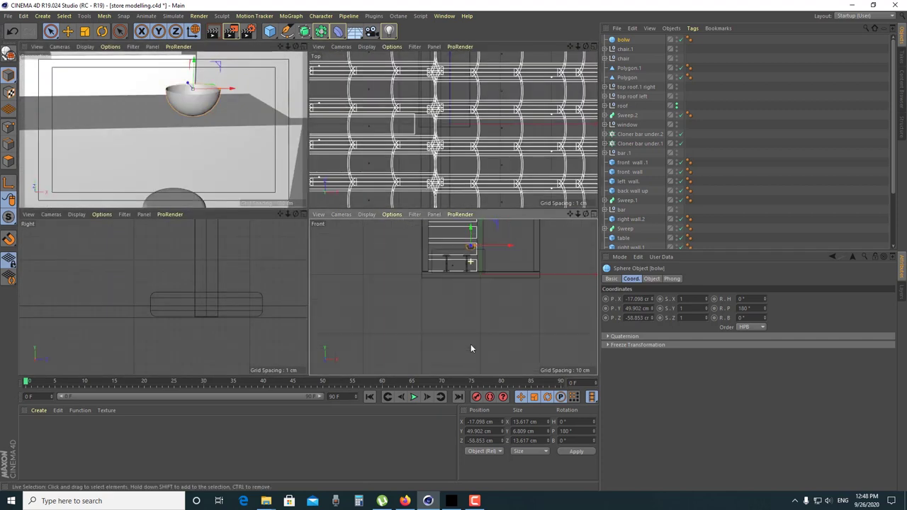
pyautogui.scroll(1, 470, 278)
pyautogui.scroll(3, 461, 307)
pyautogui.scroll(-1, 502, 234)
pyautogui.scroll(1, 489, 241)
pyautogui.scroll(1, 488, 238)
pyautogui.moveTo(453, 236); pyautogui.dragTo(451, 239)
pyautogui.scroll(-2, 464, 304)
pyautogui.moveTo(495, 283); pyautogui.dragTo(480, 282)
# Return to the perspective view and add a Disc object
pyautogui.press('F1')
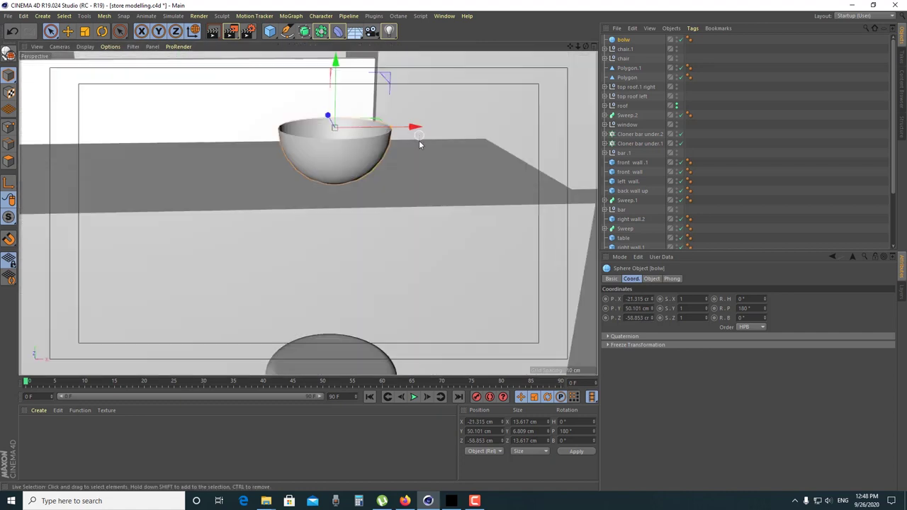
pyautogui.scroll(-4, 418, 140)
pyautogui.moveTo(425, 181)
pyautogui.keyDown('alt'); pyautogui.mouseDown()
pyautogui.moveTo(390, 217)
pyautogui.moveTo(443, 186)
pyautogui.mouseUp(); pyautogui.keyUp('alt')
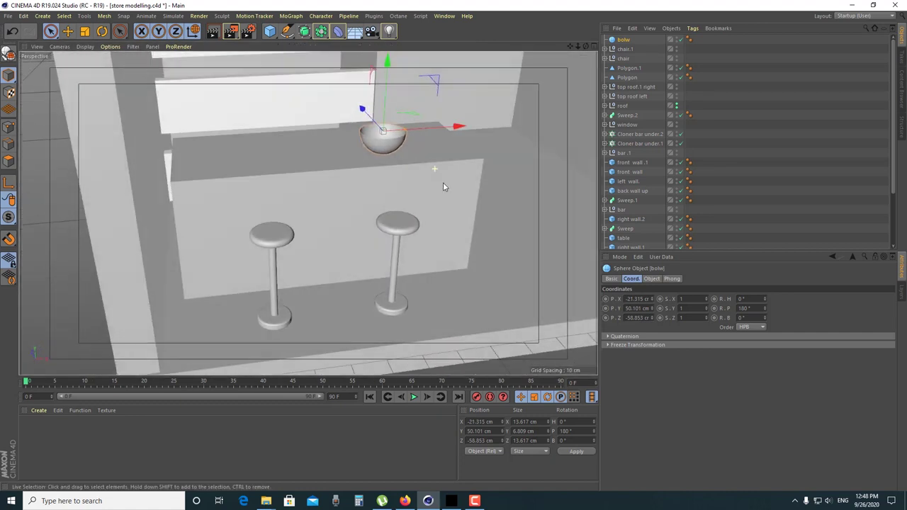
pyautogui.scroll(2, 413, 152)
pyautogui.scroll(3, 435, 111)
pyautogui.moveTo(435, 111)
pyautogui.keyDown('alt'); pyautogui.mouseDown()
pyautogui.moveTo(420, 156)
pyautogui.moveTo(404, 170)
pyautogui.moveTo(385, 145)
pyautogui.moveTo(398, 81)
pyautogui.moveTo(410, 181)
pyautogui.moveTo(422, 157)
pyautogui.moveTo(425, 181)
pyautogui.mouseUp(); pyautogui.keyUp('alt')
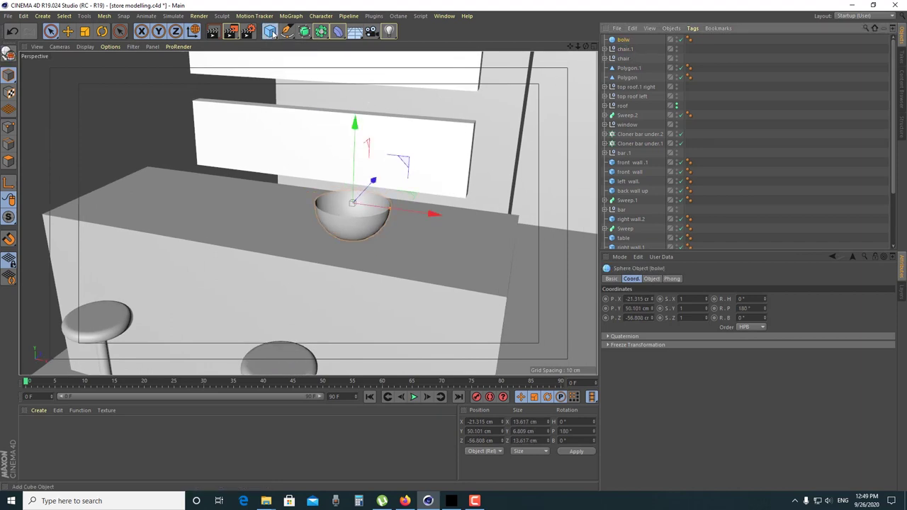
pyautogui.moveTo(272, 33); pyautogui.dragTo(301, 63)
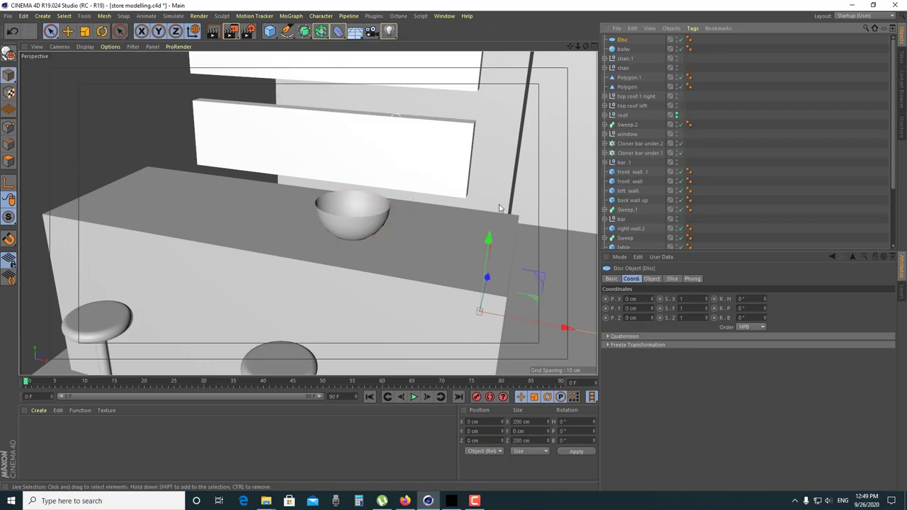
# Move the disc up onto the counter and centre it over the bowl
pyautogui.moveTo(494, 248); pyautogui.dragTo(502, 68)
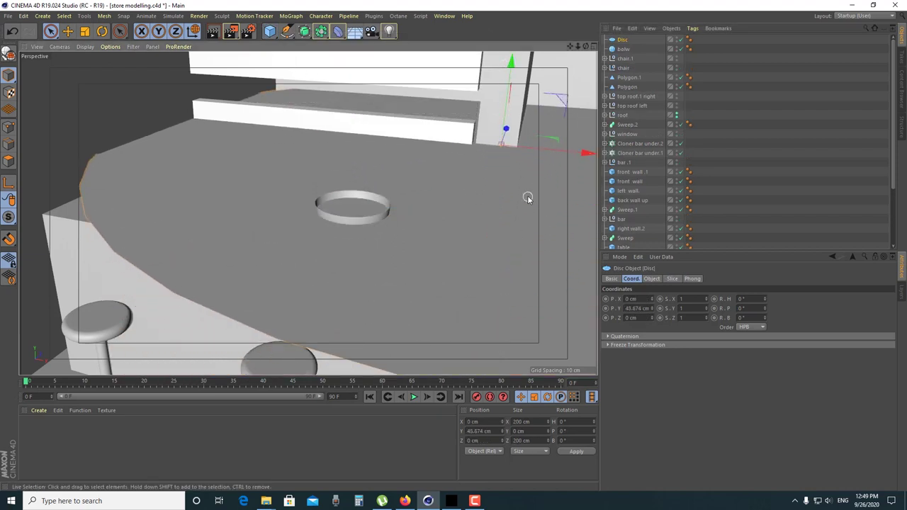
pyautogui.scroll(-5, 527, 197)
pyautogui.moveTo(538, 231)
pyautogui.keyDown('alt'); pyautogui.mouseDown()
pyautogui.moveTo(425, 213)
pyautogui.moveTo(343, 351)
pyautogui.mouseUp(); pyautogui.keyUp('alt')
pyautogui.press('t')
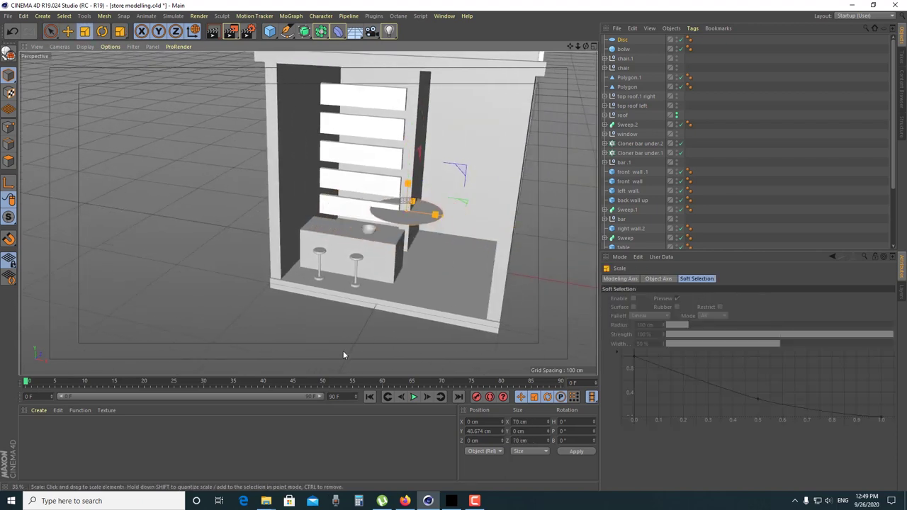
pyautogui.press('9')
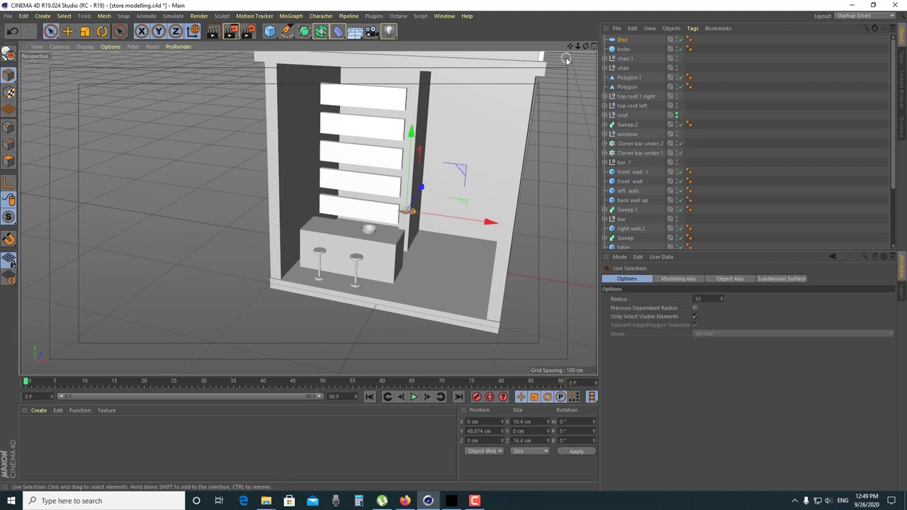
pyautogui.scroll(3, 434, 203)
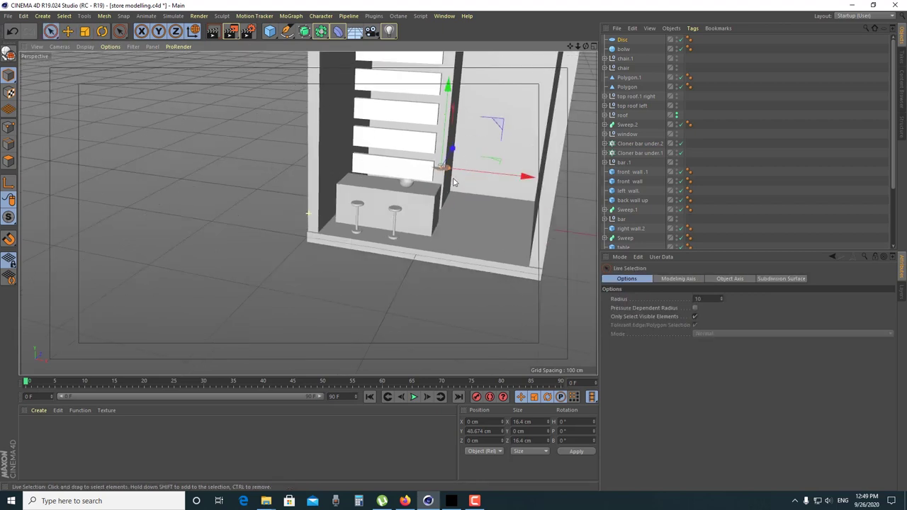
pyautogui.scroll(3, 431, 195)
pyautogui.moveTo(429, 189); pyautogui.dragTo(445, 285)
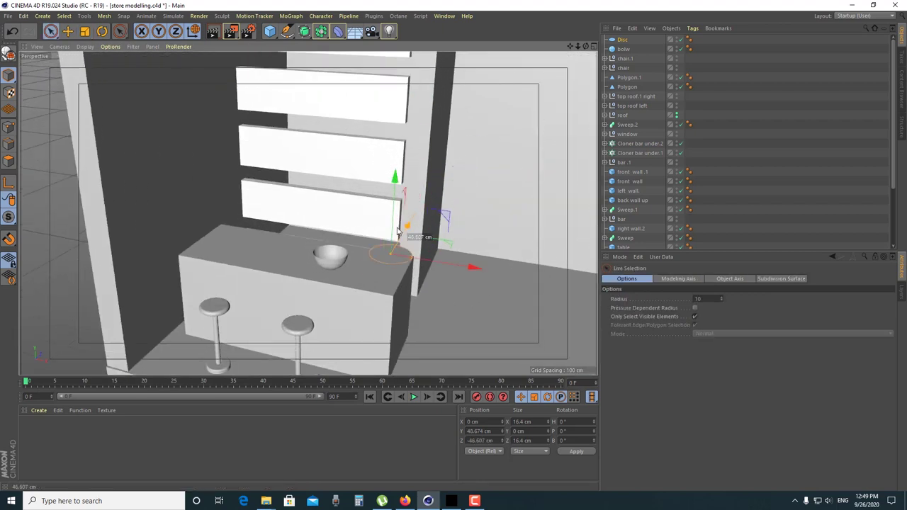
pyautogui.moveTo(398, 268); pyautogui.dragTo(388, 264)
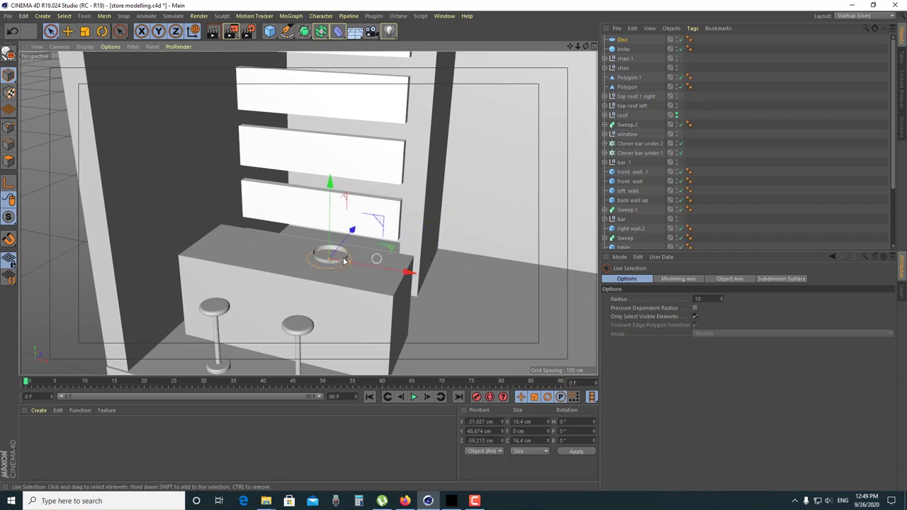
pyautogui.scroll(3, 354, 241)
pyautogui.scroll(3, 319, 234)
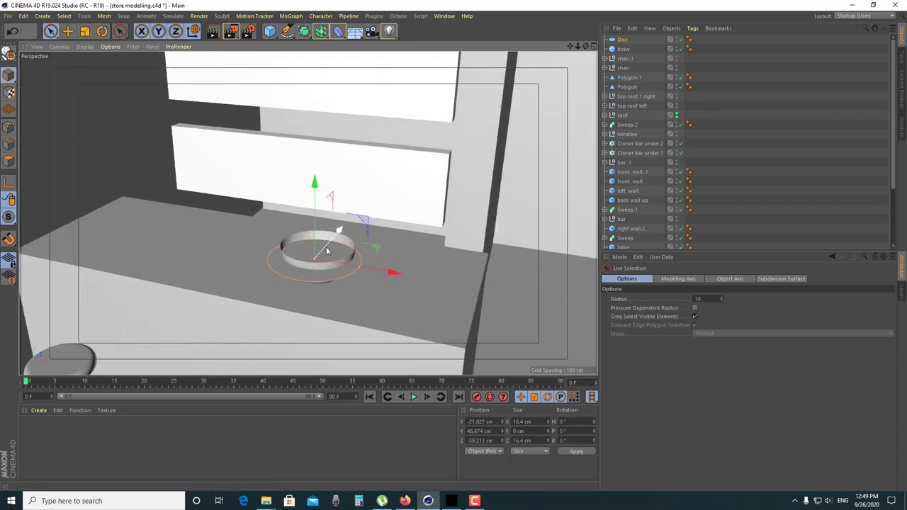
pyautogui.scroll(3, 327, 239)
pyautogui.scroll(2, 334, 235)
pyautogui.moveTo(335, 234); pyautogui.dragTo(342, 228)
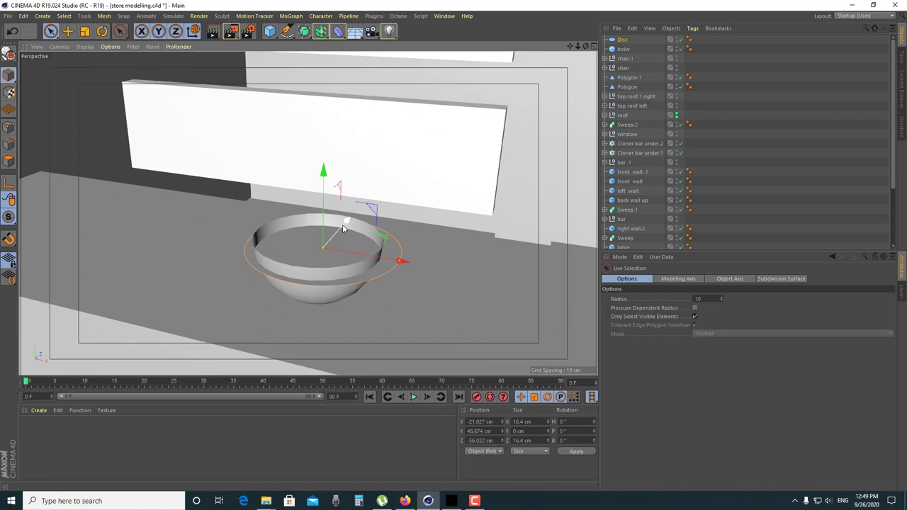
# Scale the disc to about 11.2 cm so it fills the bowl's opening
pyautogui.press('t')
pyautogui.moveTo(411, 217)
pyautogui.mouseDown()
pyautogui.moveTo(308, 297)
pyautogui.moveTo(321, 277)
pyautogui.mouseUp()
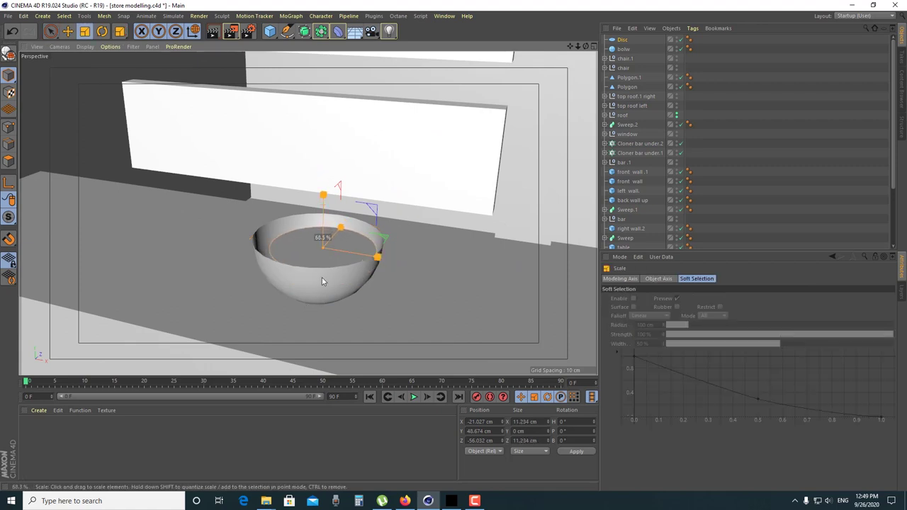
pyautogui.press('space')
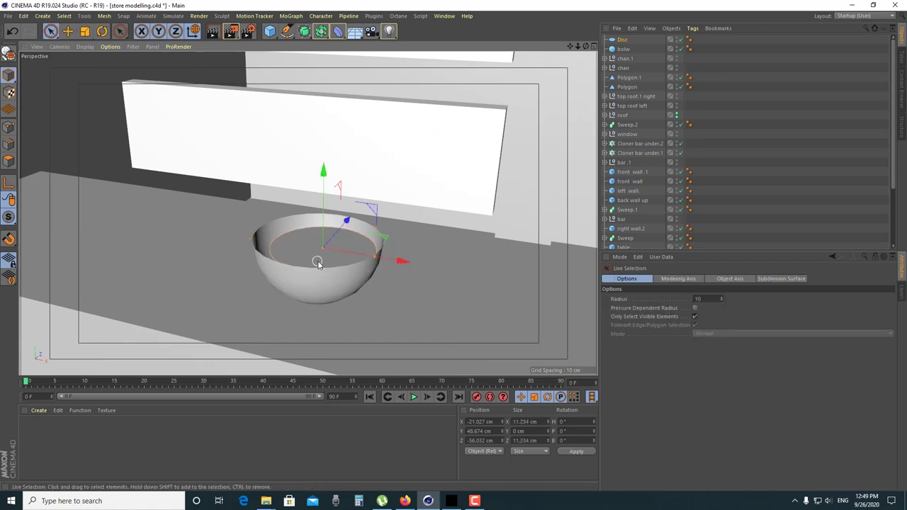
pyautogui.scroll(1, 319, 261)
pyautogui.scroll(1, 345, 285)
pyautogui.scroll(1, 357, 276)
pyautogui.keyDown('alt'); pyautogui.moveTo(368, 273); pyautogui.dragTo(376, 272); pyautogui.keyUp('alt')
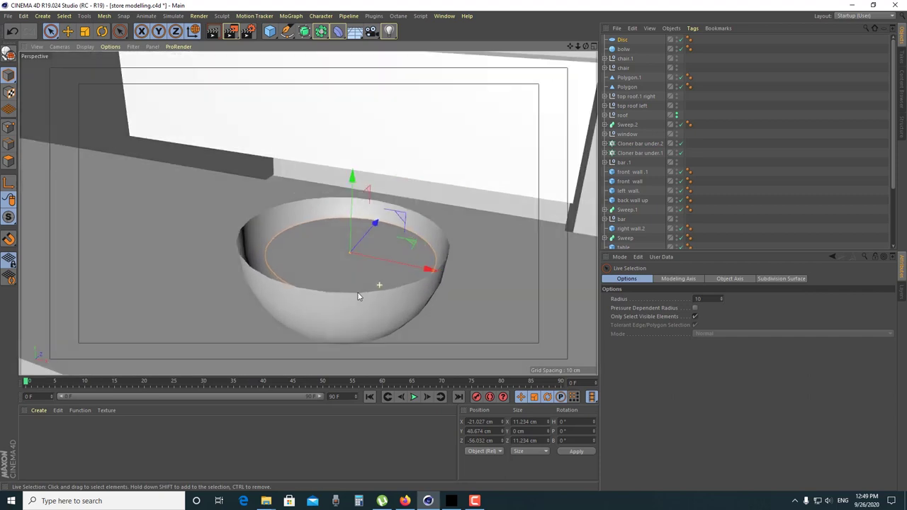
pyautogui.moveTo(429, 236); pyautogui.dragTo(440, 233)
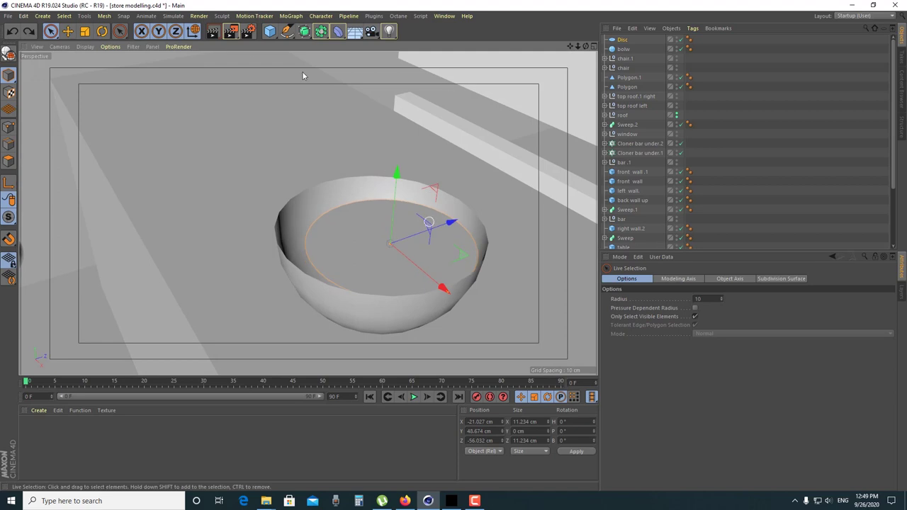
# Slide the disc along Z and scale it up to about 12.2 cm to fill the bowl rim
pyautogui.click(193, 32)
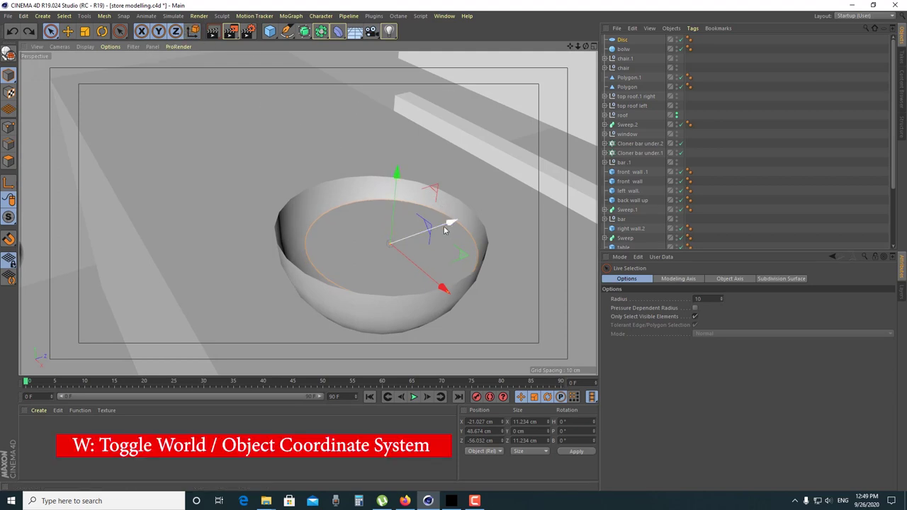
pyautogui.moveTo(440, 225); pyautogui.dragTo(430, 229)
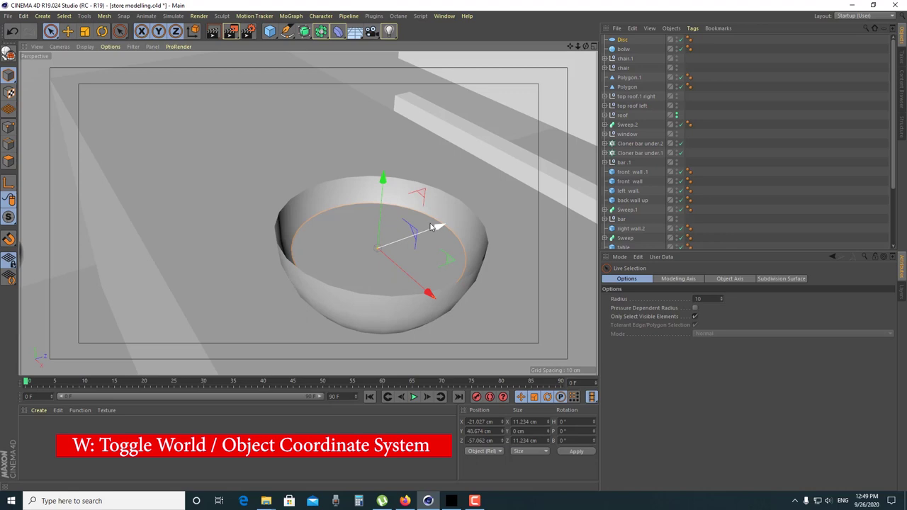
pyautogui.click(438, 206)
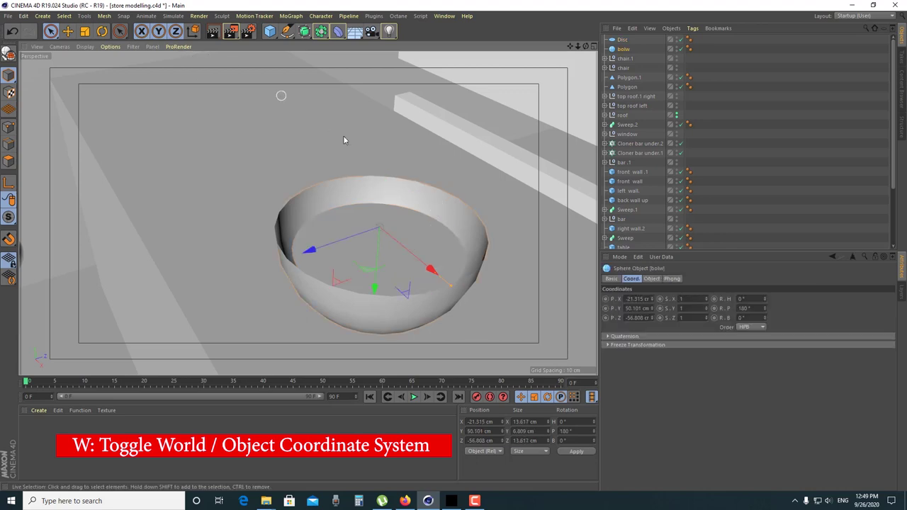
pyautogui.click(435, 187)
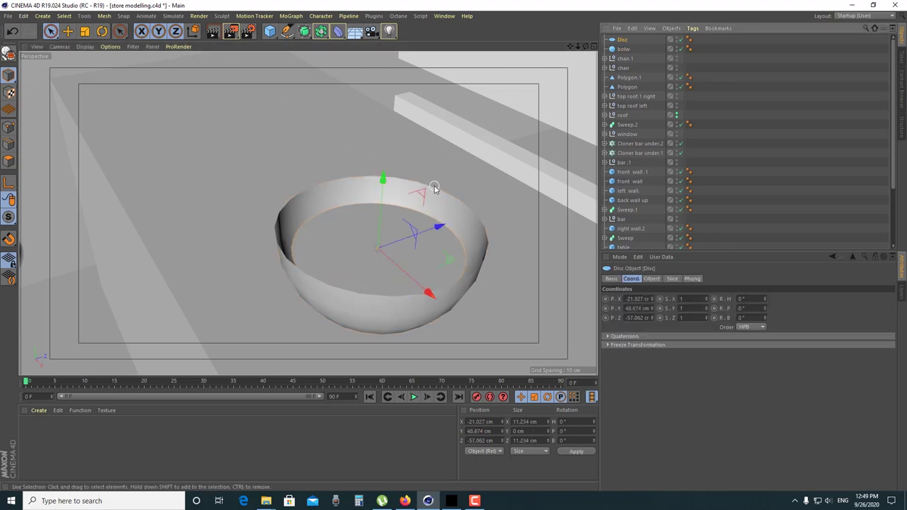
pyautogui.press('t')
pyautogui.moveTo(435, 223); pyautogui.dragTo(435, 230)
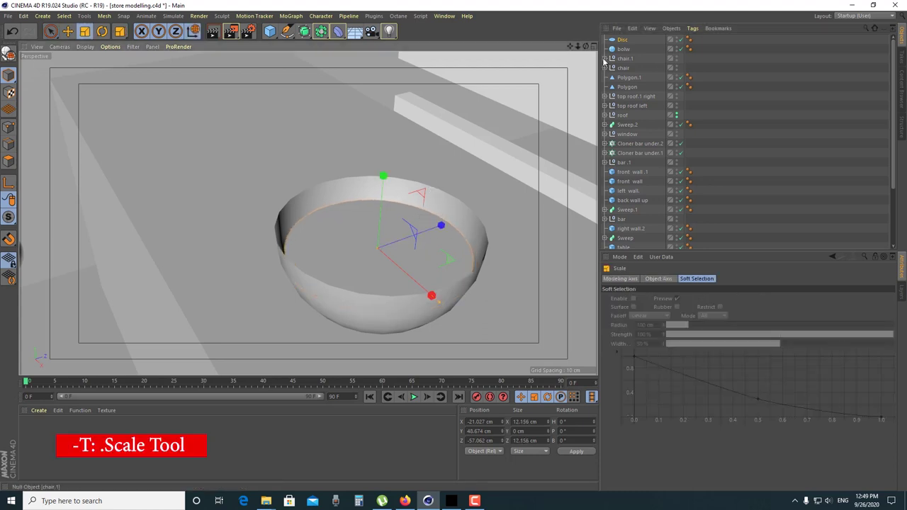
pyautogui.keyDown('alt'); pyautogui.moveTo(445, 298); pyautogui.dragTo(482, 284); pyautogui.keyUp('alt')
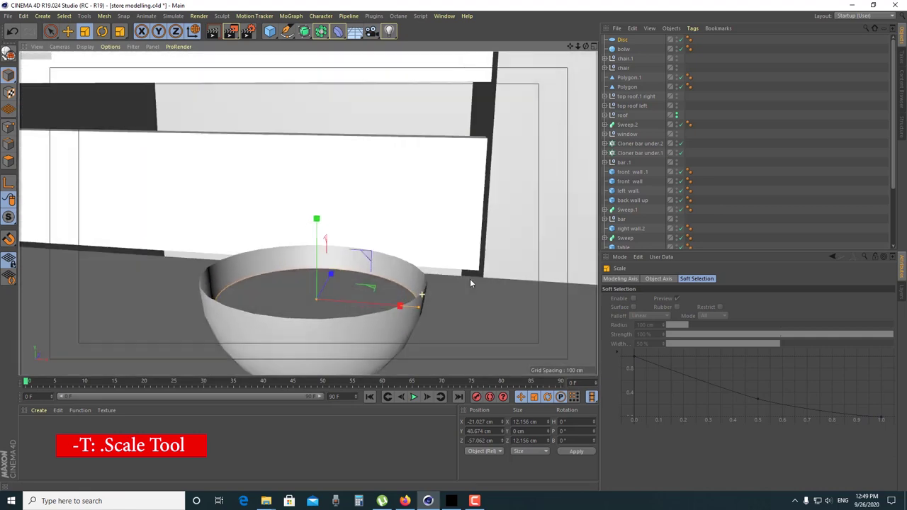
pyautogui.hotkey('ctrl', 'shift', 'z')
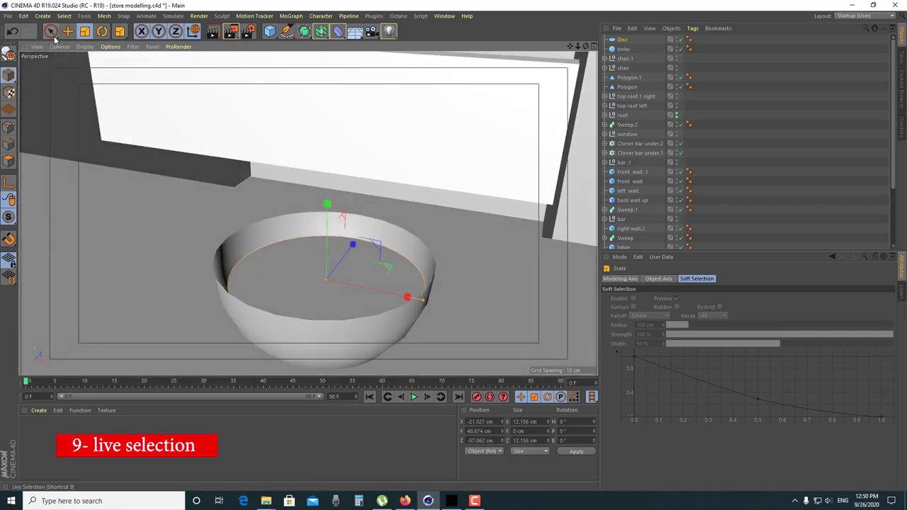
# Switch to the four-view layout and raise the disc slightly inside the bowl
pyautogui.click(50, 31)
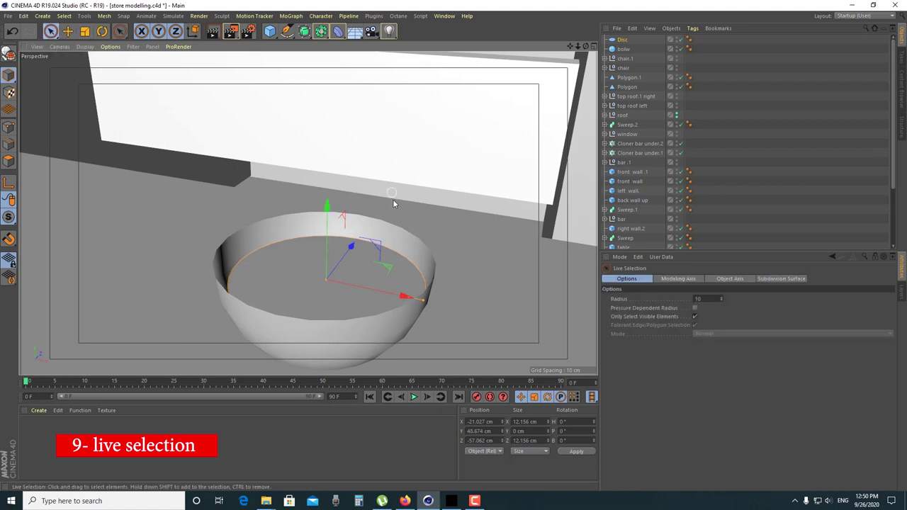
pyautogui.scroll(3, 359, 299)
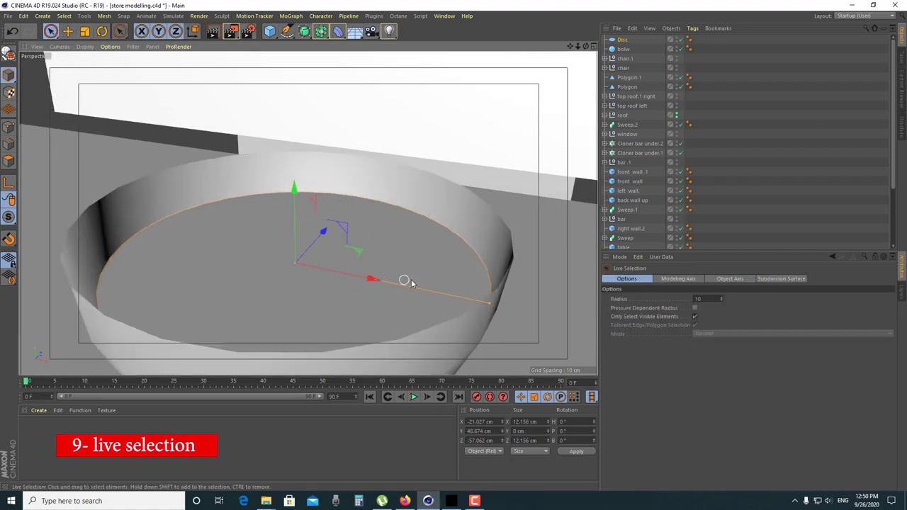
pyautogui.scroll(3, 405, 281)
pyautogui.moveTo(339, 311)
pyautogui.keyDown('alt'); pyautogui.mouseDown()
pyautogui.moveTo(421, 198)
pyautogui.moveTo(444, 183)
pyautogui.moveTo(466, 252)
pyautogui.moveTo(504, 228)
pyautogui.mouseUp(); pyautogui.keyUp('alt')
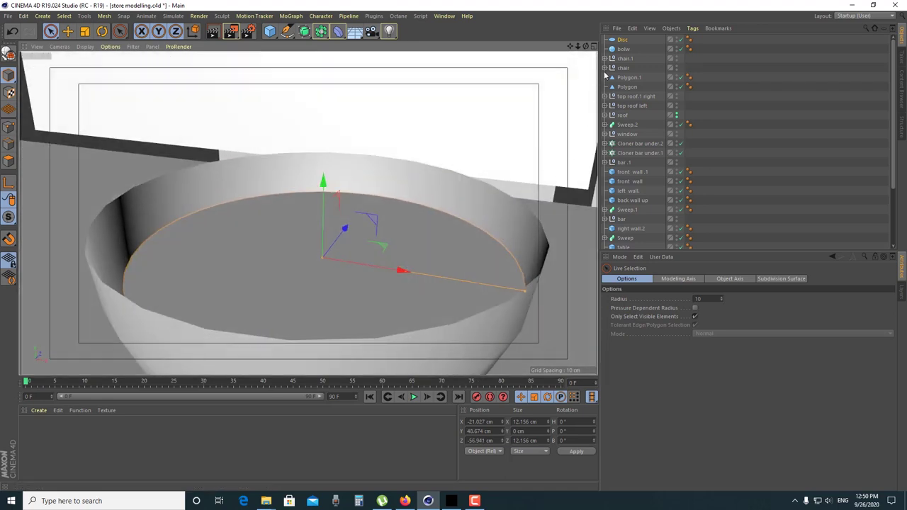
pyautogui.click(594, 46)
pyautogui.scroll(2, 432, 306)
pyautogui.scroll(2, 460, 290)
pyautogui.moveTo(478, 248); pyautogui.dragTo(469, 228)
# Enlarge the disc in two small scaling passes to about 13 cm
pyautogui.press('t')
pyautogui.moveTo(540, 265); pyautogui.dragTo(569, 259)
pyautogui.click(568, 259)
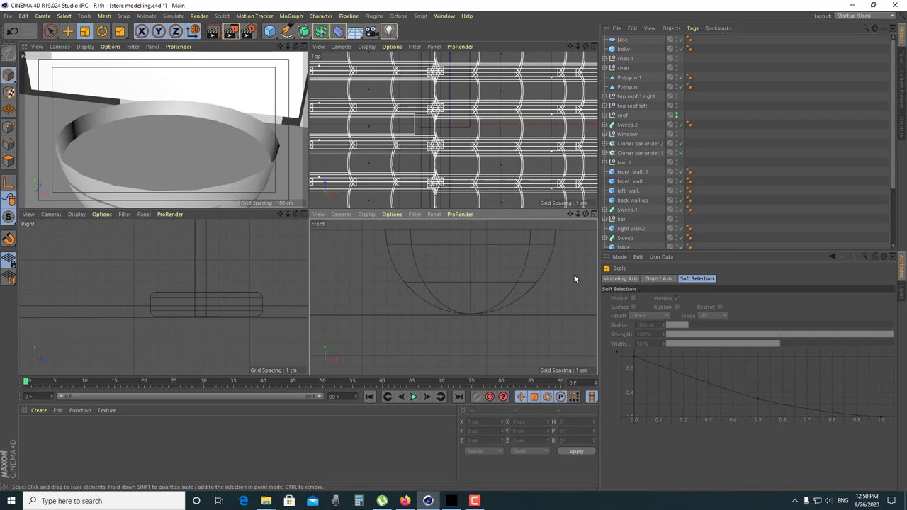
pyautogui.scroll(3, 528, 270)
pyautogui.click(496, 266)
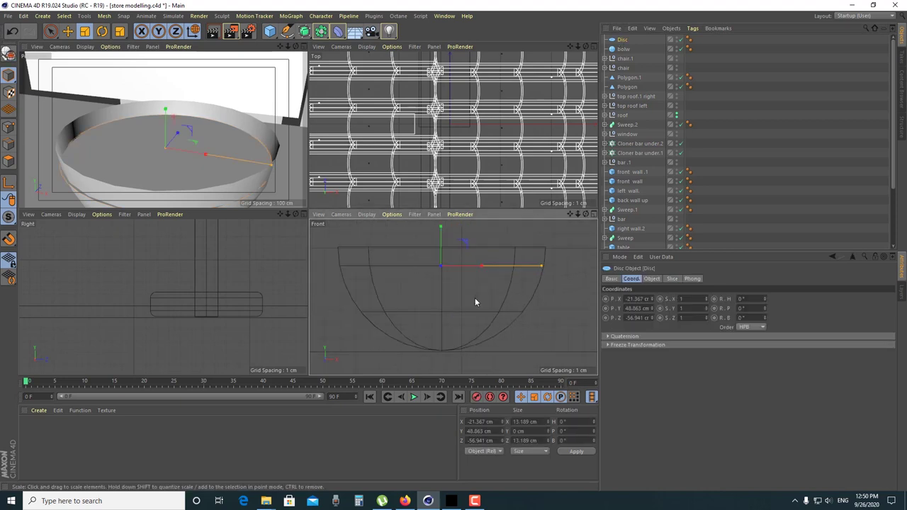
pyautogui.scroll(-1, 475, 290)
pyautogui.press('space')
pyautogui.press('t')
pyautogui.moveTo(510, 276); pyautogui.dragTo(544, 285)
pyautogui.click(544, 285)
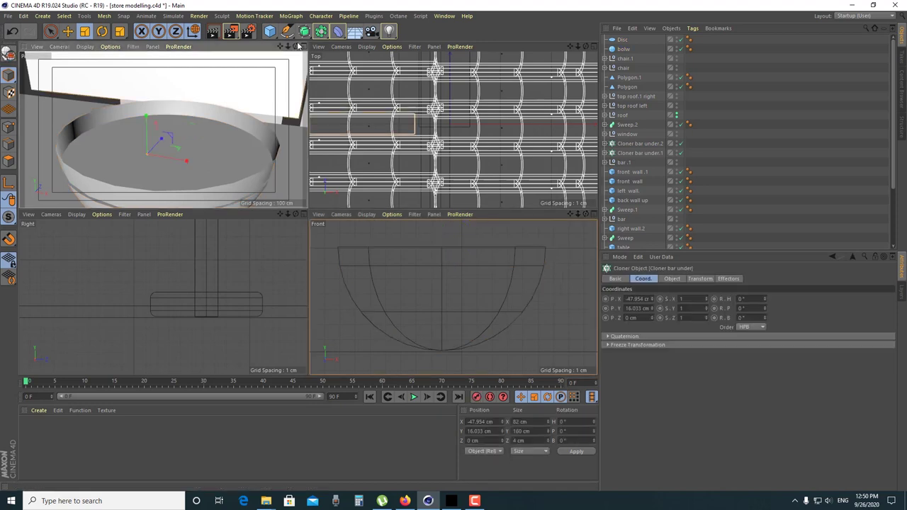
# Return to a single maximized Perspective view and orbit closer to the bowl
pyautogui.press('F1')
pyautogui.press('space')
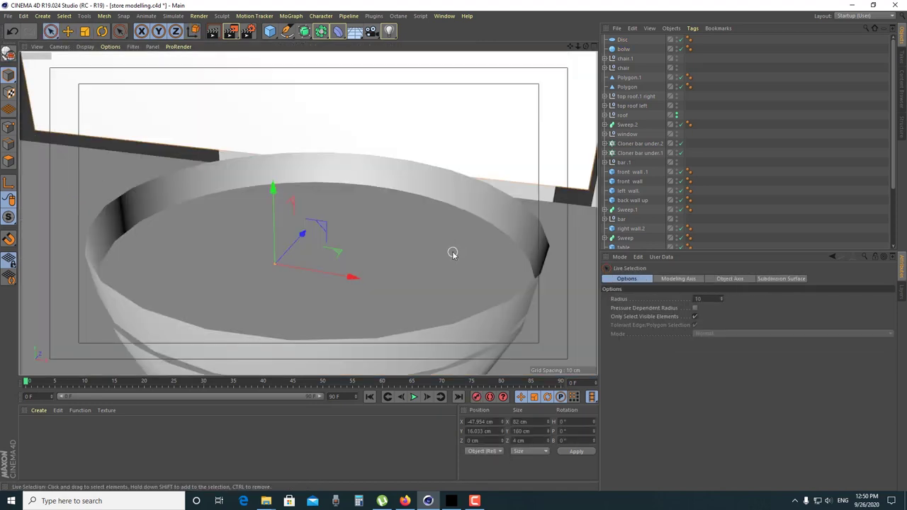
pyautogui.scroll(-2, 453, 256)
pyautogui.scroll(-2, 449, 276)
pyautogui.click(449, 280)
pyautogui.keyDown('alt'); pyautogui.moveTo(449, 280); pyautogui.dragTo(414, 277); pyautogui.keyUp('alt')
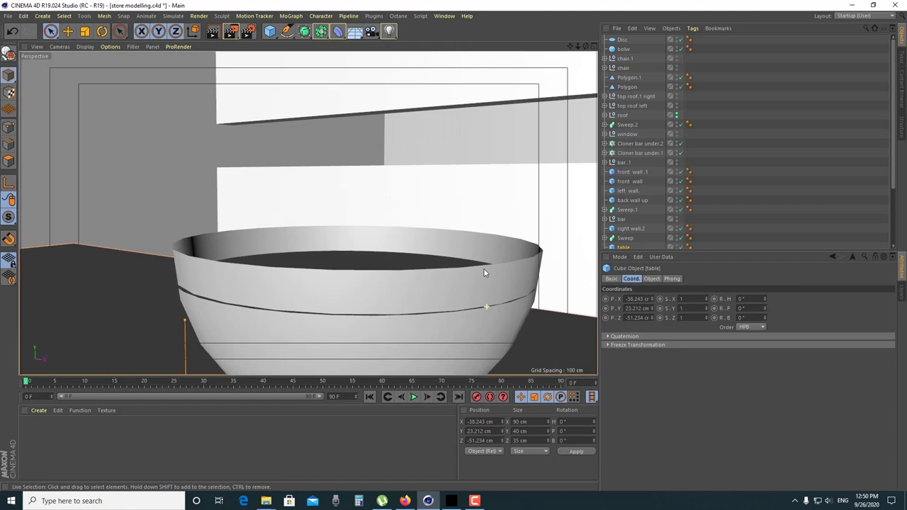
pyautogui.click(673, 40)
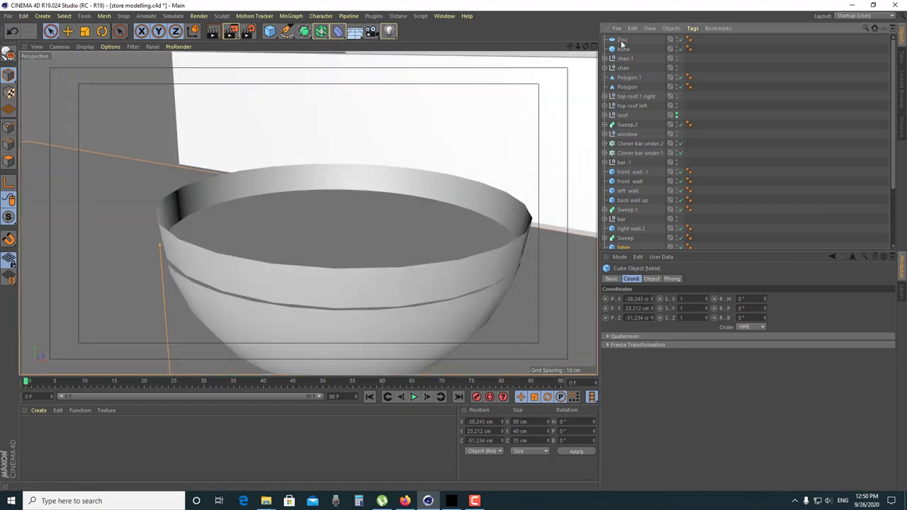
pyautogui.press('t')
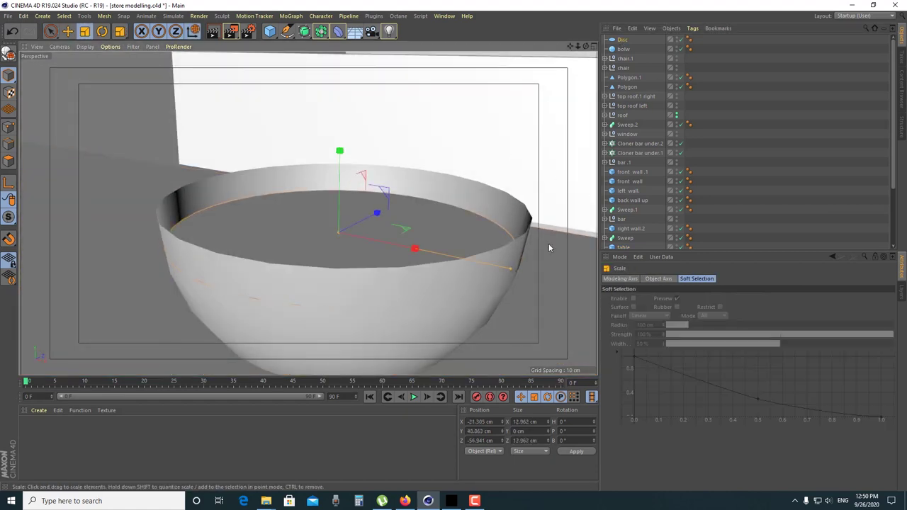
pyautogui.press('space')
pyautogui.click(548, 248)
pyautogui.scroll(-3, 407, 230)
# Add a Cone primitive, name it 'chopstick', and slide it along its depth axis
pyautogui.click(274, 33)
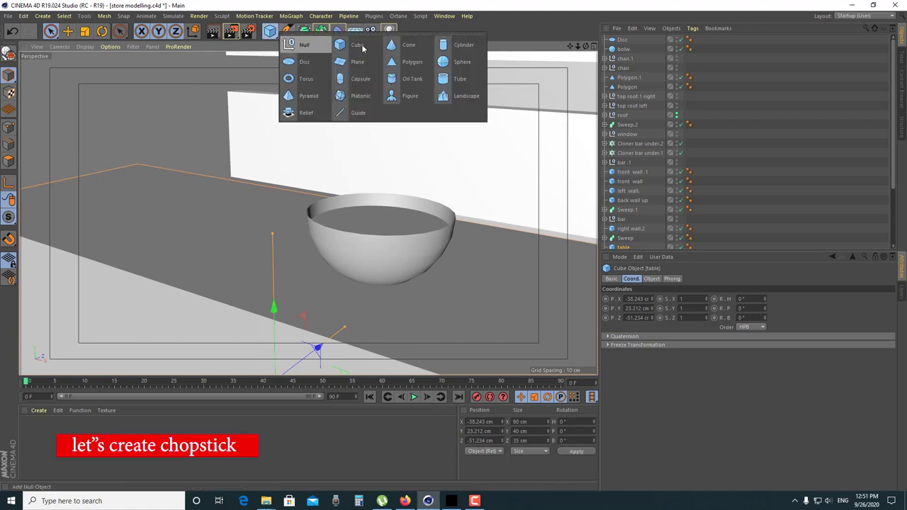
pyautogui.click(411, 55)
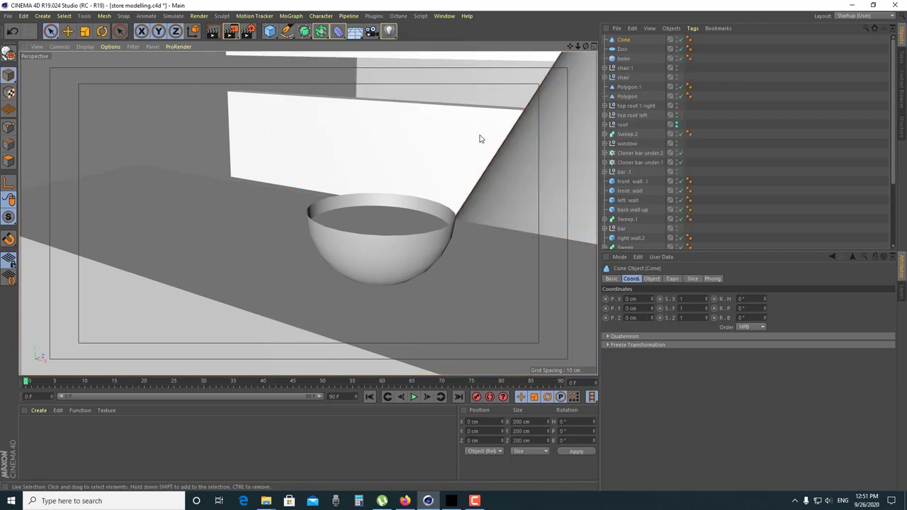
pyautogui.scroll(-5, 480, 189)
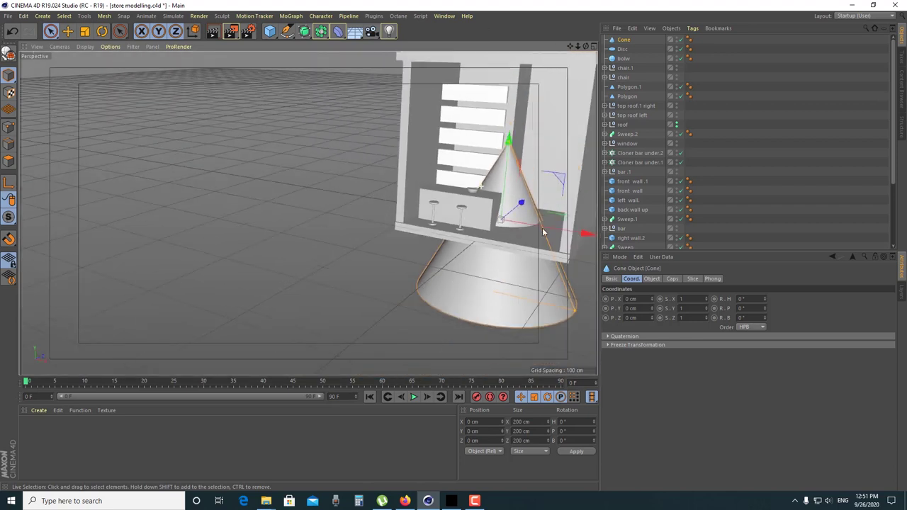
pyautogui.moveTo(521, 205); pyautogui.dragTo(417, 273)
pyautogui.write('chopstick')
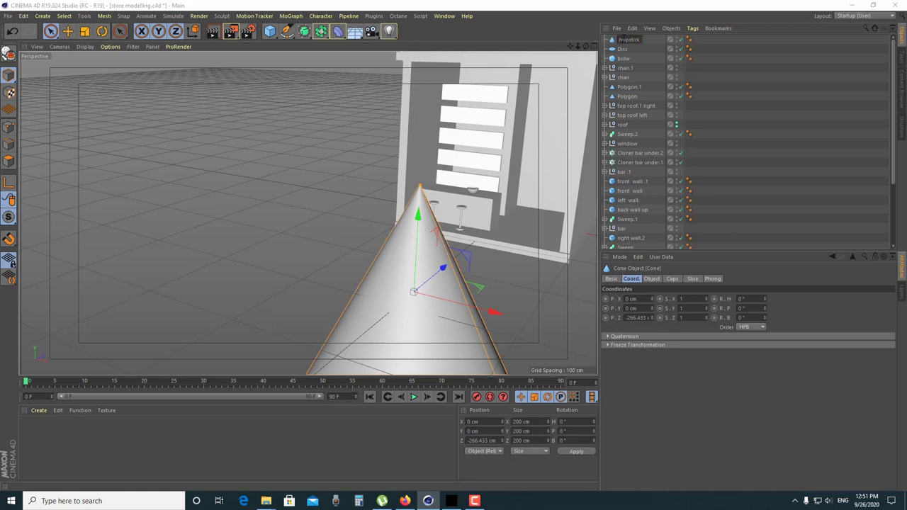
pyautogui.press('Return')
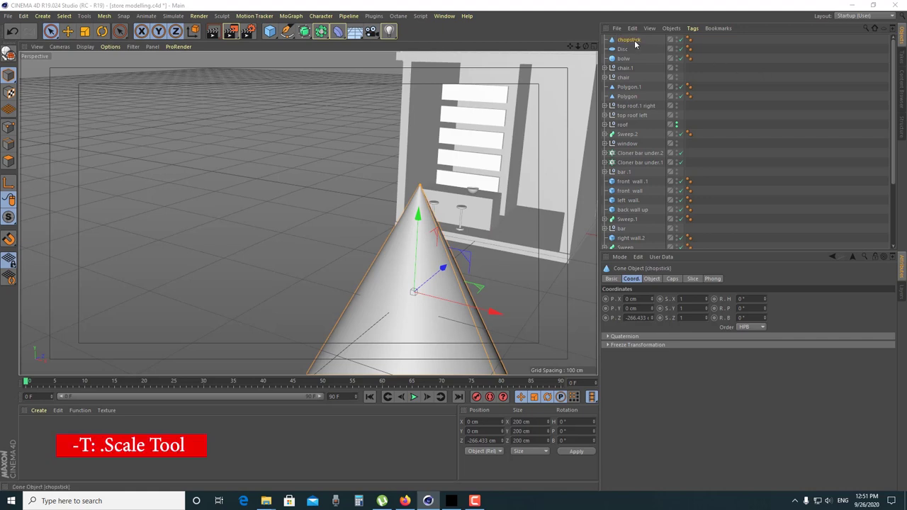
# Shrink the chopstick cone from 200 cm to 35.4 cm and move it toward the counter
pyautogui.press('t')
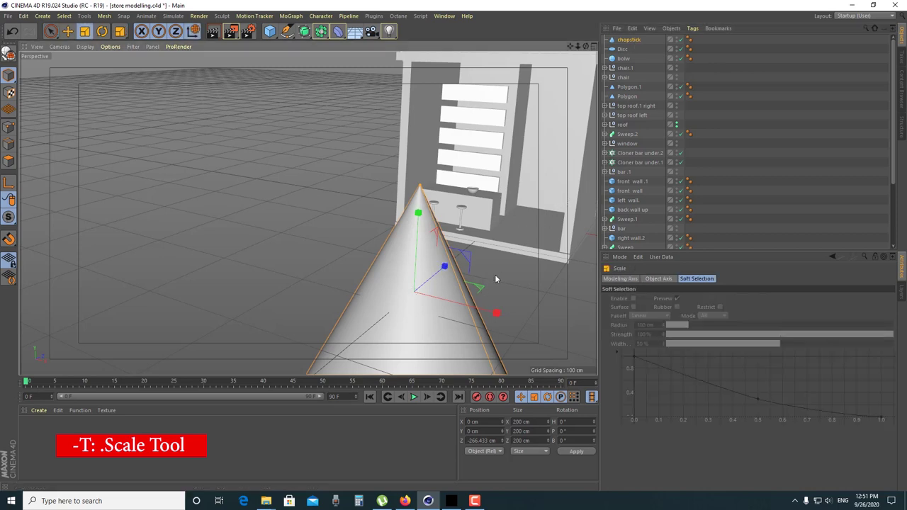
pyautogui.moveTo(496, 273); pyautogui.dragTo(432, 276)
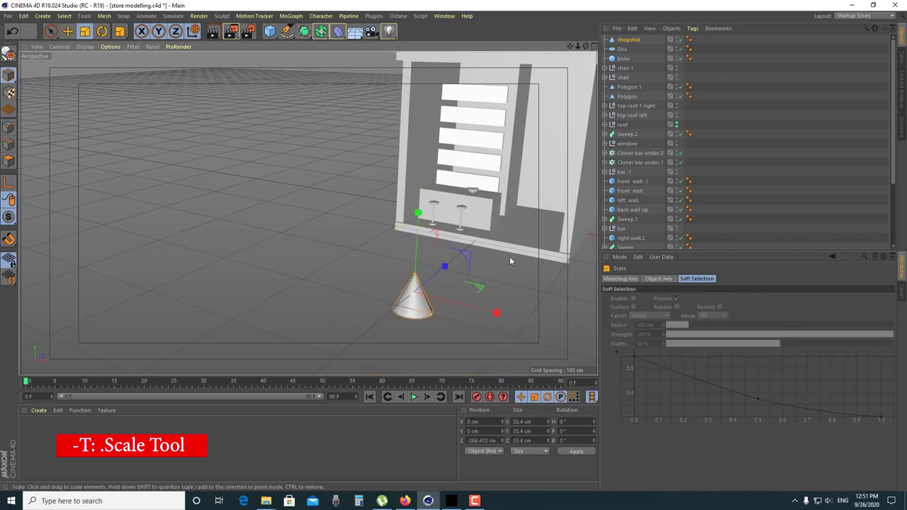
pyautogui.press('9')
pyautogui.moveTo(443, 265); pyautogui.dragTo(493, 163)
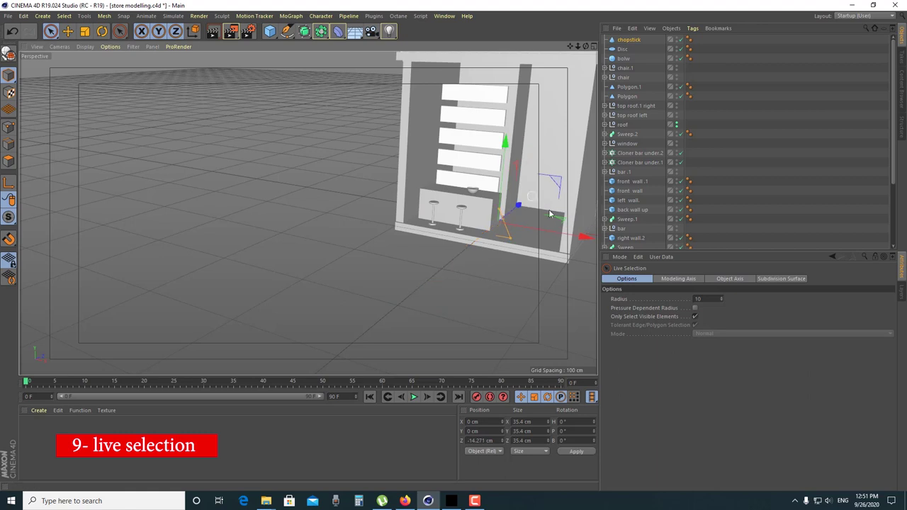
# Move the chopstick cone up above the counter and back onto the bowl
pyautogui.moveTo(588, 232); pyautogui.dragTo(556, 230)
pyautogui.moveTo(480, 190); pyautogui.dragTo(482, 147)
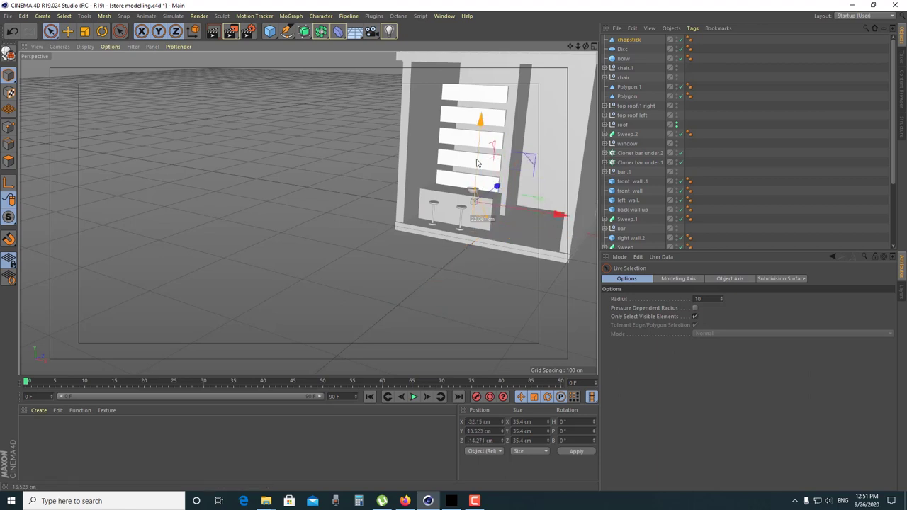
pyautogui.scroll(2, 481, 244)
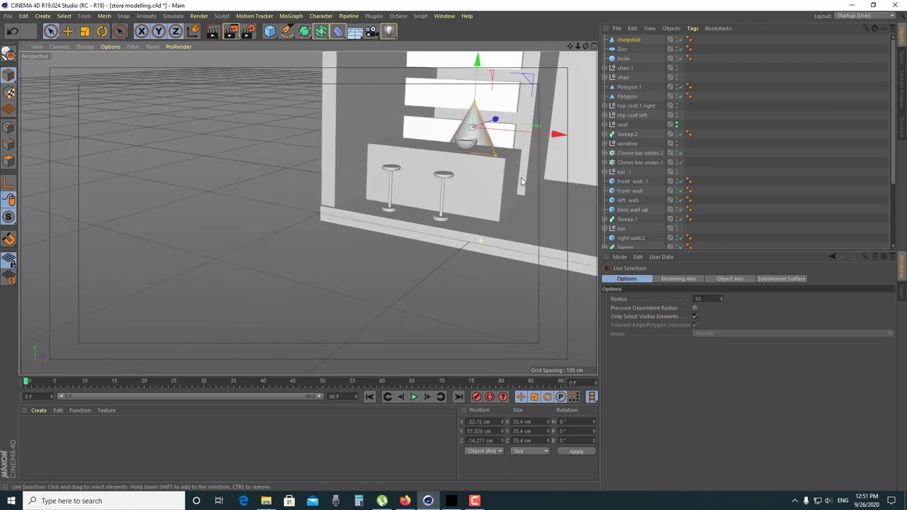
pyautogui.scroll(2, 480, 244)
pyautogui.scroll(2, 452, 200)
pyautogui.scroll(1, 458, 209)
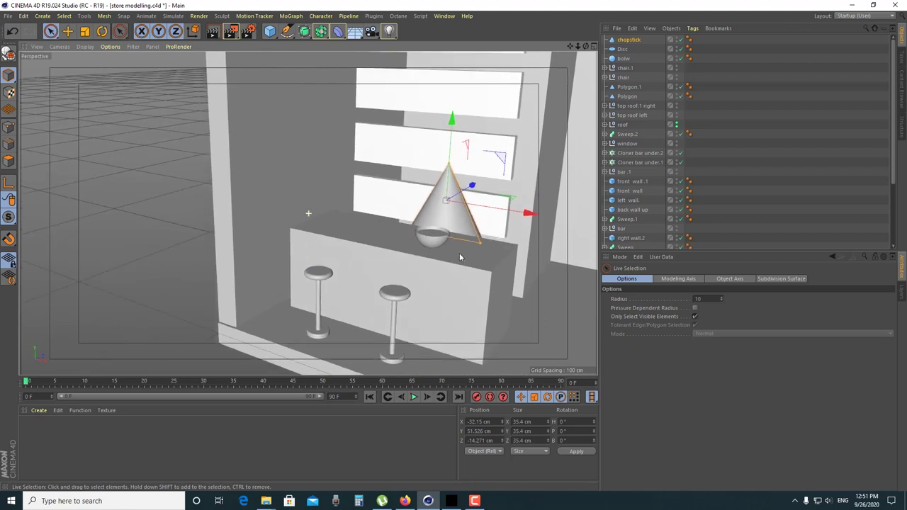
pyautogui.scroll(2, 460, 252)
pyautogui.scroll(1, 479, 248)
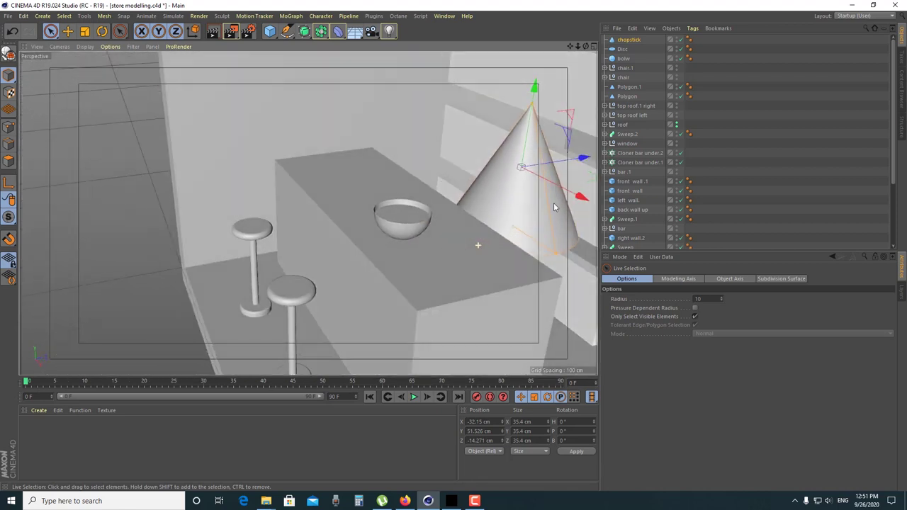
pyautogui.moveTo(581, 160); pyautogui.dragTo(488, 179)
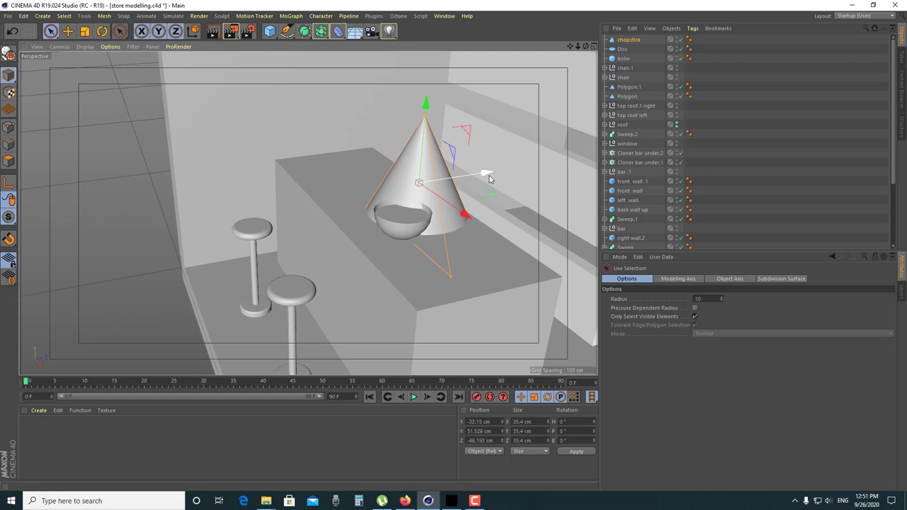
# Shrink the cone to about 16.5 cm, shift it to Z -52.248 cm, and select it
pyautogui.press('t')
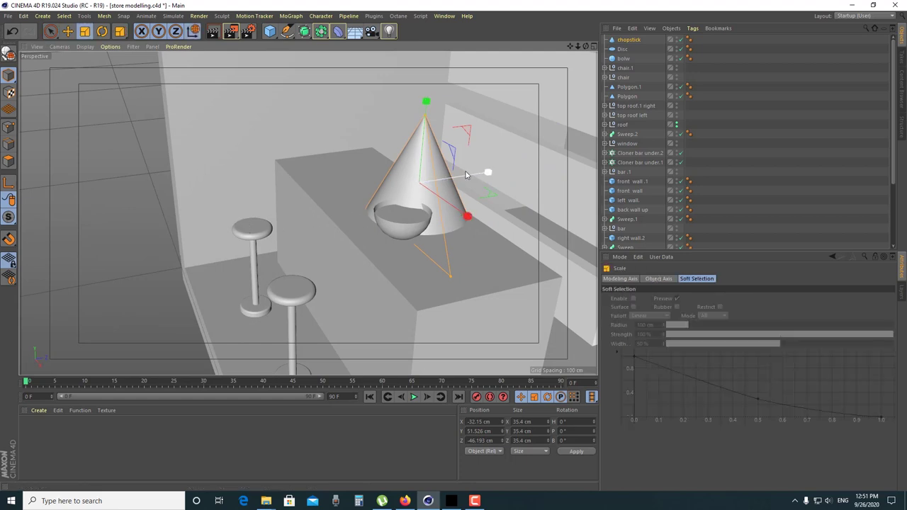
pyautogui.moveTo(487, 173); pyautogui.dragTo(445, 200)
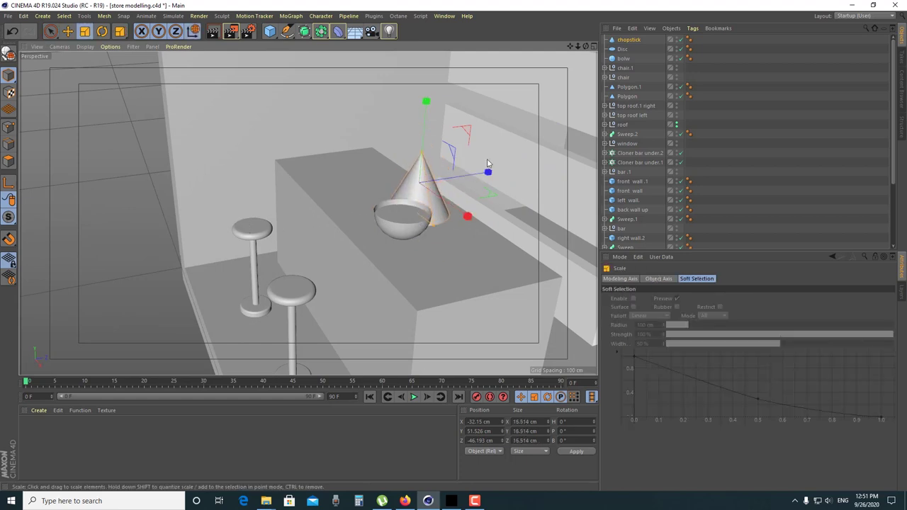
pyautogui.press('space')
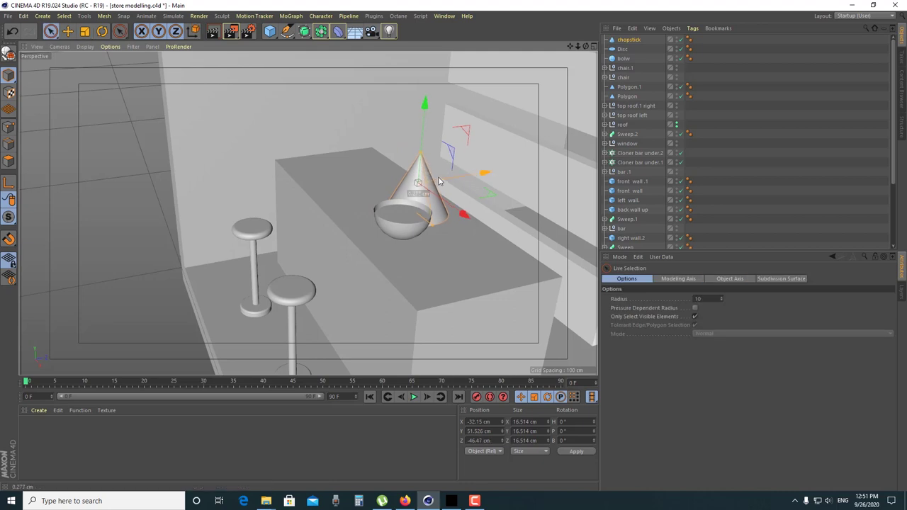
pyautogui.moveTo(488, 171); pyautogui.dragTo(432, 202)
pyautogui.scroll(3, 410, 228)
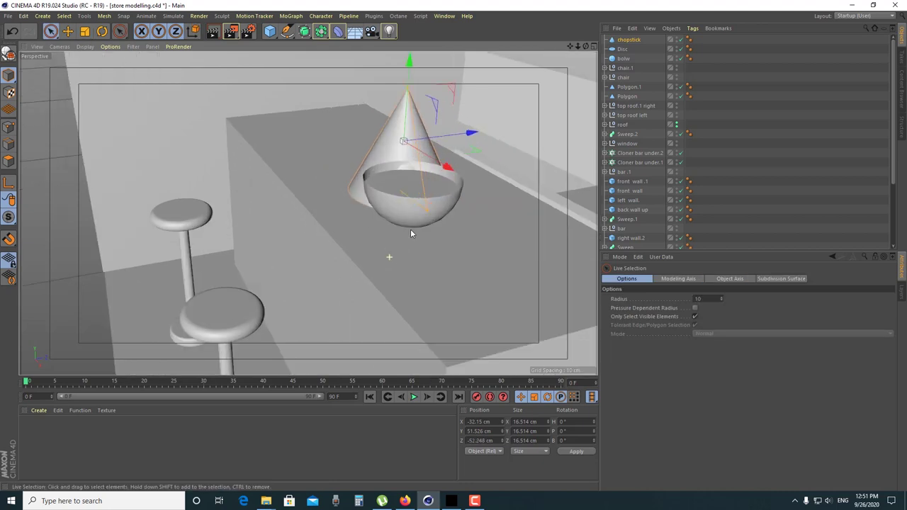
pyautogui.scroll(3, 469, 223)
pyautogui.keyDown('alt'); pyautogui.moveTo(469, 224); pyautogui.dragTo(469, 214); pyautogui.keyUp('alt')
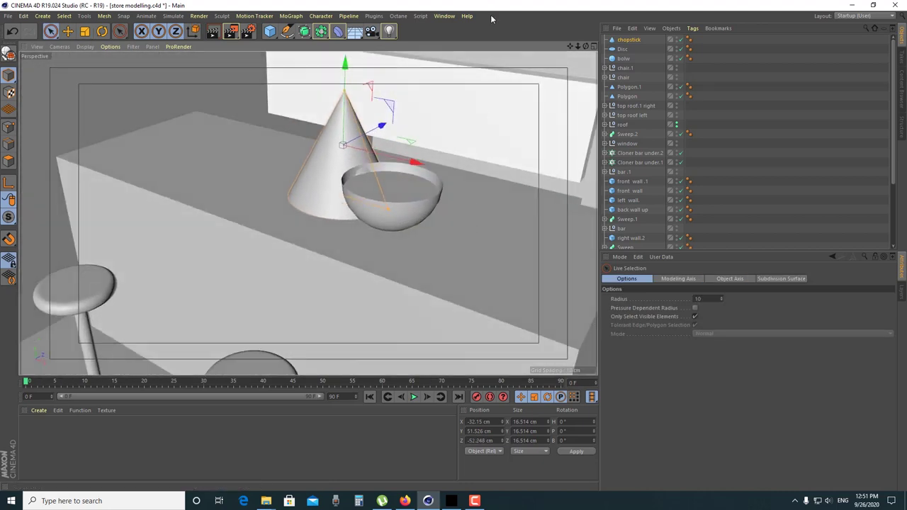
pyautogui.click(630, 41)
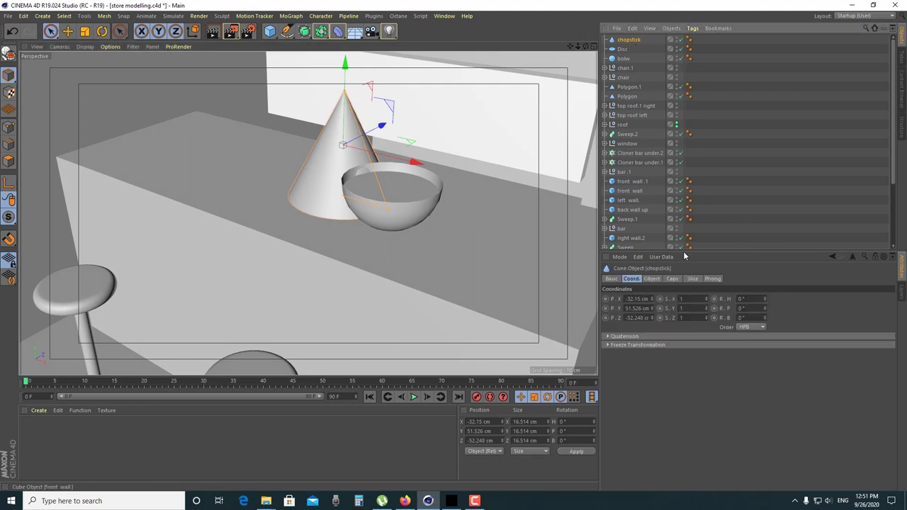
# Give the cone 4 rotation segments and a 2 cm bottom radius
pyautogui.click(650, 279)
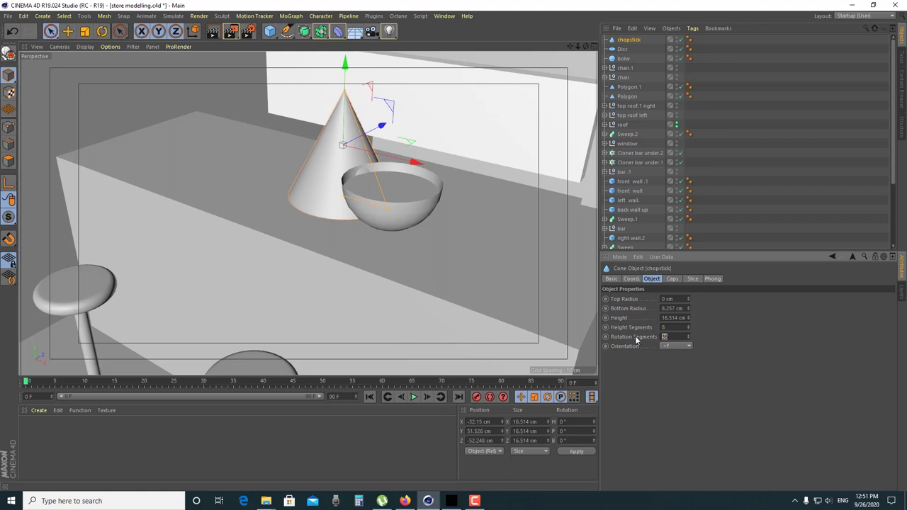
pyautogui.write('4')
pyautogui.press('Return')
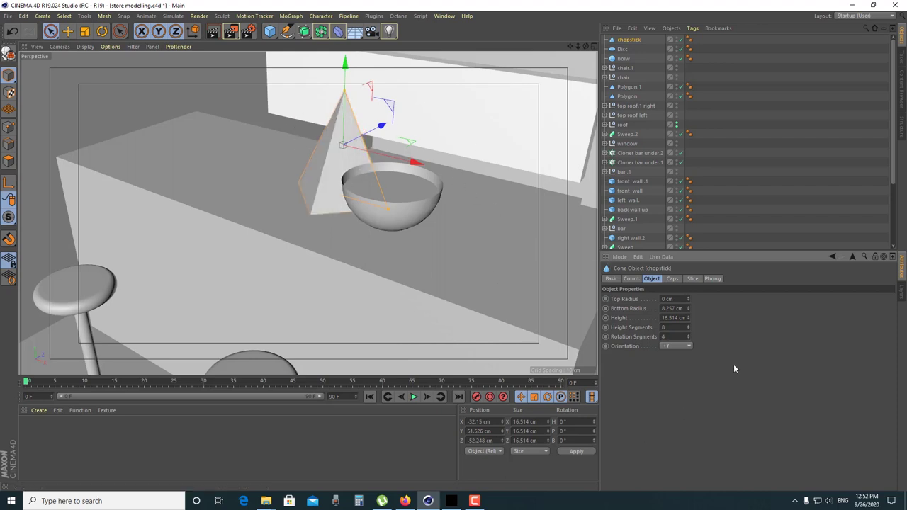
pyautogui.moveTo(687, 310); pyautogui.dragTo(666, 310)
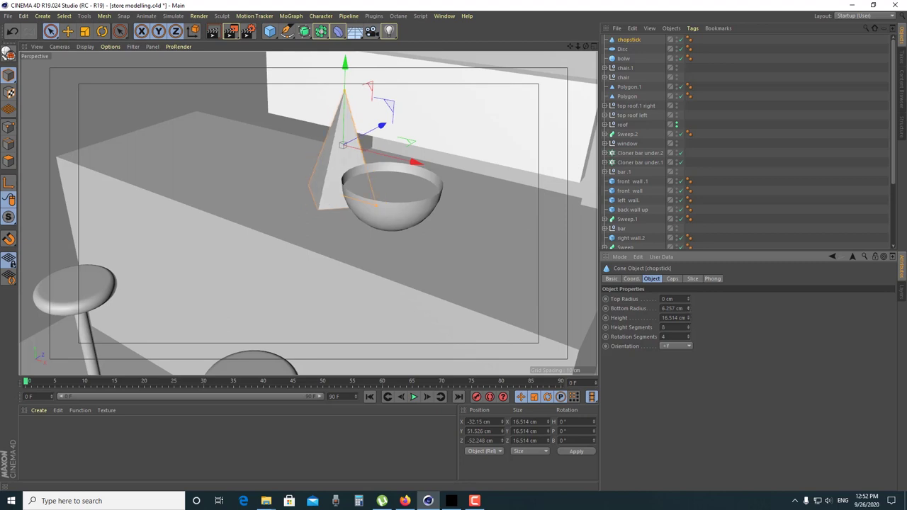
pyautogui.write('3')
pyautogui.press('Return')
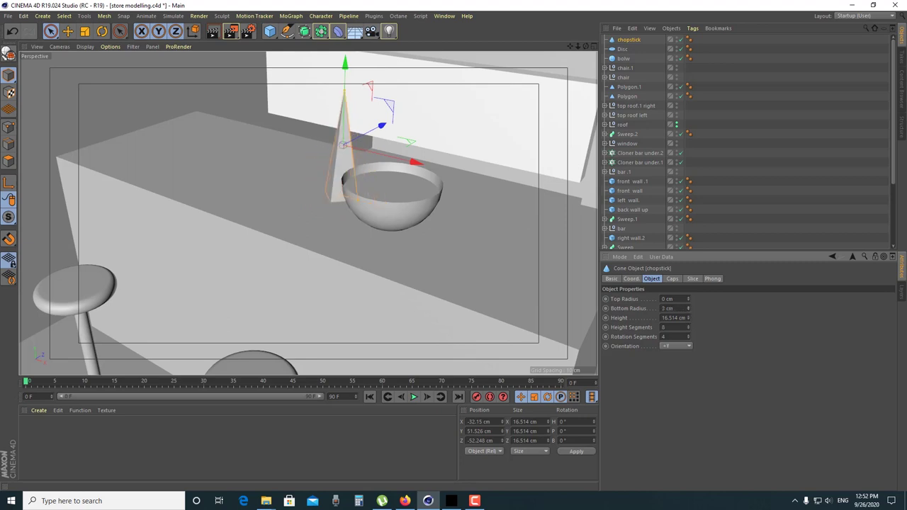
pyautogui.moveTo(687, 309); pyautogui.dragTo(680, 310)
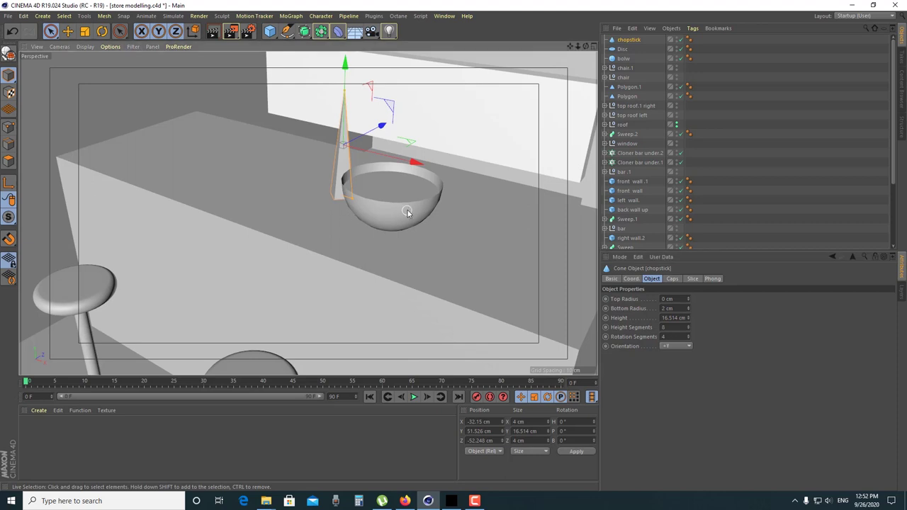
pyautogui.scroll(2, 348, 219)
# Rotate the chopstick to P 90° and H -90° so it lies flat
pyautogui.click(631, 279)
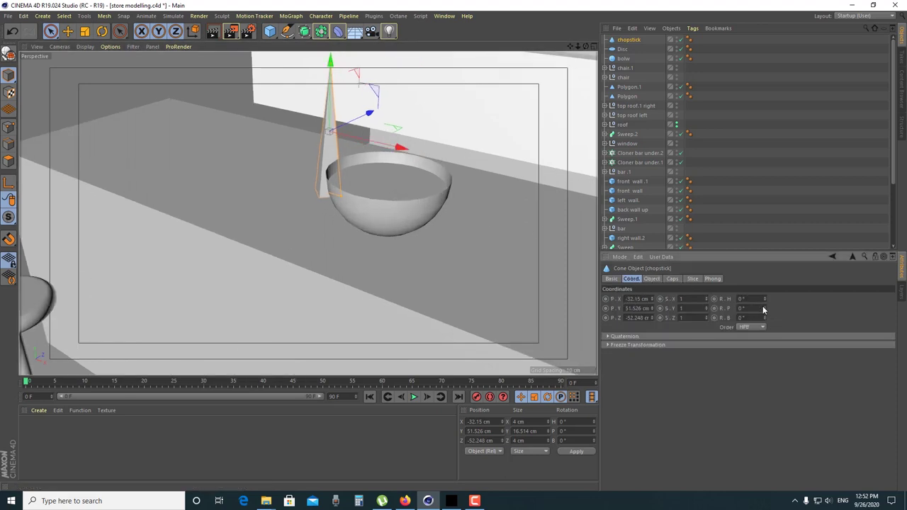
pyautogui.moveTo(764, 311); pyautogui.dragTo(754, 316)
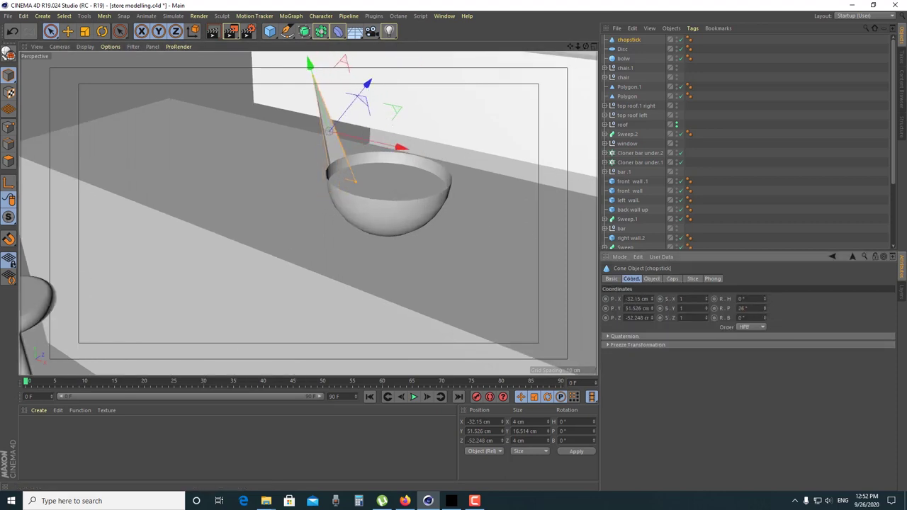
pyautogui.write('90')
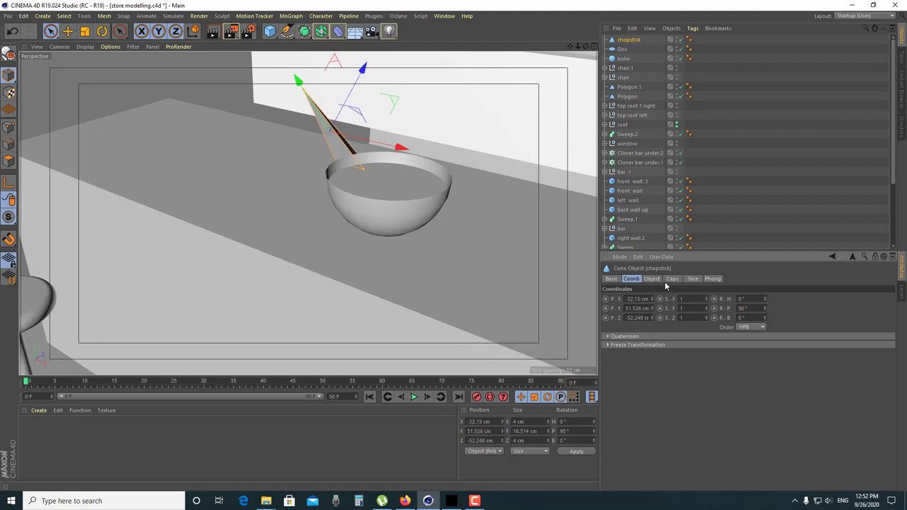
pyautogui.press('Return')
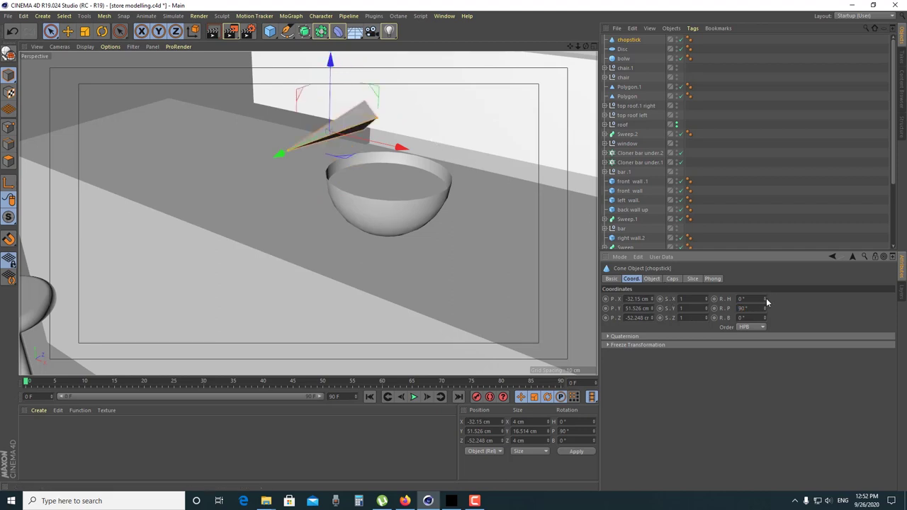
pyautogui.moveTo(764, 298); pyautogui.dragTo(758, 312)
pyautogui.write('-90')
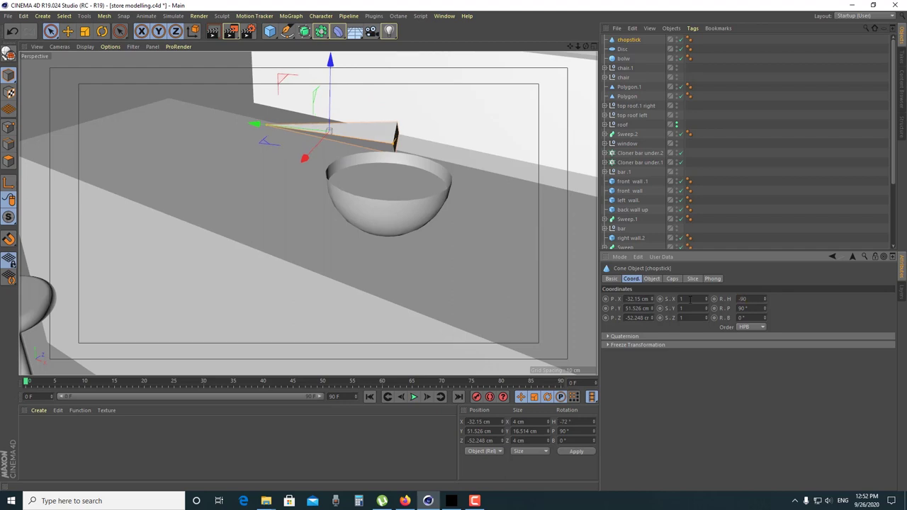
pyautogui.press('Return')
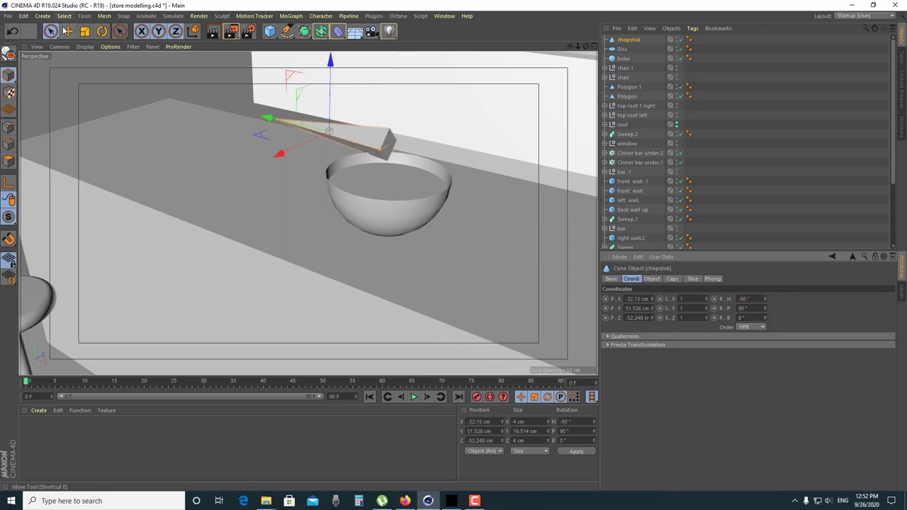
pyautogui.click(67, 31)
# Slide the chopstick along X toward the bowl and tilt it to lean in
pyautogui.moveTo(374, 171); pyautogui.dragTo(490, 187)
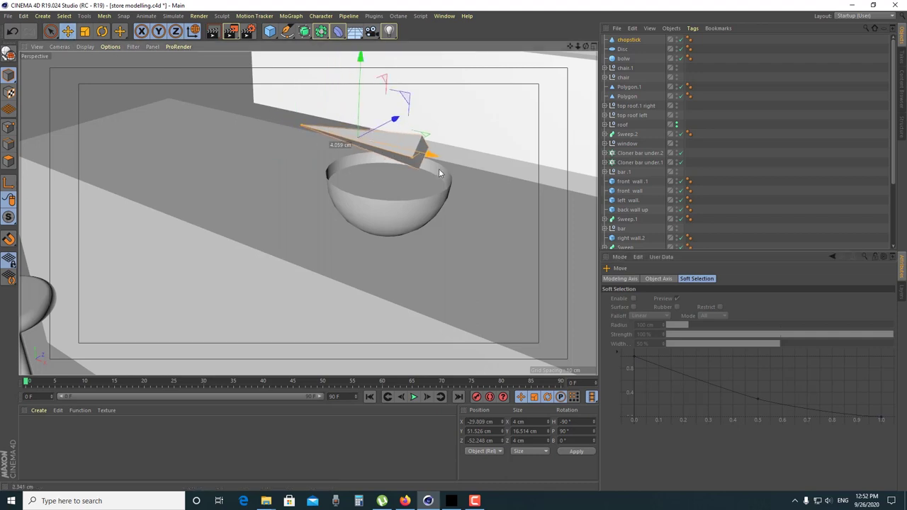
pyautogui.moveTo(427, 180)
pyautogui.keyDown('alt'); pyautogui.mouseDown()
pyautogui.moveTo(353, 199)
pyautogui.moveTo(297, 113)
pyautogui.mouseUp(); pyautogui.keyUp('alt')
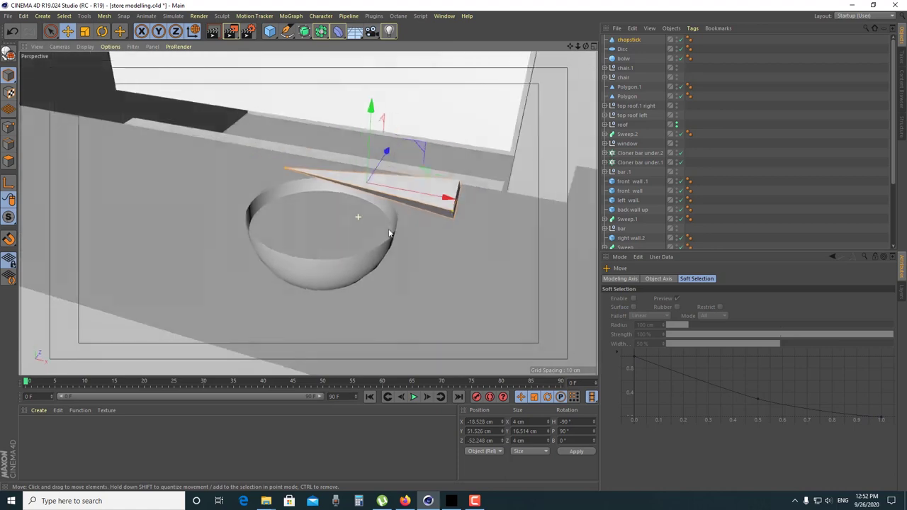
pyautogui.click(101, 31)
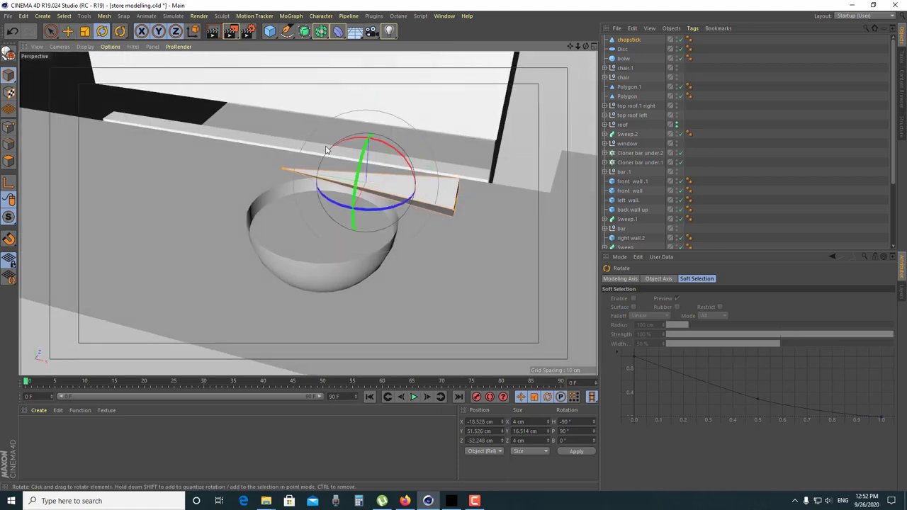
pyautogui.moveTo(329, 154); pyautogui.dragTo(317, 181)
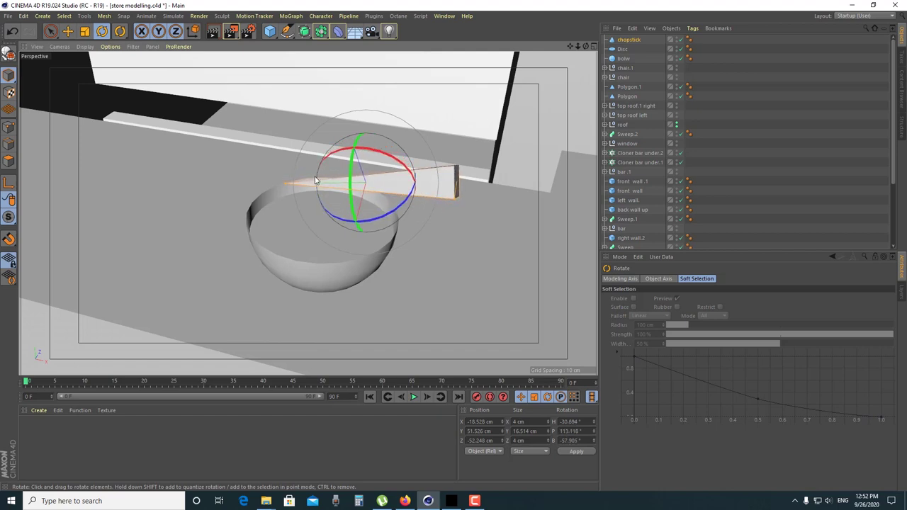
# Position the chopstick so its pointed end rests inside the bowl, ending at X -18.075 cm
pyautogui.click(67, 30)
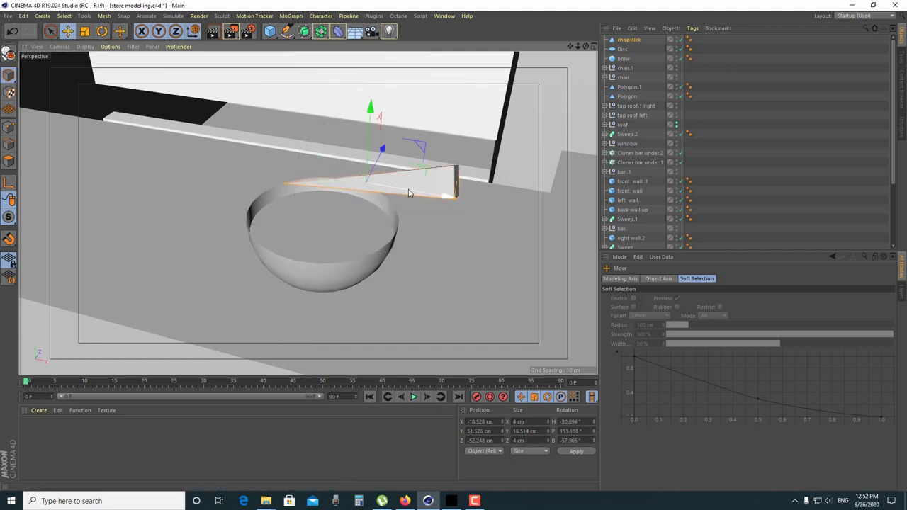
pyautogui.moveTo(404, 190); pyautogui.dragTo(385, 186)
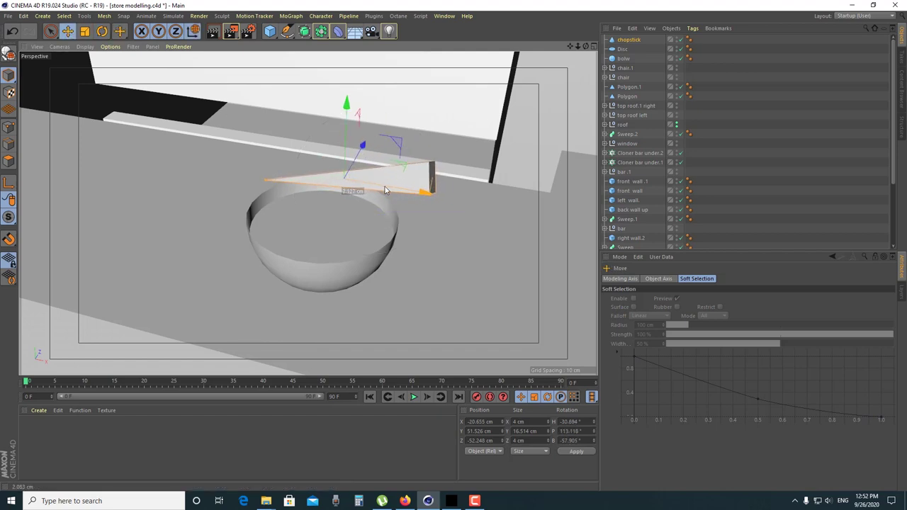
pyautogui.click(193, 31)
pyautogui.moveTo(321, 186); pyautogui.dragTo(295, 221)
pyautogui.press('w')
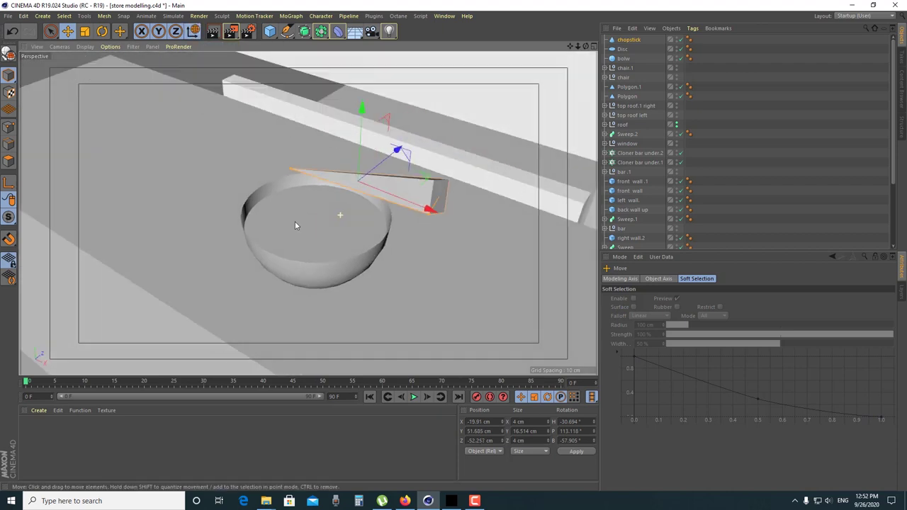
pyautogui.moveTo(393, 167); pyautogui.dragTo(366, 188)
pyautogui.moveTo(356, 258)
pyautogui.keyDown('alt'); pyautogui.mouseDown()
pyautogui.moveTo(367, 230)
pyautogui.moveTo(389, 230)
pyautogui.mouseUp(); pyautogui.keyUp('alt')
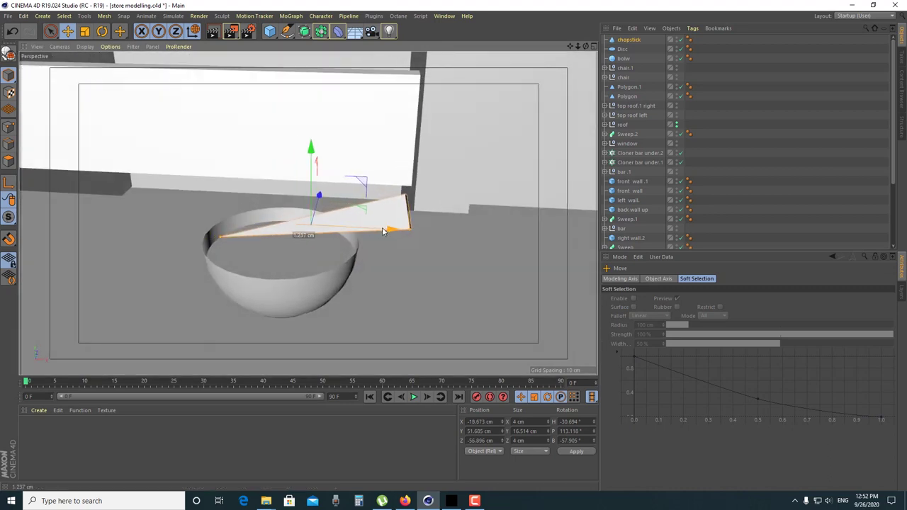
pyautogui.click(193, 32)
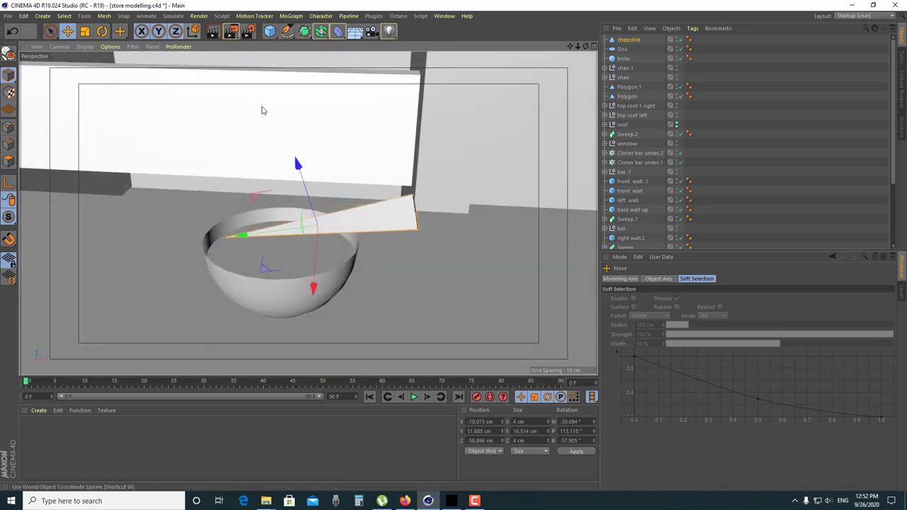
pyautogui.keyDown('alt'); pyautogui.moveTo(382, 292); pyautogui.dragTo(561, 292); pyautogui.keyUp('alt')
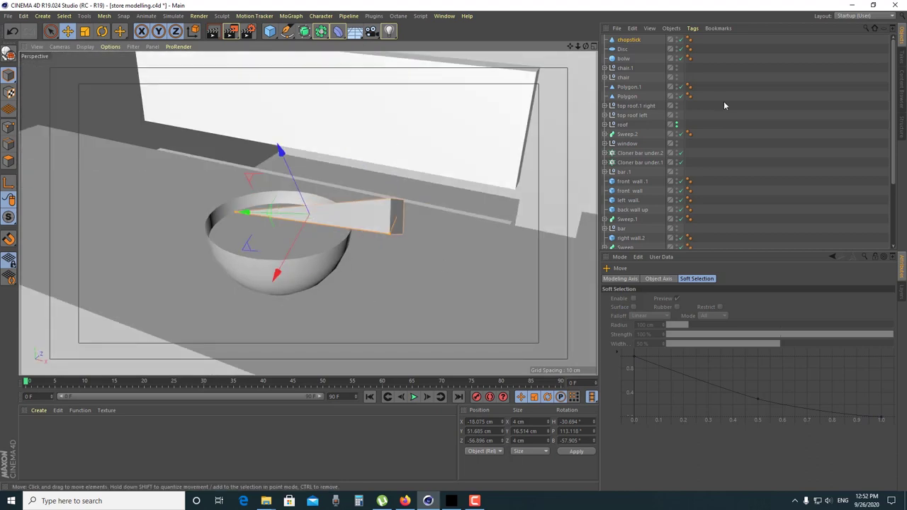
pyautogui.click(629, 40)
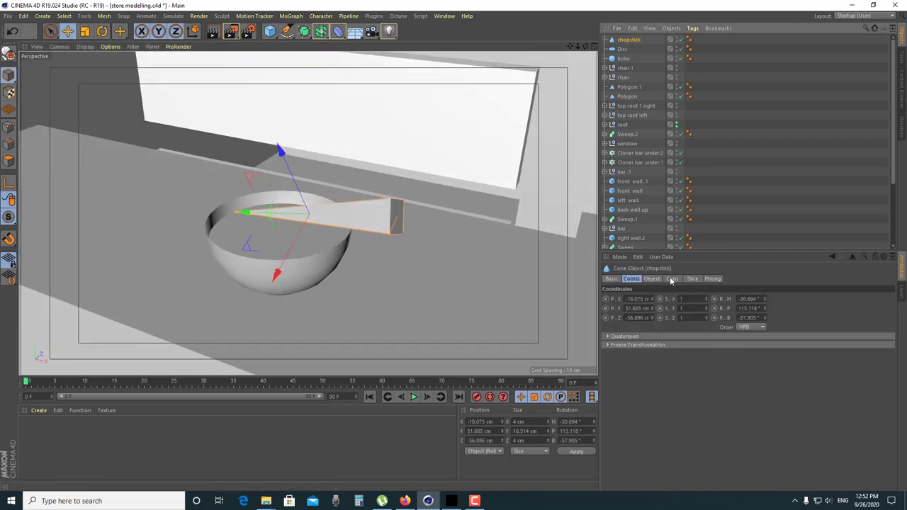
# Set the chopstick cone's top and bottom radii to 1 cm
pyautogui.click(692, 278)
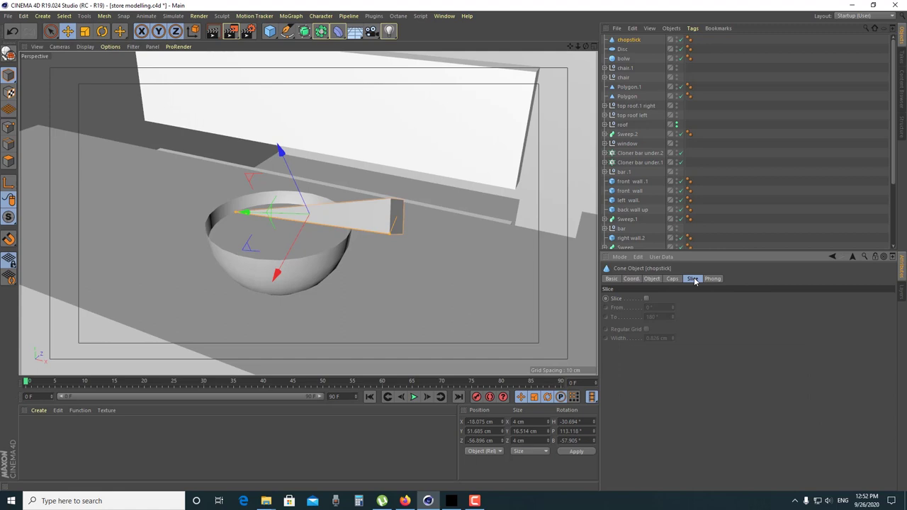
pyautogui.click(651, 278)
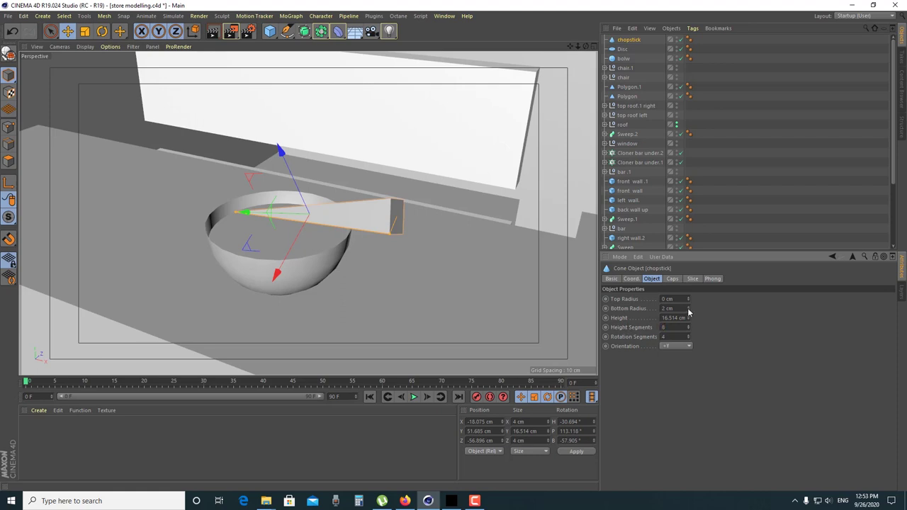
pyautogui.click(687, 312)
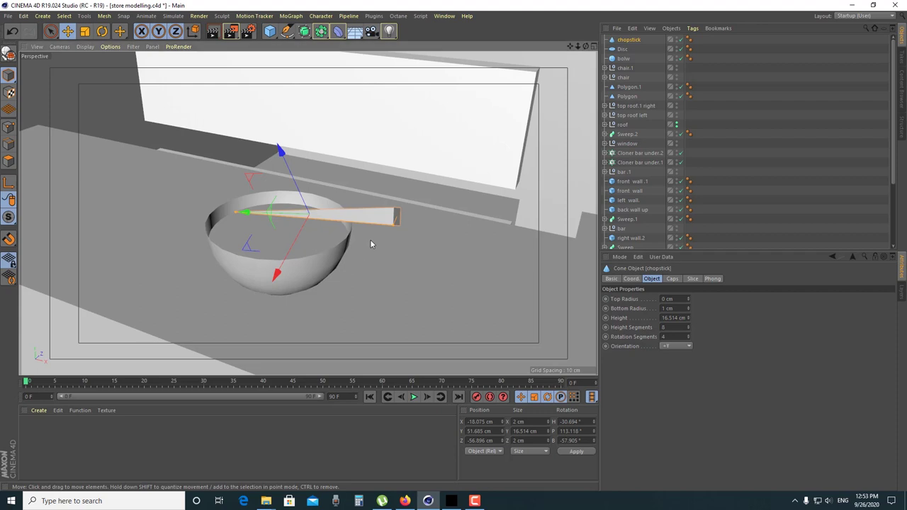
pyautogui.scroll(3, 370, 239)
pyautogui.click(688, 298)
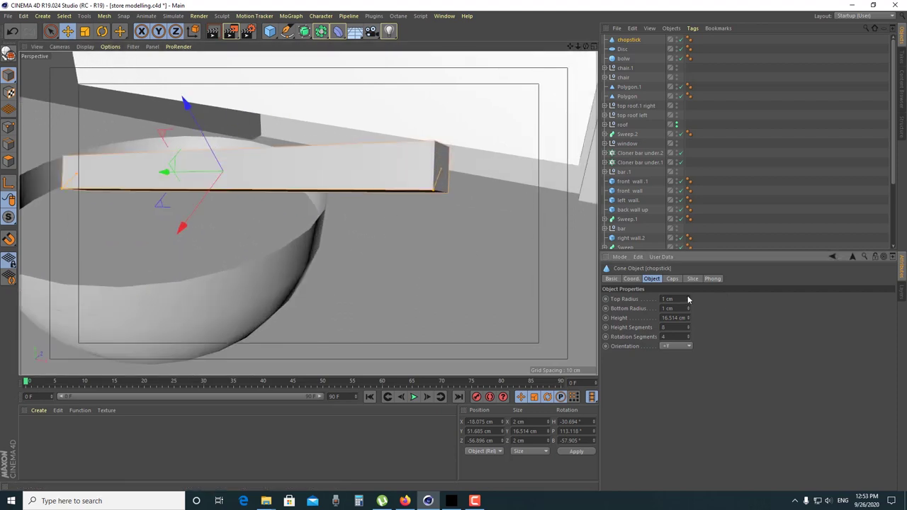
pyautogui.scroll(-2, 375, 301)
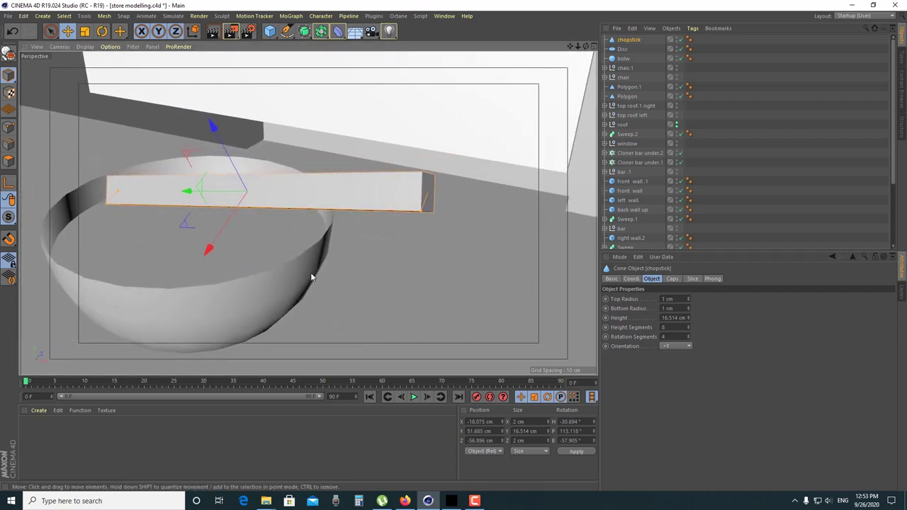
pyautogui.keyDown('alt'); pyautogui.moveTo(310, 272); pyautogui.dragTo(416, 278, button='middle'); pyautogui.keyUp('alt')
pyautogui.moveTo(415, 278)
pyautogui.keyDown('alt'); pyautogui.mouseDown()
pyautogui.moveTo(490, 310)
pyautogui.moveTo(481, 283)
pyautogui.moveTo(448, 283)
pyautogui.mouseUp(); pyautogui.keyUp('alt')
# Refine the radii to 0.1 cm at the top and 0.5 cm at the bottom
pyautogui.click(669, 298)
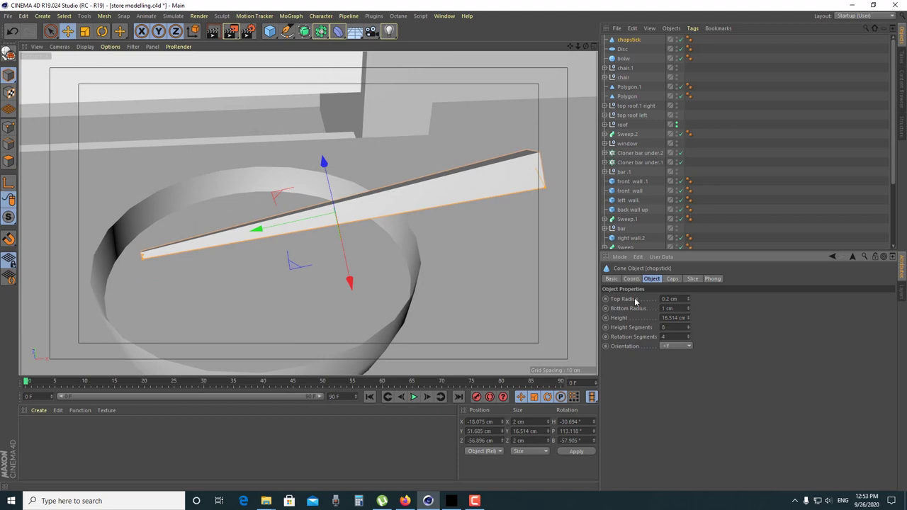
pyautogui.moveTo(431, 243)
pyautogui.keyDown('alt'); pyautogui.mouseDown()
pyautogui.moveTo(359, 275)
pyautogui.moveTo(376, 253)
pyautogui.moveTo(388, 259)
pyautogui.mouseUp(); pyautogui.keyUp('alt')
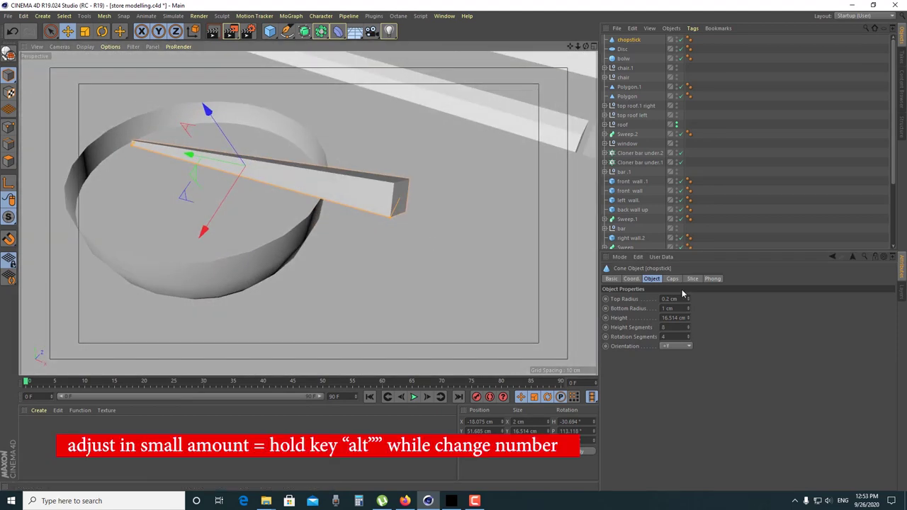
pyautogui.keyDown('alt'); pyautogui.moveTo(687, 314); pyautogui.dragTo(689, 314); pyautogui.keyUp('alt')
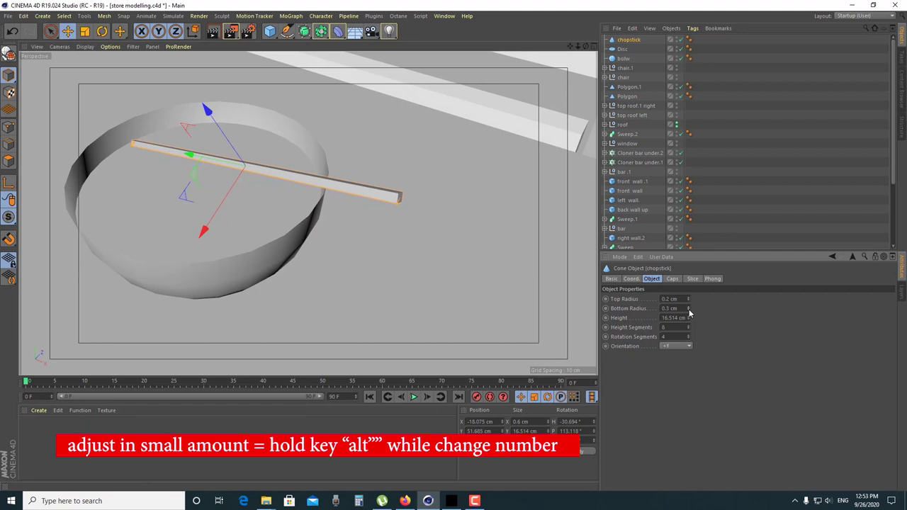
pyautogui.keyDown('alt'); pyautogui.moveTo(688, 312); pyautogui.dragTo(688, 314); pyautogui.keyUp('alt')
pyautogui.click(687, 307)
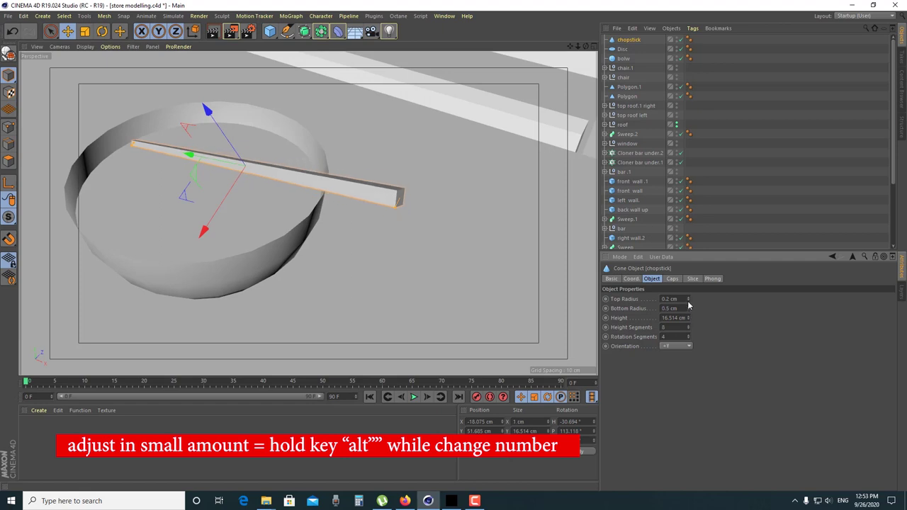
pyautogui.moveTo(293, 253)
pyautogui.keyDown('alt'); pyautogui.mouseDown()
pyautogui.moveTo(307, 239)
pyautogui.moveTo(406, 211)
pyautogui.moveTo(478, 207)
pyautogui.moveTo(150, 231)
pyautogui.moveTo(318, 247)
pyautogui.mouseUp(); pyautogui.keyUp('alt')
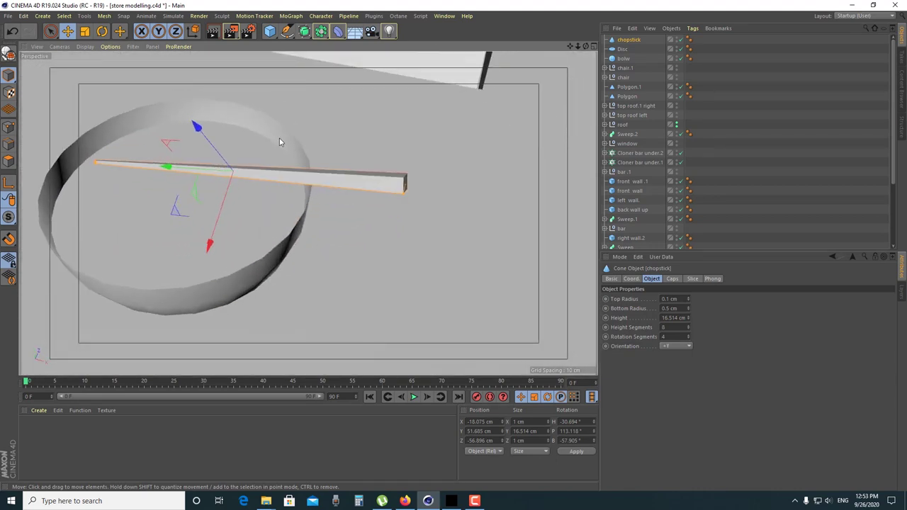
pyautogui.click(194, 33)
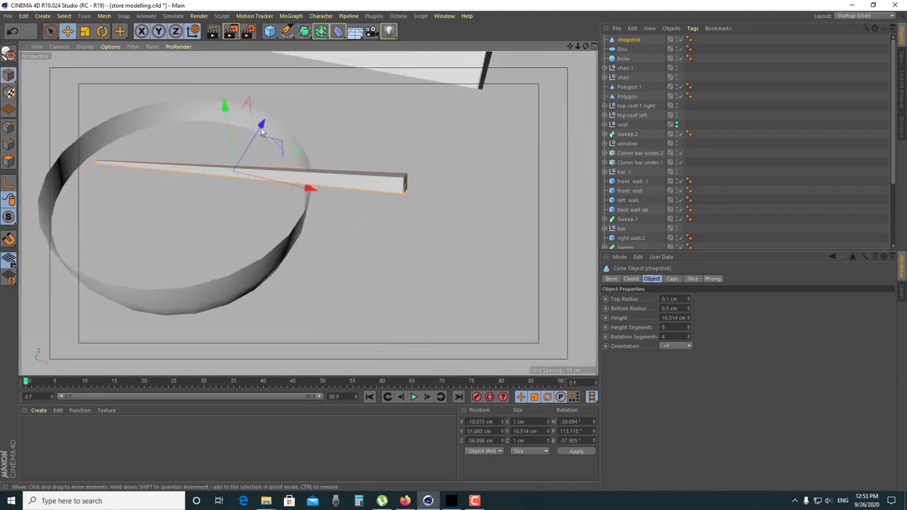
# Duplicate the chopstick as chopstick.1 beside the original
pyautogui.keyDown('alt'); pyautogui.moveTo(282, 200); pyautogui.dragTo(223, 217); pyautogui.keyUp('alt')
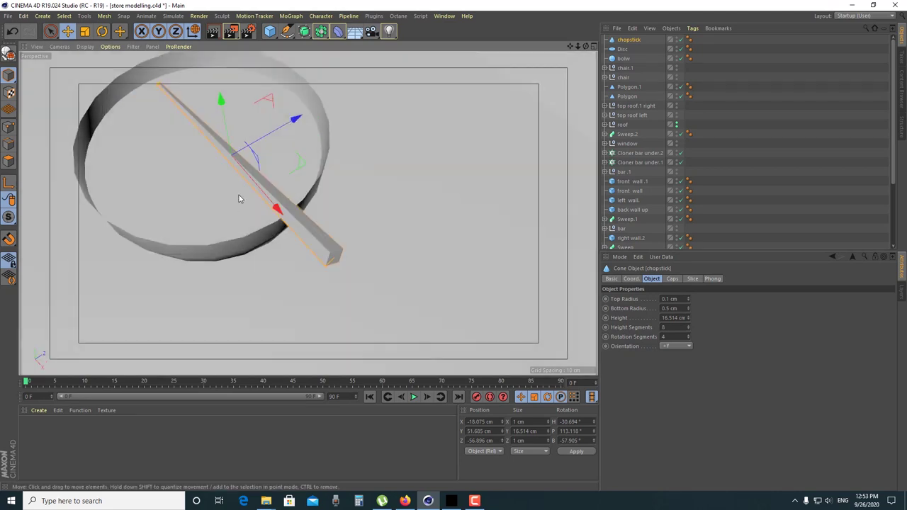
pyautogui.moveTo(288, 123)
pyautogui.keyDown('ctrl'); pyautogui.mouseDown()
pyautogui.moveTo(328, 186)
pyautogui.moveTo(323, 249)
pyautogui.moveTo(412, 213)
pyautogui.moveTo(351, 242)
pyautogui.mouseUp(); pyautogui.keyUp('ctrl')
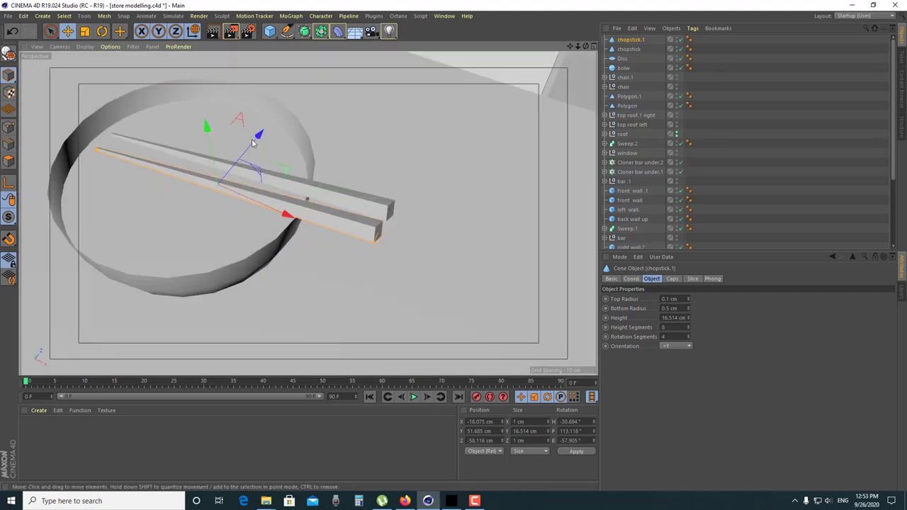
pyautogui.moveTo(253, 138)
pyautogui.keyDown('alt'); pyautogui.mouseDown()
pyautogui.moveTo(256, 205)
pyautogui.moveTo(223, 183)
pyautogui.moveTo(278, 177)
pyautogui.moveTo(316, 196)
pyautogui.mouseUp(); pyautogui.keyUp('alt')
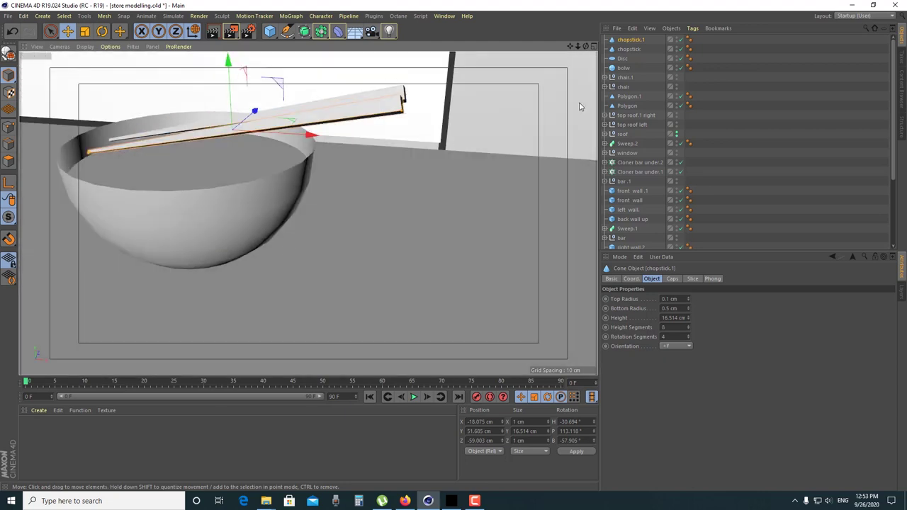
# Select both chopsticks, lower them slightly, and rotate the pair across the bowl
pyautogui.keyDown('ctrl'); pyautogui.click(627, 49); pyautogui.keyUp('ctrl')
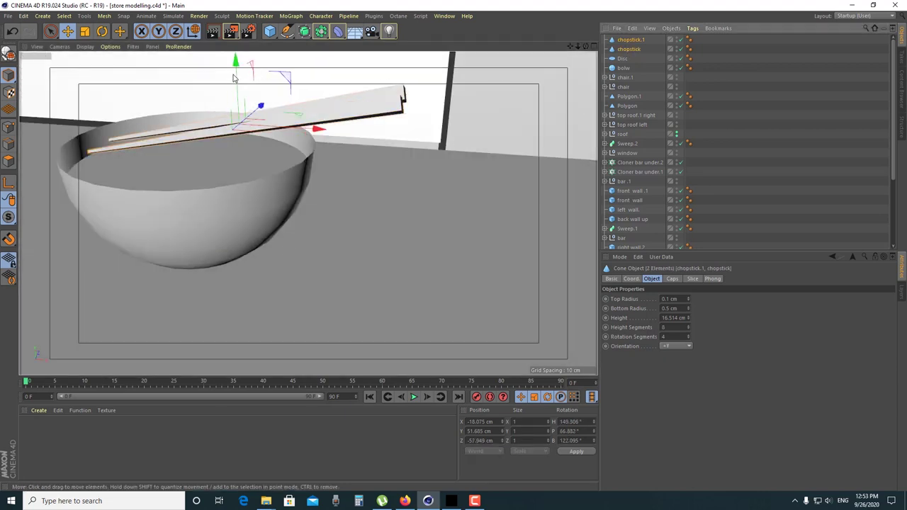
pyautogui.moveTo(234, 78); pyautogui.dragTo(246, 86)
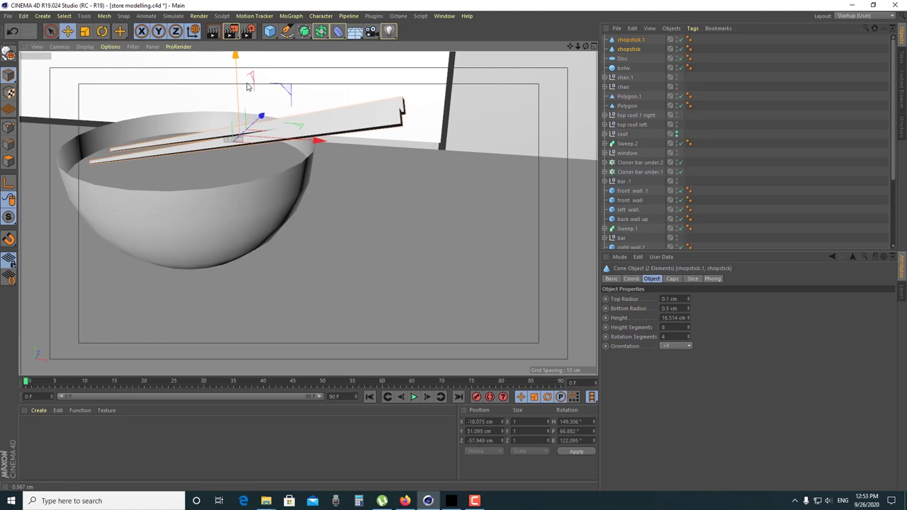
pyautogui.press('r')
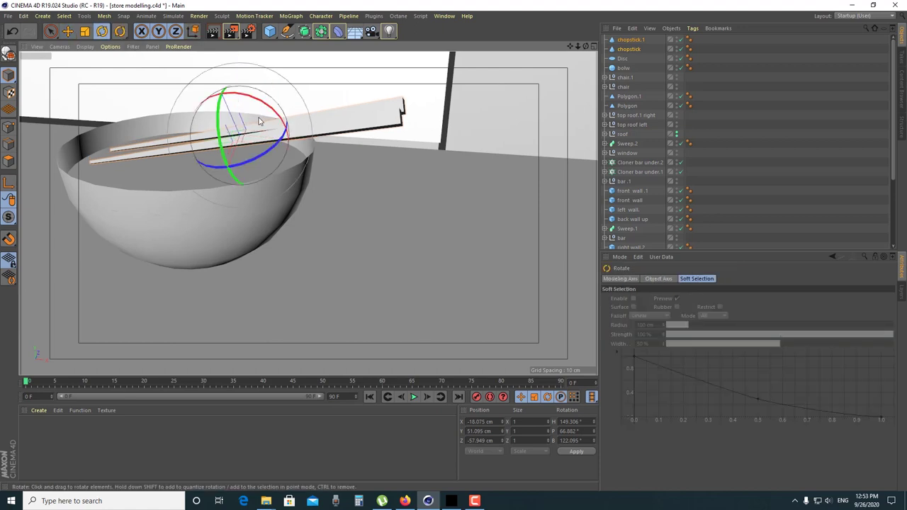
pyautogui.moveTo(280, 124)
pyautogui.mouseDown()
pyautogui.moveTo(294, 129)
pyautogui.moveTo(291, 119)
pyautogui.mouseUp()
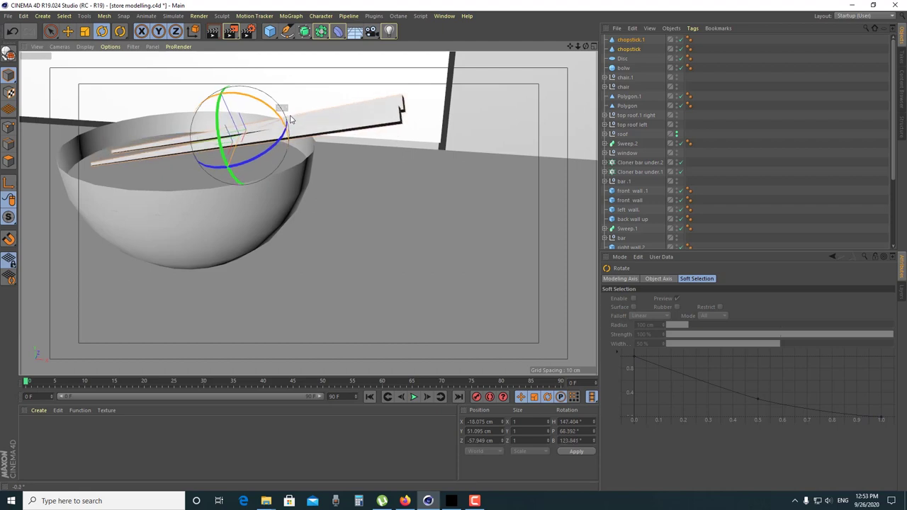
pyautogui.keyDown('alt'); pyautogui.moveTo(326, 168); pyautogui.dragTo(303, 194); pyautogui.keyUp('alt')
# Tilt one chopstick along its length and move it onto the bowl rim
pyautogui.click(232, 197)
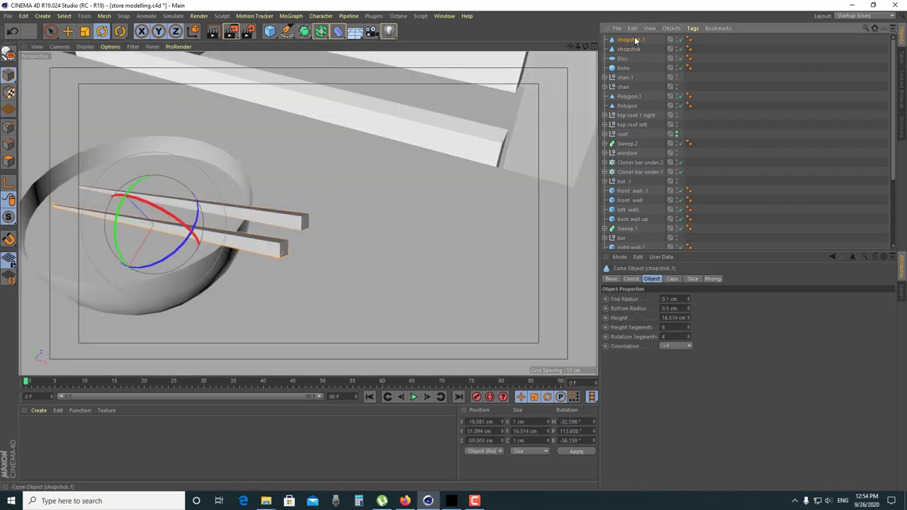
pyautogui.moveTo(232, 198); pyautogui.dragTo(177, 168)
pyautogui.press('e')
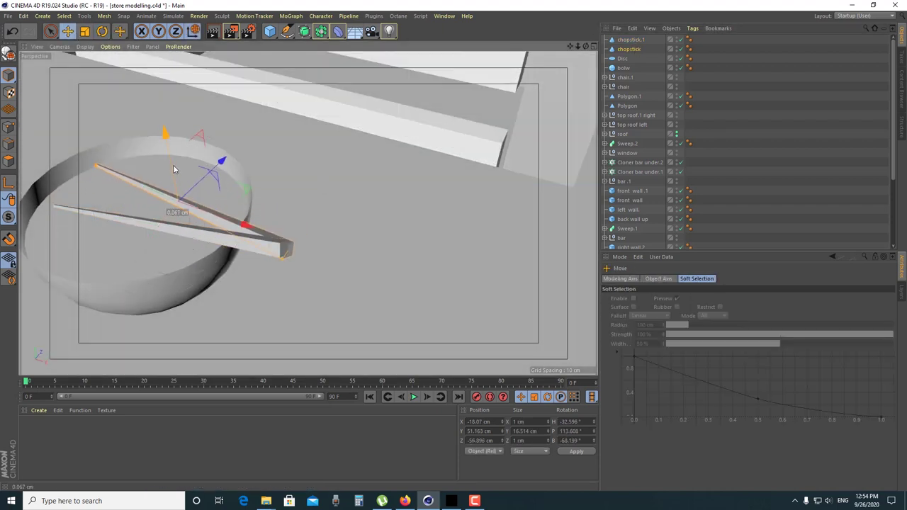
pyautogui.moveTo(223, 219)
pyautogui.keyDown('alt'); pyautogui.mouseDown()
pyautogui.moveTo(213, 198)
pyautogui.moveTo(265, 124)
pyautogui.moveTo(245, 138)
pyautogui.moveTo(339, 229)
pyautogui.moveTo(255, 246)
pyautogui.moveTo(302, 257)
pyautogui.moveTo(114, 156)
pyautogui.moveTo(135, 128)
pyautogui.mouseUp(); pyautogui.keyUp('alt')
pyautogui.click(338, 228)
pyautogui.keyDown('alt'); pyautogui.moveTo(135, 128); pyautogui.dragTo(226, 154, button='right'); pyautogui.keyUp('alt')
pyautogui.moveTo(226, 153)
pyautogui.keyDown('alt'); pyautogui.mouseDown()
pyautogui.moveTo(259, 181)
pyautogui.moveTo(336, 216)
pyautogui.moveTo(241, 192)
pyautogui.moveTo(344, 176)
pyautogui.moveTo(396, 142)
pyautogui.mouseUp(); pyautogui.keyUp('alt')
# Rotate the other chopstick to rest on the rim and raise it slightly
pyautogui.click(336, 216)
pyautogui.click(626, 48)
pyautogui.press('r')
pyautogui.moveTo(263, 170)
pyautogui.mouseDown()
pyautogui.moveTo(257, 183)
pyautogui.moveTo(315, 199)
pyautogui.moveTo(297, 267)
pyautogui.moveTo(300, 255)
pyautogui.mouseUp()
pyautogui.moveTo(204, 171)
pyautogui.mouseDown()
pyautogui.moveTo(241, 172)
pyautogui.moveTo(295, 196)
pyautogui.moveTo(314, 152)
pyautogui.moveTo(314, 172)
pyautogui.moveTo(411, 219)
pyautogui.moveTo(323, 220)
pyautogui.moveTo(305, 206)
pyautogui.mouseUp()
pyautogui.press('e')
pyautogui.moveTo(279, 170)
pyautogui.mouseDown()
pyautogui.moveTo(299, 179)
pyautogui.moveTo(293, 199)
pyautogui.mouseUp()
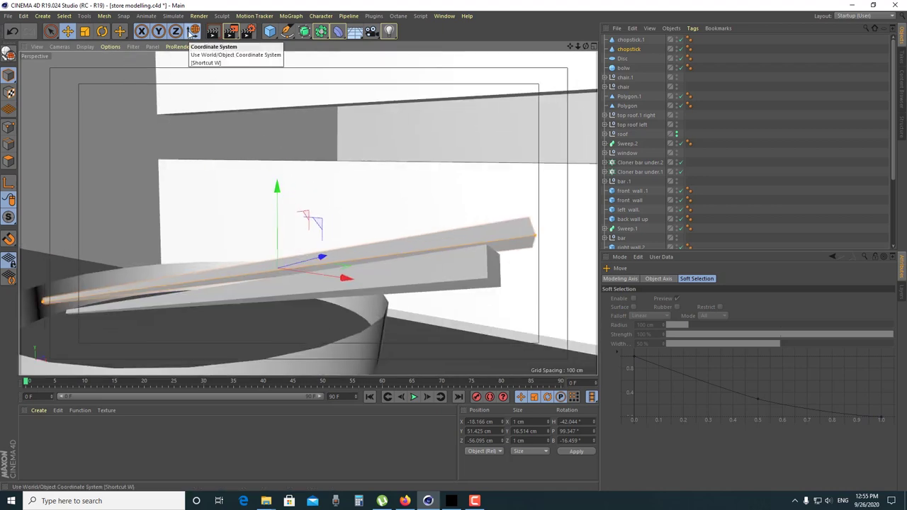
pyautogui.moveTo(269, 305)
pyautogui.keyDown('alt'); pyautogui.mouseDown()
pyautogui.moveTo(281, 322)
pyautogui.moveTo(274, 269)
pyautogui.moveTo(257, 317)
pyautogui.moveTo(309, 277)
pyautogui.moveTo(364, 144)
pyautogui.mouseUp(); pyautogui.keyUp('alt')
pyautogui.scroll(-5, 364, 252)
pyautogui.scroll(-3, 225, 291)
pyautogui.scroll(5, 226, 291)
pyautogui.moveTo(225, 290)
pyautogui.keyDown('alt'); pyautogui.mouseDown()
pyautogui.moveTo(262, 327)
pyautogui.moveTo(303, 327)
pyautogui.moveTo(348, 285)
pyautogui.mouseUp(); pyautogui.keyUp('alt')
pyautogui.scroll(-3, 348, 285)
# Group the chopsticks and Disc under a null named 'dish'
pyautogui.keyDown('ctrl'); pyautogui.click(622, 58); pyautogui.keyUp('ctrl')
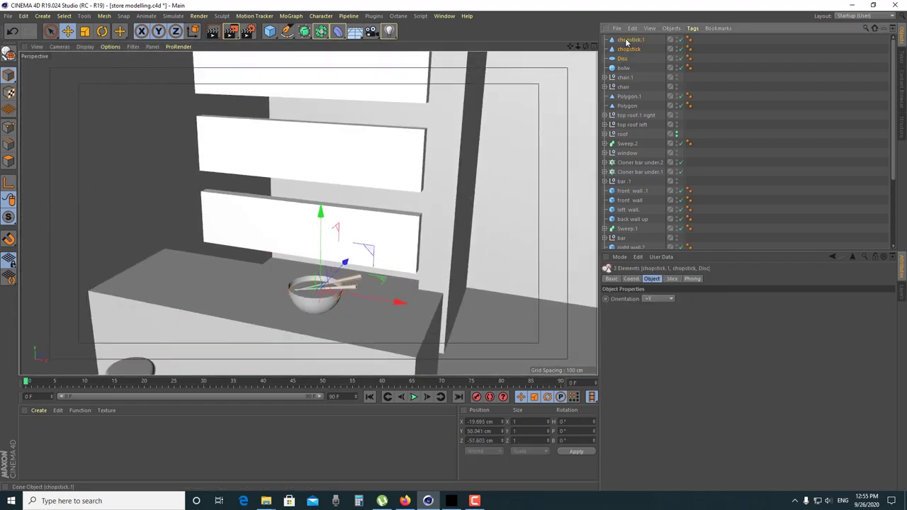
pyautogui.hotkey('alt', 'g')
pyautogui.doubleClick(623, 39)
pyautogui.write('dish')
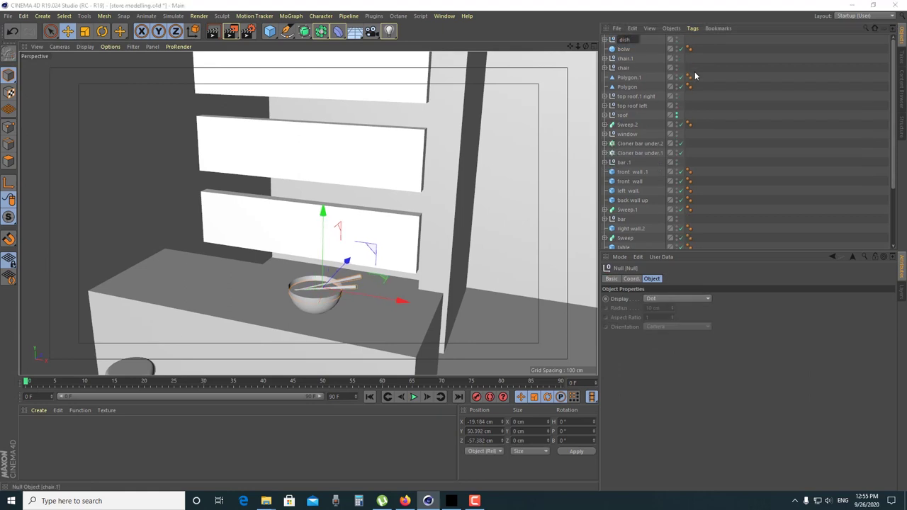
pyautogui.keyDown('ctrl'); pyautogui.click(631, 40); pyautogui.keyUp('ctrl')
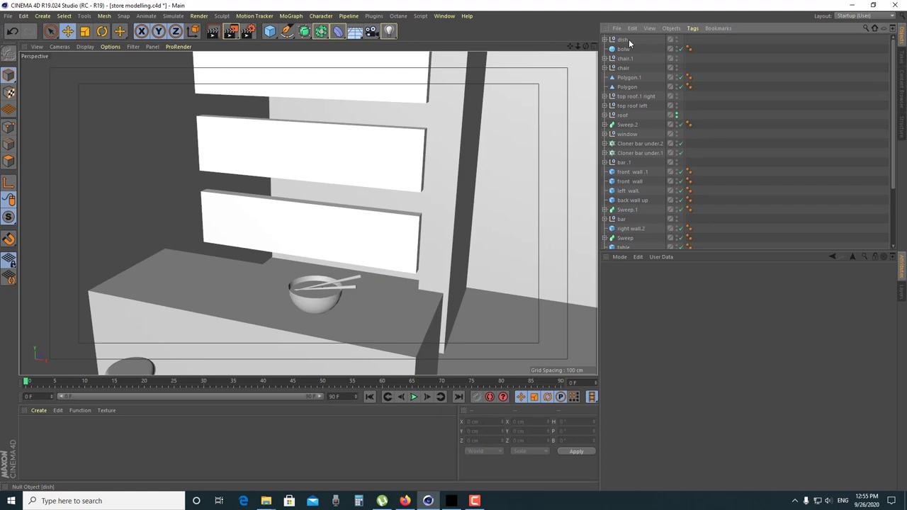
pyautogui.click(624, 40)
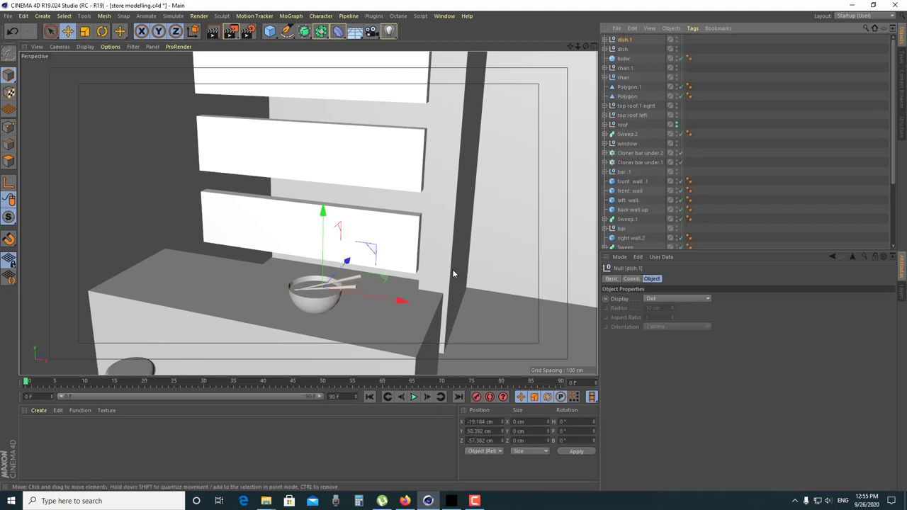
# Delete the accidental copy of the dish group
pyautogui.keyDown('ctrl'); pyautogui.moveTo(402, 301); pyautogui.dragTo(323, 289); pyautogui.keyUp('ctrl')
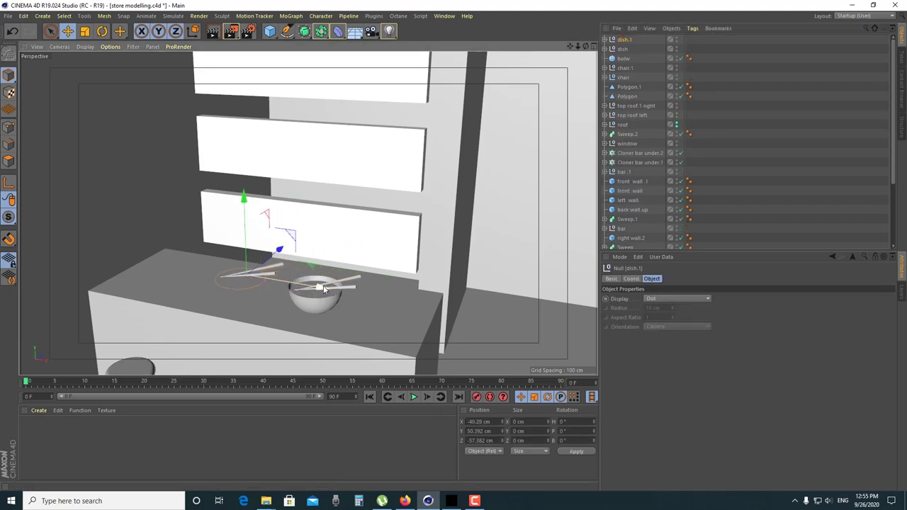
pyautogui.click(779, 85)
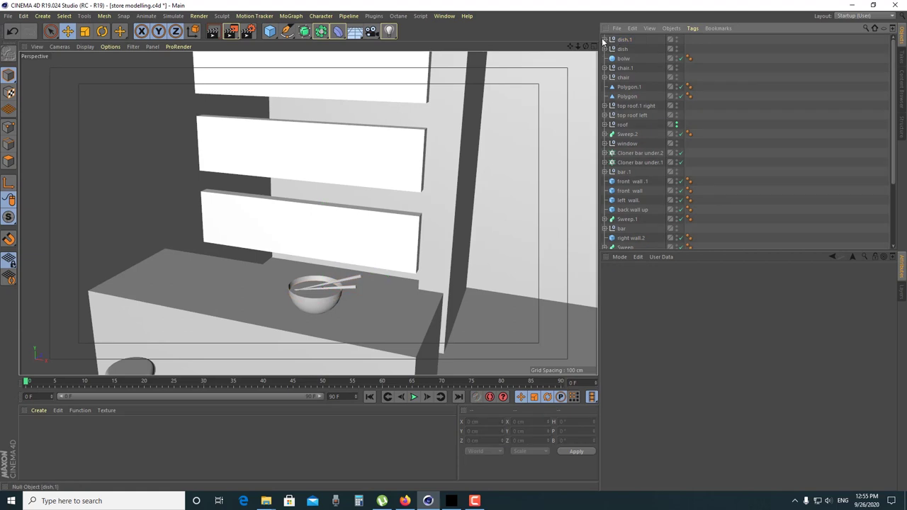
pyautogui.click(622, 39)
pyautogui.press('Delete')
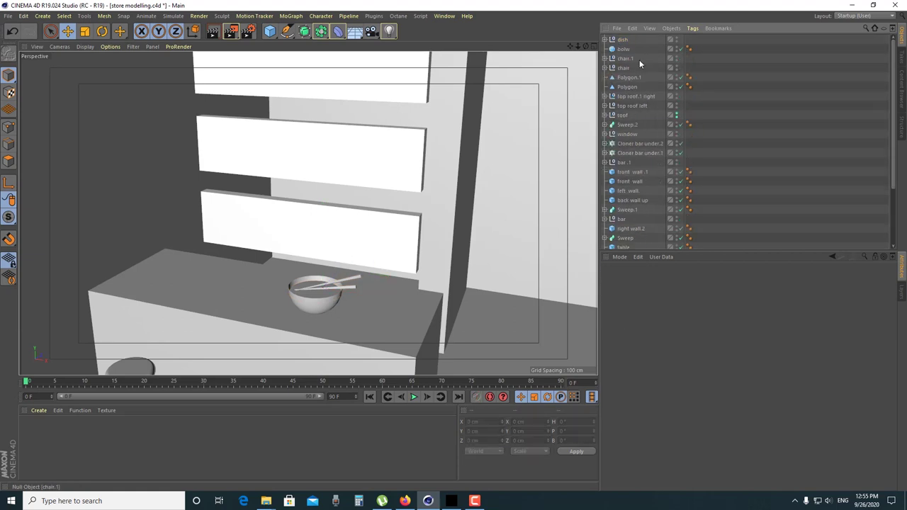
# Move the bowl inside the dish group alongside the Disc
pyautogui.click(605, 39)
pyautogui.click(626, 69)
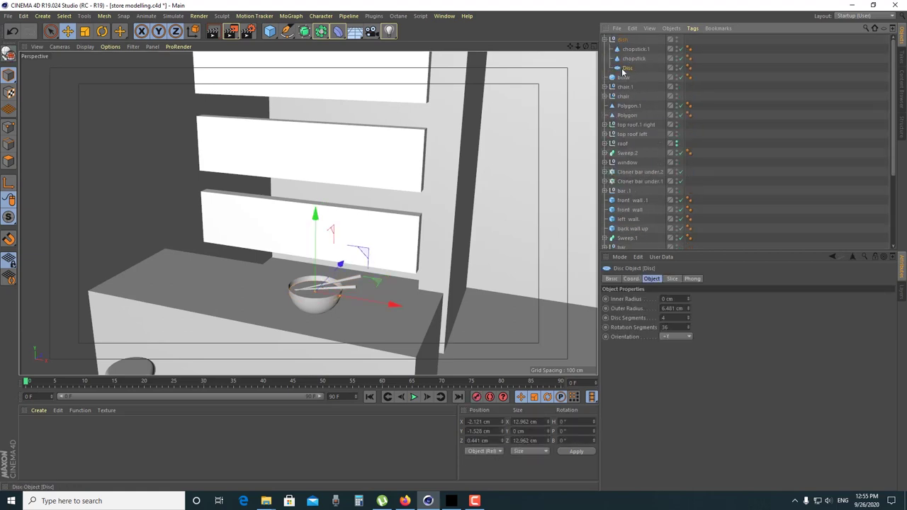
pyautogui.click(622, 78)
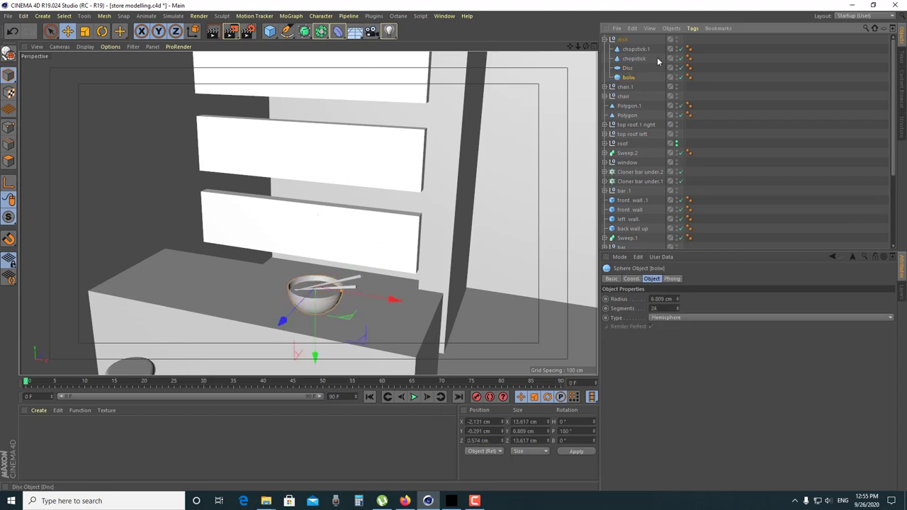
pyautogui.click(604, 40)
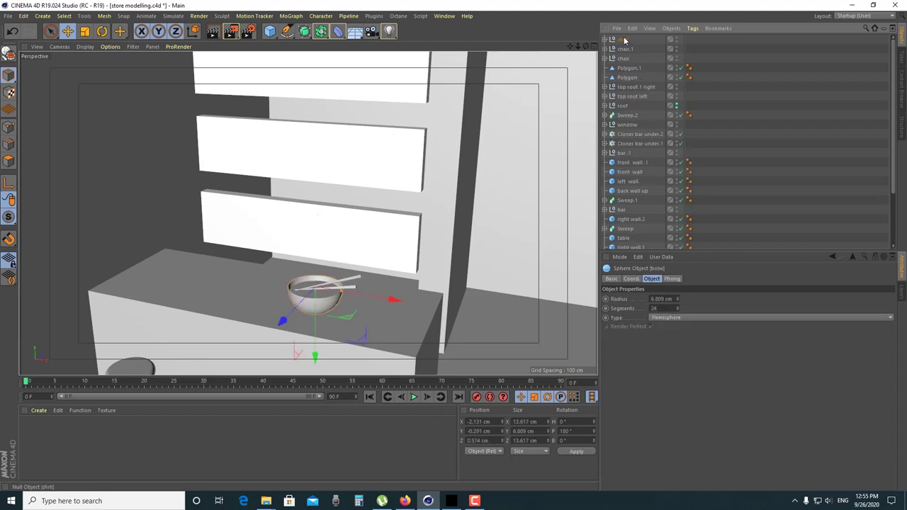
# Duplicate the dish group and move the copy left along the counter
pyautogui.hotkey('ctrl', 'c')
pyautogui.hotkey('ctrl', 'v')
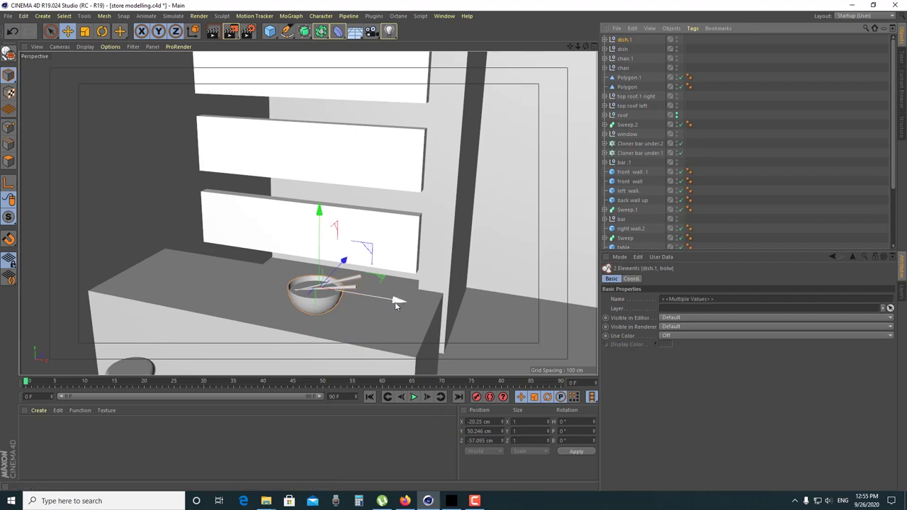
pyautogui.moveTo(390, 301); pyautogui.dragTo(290, 273)
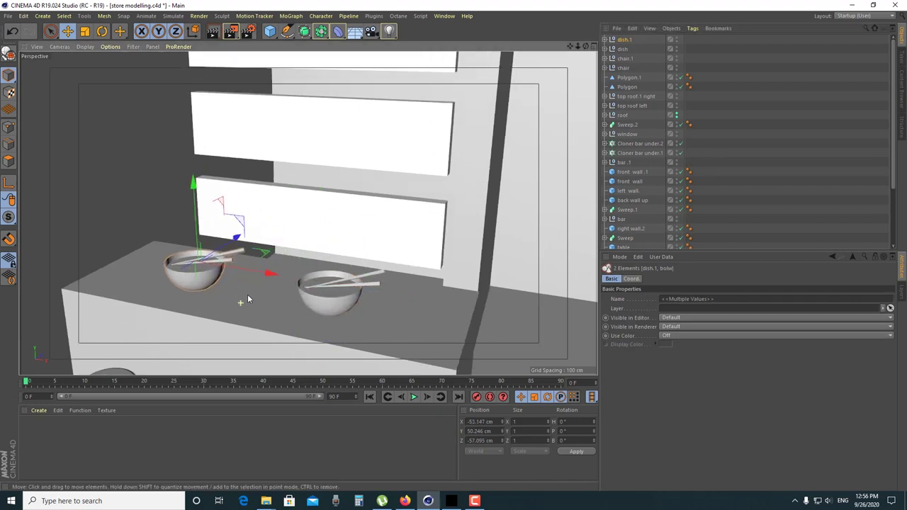
pyautogui.keyDown('alt'); pyautogui.moveTo(241, 293); pyautogui.dragTo(291, 273, button='middle'); pyautogui.keyUp('alt')
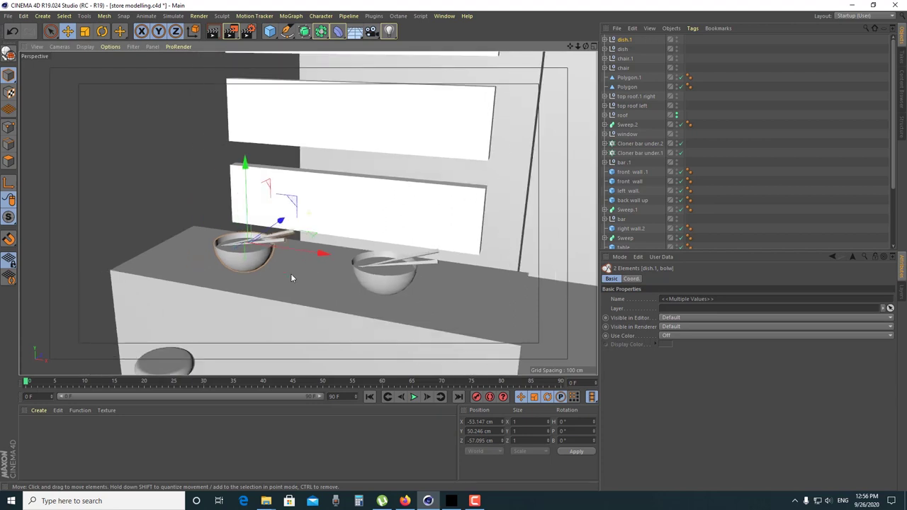
# Turn the copied dish.1 to heading H 327.862°
pyautogui.click(101, 31)
pyautogui.moveTo(247, 266)
pyautogui.mouseDown()
pyautogui.moveTo(290, 260)
pyautogui.moveTo(180, 278)
pyautogui.mouseUp()
pyautogui.click(67, 31)
pyautogui.click(298, 212)
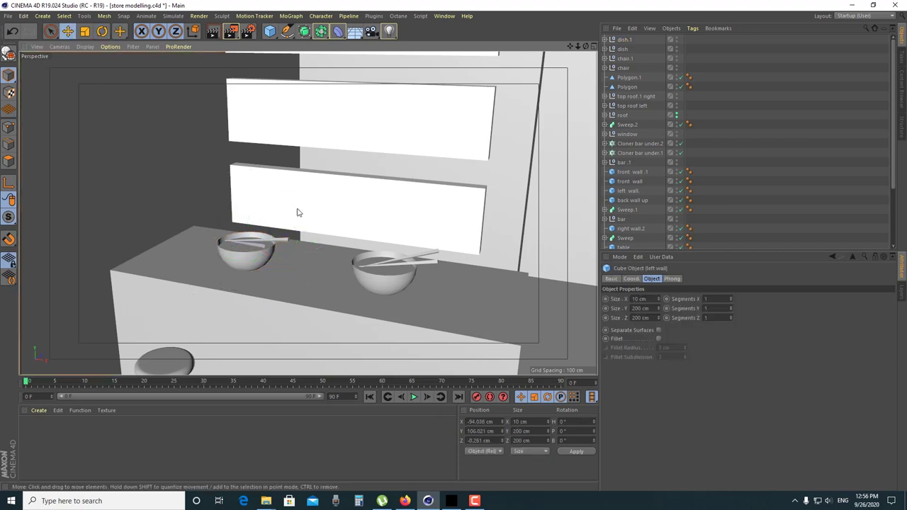
pyautogui.scroll(-8, 403, 317)
pyautogui.moveTo(437, 320)
pyautogui.keyDown('alt'); pyautogui.mouseDown()
pyautogui.moveTo(320, 266)
pyautogui.moveTo(331, 252)
pyautogui.moveTo(329, 288)
pyautogui.moveTo(364, 308)
pyautogui.moveTo(369, 270)
pyautogui.moveTo(389, 284)
pyautogui.moveTo(395, 309)
pyautogui.mouseUp(); pyautogui.keyUp('alt')
# Duplicate the tiled roof group and drag the copy down toward the ground floor
pyautogui.scroll(2, 364, 282)
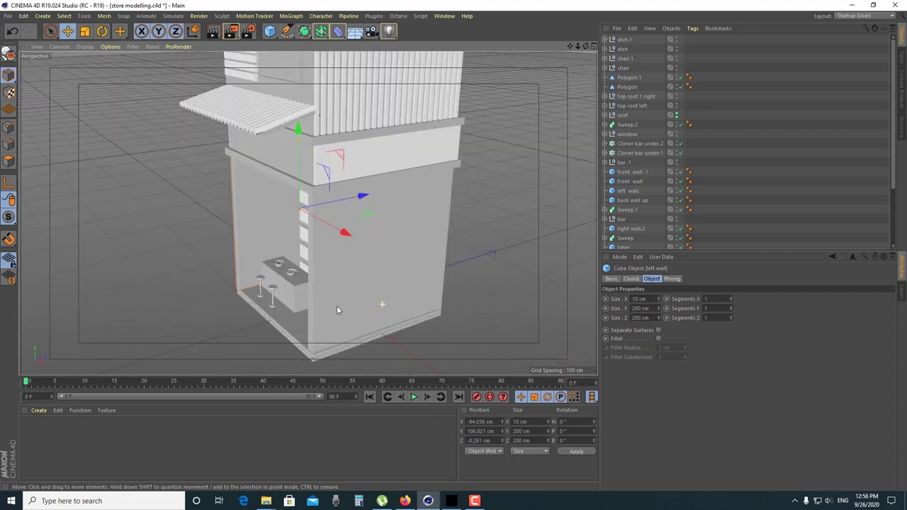
pyautogui.click(269, 119)
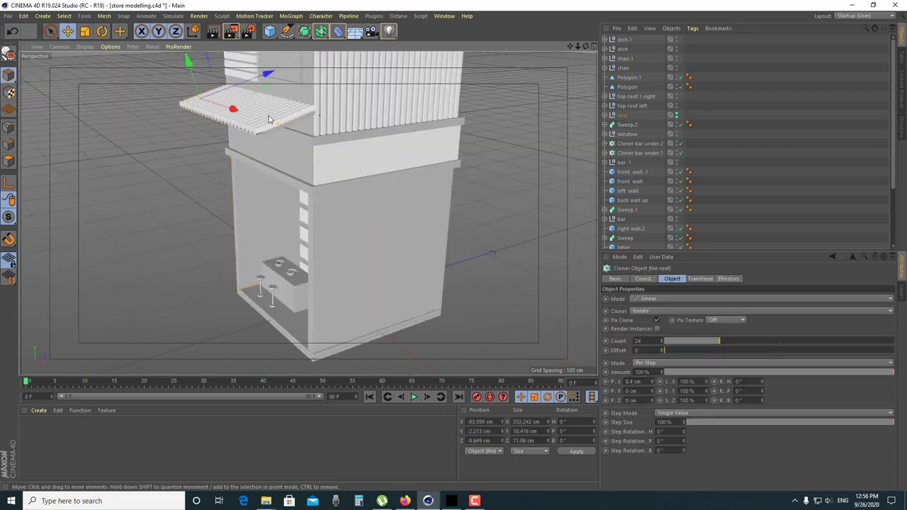
pyautogui.click(622, 116)
pyautogui.hotkey('ctrl', 'c')
pyautogui.hotkey('ctrl', 'v')
pyautogui.keyDown('alt'); pyautogui.moveTo(384, 184); pyautogui.dragTo(384, 187); pyautogui.keyUp('alt')
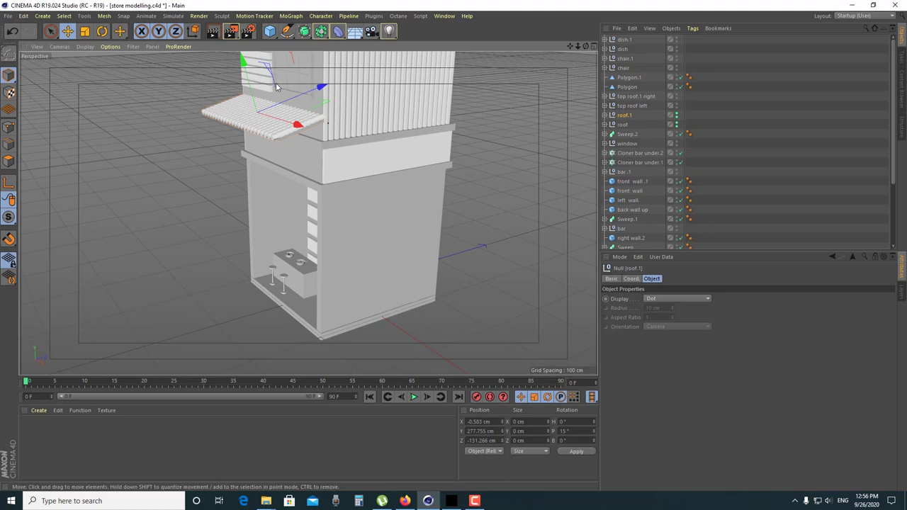
pyautogui.moveTo(249, 73); pyautogui.dragTo(257, 129)
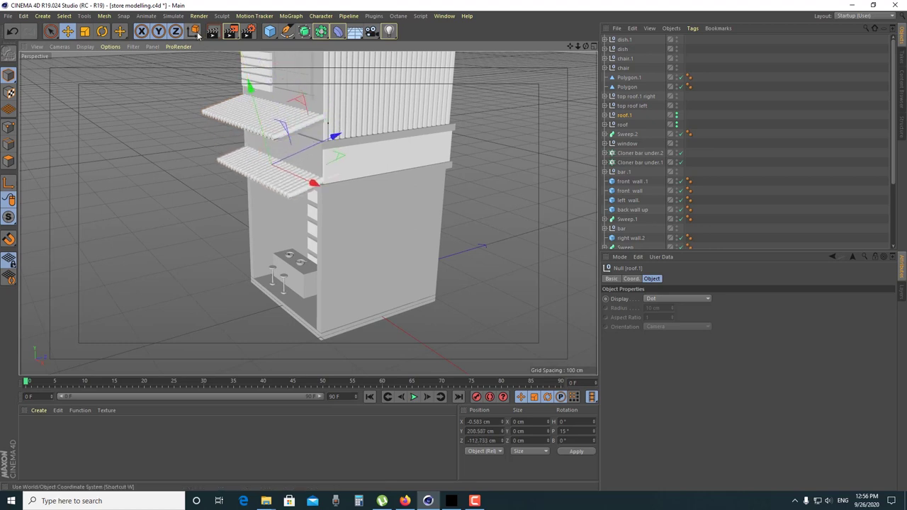
pyautogui.moveTo(273, 99); pyautogui.dragTo(275, 101)
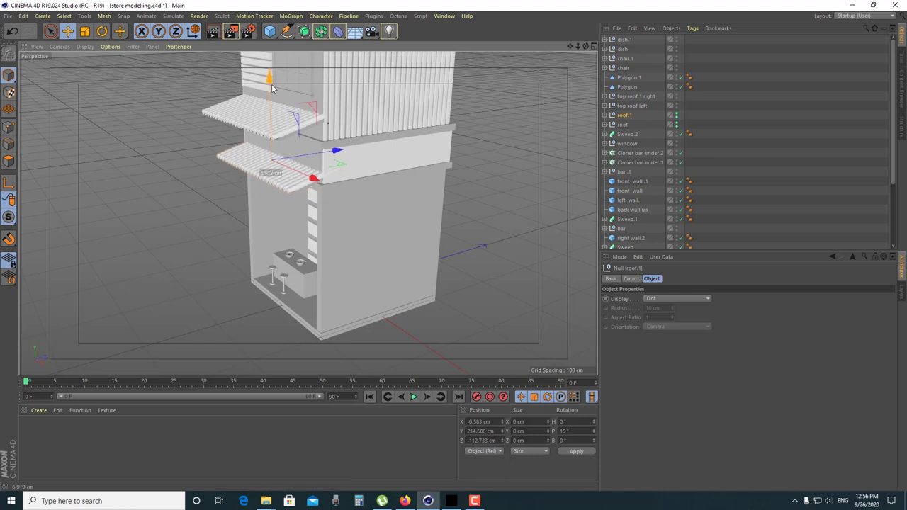
pyautogui.moveTo(335, 157); pyautogui.dragTo(321, 160)
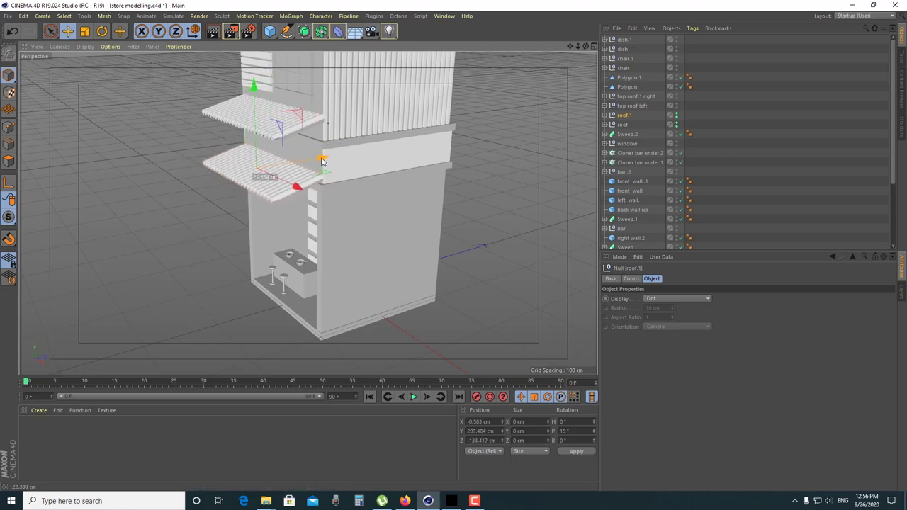
# Fine-tune roof.1 to Y 208.342 cm and Z -142.212 cm
pyautogui.scroll(3, 320, 171)
pyautogui.moveTo(320, 170)
pyautogui.keyDown('alt'); pyautogui.mouseDown()
pyautogui.moveTo(336, 197)
pyautogui.moveTo(324, 63)
pyautogui.moveTo(314, 82)
pyautogui.mouseUp(); pyautogui.keyUp('alt')
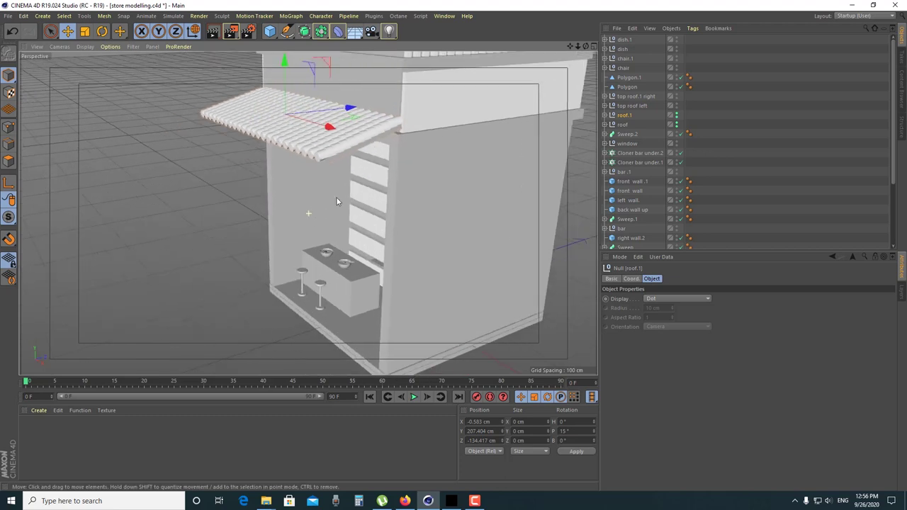
pyautogui.scroll(2, 353, 105)
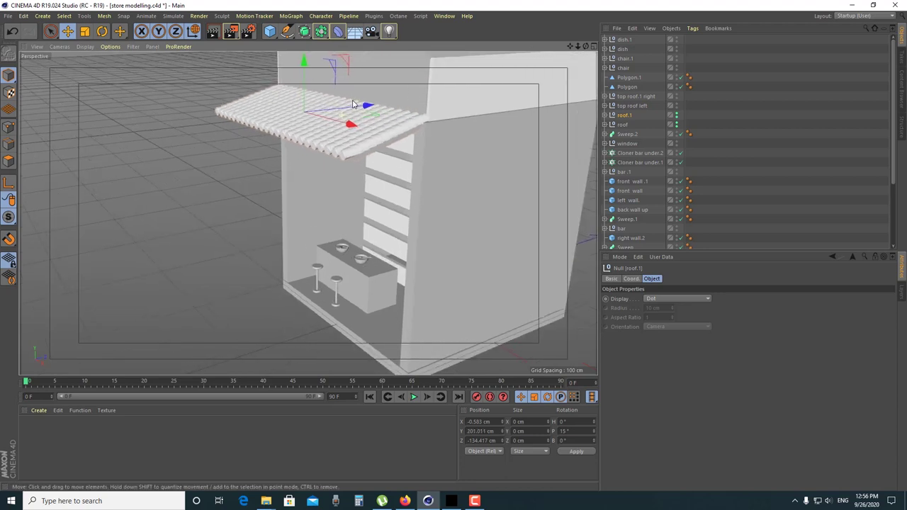
pyautogui.keyDown('alt'); pyautogui.moveTo(363, 152); pyautogui.dragTo(354, 136); pyautogui.keyUp('alt')
pyautogui.moveTo(415, 106); pyautogui.dragTo(401, 108)
pyautogui.moveTo(335, 76); pyautogui.dragTo(333, 67)
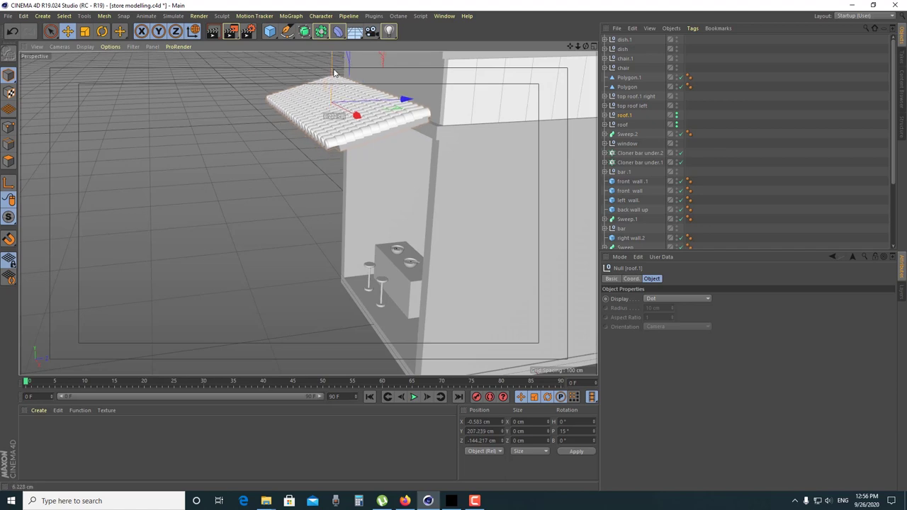
pyautogui.moveTo(379, 103); pyautogui.dragTo(382, 103)
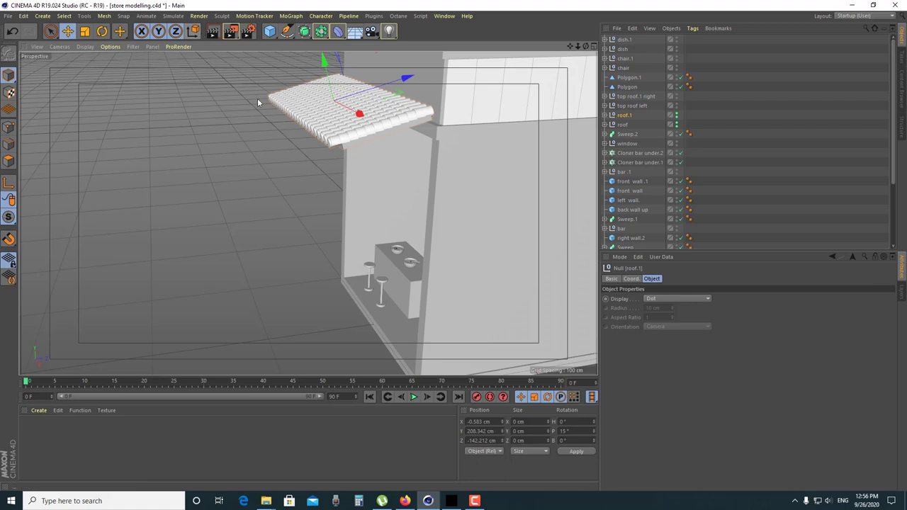
pyautogui.click(274, 192)
pyautogui.moveTo(350, 113)
pyautogui.keyDown('alt'); pyautogui.mouseDown()
pyautogui.moveTo(549, 108)
pyautogui.moveTo(276, 141)
pyautogui.moveTo(306, 116)
pyautogui.moveTo(317, 140)
pyautogui.mouseUp(); pyautogui.keyUp('alt')
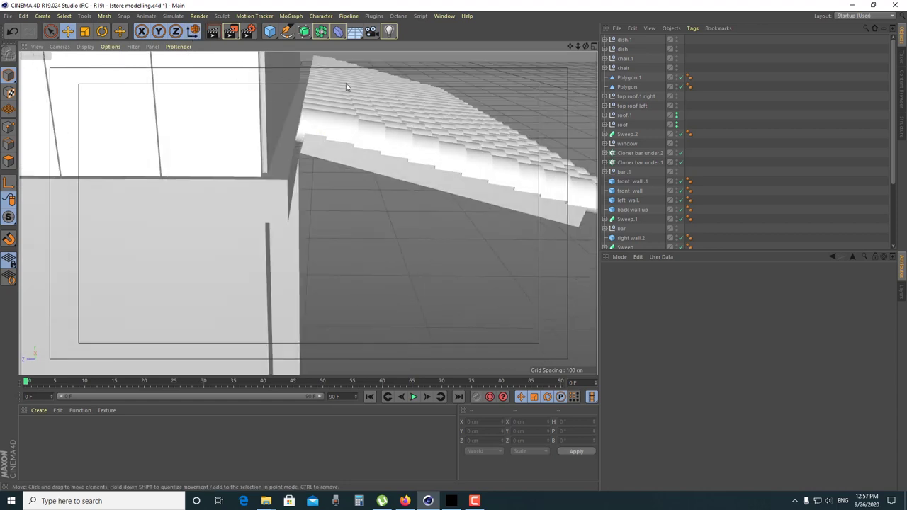
# In the Right view, slide roof.1 back along Z to -134.01 cm
pyautogui.keyDown('alt'); pyautogui.moveTo(361, 123); pyautogui.dragTo(360, 172, button='right'); pyautogui.keyUp('alt')
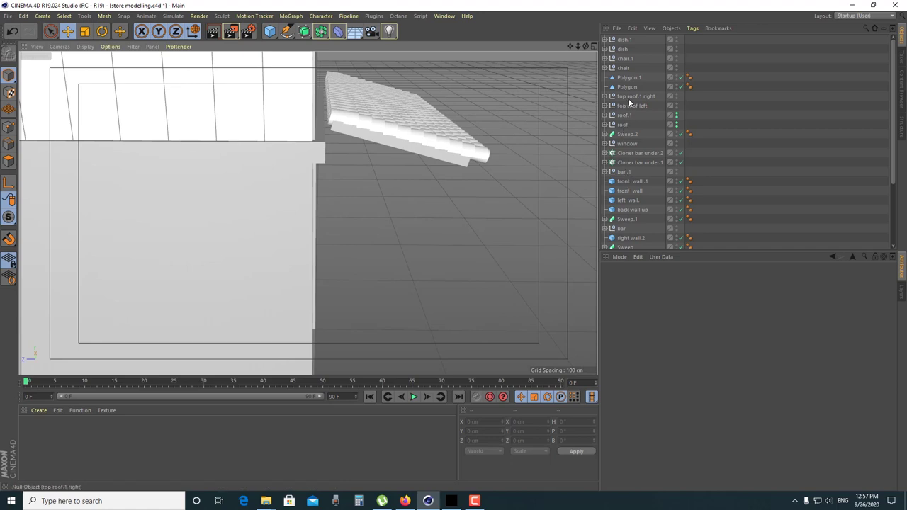
pyautogui.click(411, 150)
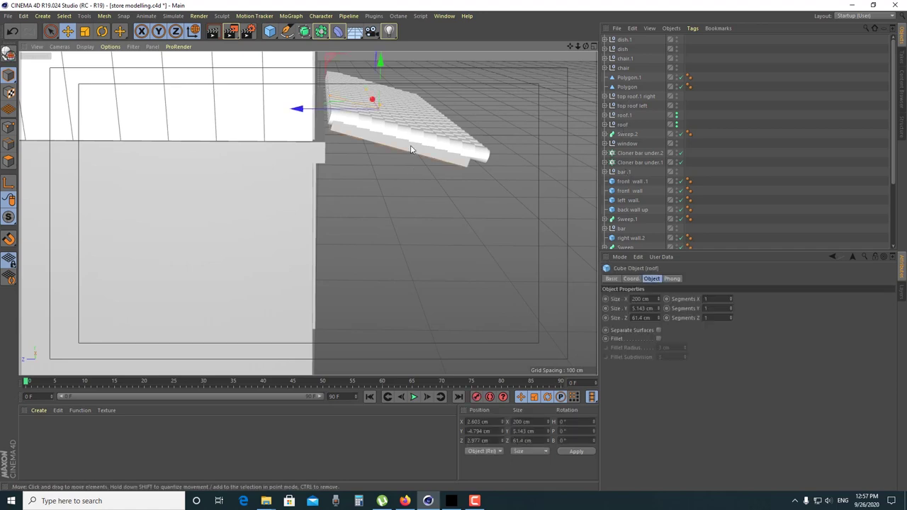
pyautogui.click(625, 115)
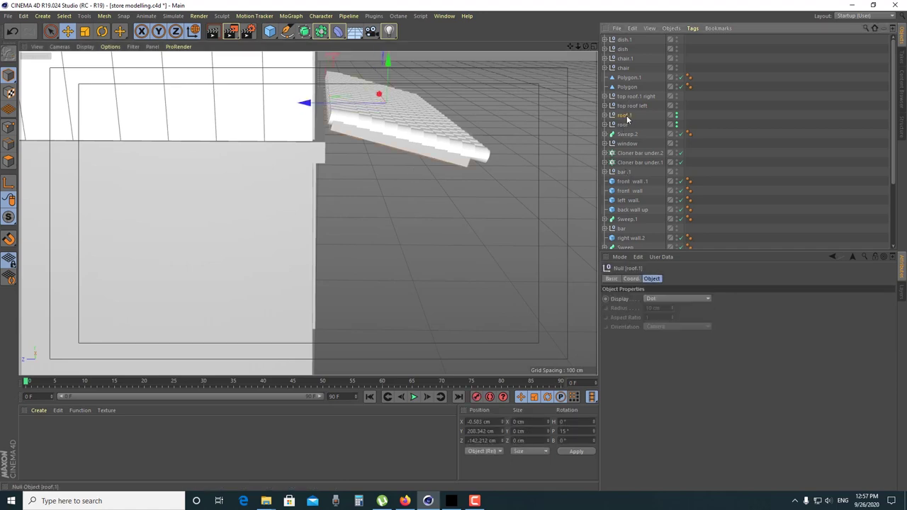
pyautogui.click(593, 46)
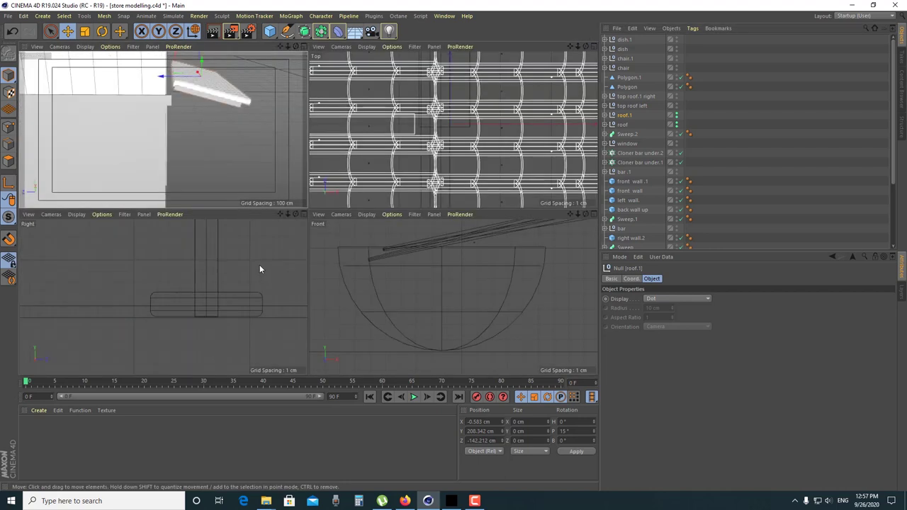
pyautogui.scroll(-3, 247, 260)
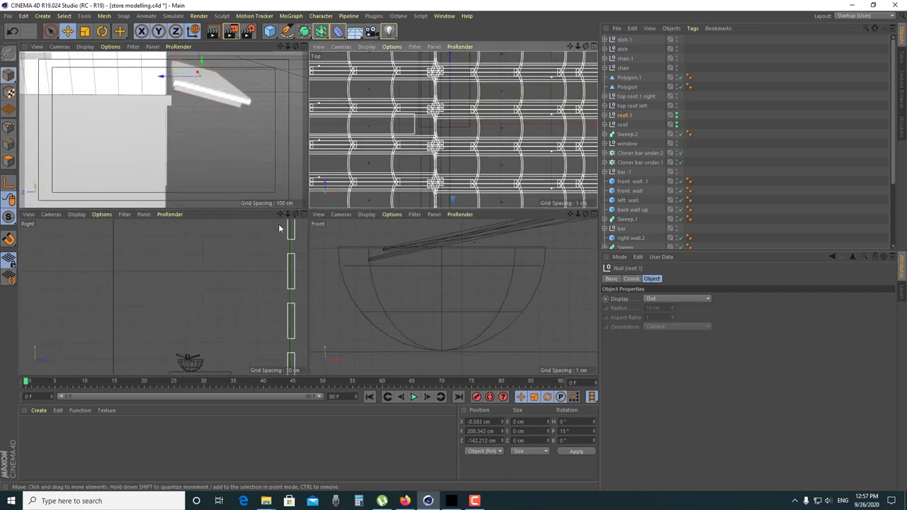
pyautogui.scroll(-3, 279, 223)
pyautogui.moveTo(272, 252)
pyautogui.mouseDown(button='middle')
pyautogui.moveTo(212, 318)
pyautogui.moveTo(228, 270)
pyautogui.moveTo(175, 306)
pyautogui.mouseUp(button='middle')
pyautogui.scroll(5, 196, 318)
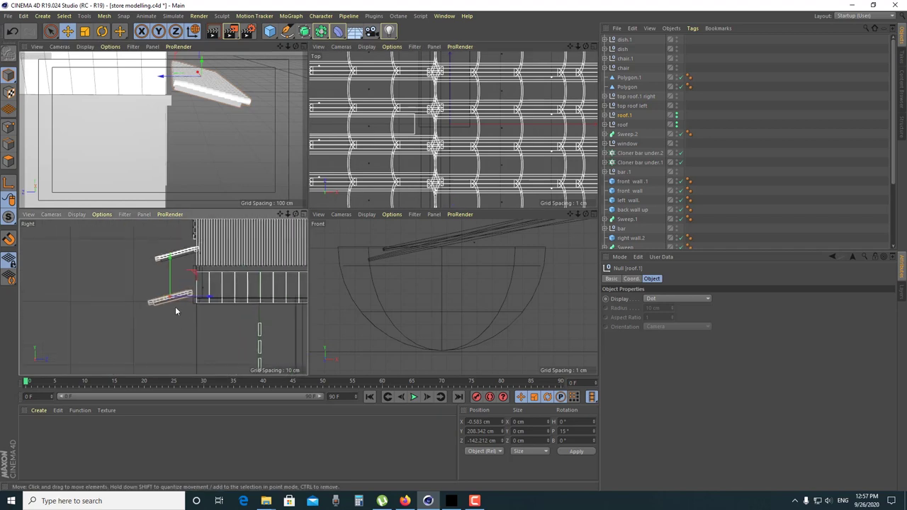
pyautogui.scroll(2, 199, 282)
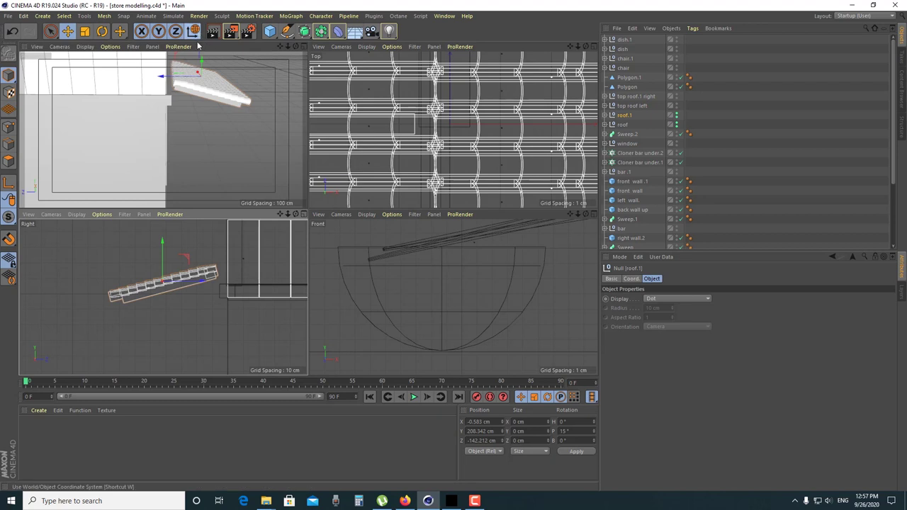
pyautogui.scroll(2, 212, 294)
pyautogui.moveTo(172, 275); pyautogui.dragTo(190, 275)
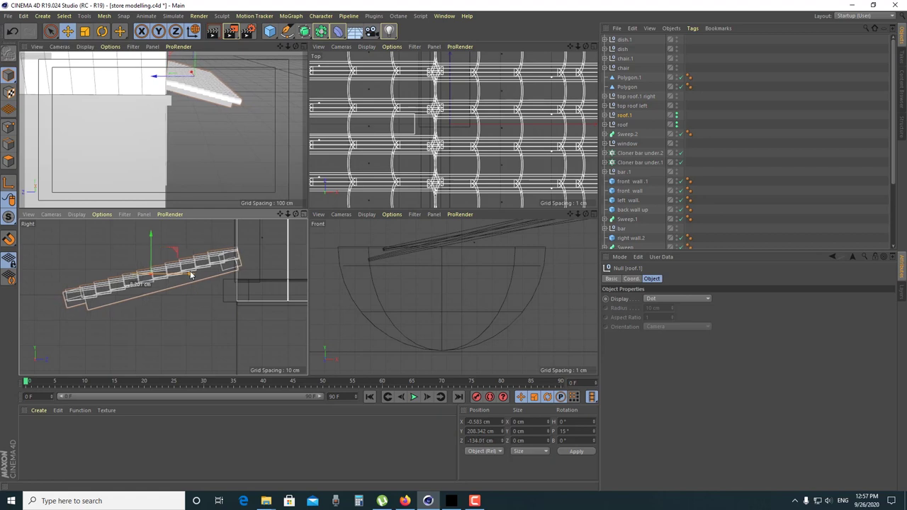
pyautogui.click(303, 47)
pyautogui.click(522, 102)
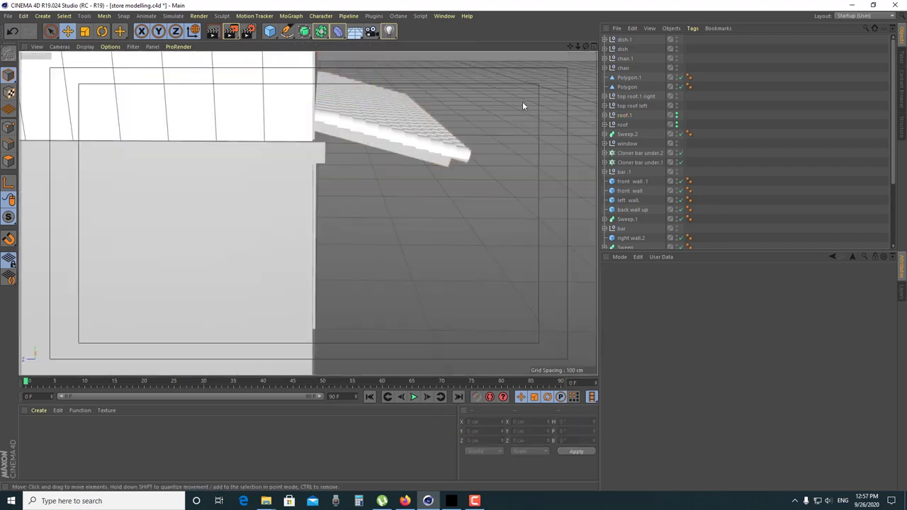
pyautogui.scroll(5, 467, 102)
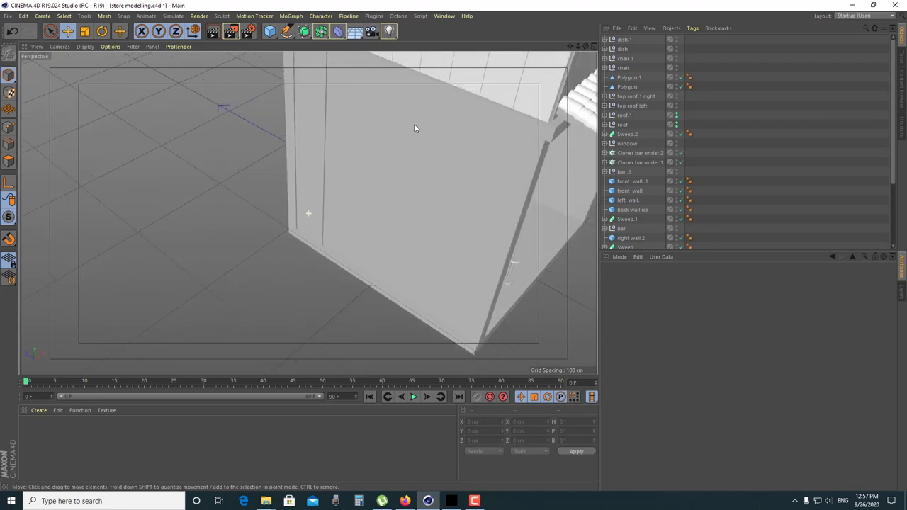
pyautogui.keyDown('alt'); pyautogui.moveTo(416, 129); pyautogui.dragTo(64, 206); pyautogui.keyUp('alt')
pyautogui.scroll(-5, 278, 121)
pyautogui.moveTo(278, 121)
pyautogui.keyDown('alt'); pyautogui.mouseDown()
pyautogui.moveTo(258, 82)
pyautogui.moveTo(244, 83)
pyautogui.mouseUp(); pyautogui.keyUp('alt')
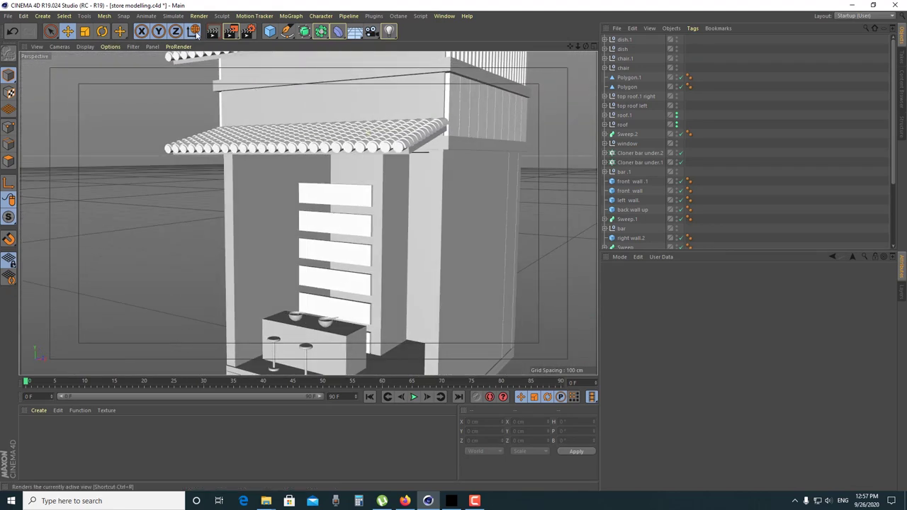
pyautogui.scroll(-4, 332, 200)
pyautogui.scroll(2, 355, 229)
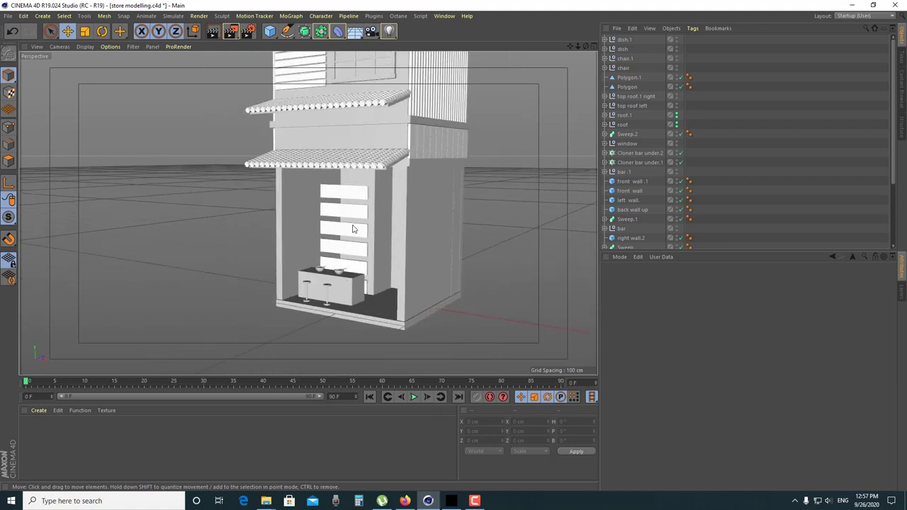
pyautogui.keyDown('alt'); pyautogui.moveTo(343, 233); pyautogui.dragTo(351, 184); pyautogui.keyUp('alt')
pyautogui.scroll(2, 351, 170)
pyautogui.scroll(4, 351, 152)
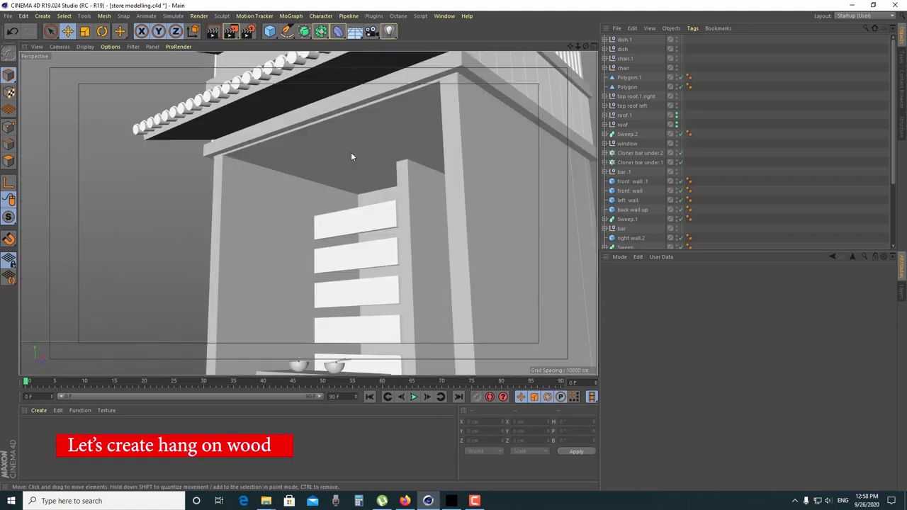
# Add a new Cube primitive to the scene
pyautogui.moveTo(271, 36); pyautogui.dragTo(361, 47)
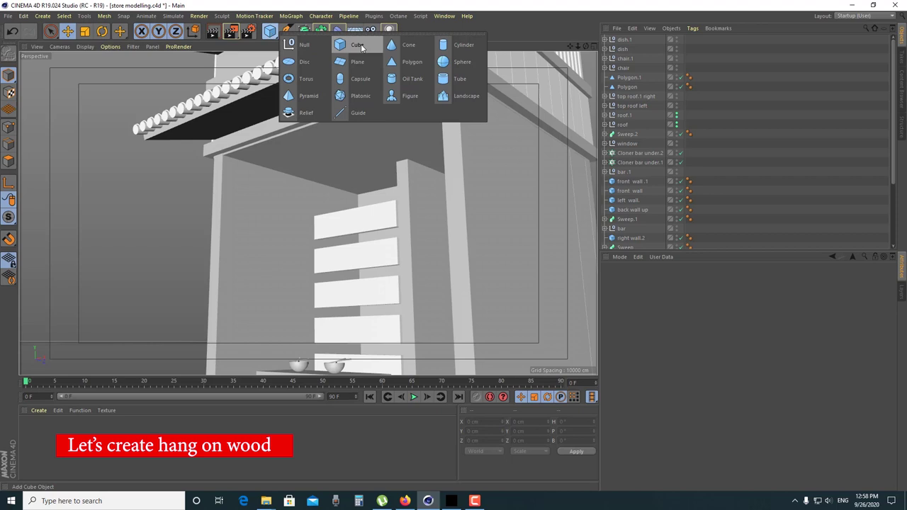
pyautogui.click(361, 44)
pyautogui.scroll(-5, 347, 304)
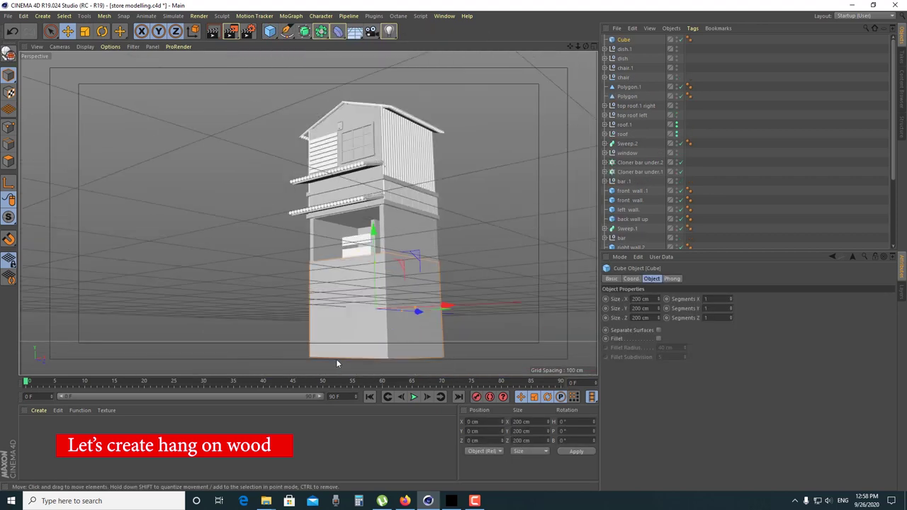
pyautogui.scroll(-1, 368, 340)
pyautogui.moveTo(399, 324)
pyautogui.keyDown('alt'); pyautogui.mouseDown()
pyautogui.moveTo(360, 367)
pyautogui.moveTo(432, 280)
pyautogui.moveTo(373, 282)
pyautogui.moveTo(272, 320)
pyautogui.moveTo(267, 310)
pyautogui.moveTo(283, 290)
pyautogui.moveTo(268, 295)
pyautogui.mouseUp(); pyautogui.keyUp('alt')
pyautogui.scroll(3, 272, 292)
pyautogui.scroll(2, 298, 277)
# Shrink the cube to 10.402 × 21.715 × 8.181 cm and place it at Y 183.526 cm
pyautogui.moveTo(265, 296); pyautogui.dragTo(269, 259)
pyautogui.moveTo(316, 290)
pyautogui.mouseDown()
pyautogui.moveTo(432, 236)
pyautogui.moveTo(414, 197)
pyautogui.moveTo(406, 239)
pyautogui.moveTo(421, 83)
pyautogui.mouseUp()
pyautogui.keyDown('alt'); pyautogui.moveTo(421, 84); pyautogui.dragTo(507, 161); pyautogui.keyUp('alt')
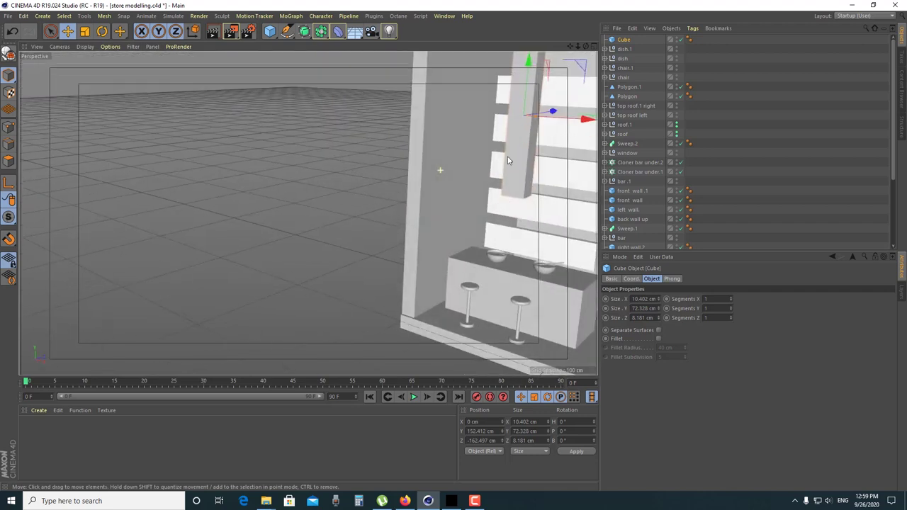
pyautogui.scroll(-5, 360, 230)
pyautogui.moveTo(359, 230)
pyautogui.keyDown('alt'); pyautogui.mouseDown()
pyautogui.moveTo(385, 213)
pyautogui.moveTo(314, 182)
pyautogui.mouseUp(); pyautogui.keyUp('alt')
pyautogui.scroll(3, 384, 226)
pyautogui.scroll(-2, 365, 197)
pyautogui.scroll(3, 304, 178)
pyautogui.scroll(-2, 331, 165)
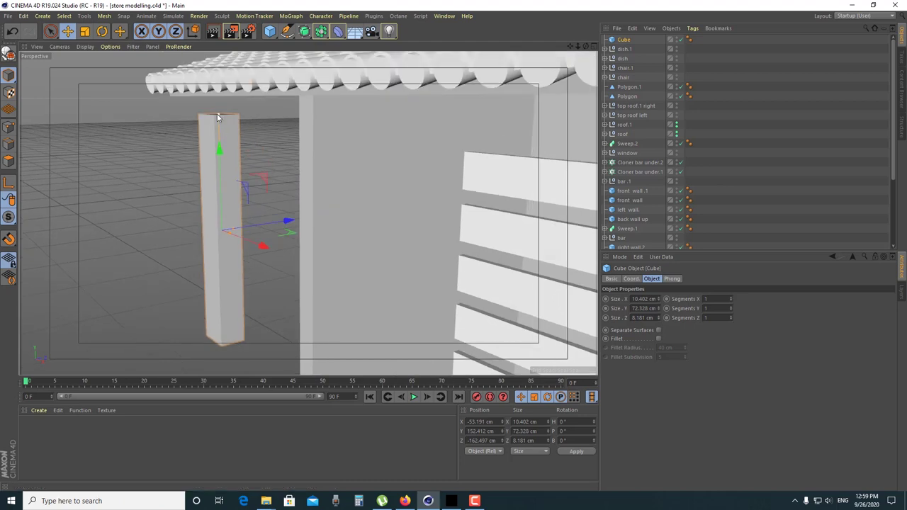
pyautogui.moveTo(217, 117)
pyautogui.mouseDown()
pyautogui.moveTo(216, 181)
pyautogui.moveTo(170, 149)
pyautogui.moveTo(223, 182)
pyautogui.moveTo(216, 222)
pyautogui.moveTo(218, 169)
pyautogui.moveTo(177, 194)
pyautogui.moveTo(212, 210)
pyautogui.moveTo(252, 201)
pyautogui.mouseUp()
# Raise the post to the awning's underside at Y 186.378 cm
pyautogui.click(585, 47)
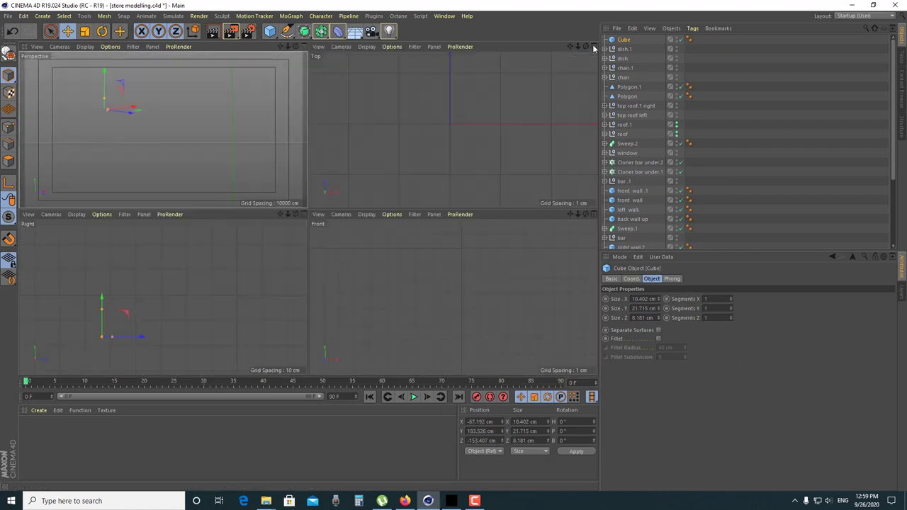
pyautogui.scroll(5, 212, 300)
pyautogui.moveTo(206, 305)
pyautogui.mouseDown()
pyautogui.moveTo(207, 284)
pyautogui.moveTo(229, 308)
pyautogui.mouseUp()
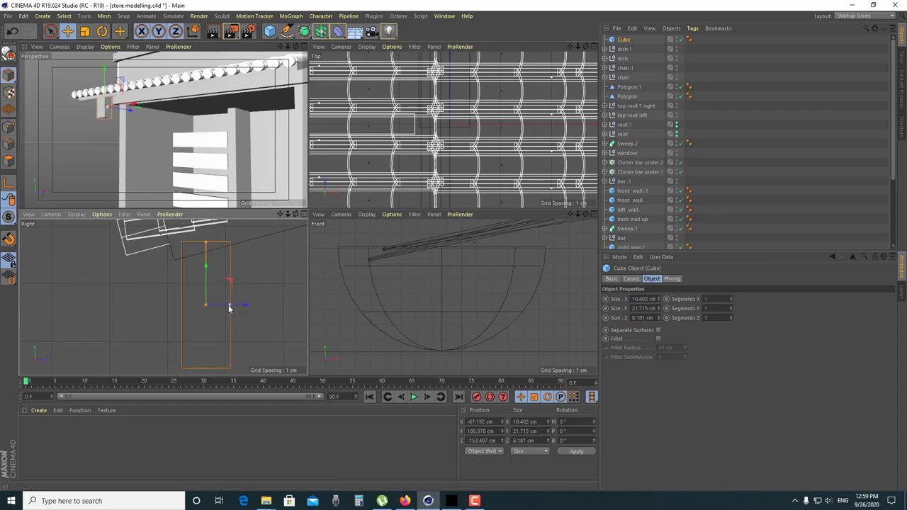
# Slim the post to 19.715 cm tall and 3.181 cm deep
pyautogui.click(658, 299)
pyautogui.click(659, 311)
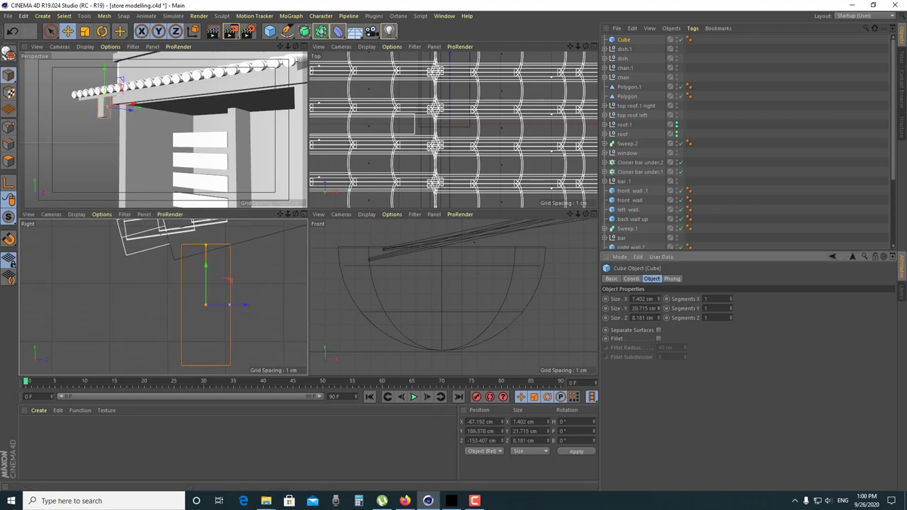
pyautogui.click(659, 310)
pyautogui.moveTo(659, 318); pyautogui.dragTo(658, 333)
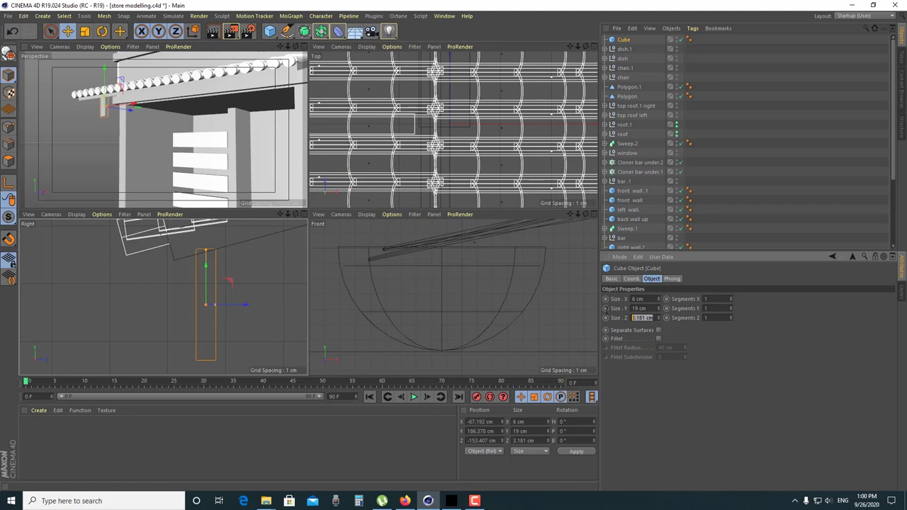
# Set the awning cube's Size Z to 3 cm, making it 6 × 19 × 3 cm, and check the views
pyautogui.write('3')
pyautogui.press('Return')
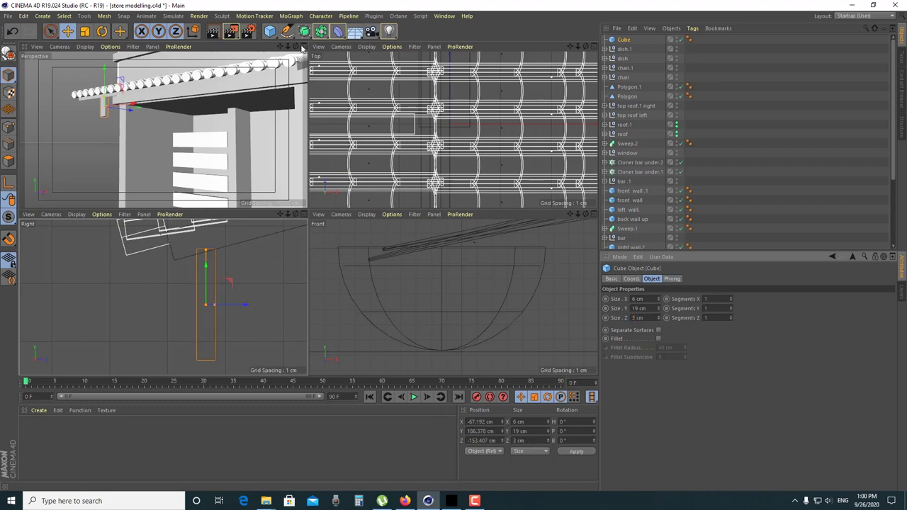
pyautogui.click(303, 47)
pyautogui.scroll(5, 186, 176)
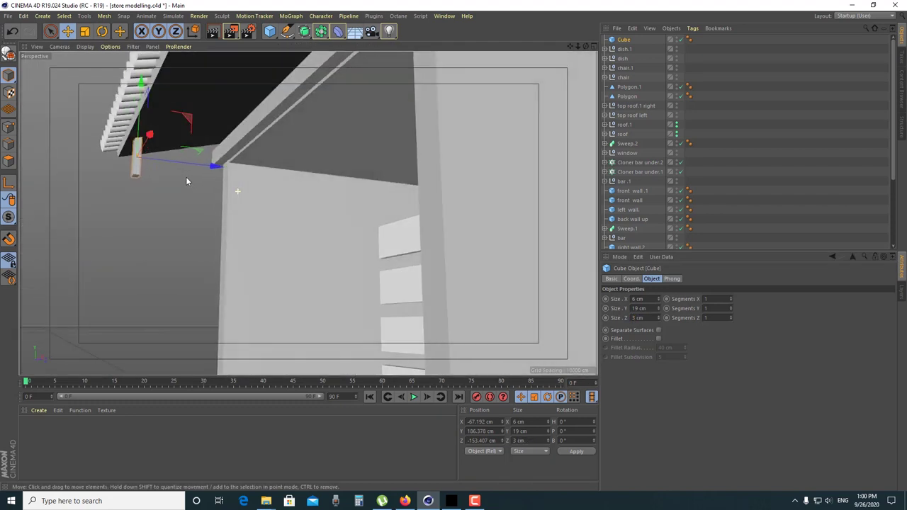
pyautogui.scroll(-3, 198, 185)
pyautogui.scroll(-3, 197, 185)
pyautogui.scroll(-3, 277, 203)
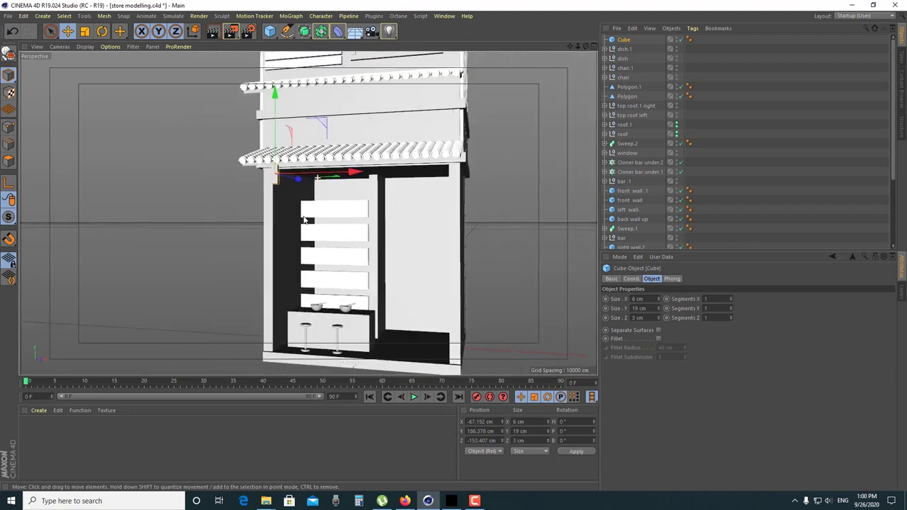
pyautogui.scroll(-2, 277, 203)
pyautogui.scroll(-2, 277, 203)
pyautogui.click(593, 46)
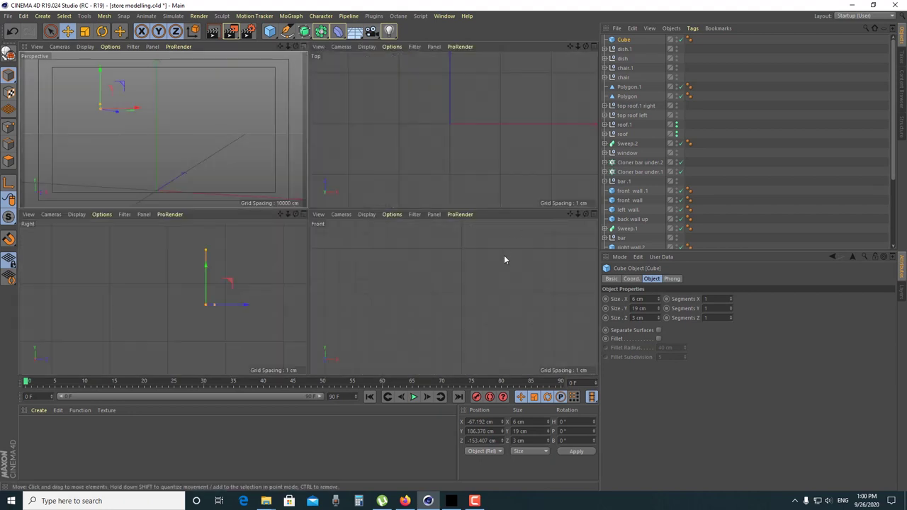
pyautogui.scroll(-3, 495, 282)
pyautogui.scroll(-3, 489, 311)
pyautogui.scroll(-3, 489, 298)
pyautogui.scroll(-3, 469, 319)
pyautogui.scroll(-3, 470, 315)
pyautogui.scroll(-2, 471, 304)
pyautogui.scroll(-3, 473, 291)
pyautogui.scroll(-2, 476, 278)
pyautogui.scroll(2, 468, 287)
pyautogui.scroll(2, 455, 273)
pyautogui.scroll(2, 457, 269)
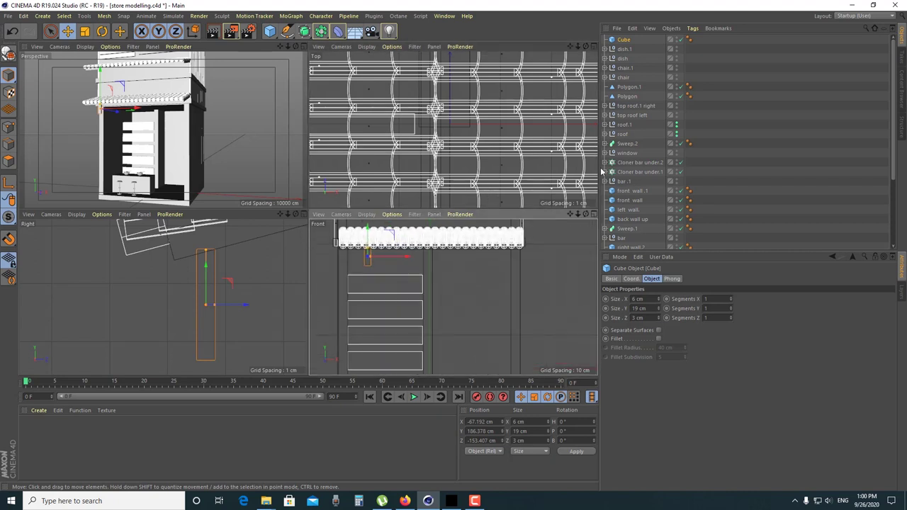
# Rename the cube 'hang', duplicate it to the right, and widen copy hang.2 to 140 cm
pyautogui.doubleClick(624, 40)
pyautogui.write('hang')
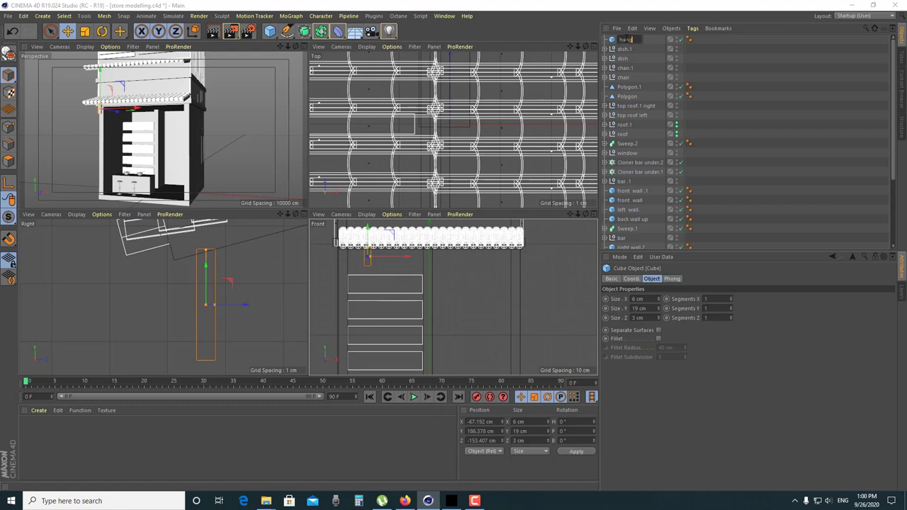
pyautogui.press('Return')
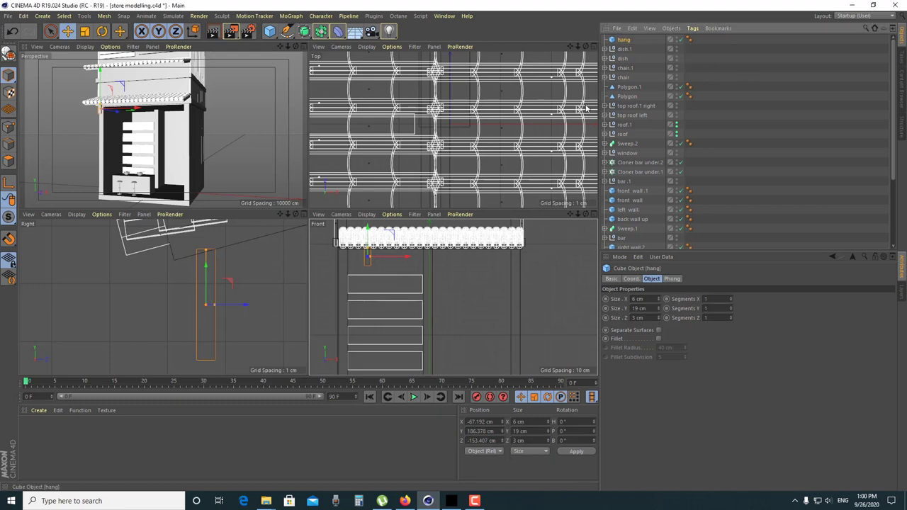
pyautogui.moveTo(403, 268)
pyautogui.keyDown('ctrl'); pyautogui.mouseDown()
pyautogui.moveTo(542, 265)
pyautogui.moveTo(468, 259)
pyautogui.mouseUp(); pyautogui.keyUp('ctrl')
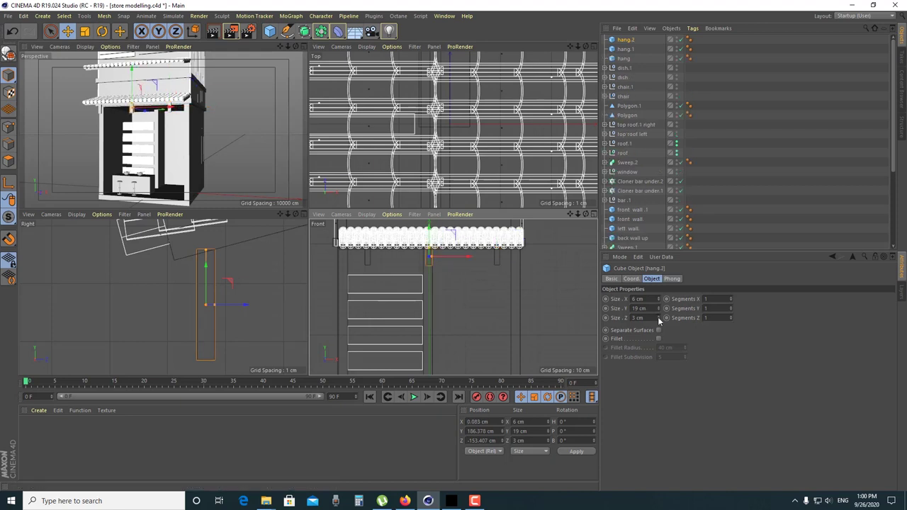
pyautogui.moveTo(659, 300); pyautogui.dragTo(658, 284)
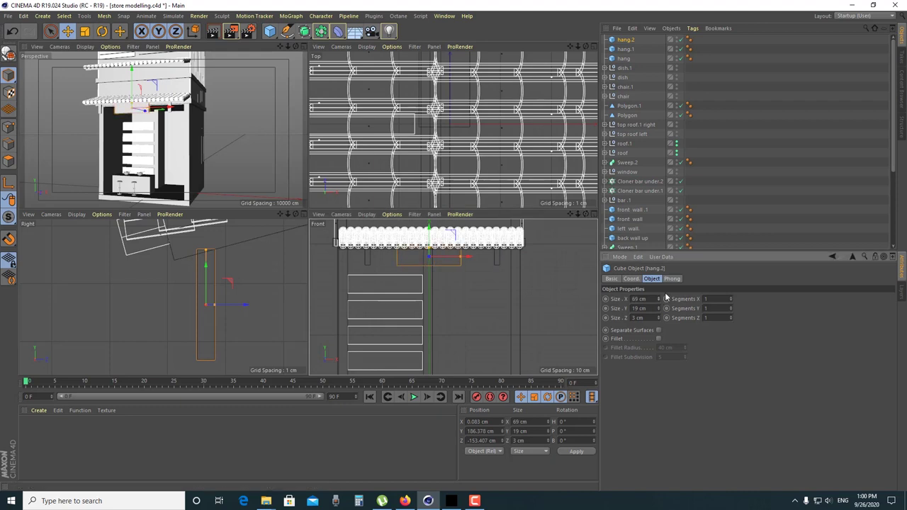
pyautogui.moveTo(658, 298); pyautogui.dragTo(658, 287)
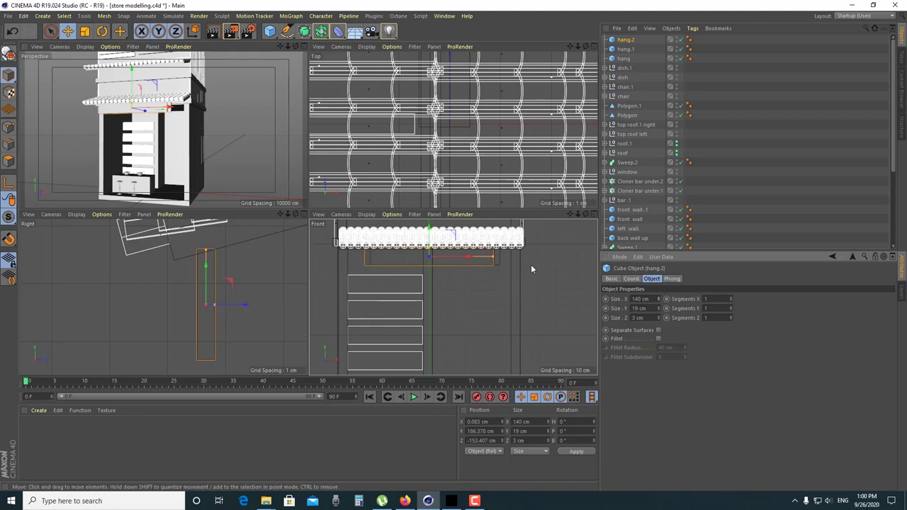
# Shift hang.2 right and resize it to a thin bar, 138 cm wide and 4 cm tall
pyautogui.click(593, 214)
pyautogui.scroll(2, 425, 254)
pyautogui.scroll(2, 362, 276)
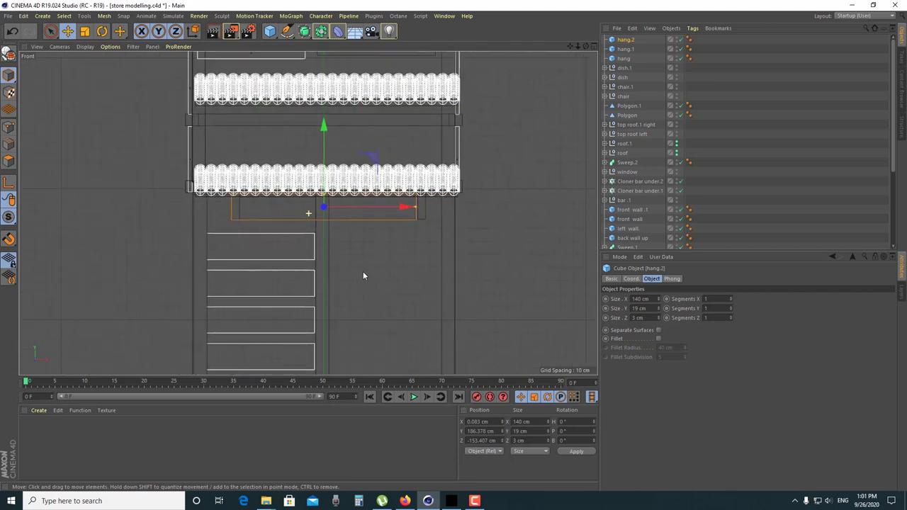
pyautogui.scroll(2, 364, 245)
pyautogui.scroll(-1, 362, 251)
pyautogui.moveTo(372, 172); pyautogui.dragTo(382, 172)
pyautogui.click(658, 298)
pyautogui.moveTo(658, 298); pyautogui.dragTo(658, 304)
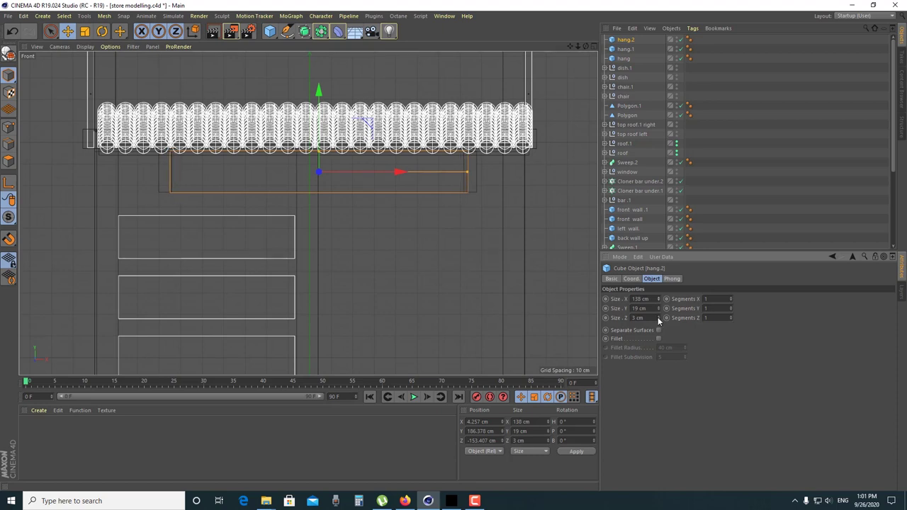
pyautogui.moveTo(659, 309)
pyautogui.mouseDown()
pyautogui.moveTo(658, 333)
pyautogui.moveTo(659, 314)
pyautogui.mouseUp()
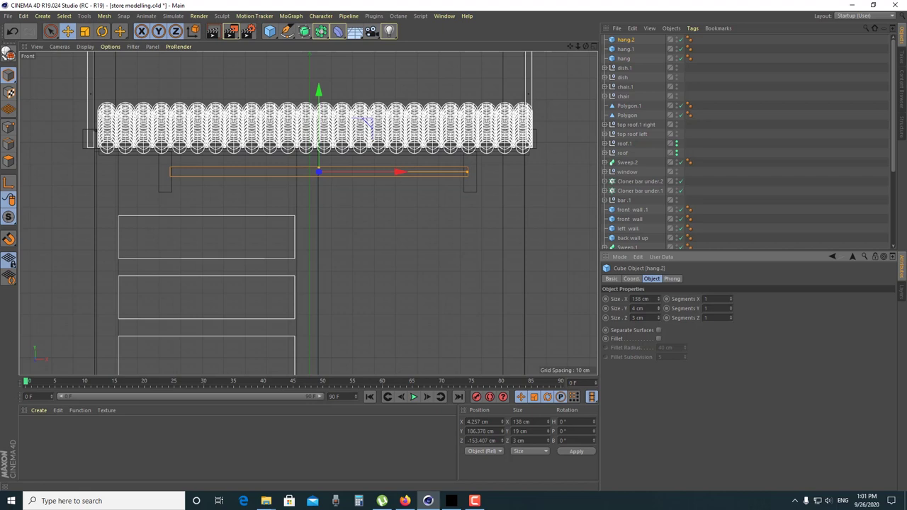
# Raise the hang.2 bar to about 181.6 cm, just under the awning
pyautogui.scroll(2, 390, 228)
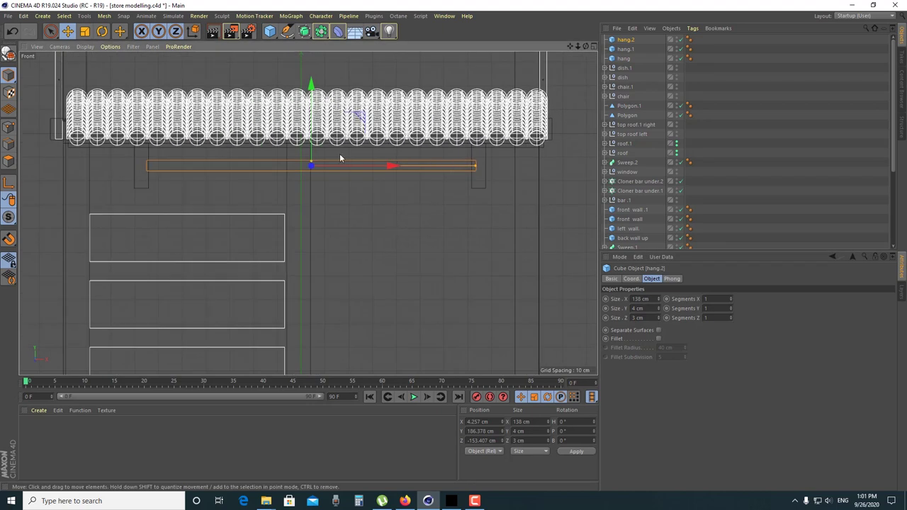
pyautogui.moveTo(312, 149); pyautogui.dragTo(312, 163)
pyautogui.moveTo(311, 104); pyautogui.dragTo(312, 99)
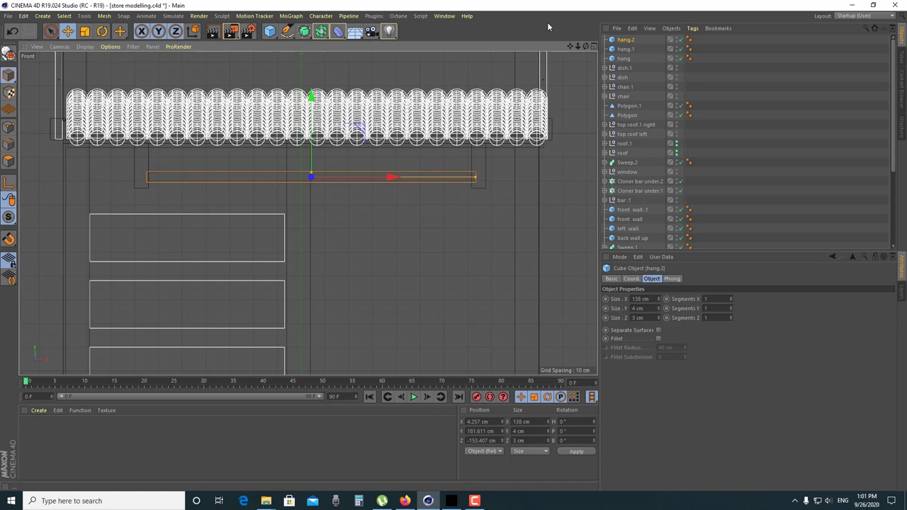
pyautogui.click(594, 46)
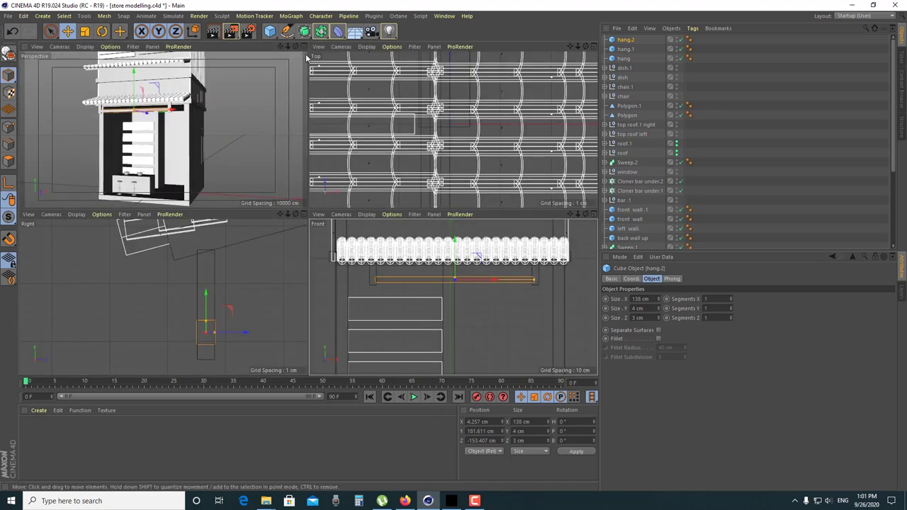
# Select hang.2, hang.1 and hang, then group them under a new null with Alt+G
pyautogui.middleClick(280, 205)
pyautogui.scroll(2, 305, 204)
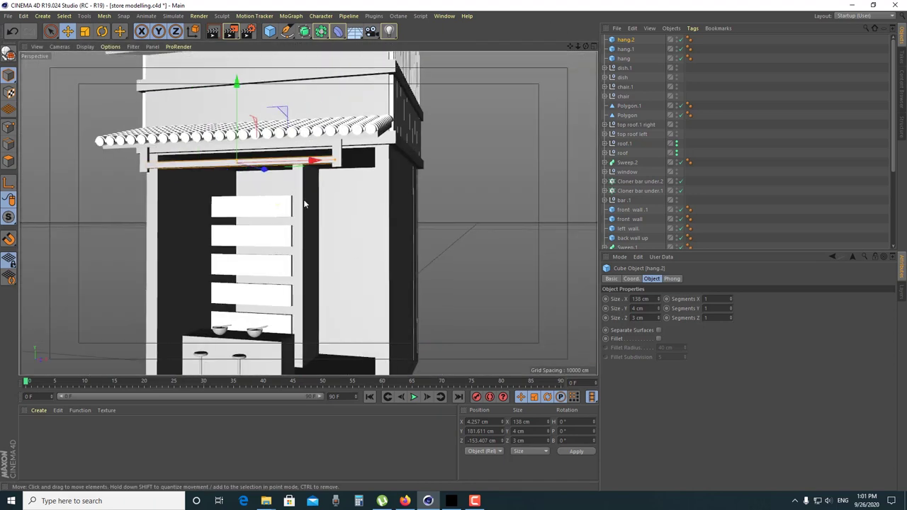
pyautogui.click(475, 204)
pyautogui.moveTo(320, 197)
pyautogui.keyDown('alt'); pyautogui.mouseDown()
pyautogui.moveTo(371, 208)
pyautogui.moveTo(389, 190)
pyautogui.moveTo(375, 185)
pyautogui.moveTo(324, 203)
pyautogui.moveTo(336, 195)
pyautogui.mouseUp(); pyautogui.keyUp('alt')
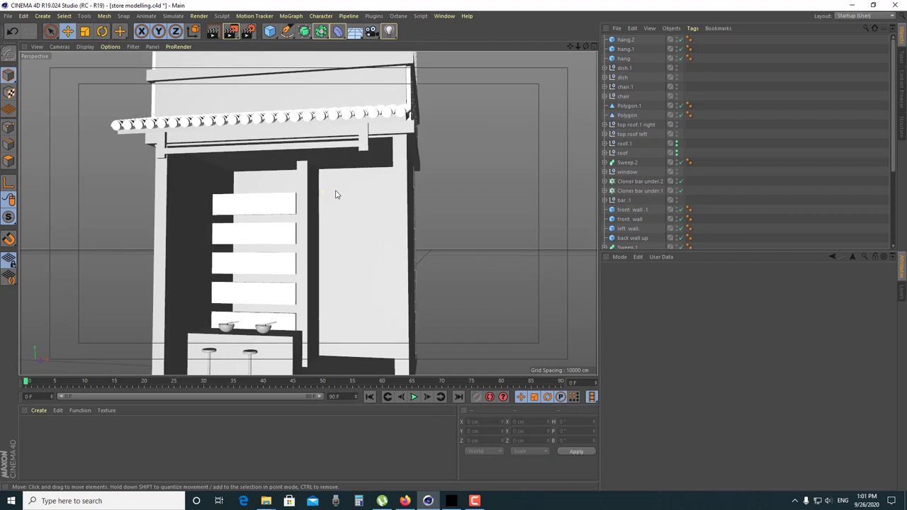
pyautogui.click(625, 40)
pyautogui.keyDown('shift'); pyautogui.click(624, 49); pyautogui.keyUp('shift')
pyautogui.keyDown('shift'); pyautogui.click(626, 59); pyautogui.keyUp('shift')
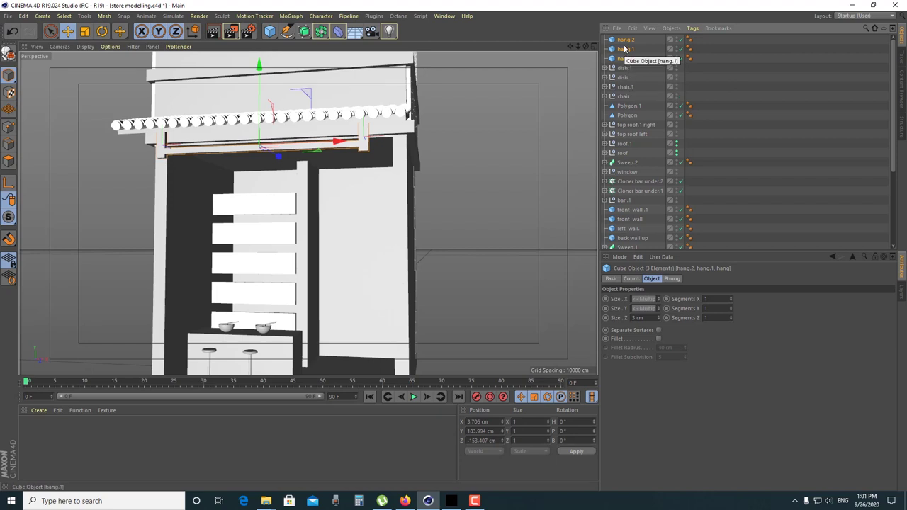
pyautogui.hotkey('alt', 'g')
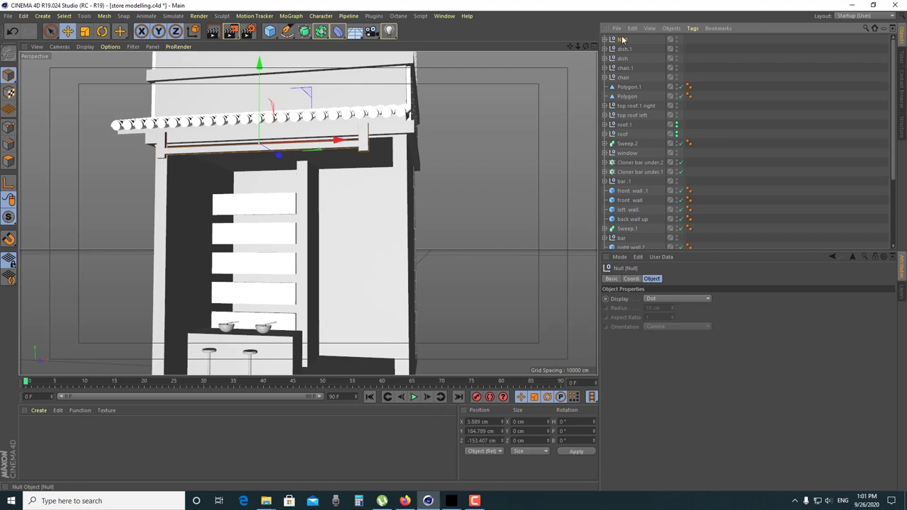
# Rename the new null group 'wood hang on'
pyautogui.doubleClick(622, 39)
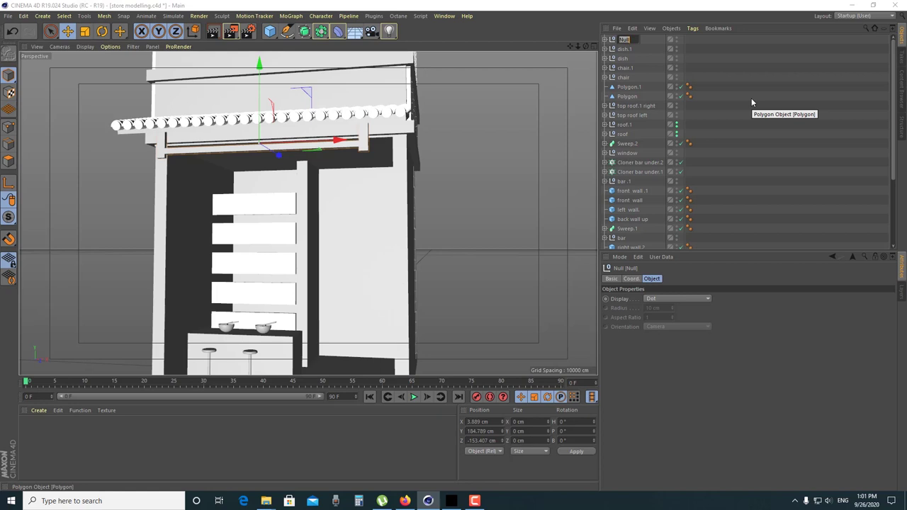
pyautogui.write('foo')
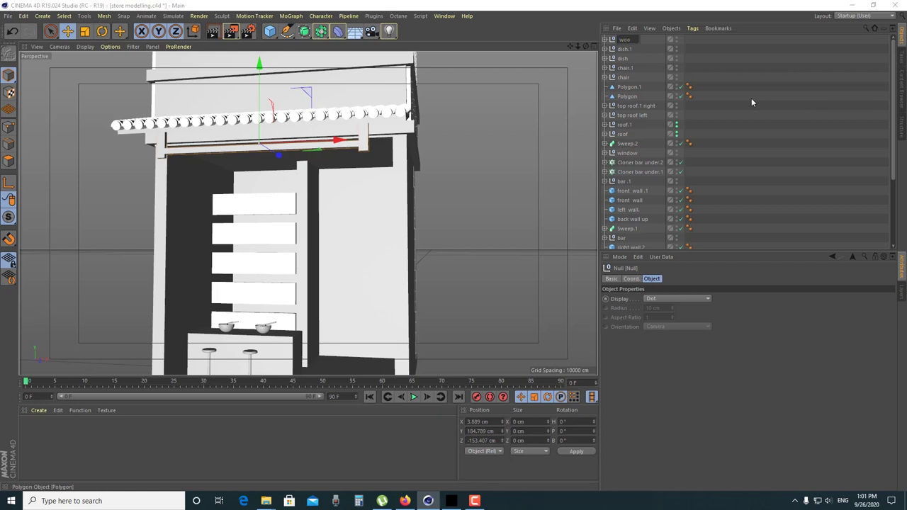
pyautogui.write('d hung')
pyautogui.write('er')
pyautogui.press('Return')
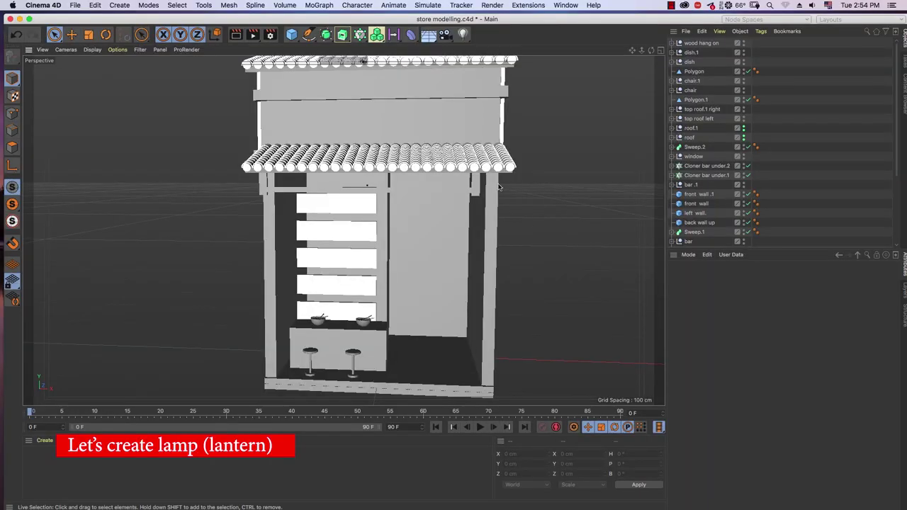
# Add a Sphere primitive to the scene and begin renaming it lamp
pyautogui.moveTo(472, 173)
pyautogui.keyDown('alt'); pyautogui.mouseDown()
pyautogui.moveTo(476, 145)
pyautogui.moveTo(401, 214)
pyautogui.moveTo(418, 213)
pyautogui.mouseUp(); pyautogui.keyUp('alt')
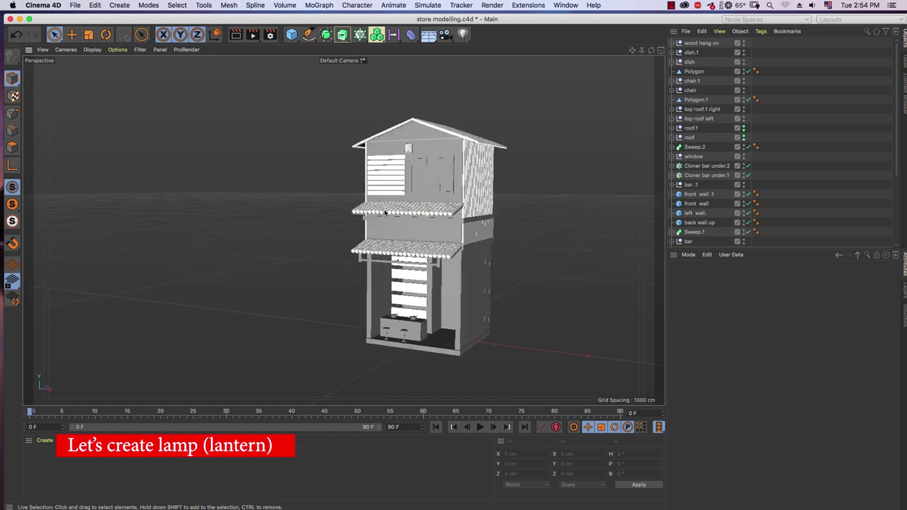
pyautogui.click(289, 35)
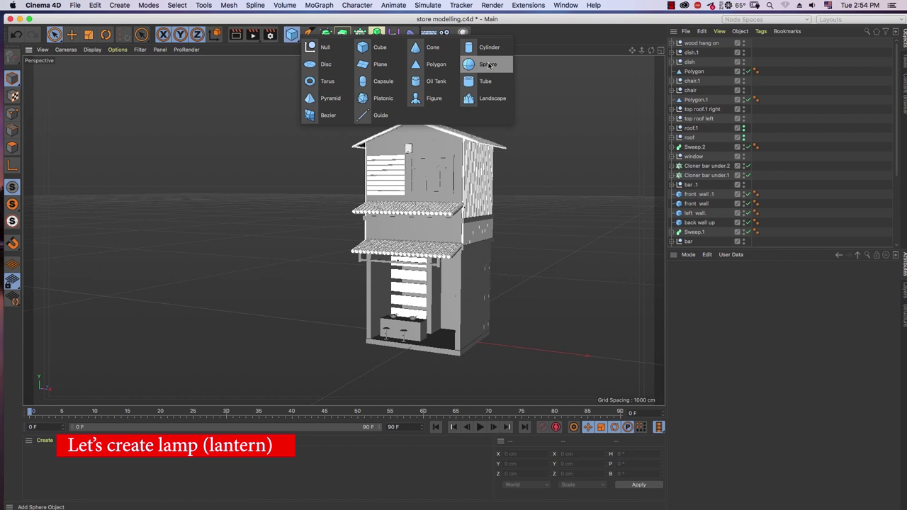
pyautogui.click(489, 65)
pyautogui.doubleClick(694, 43)
pyautogui.write('lamp')
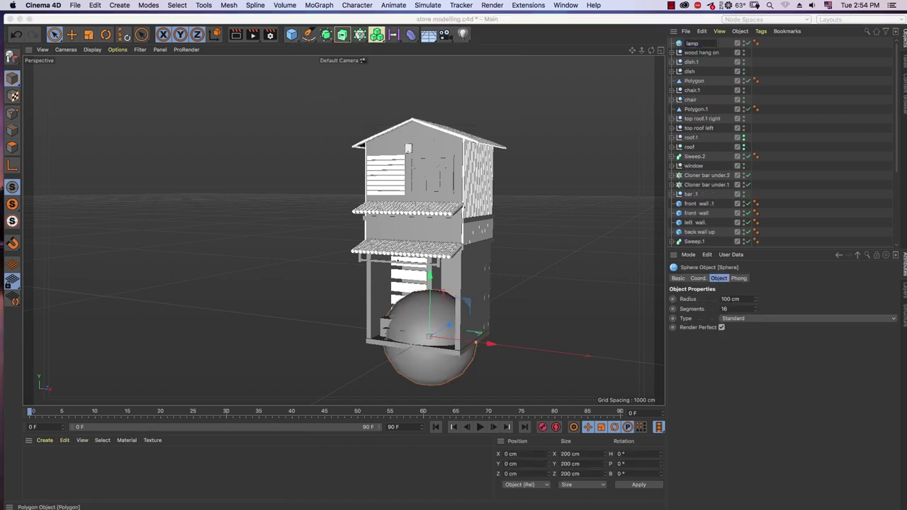
# Confirm the name lamp, move the sphere forward, and shrink it to about 29 cm radius
pyautogui.press('Return')
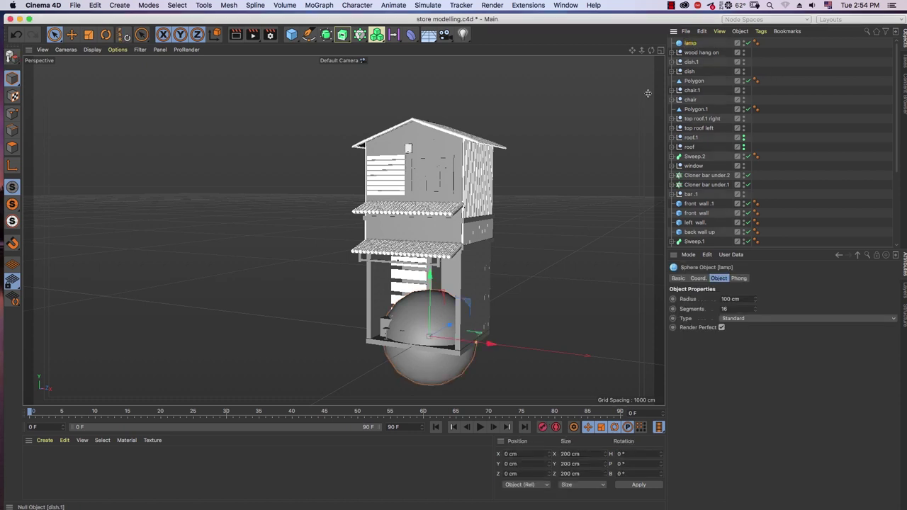
pyautogui.moveTo(448, 325); pyautogui.dragTo(407, 348)
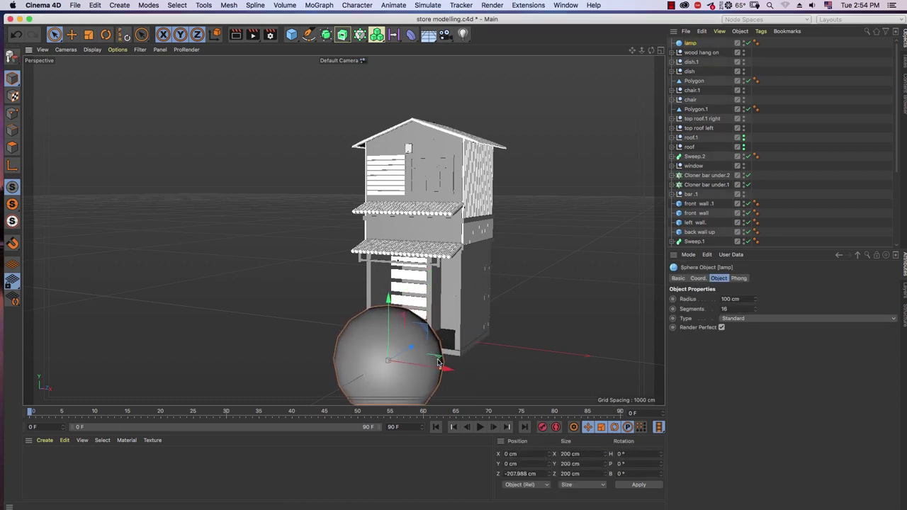
pyautogui.click(660, 52)
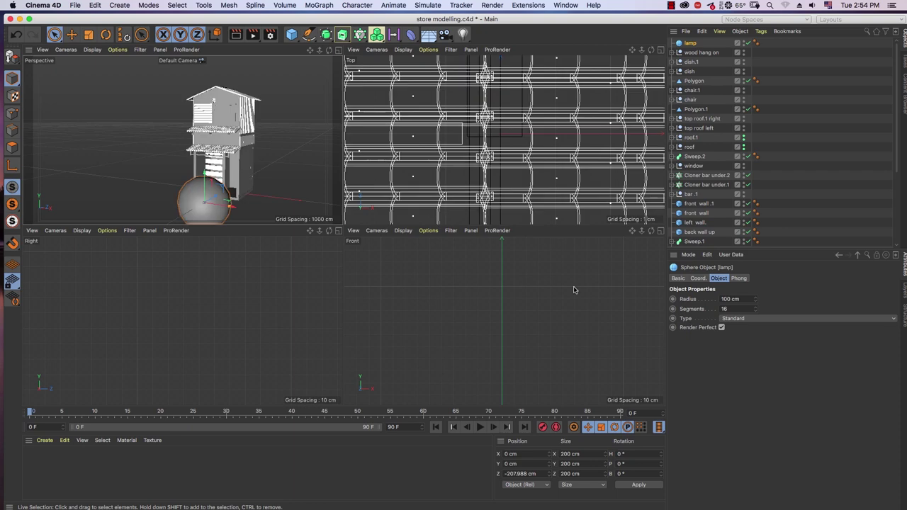
pyautogui.scroll(-5, 555, 330)
pyautogui.scroll(-3, 559, 351)
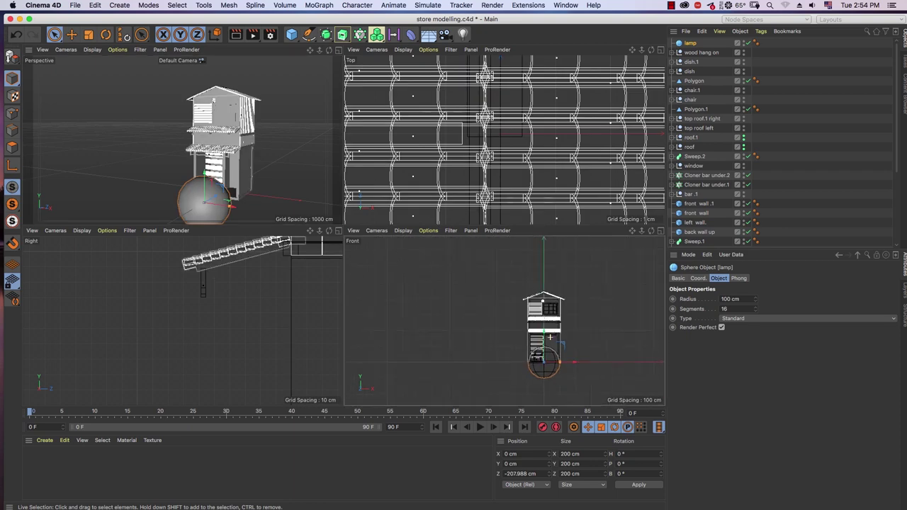
pyautogui.moveTo(565, 374); pyautogui.dragTo(551, 374)
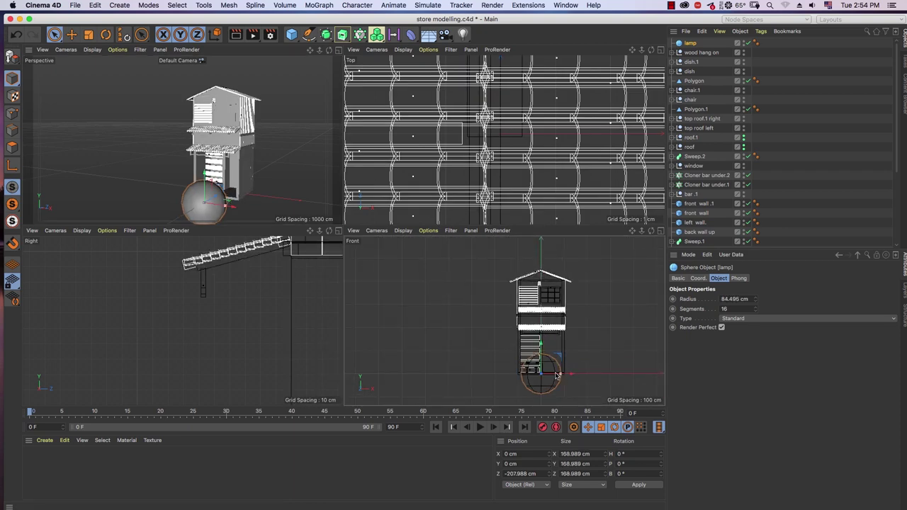
pyautogui.moveTo(755, 299); pyautogui.dragTo(755, 307)
# Move the lamp sphere left and up toward the roof, shrinking it to about 19 cm radius
pyautogui.scroll(2, 581, 358)
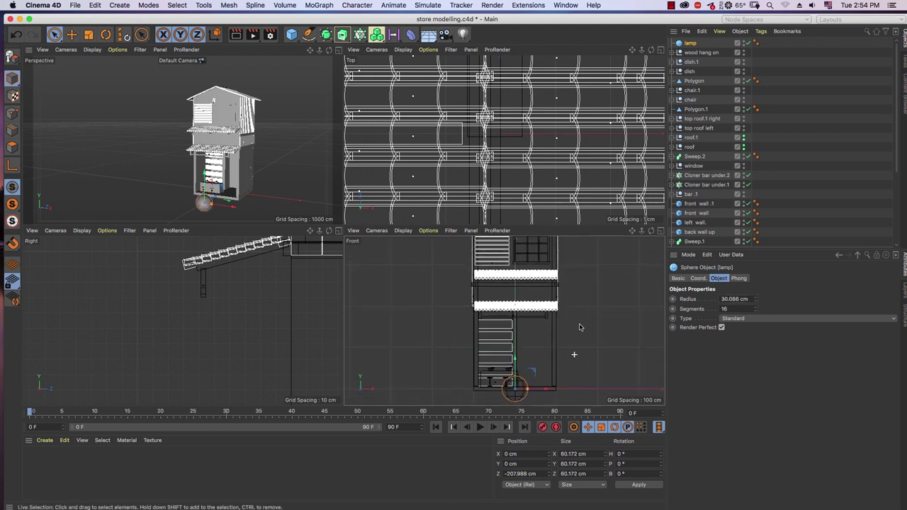
pyautogui.scroll(2, 580, 351)
pyautogui.moveTo(579, 325); pyautogui.dragTo(588, 306, button='middle')
pyautogui.moveTo(545, 373); pyautogui.dragTo(520, 374)
pyautogui.moveTo(494, 347); pyautogui.dragTo(477, 286)
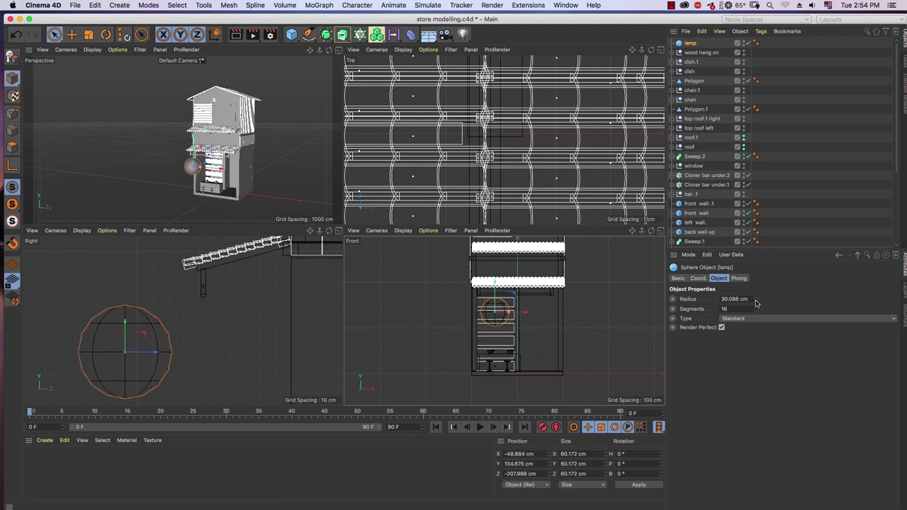
pyautogui.moveTo(756, 300); pyautogui.dragTo(756, 350)
# Place the lamp beside the post near X -61.7, Y 149, Z -159 cm with 10.5 cm radius
pyautogui.scroll(2, 496, 311)
pyautogui.scroll(2, 507, 276)
pyautogui.scroll(1, 508, 276)
pyautogui.moveTo(506, 318); pyautogui.dragTo(486, 293)
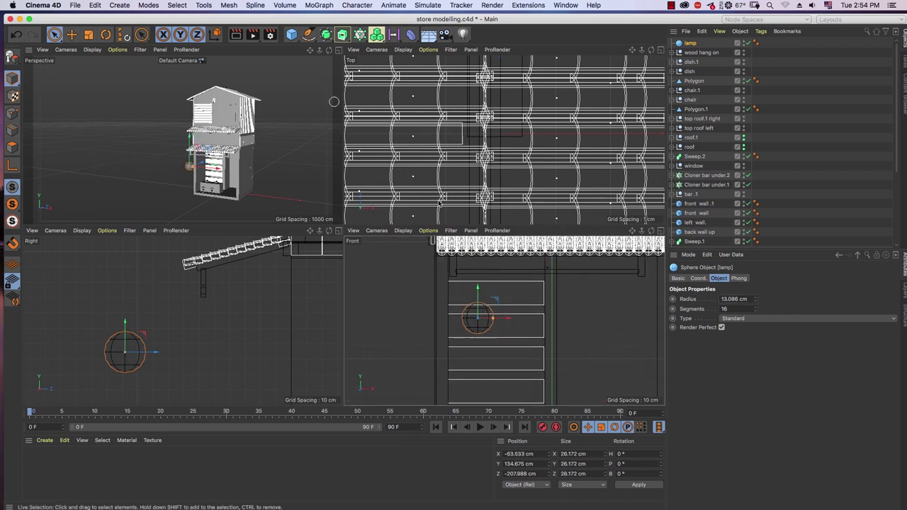
pyautogui.moveTo(156, 351)
pyautogui.mouseDown()
pyautogui.moveTo(199, 328)
pyautogui.moveTo(203, 309)
pyautogui.mouseUp()
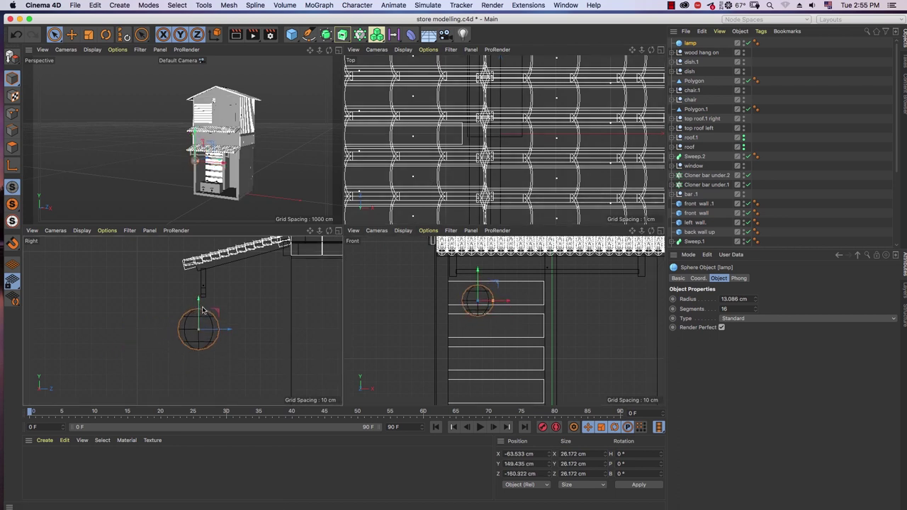
pyautogui.scroll(3, 223, 287)
pyautogui.moveTo(209, 355); pyautogui.dragTo(216, 354)
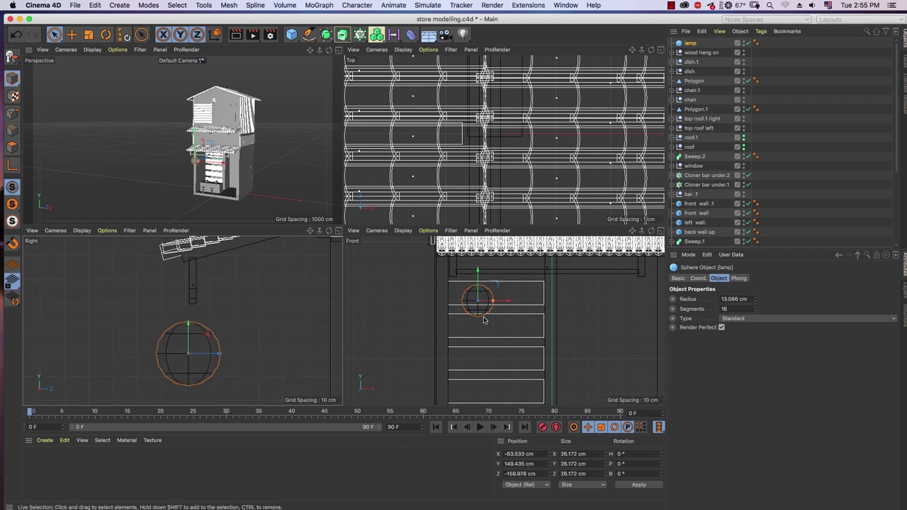
pyautogui.scroll(3, 496, 305)
pyautogui.scroll(2, 485, 307)
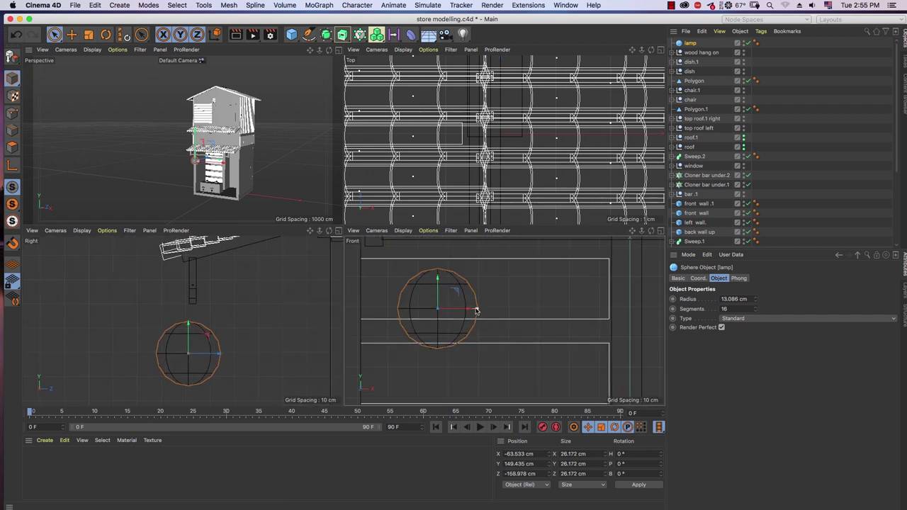
pyautogui.moveTo(477, 310); pyautogui.dragTo(468, 310)
pyautogui.scroll(-2, 487, 315)
pyautogui.scroll(-1, 487, 314)
pyautogui.moveTo(477, 309); pyautogui.dragTo(482, 309)
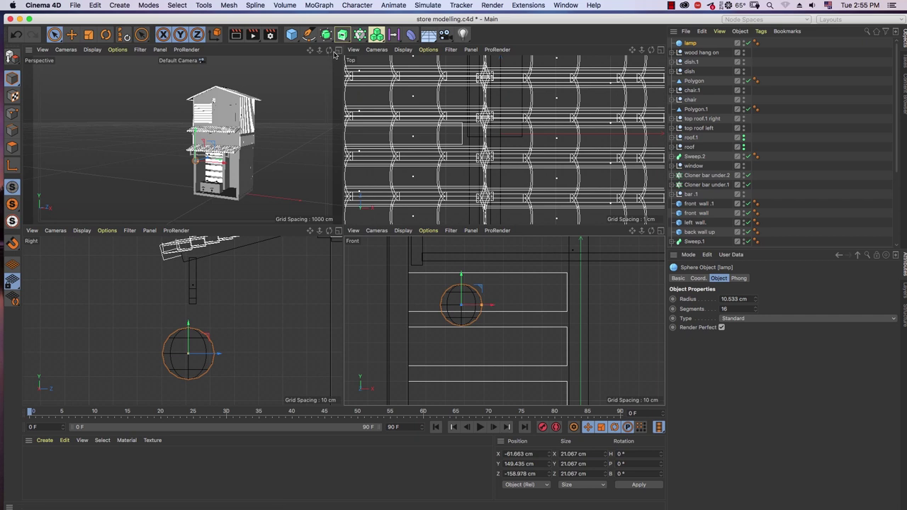
# Adjust the lamp sphere's Segments count, trying values from 6 to 9, and commit it
pyautogui.middleClick(338, 53)
pyautogui.scroll(5, 402, 260)
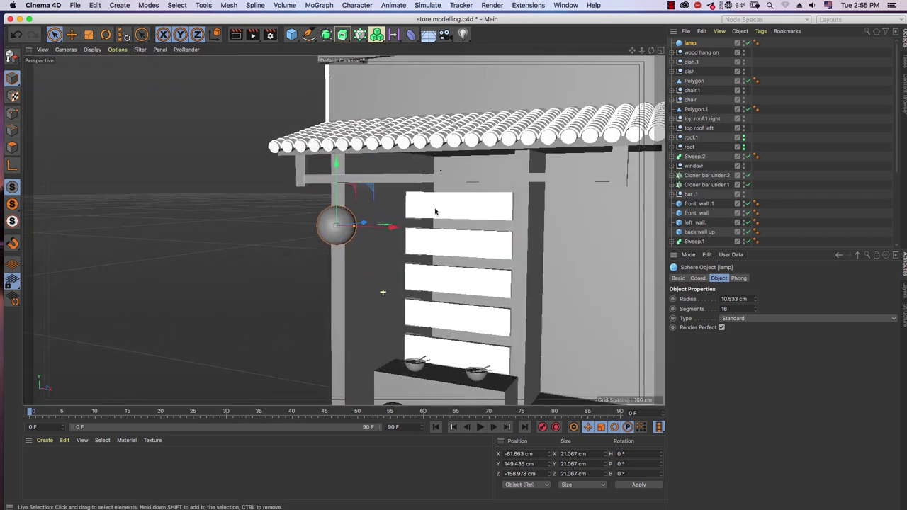
pyautogui.keyDown('alt'); pyautogui.moveTo(404, 260); pyautogui.dragTo(418, 248); pyautogui.keyUp('alt')
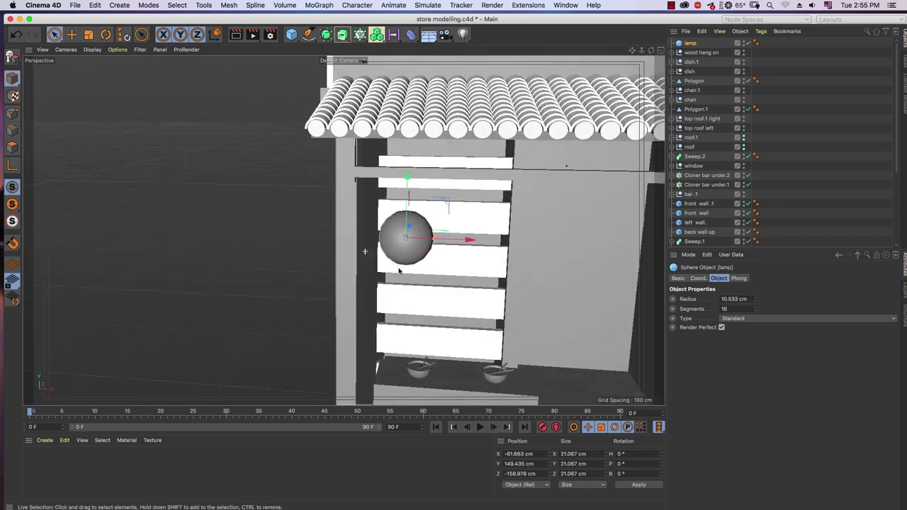
pyautogui.doubleClick(724, 309)
pyautogui.write('25')
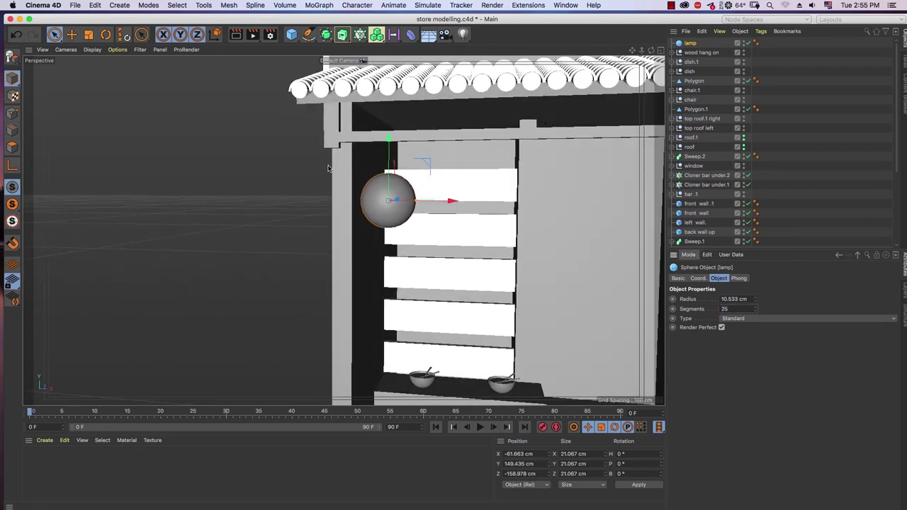
pyautogui.keyDown('alt'); pyautogui.moveTo(328, 167); pyautogui.dragTo(375, 256); pyautogui.keyUp('alt')
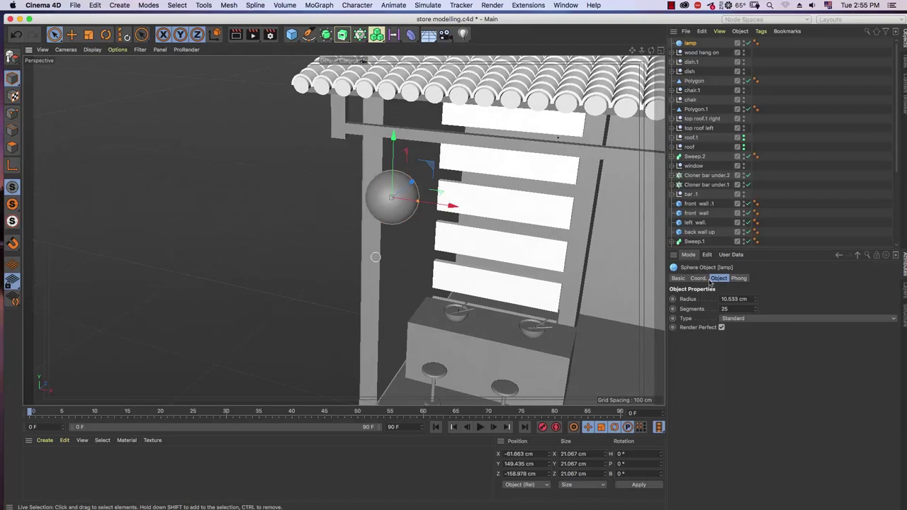
pyautogui.moveTo(755, 309)
pyautogui.mouseDown()
pyautogui.moveTo(756, 325)
pyautogui.moveTo(755, 309)
pyautogui.mouseUp()
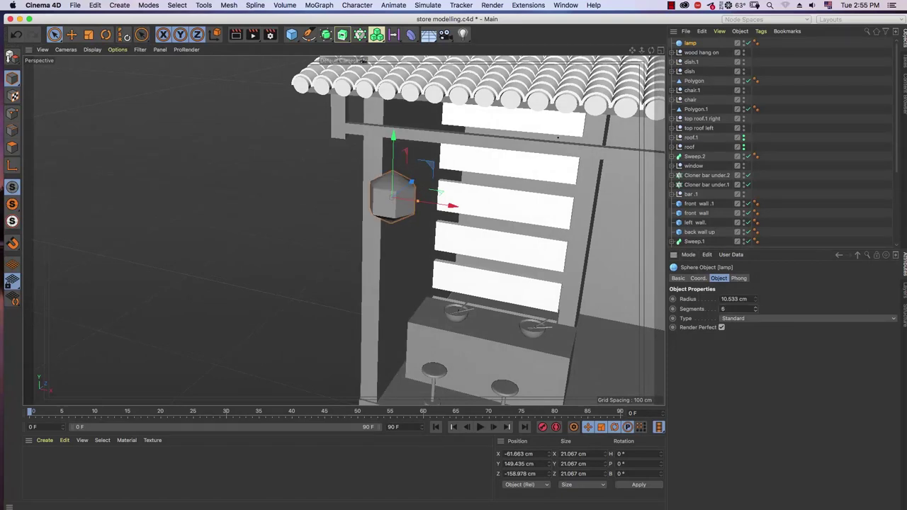
pyautogui.click(755, 310)
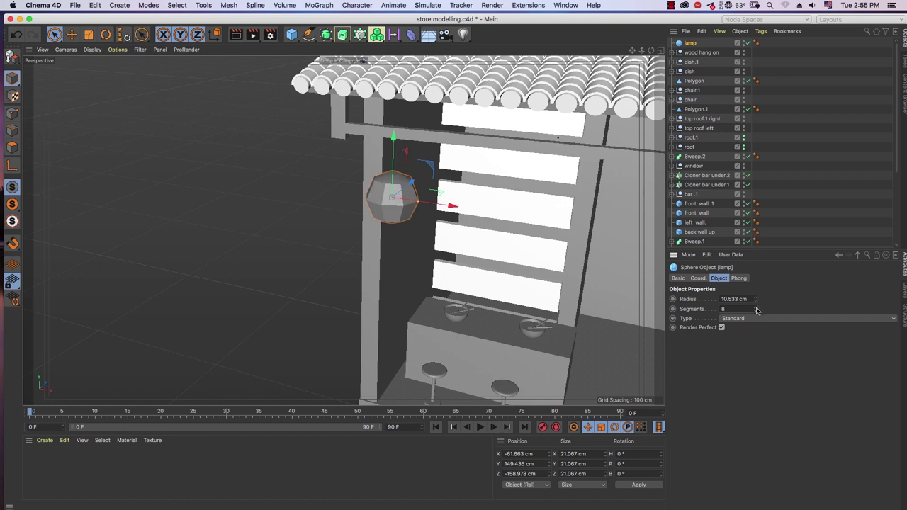
pyautogui.click(755, 309)
pyautogui.click(755, 311)
pyautogui.click(755, 312)
pyautogui.moveTo(453, 247)
pyautogui.keyDown('alt'); pyautogui.mouseDown()
pyautogui.moveTo(475, 216)
pyautogui.moveTo(443, 229)
pyautogui.mouseUp(); pyautogui.keyUp('alt')
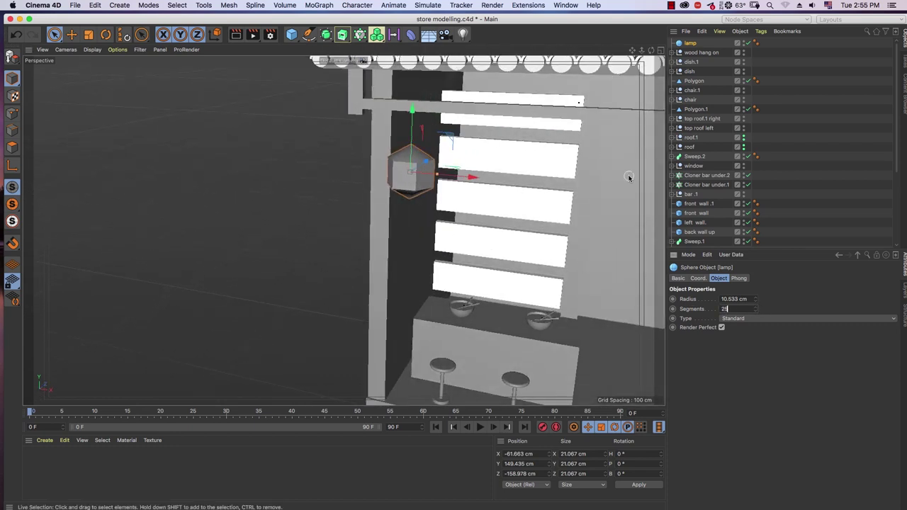
pyautogui.press('Return')
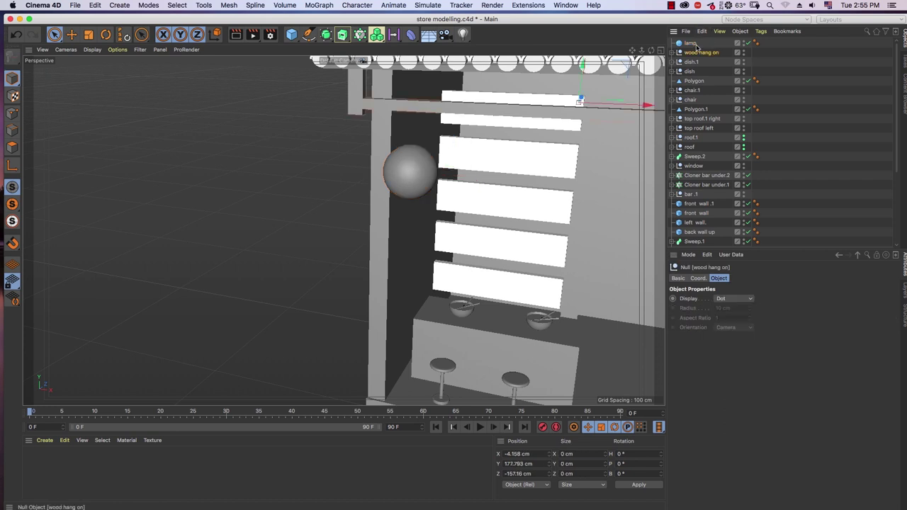
# Add a cylinder and thin it to about 8.7 cm radius
pyautogui.click(291, 34)
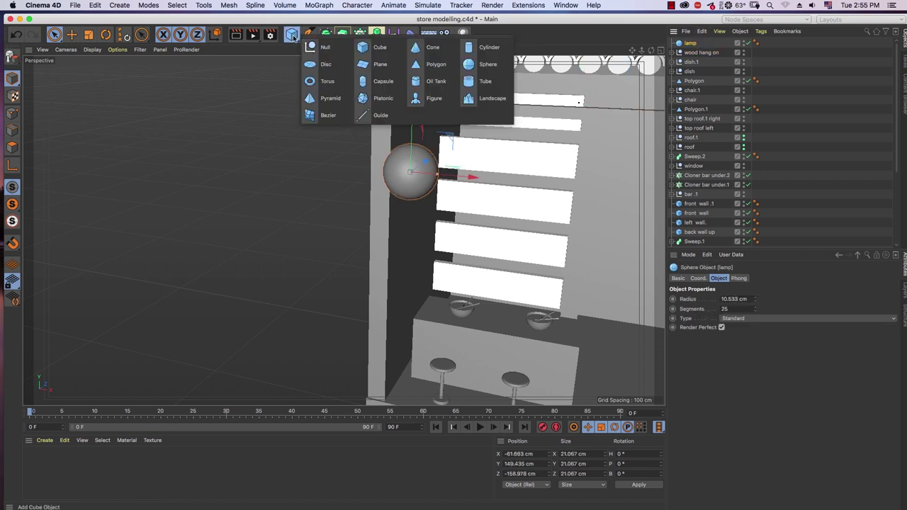
pyautogui.click(489, 48)
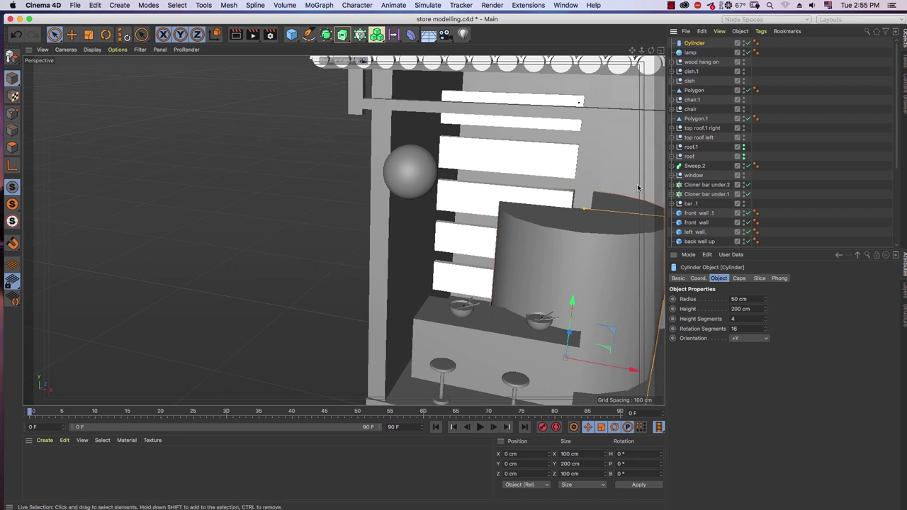
pyautogui.middleClick(547, 306)
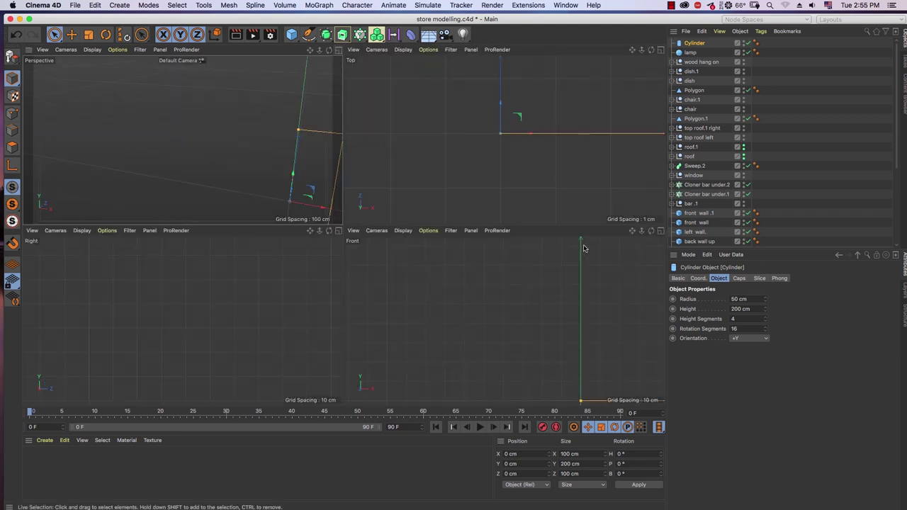
pyautogui.scroll(-3, 548, 306)
pyautogui.scroll(-3, 567, 319)
pyautogui.scroll(-2, 588, 330)
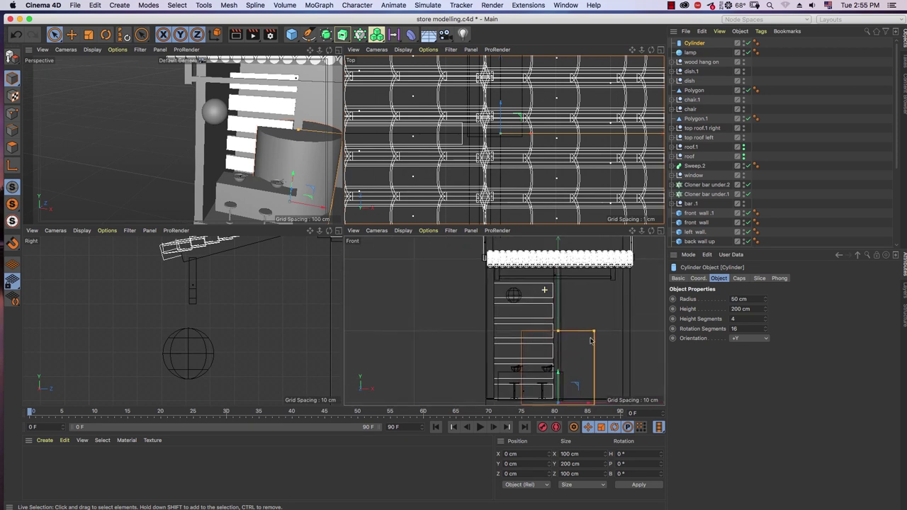
pyautogui.moveTo(592, 333); pyautogui.dragTo(561, 333)
pyautogui.scroll(1, 578, 319)
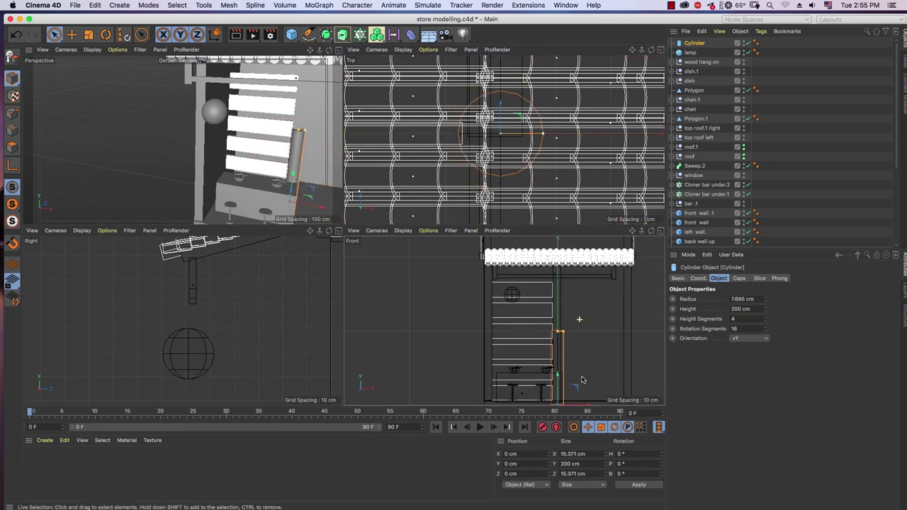
pyautogui.scroll(-1, 581, 343)
# Shorten the cylinder and move it left, up and back to the lamp's position
pyautogui.moveTo(585, 388)
pyautogui.mouseDown()
pyautogui.moveTo(551, 388)
pyautogui.moveTo(525, 321)
pyautogui.mouseUp()
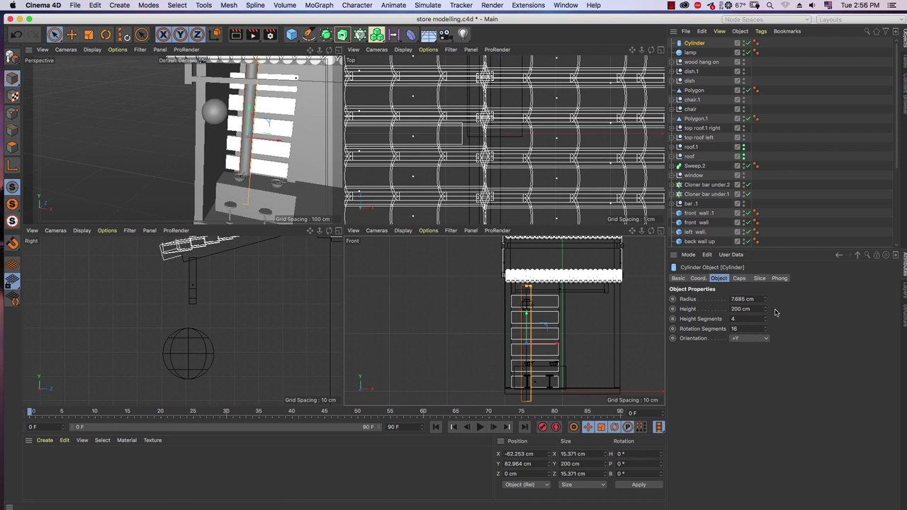
pyautogui.moveTo(764, 308); pyautogui.dragTo(722, 308)
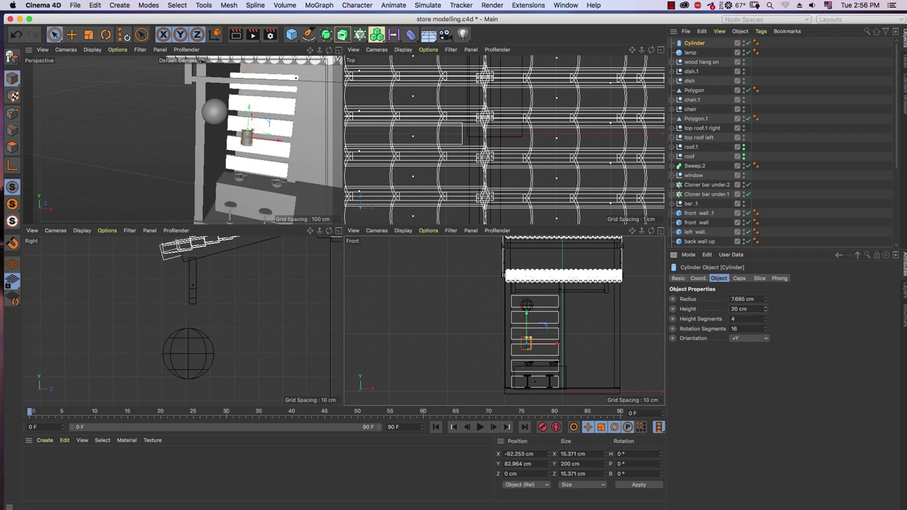
pyautogui.moveTo(527, 333); pyautogui.dragTo(522, 292)
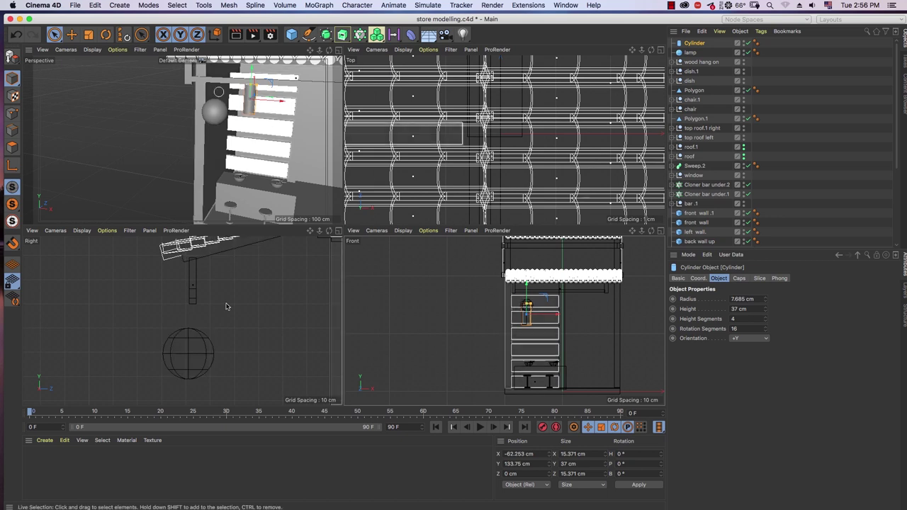
pyautogui.scroll(-4, 238, 379)
pyautogui.scroll(-2, 238, 379)
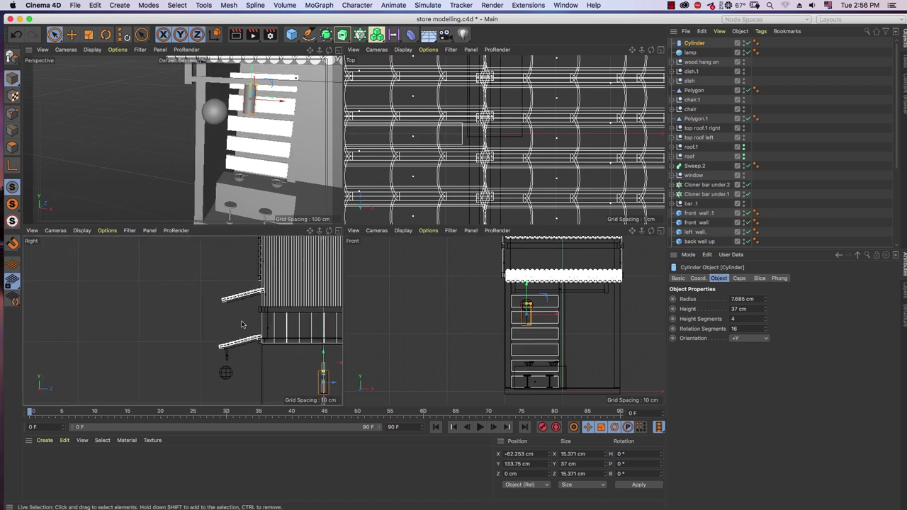
pyautogui.scroll(-2, 196, 318)
pyautogui.moveTo(310, 324); pyautogui.dragTo(213, 330)
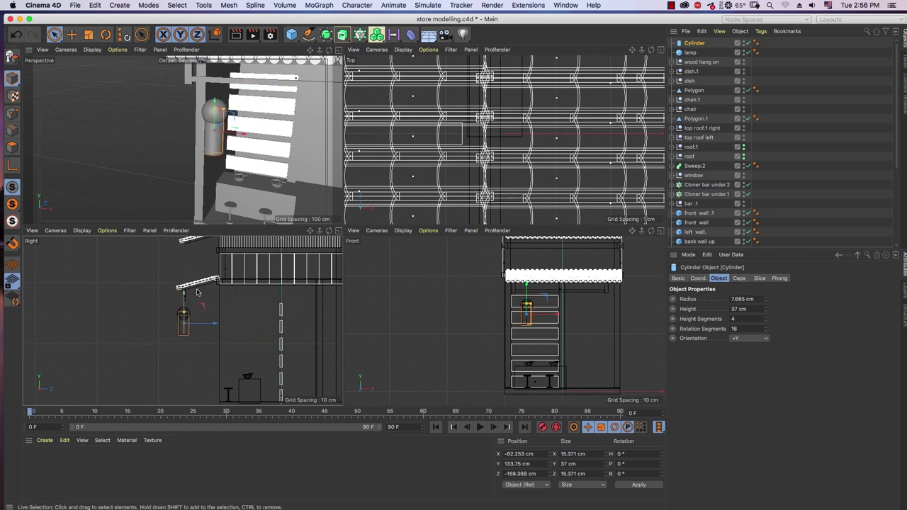
pyautogui.scroll(2, 198, 362)
pyautogui.scroll(2, 198, 362)
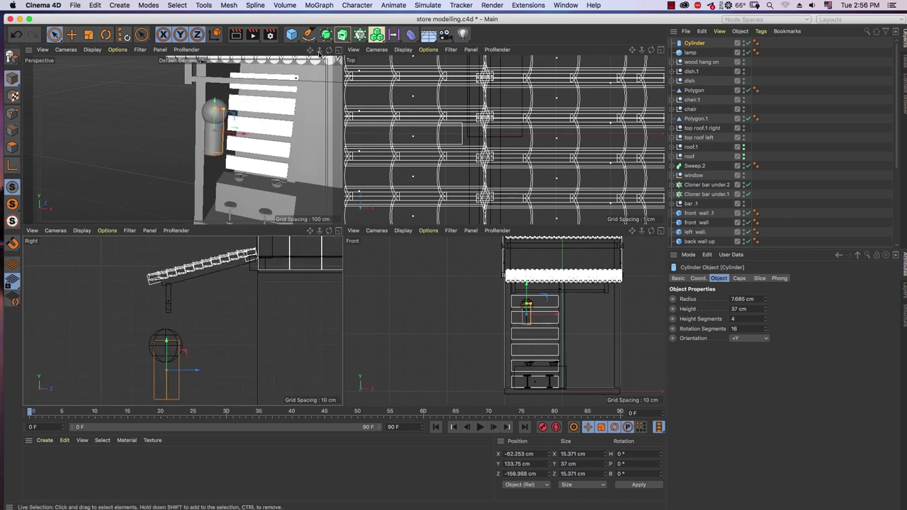
# Parent the cylinder under the lamp sphere in the Object Manager
pyautogui.middleClick(341, 62)
pyautogui.moveTo(341, 63)
pyautogui.keyDown('alt'); pyautogui.mouseDown()
pyautogui.moveTo(471, 141)
pyautogui.moveTo(423, 174)
pyautogui.moveTo(408, 174)
pyautogui.mouseUp(); pyautogui.keyUp('alt')
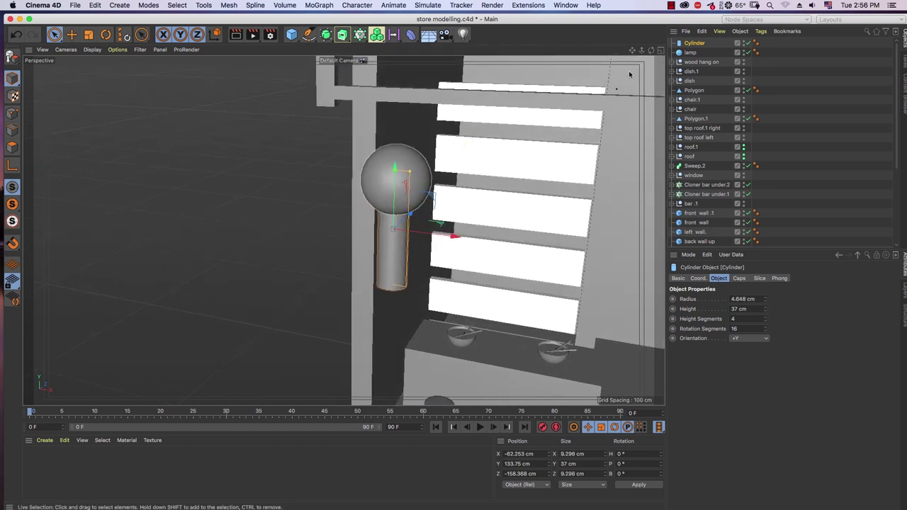
pyautogui.moveTo(698, 53); pyautogui.dragTo(700, 56)
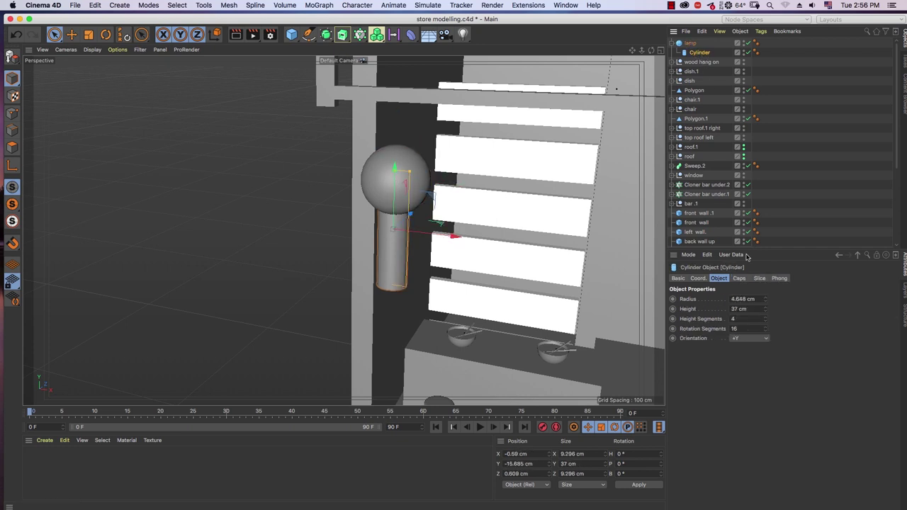
# Set the cylinder's P.X, P.Y and P.Z to 0 to centre it on the lamp
pyautogui.click(698, 279)
pyautogui.write('0')
pyautogui.press('Return')
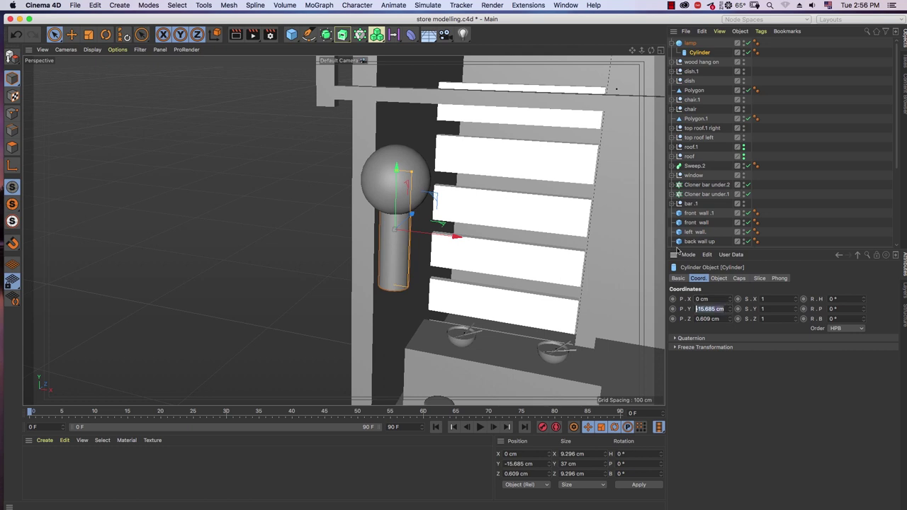
pyautogui.write('0')
pyautogui.press('Return')
pyautogui.click(723, 318)
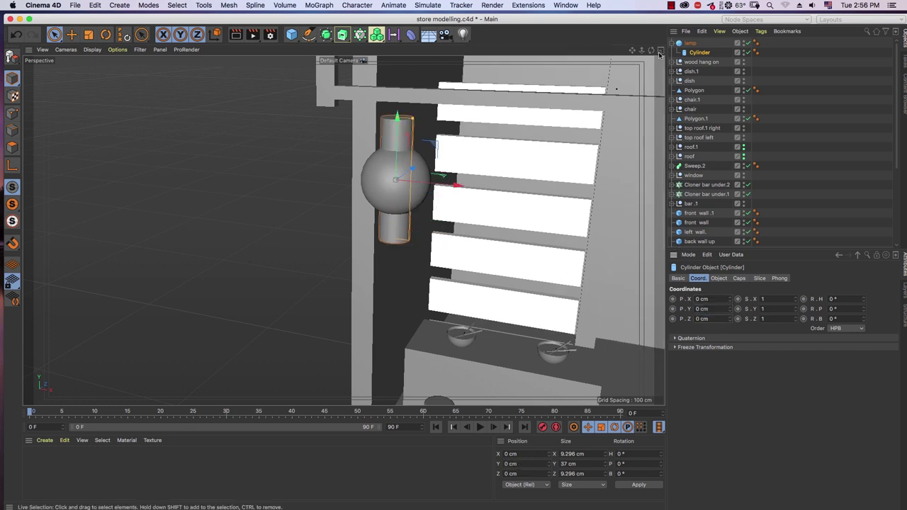
# Shorten the cylinder from both ends to about 22.9 cm tall in the Front view
pyautogui.middleClick(527, 293)
pyautogui.scroll(5, 576, 250)
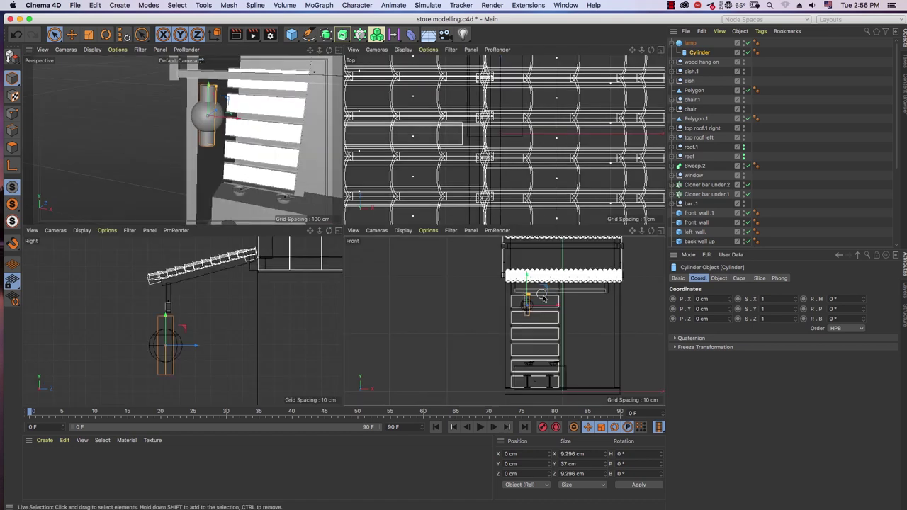
pyautogui.moveTo(464, 351)
pyautogui.mouseDown(button='middle')
pyautogui.moveTo(518, 273)
pyautogui.moveTo(540, 259)
pyautogui.mouseUp(button='middle')
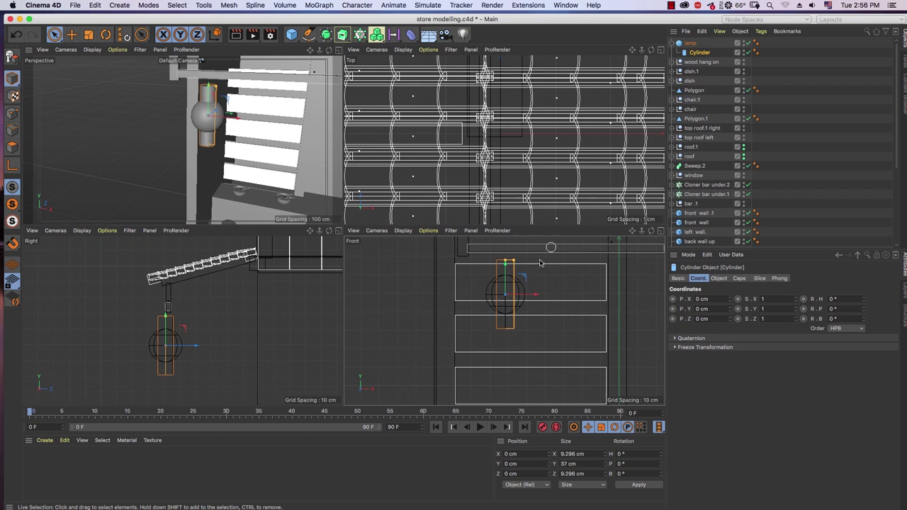
pyautogui.scroll(2, 478, 272)
pyautogui.moveTo(477, 272)
pyautogui.mouseDown()
pyautogui.moveTo(488, 284)
pyautogui.moveTo(480, 286)
pyautogui.mouseUp()
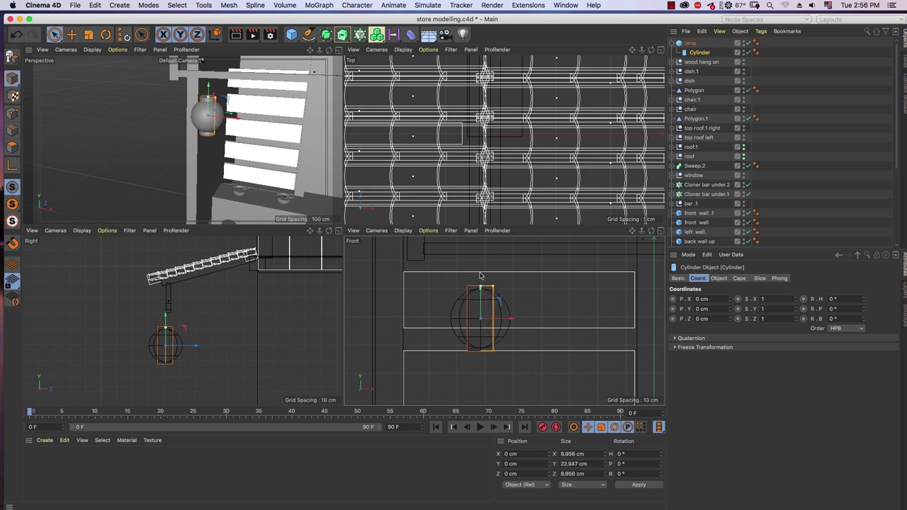
# Duplicate the cylinder inside the lamp as Cylinder.1
pyautogui.press('F1')
pyautogui.moveTo(420, 196)
pyautogui.keyDown('alt'); pyautogui.mouseDown()
pyautogui.moveTo(415, 174)
pyautogui.moveTo(522, 135)
pyautogui.mouseUp(); pyautogui.keyUp('alt')
pyautogui.scroll(3, 446, 153)
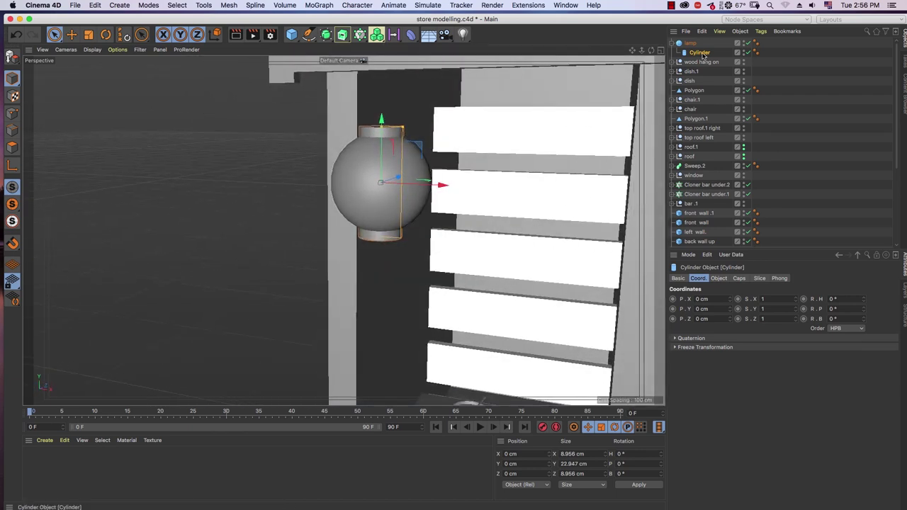
pyautogui.keyDown('ctrl'); pyautogui.moveTo(700, 54); pyautogui.dragTo(710, 49); pyautogui.keyUp('ctrl')
# Undo the stray cylinder copy and raise the new cylinder above the lamp in the Front view
pyautogui.hotkey('ctrl', 'z')
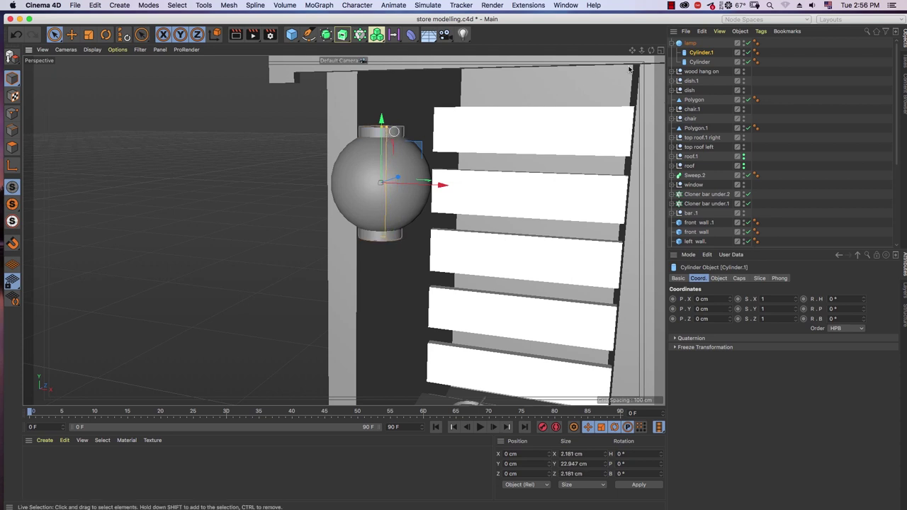
pyautogui.press('F5')
pyautogui.moveTo(481, 290); pyautogui.dragTo(475, 262)
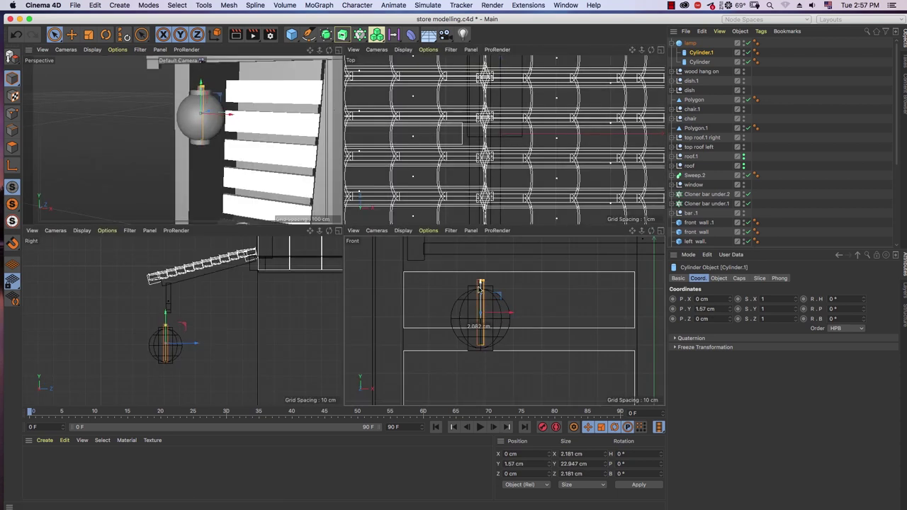
pyautogui.scroll(-2, 510, 283)
# Rename the new cylinder 'string' and set its radius to 0.5 cm
pyautogui.doubleClick(701, 52)
pyautogui.write('string')
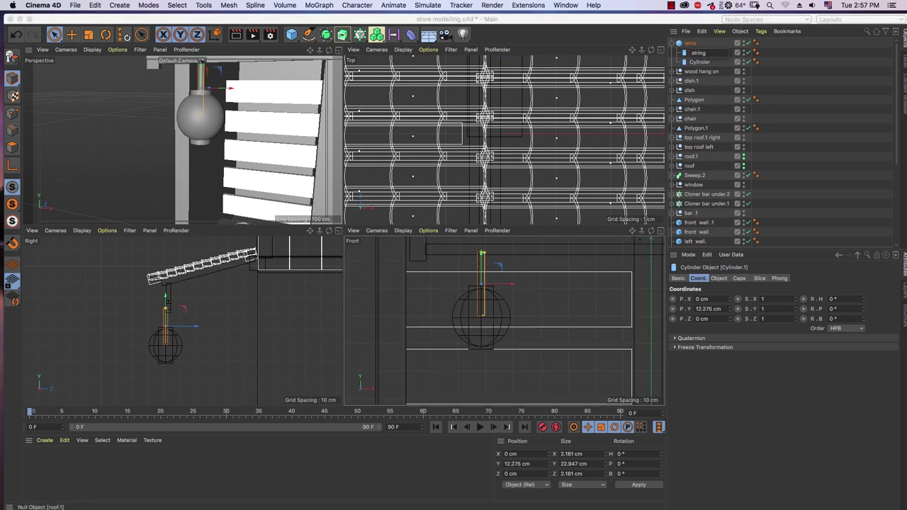
pyautogui.press('Return')
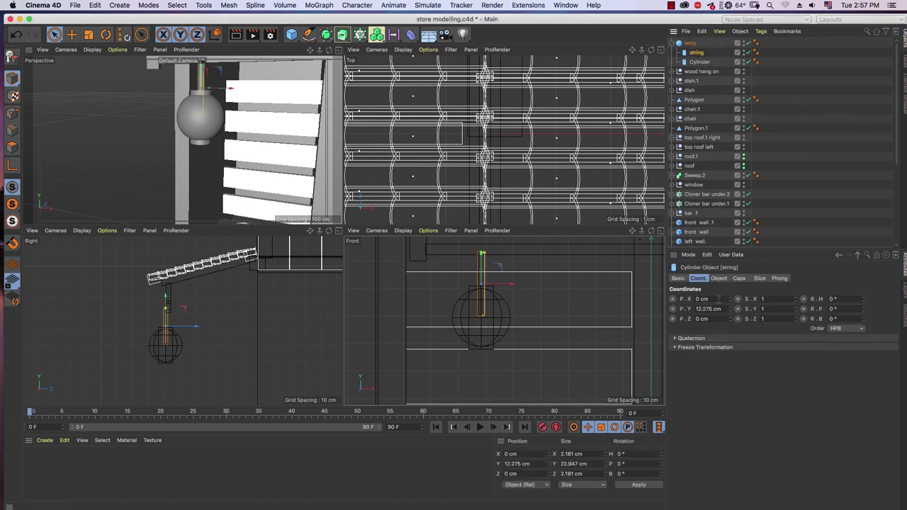
pyautogui.click(719, 278)
pyautogui.write('0.5')
pyautogui.press('Return')
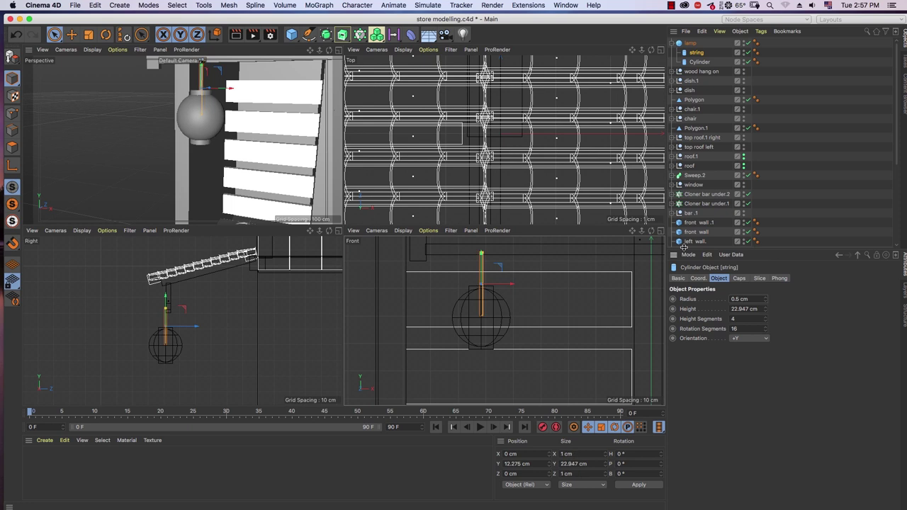
# In the enlarged Perspective view, thin the string's radius further to 0.2 cm
pyautogui.click(339, 49)
pyautogui.scroll(1, 425, 91)
pyautogui.scroll(1, 428, 92)
pyautogui.scroll(-3, 428, 175)
pyautogui.scroll(1, 447, 173)
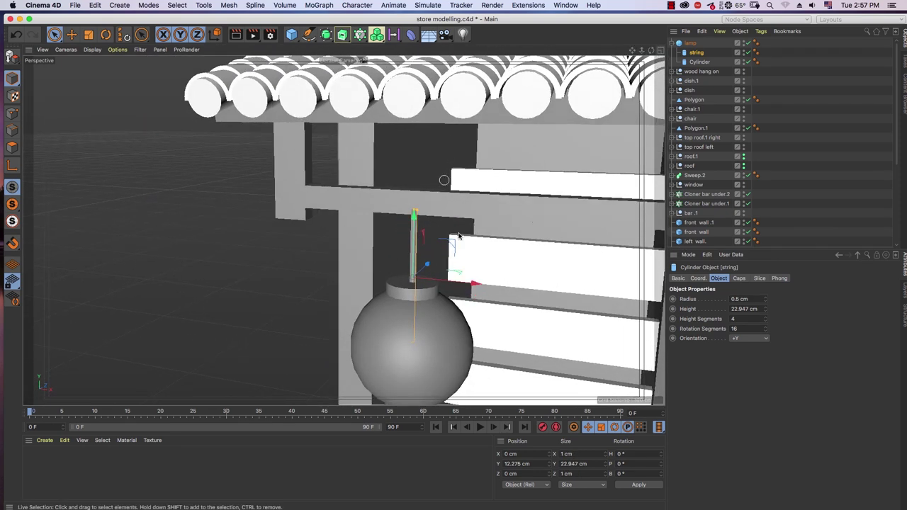
pyautogui.keyDown('alt'); pyautogui.moveTo(459, 236); pyautogui.dragTo(360, 178); pyautogui.keyUp('alt')
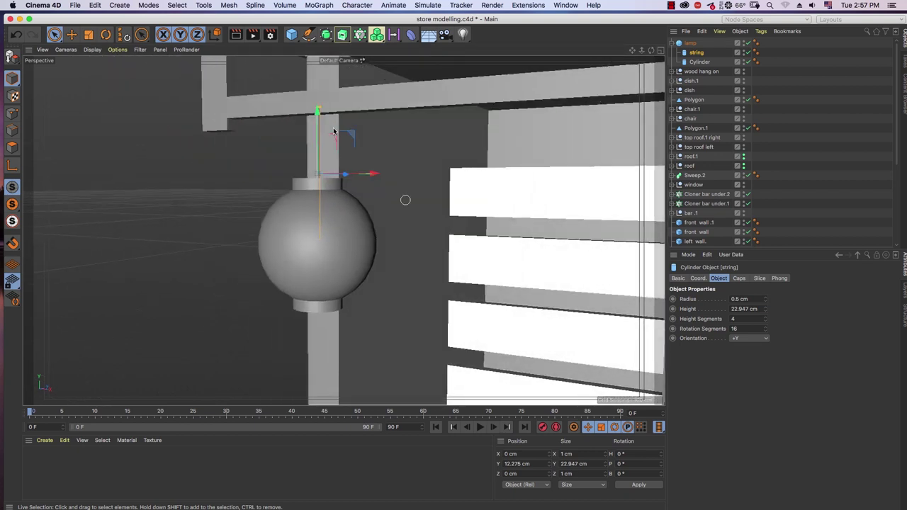
pyautogui.scroll(1, 334, 131)
pyautogui.write('0.2')
pyautogui.press('Return')
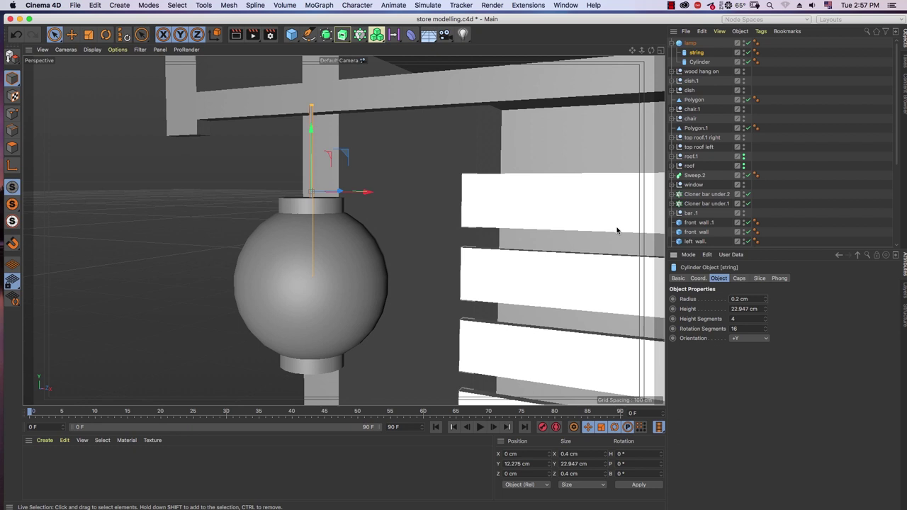
# Select the lamp sphere and nudge it along Z to about -157 cm in the Right view
pyautogui.click(815, 220)
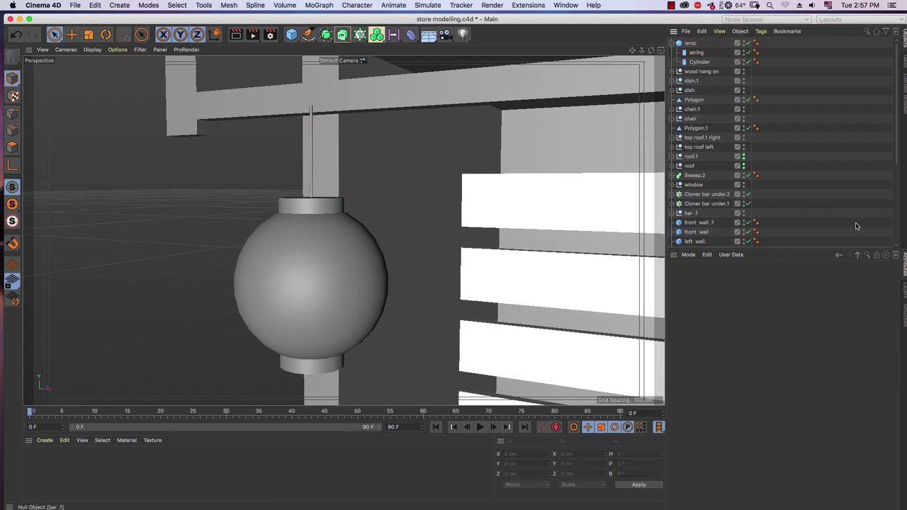
pyautogui.click(690, 42)
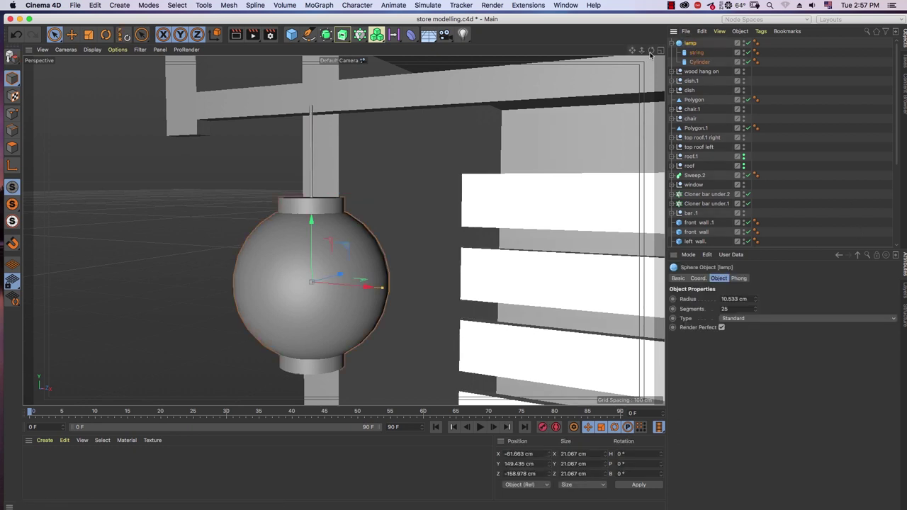
pyautogui.click(656, 50)
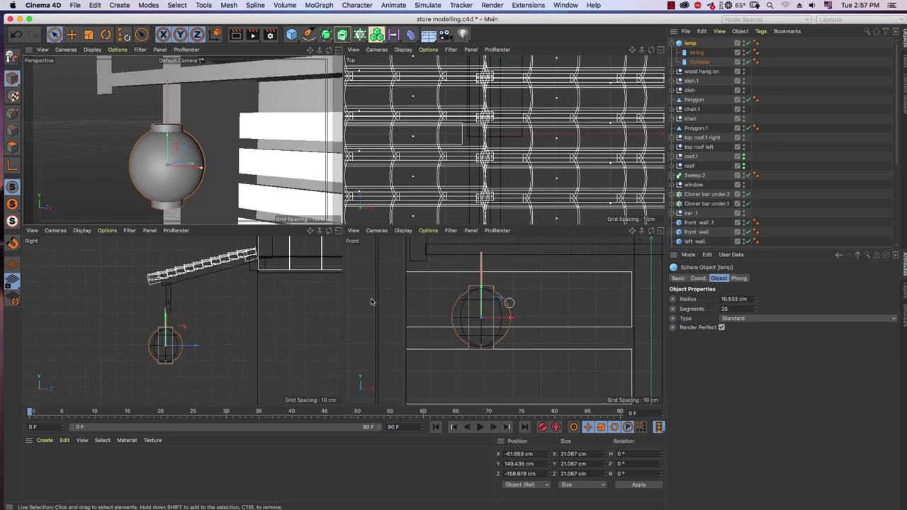
pyautogui.scroll(3, 197, 291)
pyautogui.scroll(2, 196, 285)
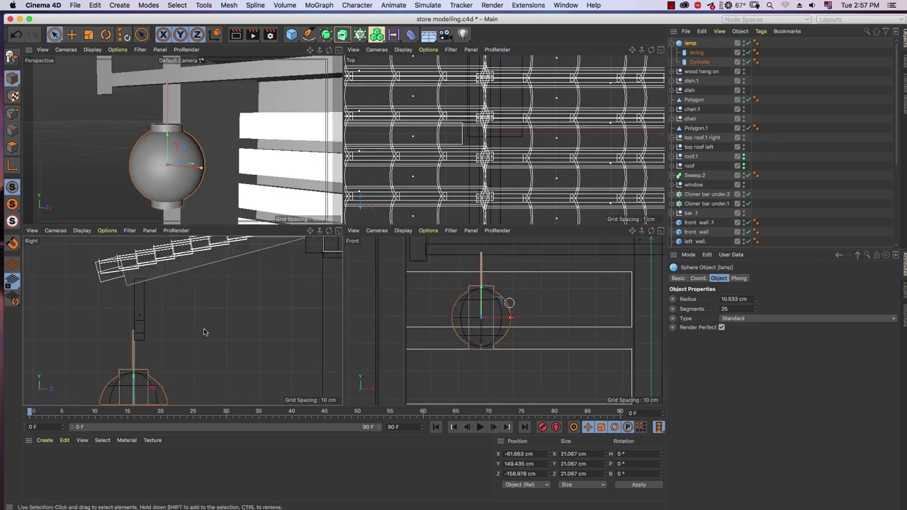
pyautogui.scroll(-2, 198, 305)
pyautogui.scroll(2, 184, 322)
pyautogui.moveTo(195, 342); pyautogui.dragTo(193, 337)
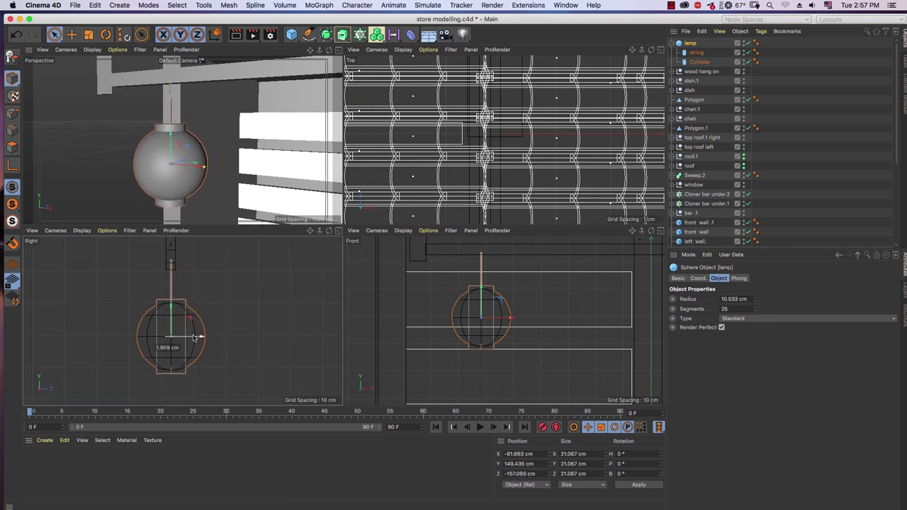
# Return to the single Perspective view, deselect the lamp and orbit out to the whole storefront
pyautogui.middleClick(304, 198)
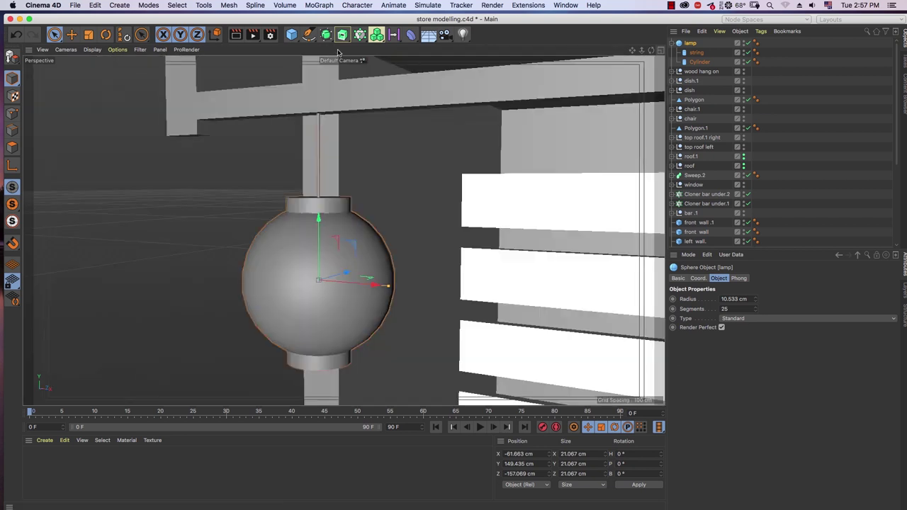
pyautogui.moveTo(395, 160)
pyautogui.keyDown('alt'); pyautogui.mouseDown()
pyautogui.moveTo(316, 166)
pyautogui.moveTo(395, 177)
pyautogui.mouseUp(); pyautogui.keyUp('alt')
pyautogui.scroll(-4, 434, 302)
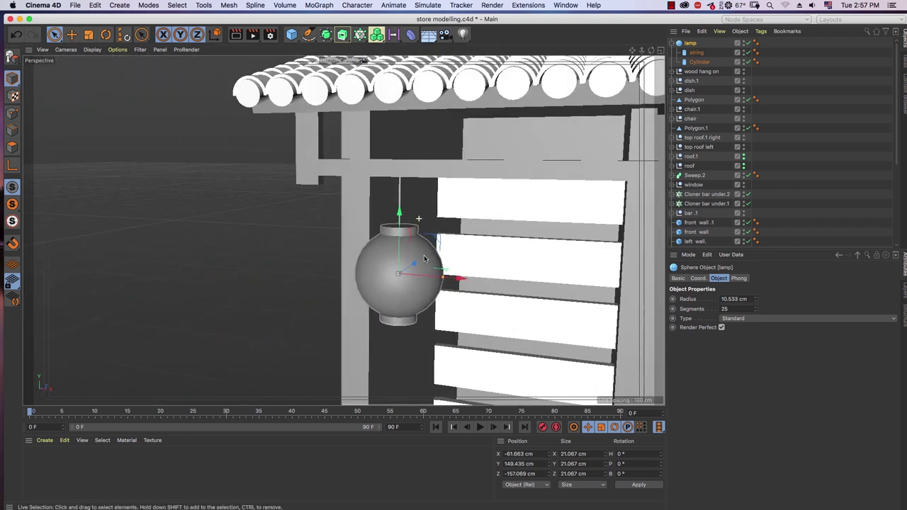
pyautogui.scroll(-2, 434, 302)
pyautogui.scroll(1, 433, 302)
pyautogui.click(763, 96)
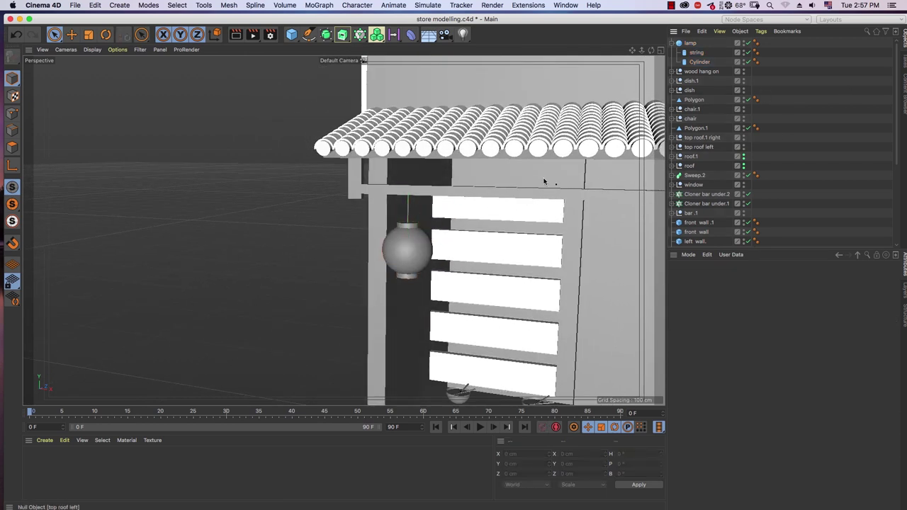
pyautogui.moveTo(492, 229)
pyautogui.keyDown('alt'); pyautogui.mouseDown()
pyautogui.moveTo(482, 269)
pyautogui.moveTo(480, 260)
pyautogui.moveTo(416, 228)
pyautogui.moveTo(308, 190)
pyautogui.moveTo(343, 181)
pyautogui.mouseUp(); pyautogui.keyUp('alt')
pyautogui.scroll(3, 352, 172)
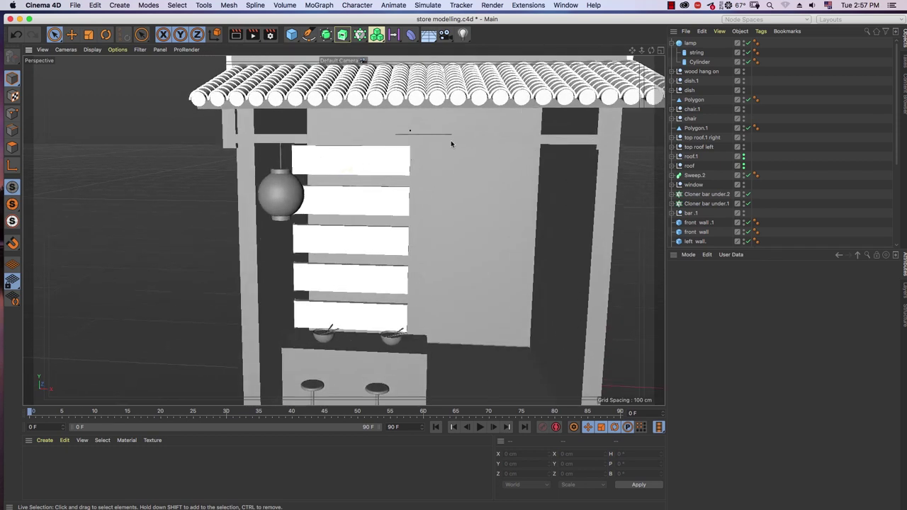
# Group the string, cap cylinder and lamp sphere under a new null named 'lamp'
pyautogui.click(699, 62)
pyautogui.keyDown('shift'); pyautogui.click(696, 53); pyautogui.keyUp('shift')
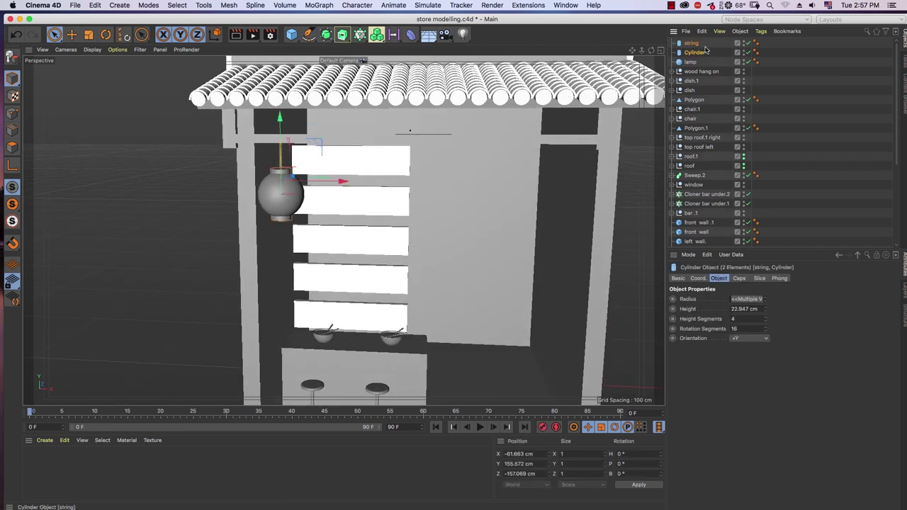
pyautogui.click(690, 44)
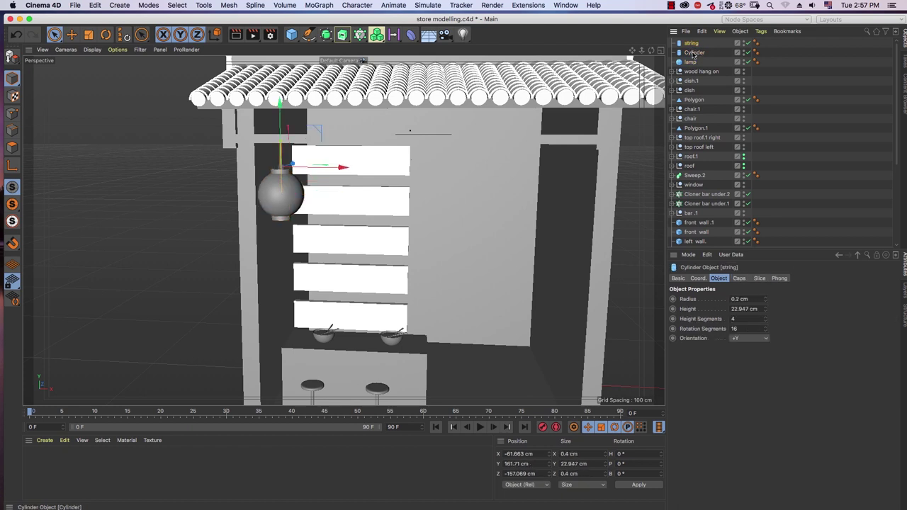
pyautogui.keyDown('shift'); pyautogui.click(691, 63); pyautogui.keyUp('shift')
pyautogui.hotkey('alt', 'g')
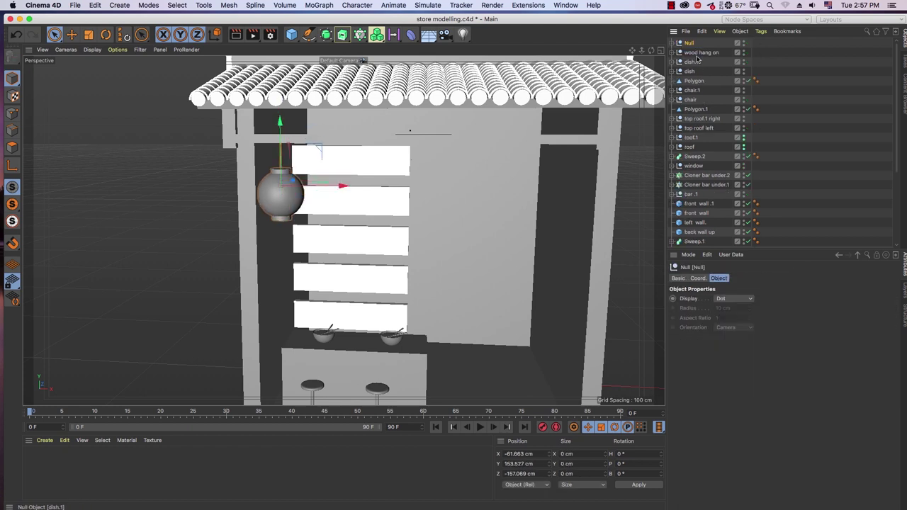
pyautogui.doubleClick(689, 44)
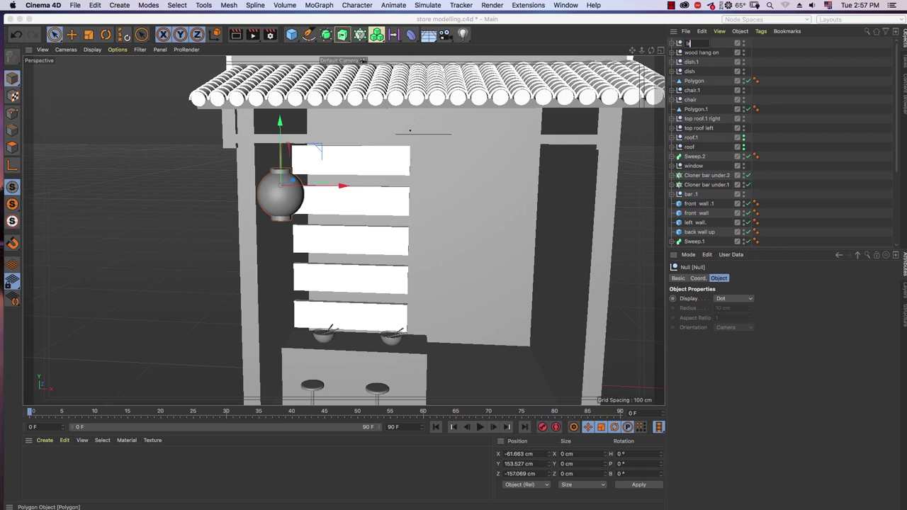
pyautogui.press('Return')
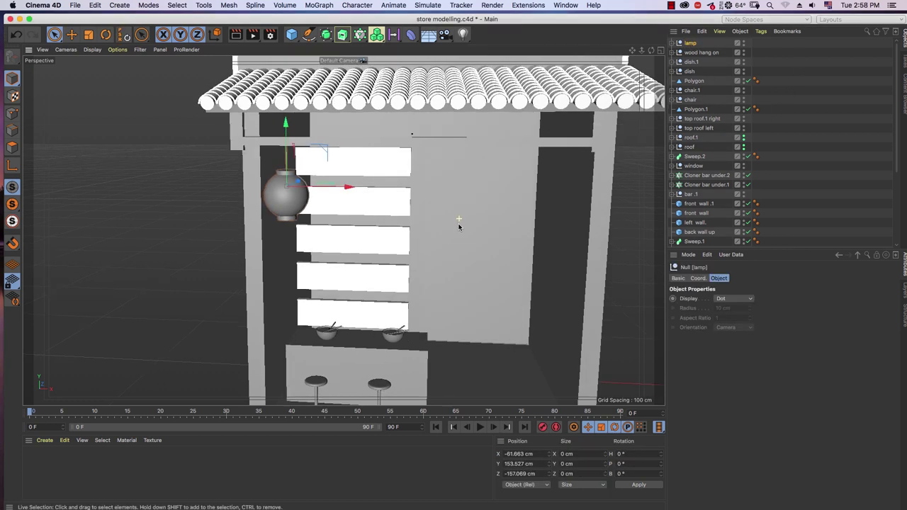
# Put the lamp group in a linear Cloner with P.Y 0 cm, Count 4 and P.X 29 cm
pyautogui.click(695, 41)
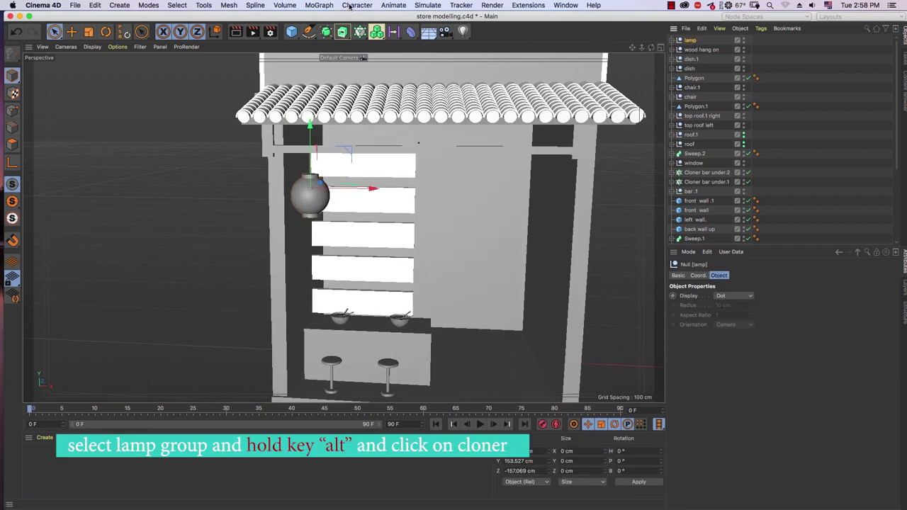
pyautogui.click(324, 5)
pyautogui.keyDown('alt'); pyautogui.click(330, 42); pyautogui.keyUp('alt')
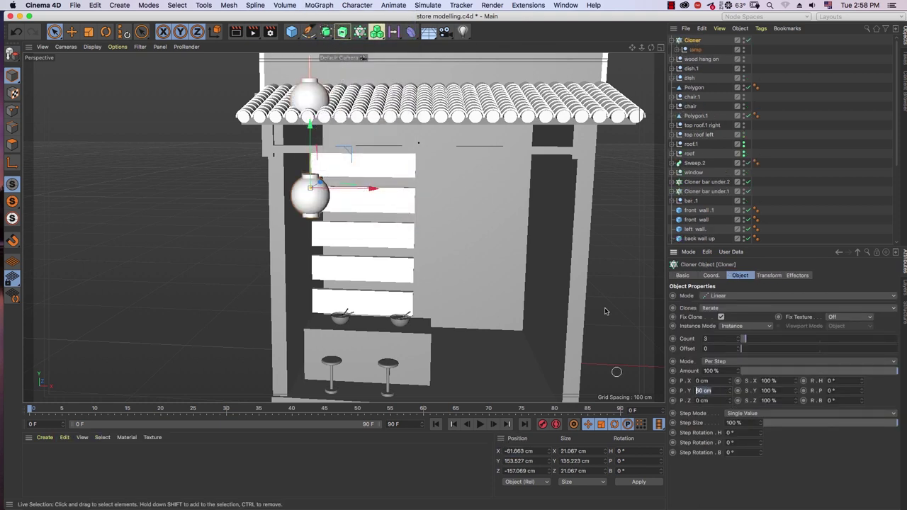
pyautogui.write('0')
pyautogui.press('Return')
pyautogui.write('4')
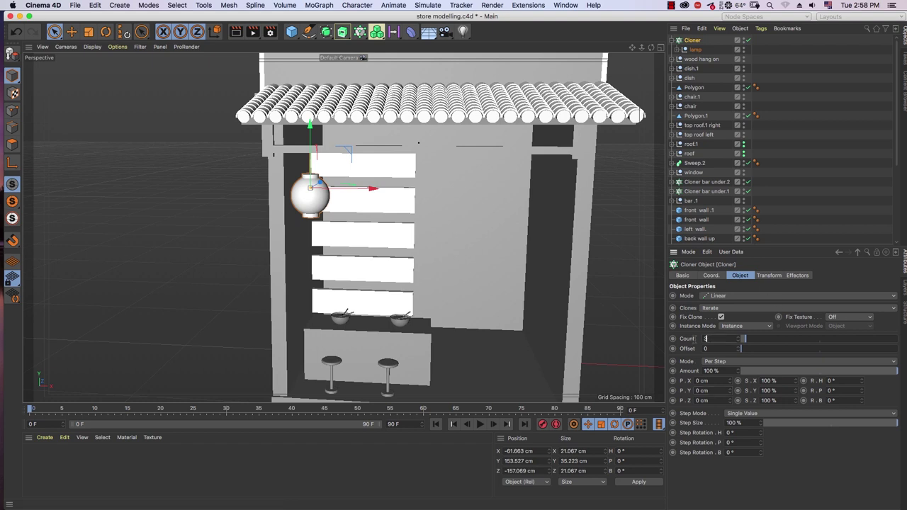
pyautogui.click(717, 381)
pyautogui.write('10')
pyautogui.press('Return')
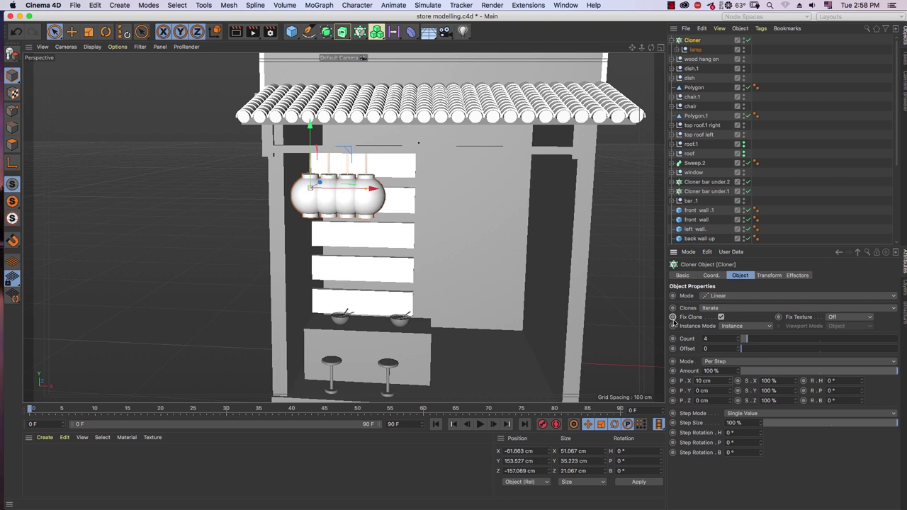
pyautogui.moveTo(733, 385); pyautogui.dragTo(736, 369)
pyautogui.moveTo(511, 225)
pyautogui.keyDown('alt'); pyautogui.mouseDown()
pyautogui.moveTo(443, 208)
pyautogui.moveTo(505, 178)
pyautogui.moveTo(503, 213)
pyautogui.moveTo(478, 200)
pyautogui.mouseUp(); pyautogui.keyUp('alt')
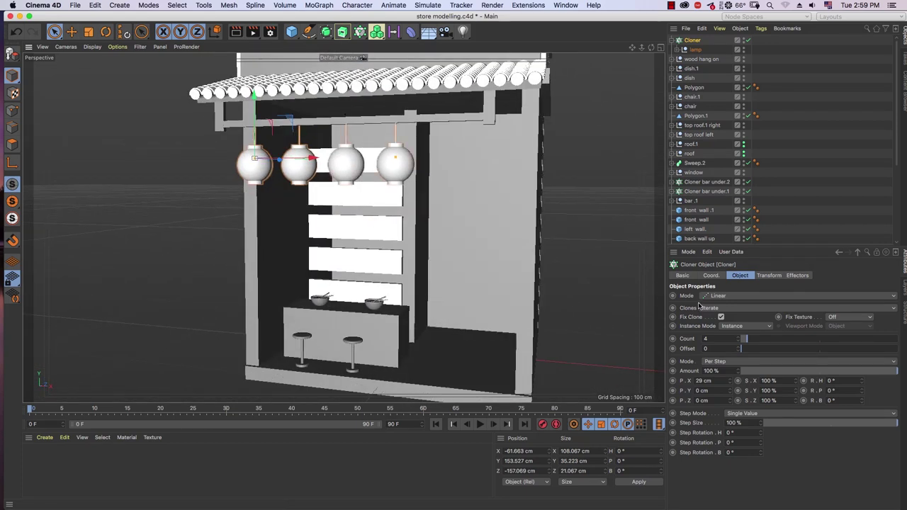
pyautogui.click(687, 51)
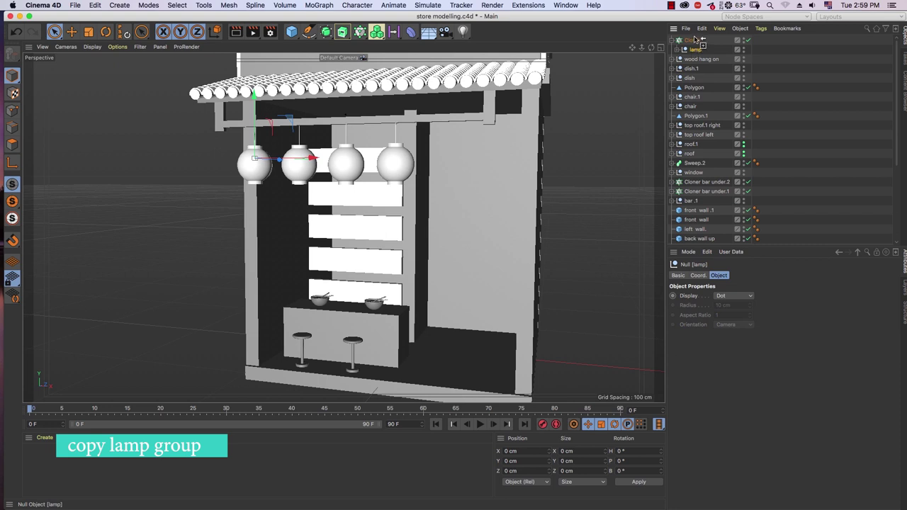
# Copy the lamp group out of the cloner, move it right of the row, and name it 'big lamp'
pyautogui.keyDown('ctrl'); pyautogui.moveTo(698, 38); pyautogui.dragTo(694, 37); pyautogui.keyUp('ctrl')
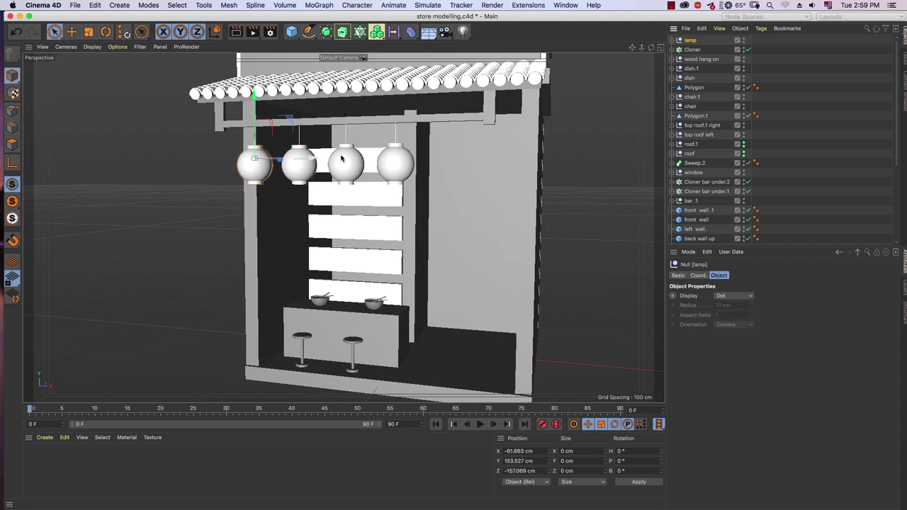
pyautogui.keyDown('alt'); pyautogui.moveTo(425, 191); pyautogui.dragTo(441, 198); pyautogui.keyUp('alt')
pyautogui.moveTo(370, 176); pyautogui.dragTo(583, 178)
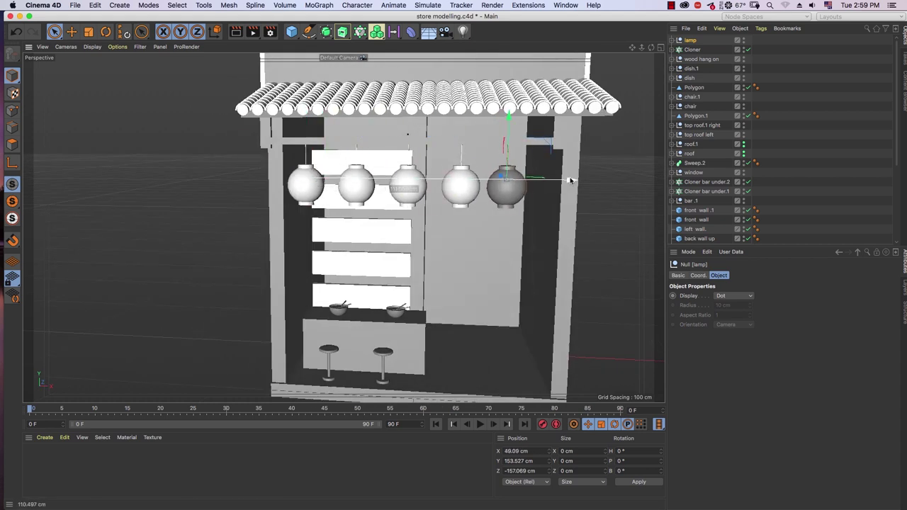
pyautogui.scroll(2, 545, 154)
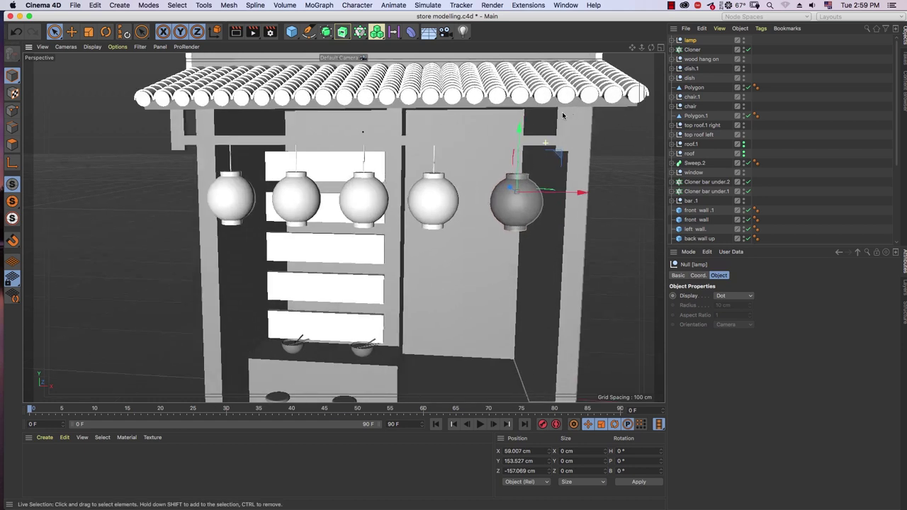
pyautogui.scroll(3, 545, 154)
pyautogui.doubleClick(690, 41)
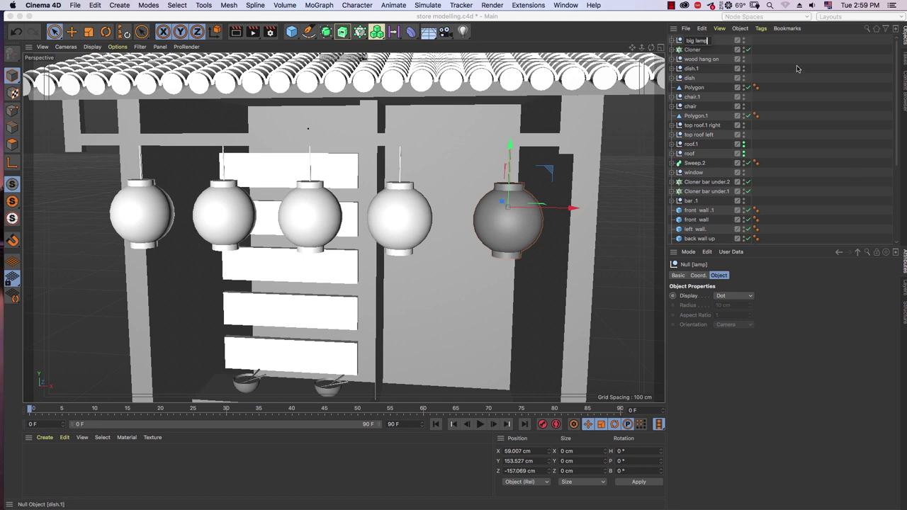
pyautogui.press('Return')
# Delete big lamp's sphere, duplicate its cylinder, and rename the original cylinder 'lamp'
pyautogui.click(670, 40)
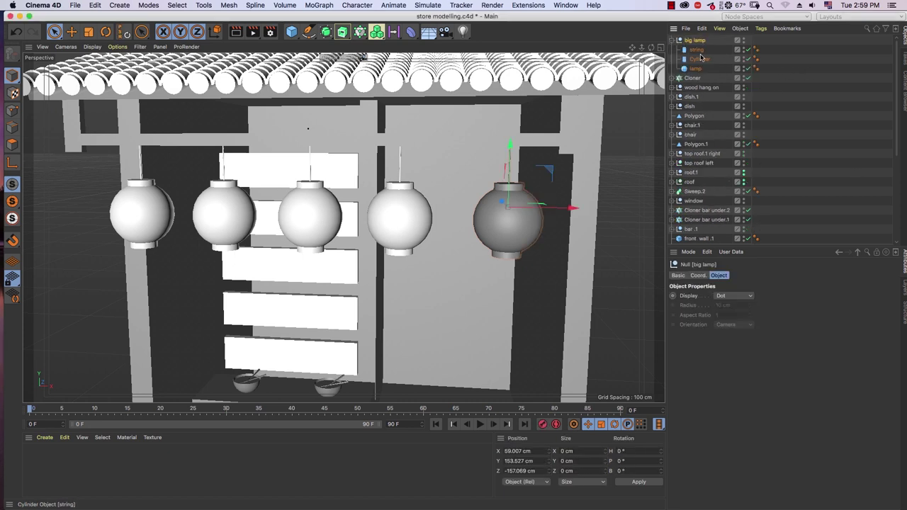
pyautogui.click(693, 68)
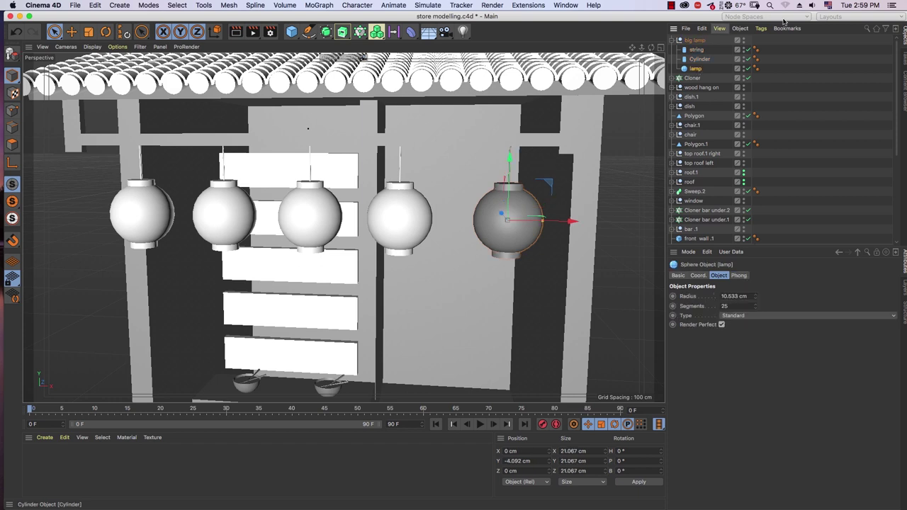
pyautogui.press('Delete')
pyautogui.click(699, 60)
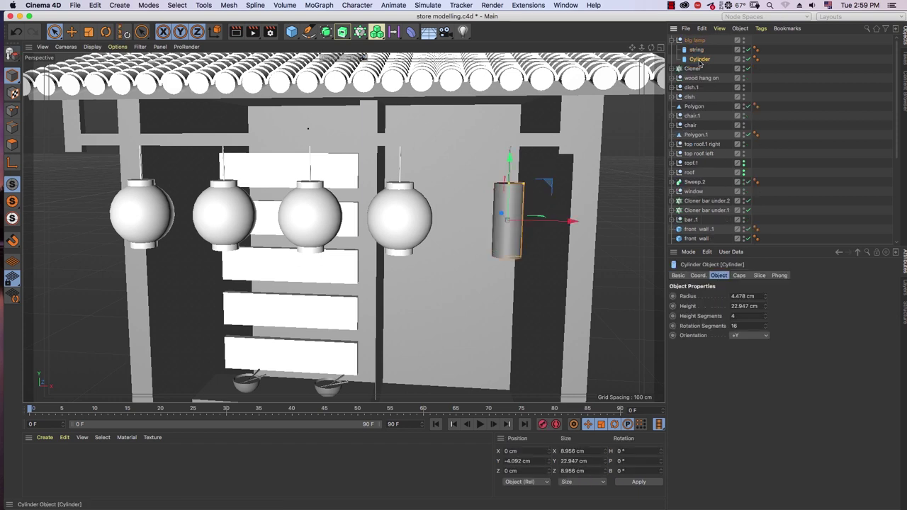
pyautogui.press('super+c')
pyautogui.press('super+v')
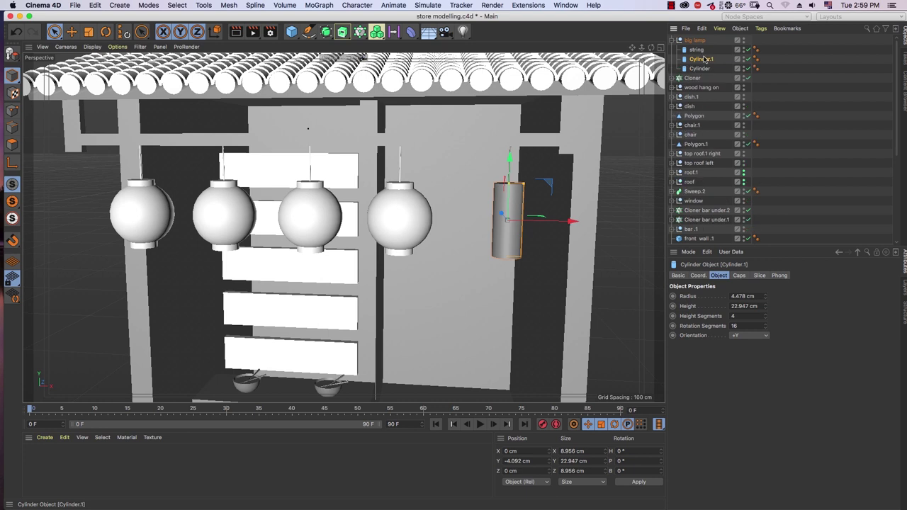
pyautogui.click(676, 68)
pyautogui.doubleClick(699, 68)
pyautogui.write('lamp')
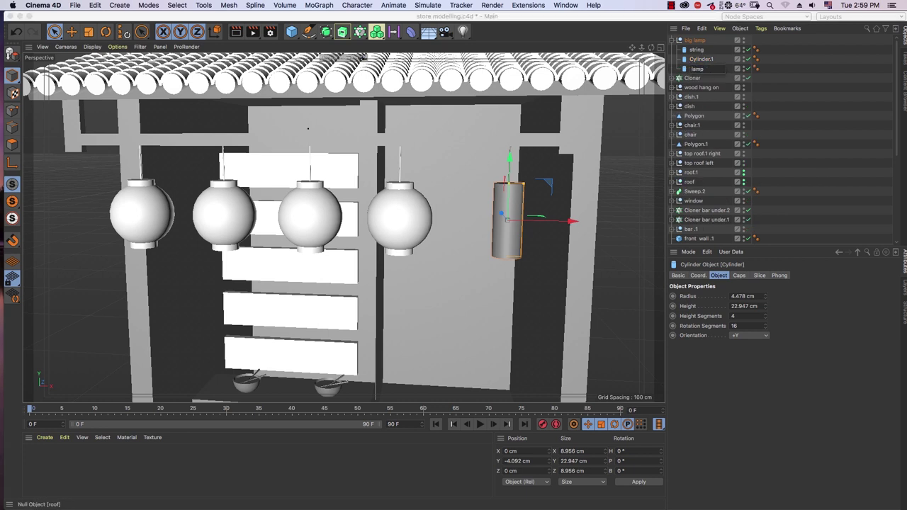
pyautogui.press('Return')
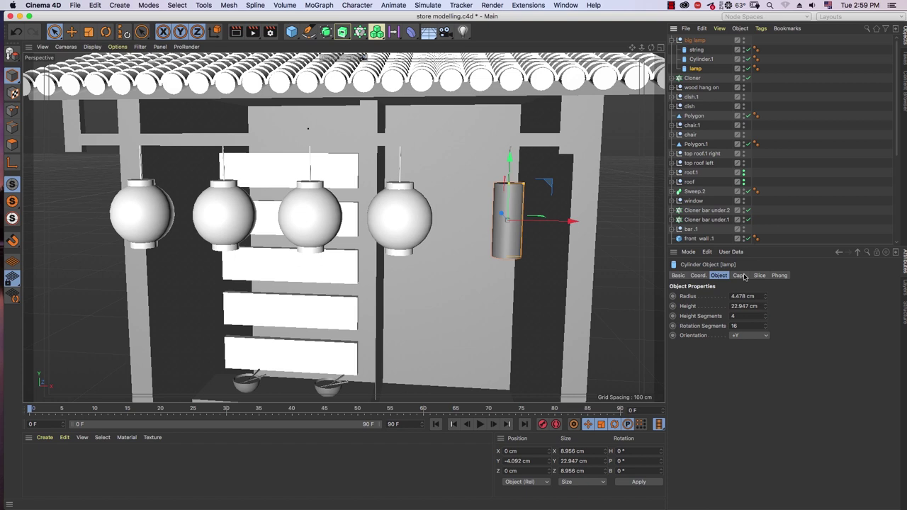
# Enable cap fillets and make the cylinder 12.478 cm radius, about 34.8 cm tall, lowered slightly
pyautogui.click(740, 276)
pyautogui.click(709, 318)
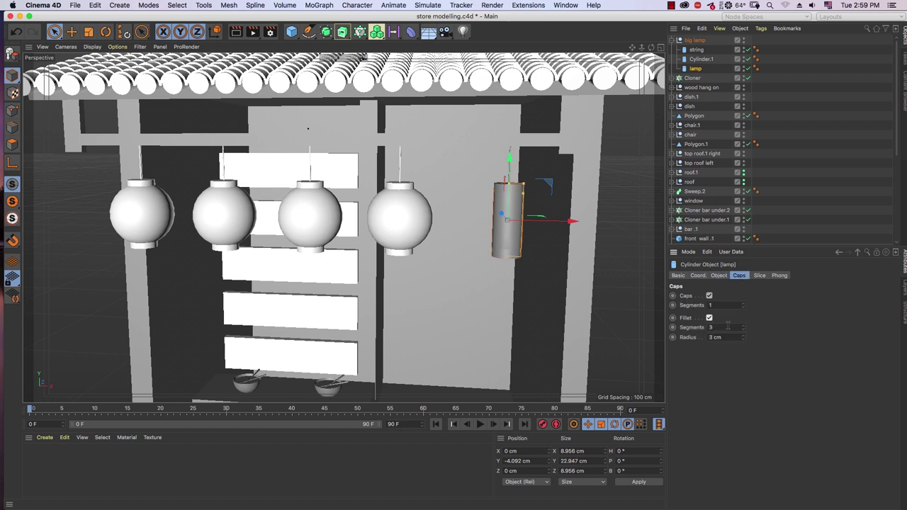
pyautogui.click(719, 275)
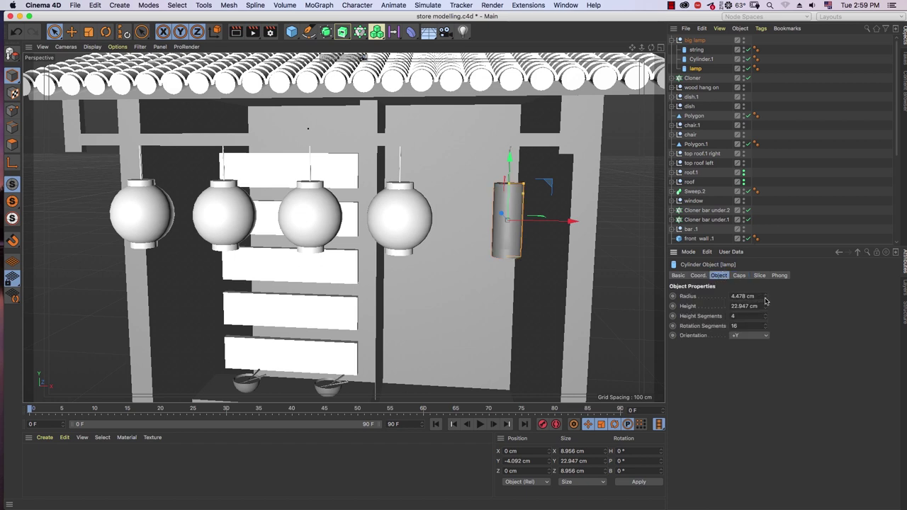
pyautogui.moveTo(765, 301); pyautogui.dragTo(765, 279)
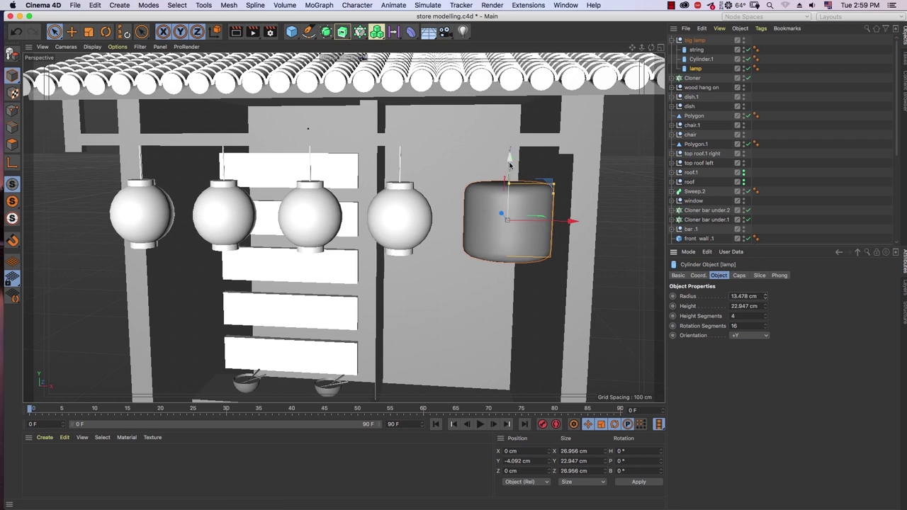
pyautogui.moveTo(510, 164); pyautogui.dragTo(513, 189)
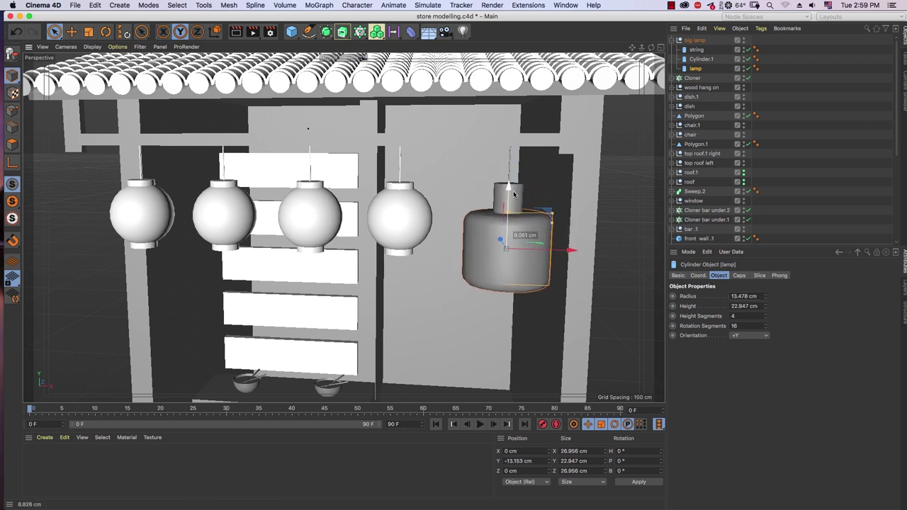
pyautogui.moveTo(513, 188); pyautogui.dragTo(513, 192)
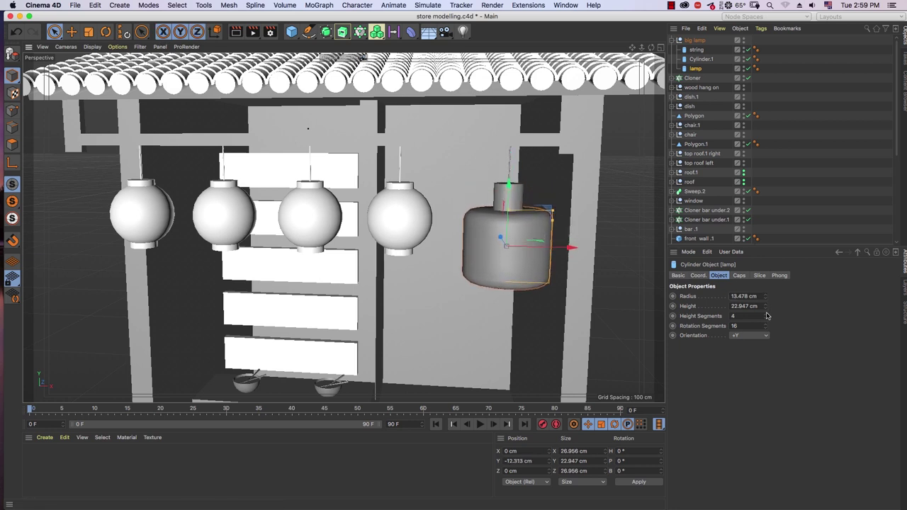
pyautogui.moveTo(765, 298)
pyautogui.mouseDown()
pyautogui.moveTo(529, 226)
pyautogui.moveTo(508, 190)
pyautogui.mouseUp()
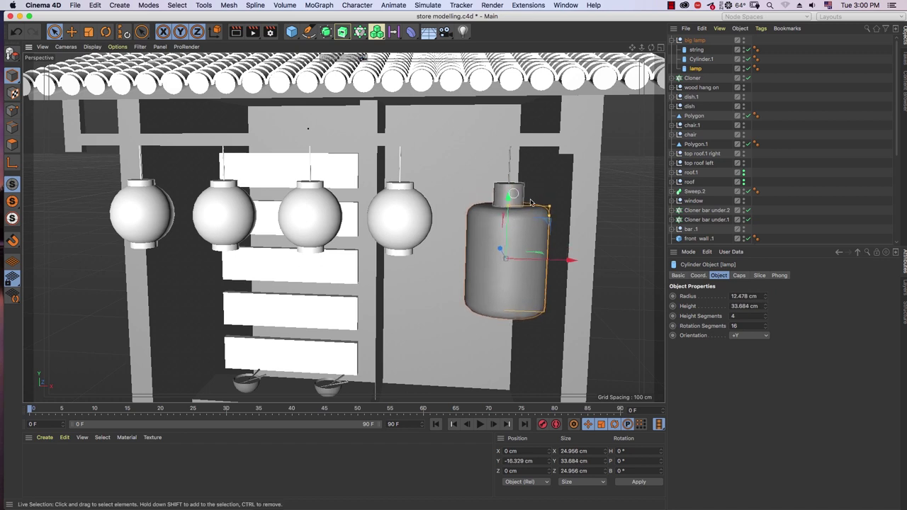
pyautogui.scroll(3, 505, 205)
pyautogui.moveTo(505, 209); pyautogui.dragTo(506, 205)
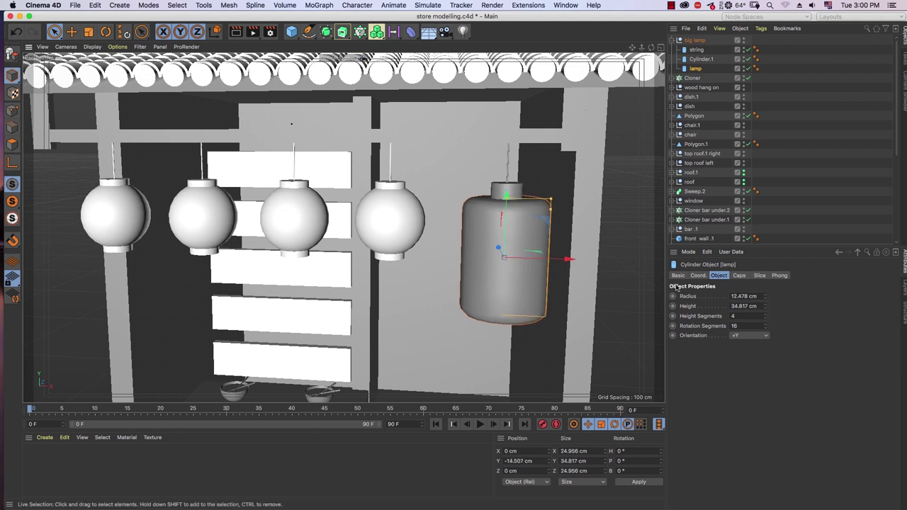
# Set the cap fillet radius to 2.9 cm and view the whole stall
pyautogui.click(739, 274)
pyautogui.scroll(2, 538, 216)
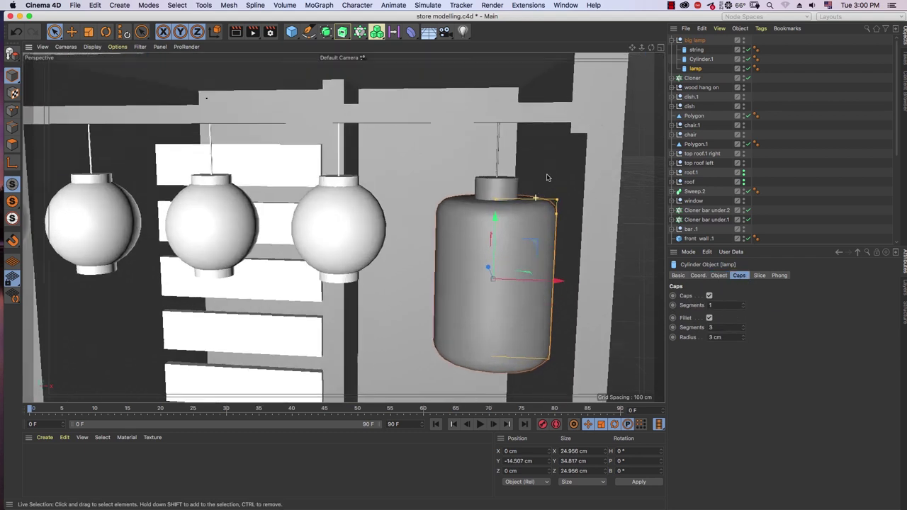
pyautogui.scroll(2, 553, 170)
pyautogui.scroll(-2, 560, 257)
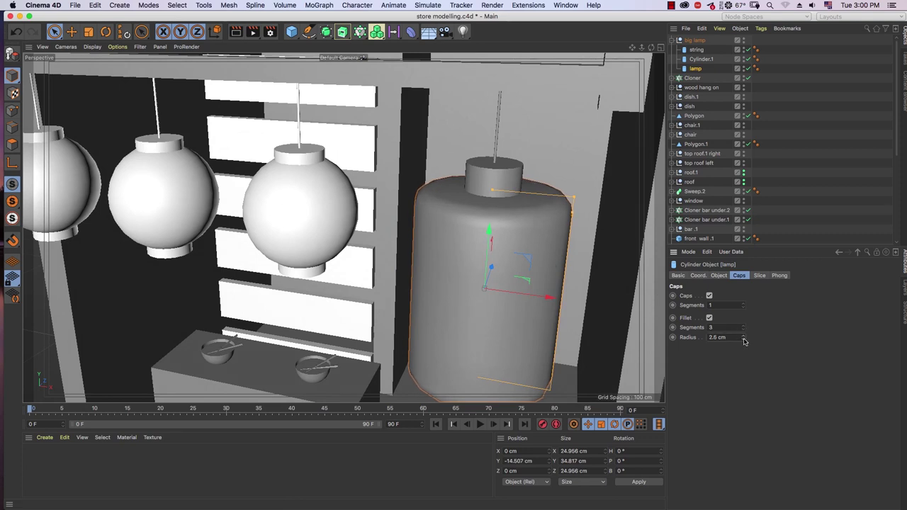
pyautogui.moveTo(743, 341); pyautogui.dragTo(744, 322)
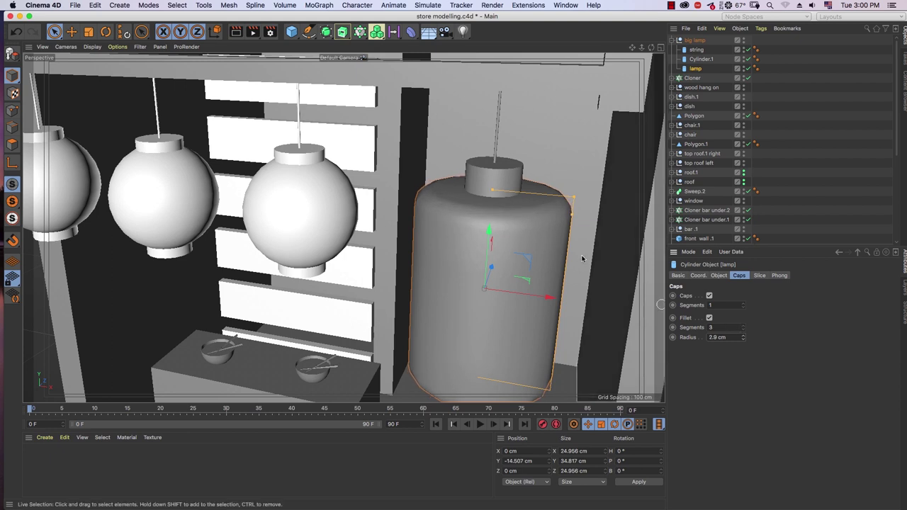
pyautogui.scroll(-3, 582, 259)
pyautogui.scroll(-3, 582, 258)
pyautogui.moveTo(591, 298)
pyautogui.keyDown('alt'); pyautogui.mouseDown()
pyautogui.moveTo(634, 198)
pyautogui.moveTo(612, 213)
pyautogui.moveTo(612, 245)
pyautogui.moveTo(613, 230)
pyautogui.moveTo(598, 252)
pyautogui.moveTo(441, 249)
pyautogui.moveTo(477, 237)
pyautogui.mouseUp(); pyautogui.keyUp('alt')
pyautogui.click(621, 210)
pyautogui.scroll(-3, 478, 234)
# Copy the front wall forward, shrink it to 39 cm tall, and name it 'banner' at the list top
pyautogui.scroll(-4, 507, 262)
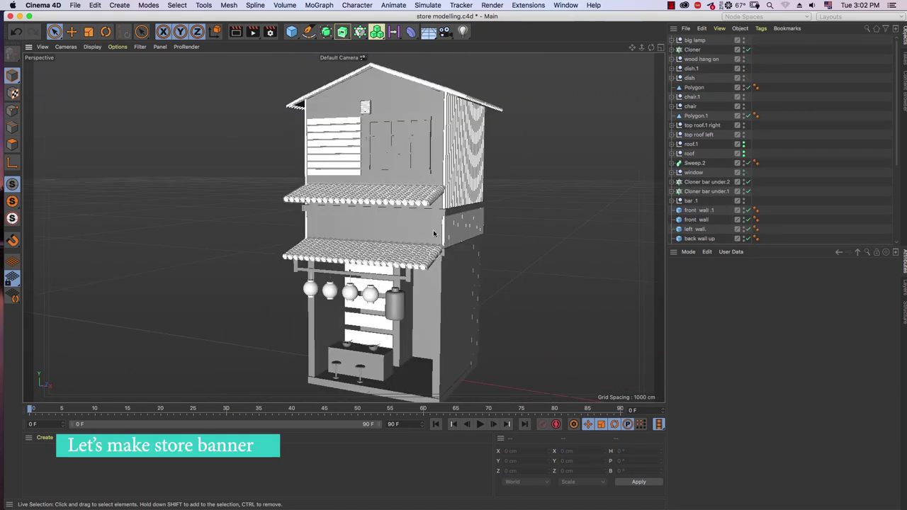
pyautogui.keyDown('alt'); pyautogui.moveTo(432, 229); pyautogui.dragTo(356, 251); pyautogui.keyUp('alt')
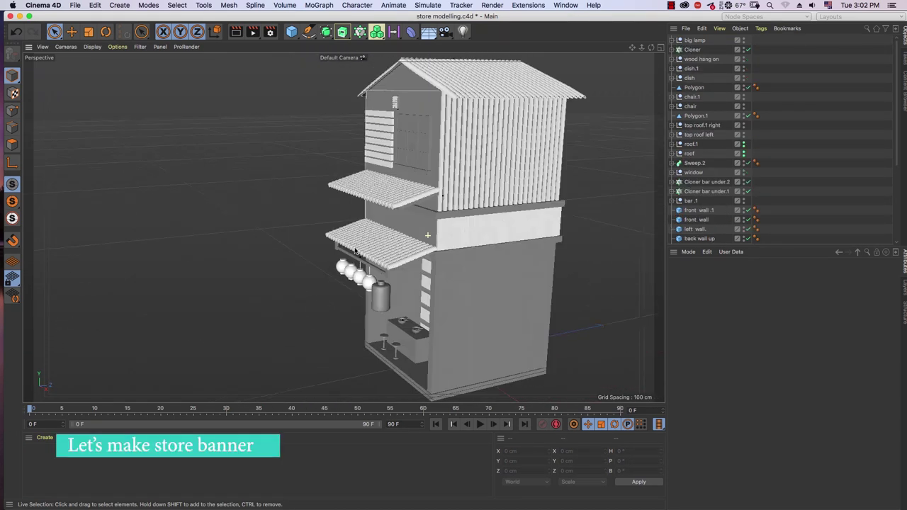
pyautogui.click(424, 211)
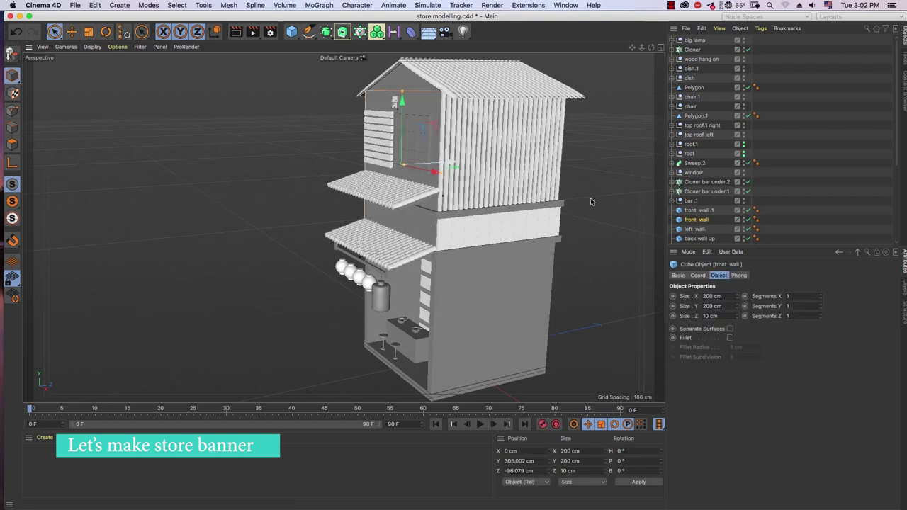
pyautogui.keyDown('ctrl'); pyautogui.moveTo(704, 220); pyautogui.dragTo(705, 218); pyautogui.keyUp('ctrl')
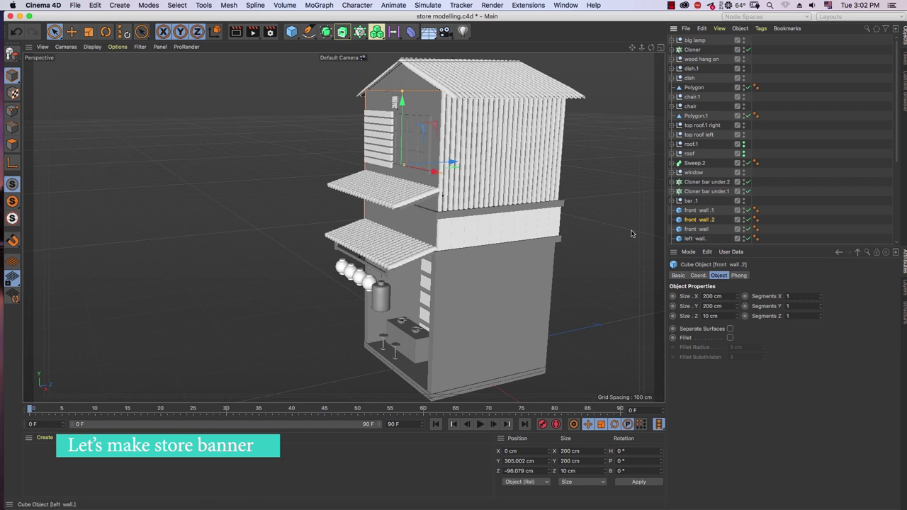
pyautogui.moveTo(453, 164); pyautogui.dragTo(432, 166)
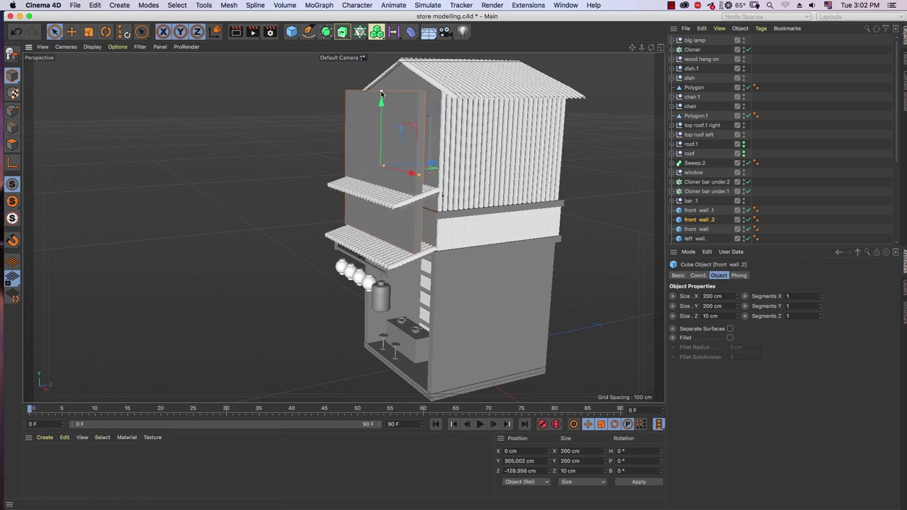
pyautogui.moveTo(381, 92); pyautogui.dragTo(383, 146)
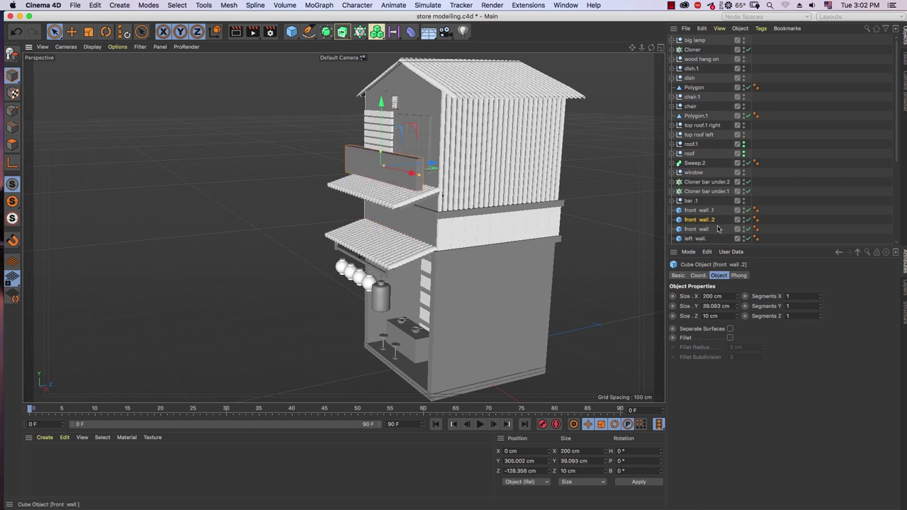
pyautogui.moveTo(701, 40); pyautogui.dragTo(702, 41)
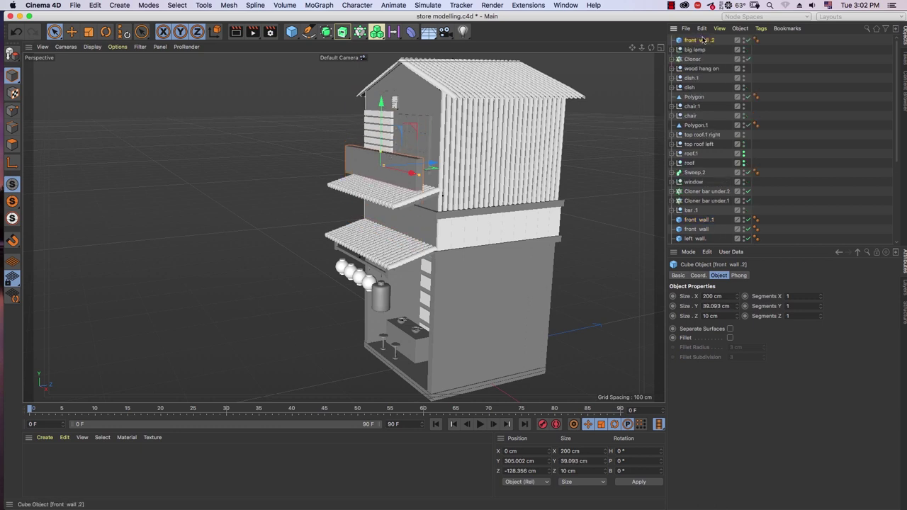
pyautogui.doubleClick(700, 40)
pyautogui.write('banner')
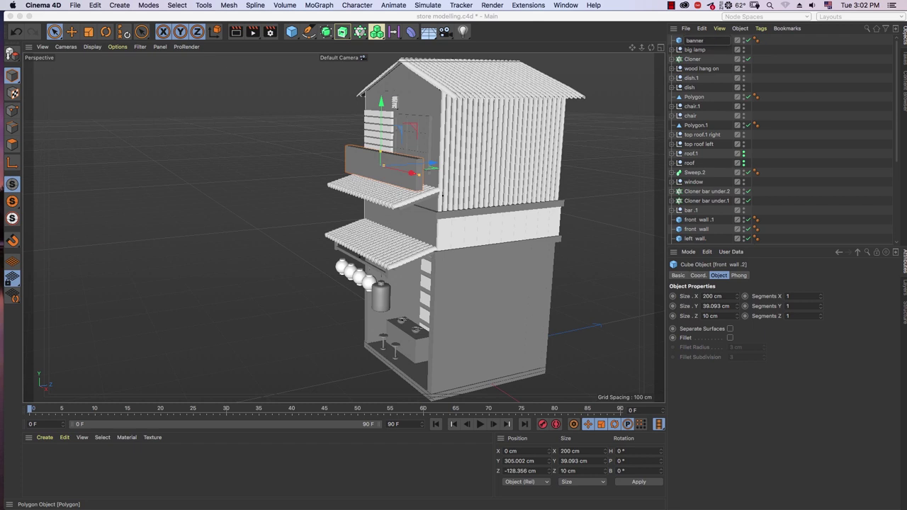
pyautogui.press('Return')
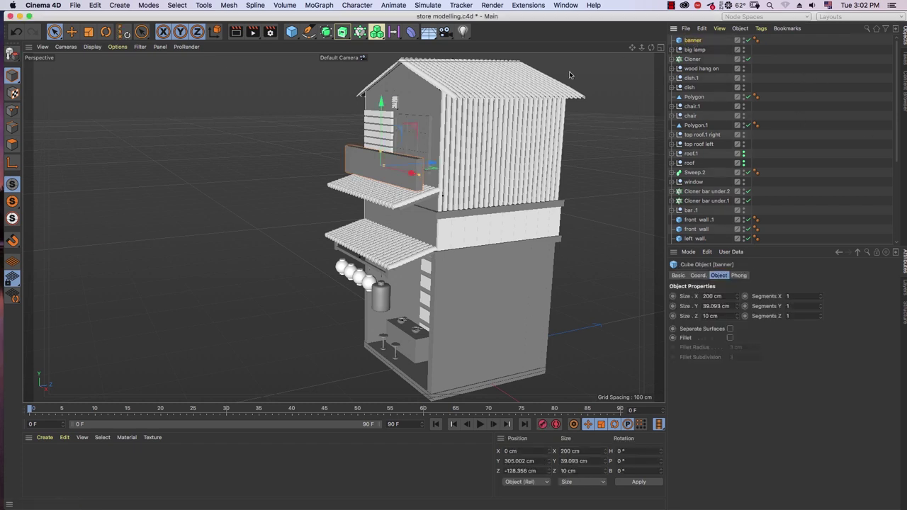
# Lower the banner down the upper storey front and narrow it to about 150 cm
pyautogui.scroll(2, 376, 136)
pyautogui.moveTo(369, 134)
pyautogui.mouseDown()
pyautogui.moveTo(369, 193)
pyautogui.moveTo(459, 235)
pyautogui.moveTo(432, 200)
pyautogui.mouseUp()
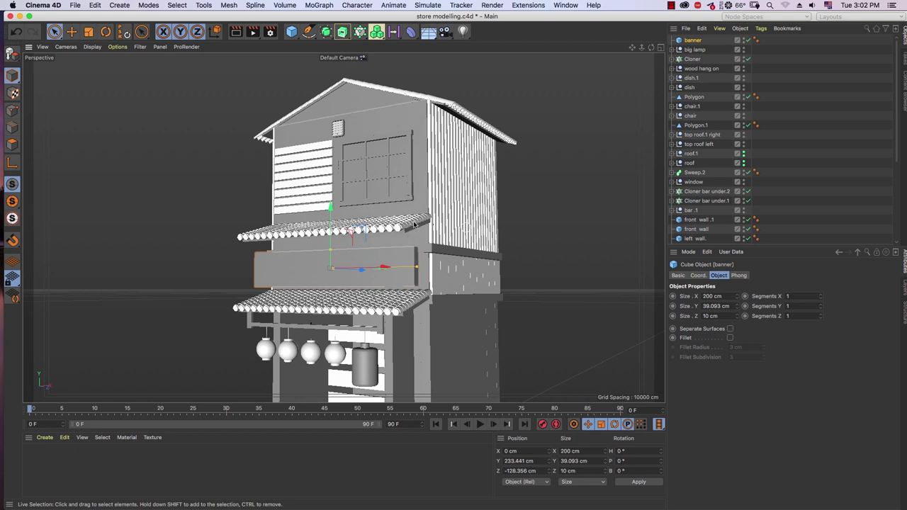
pyautogui.scroll(2, 431, 200)
pyautogui.moveTo(307, 247); pyautogui.dragTo(307, 259)
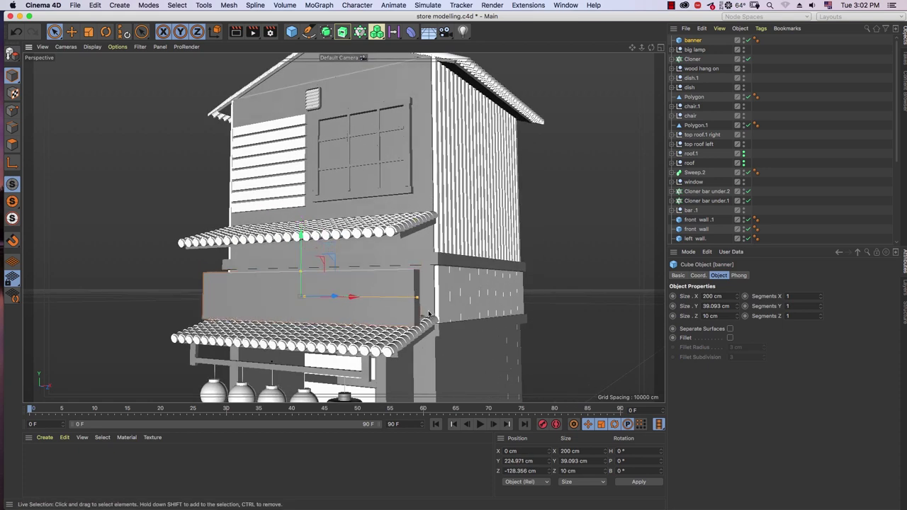
pyautogui.moveTo(415, 298); pyautogui.dragTo(386, 297)
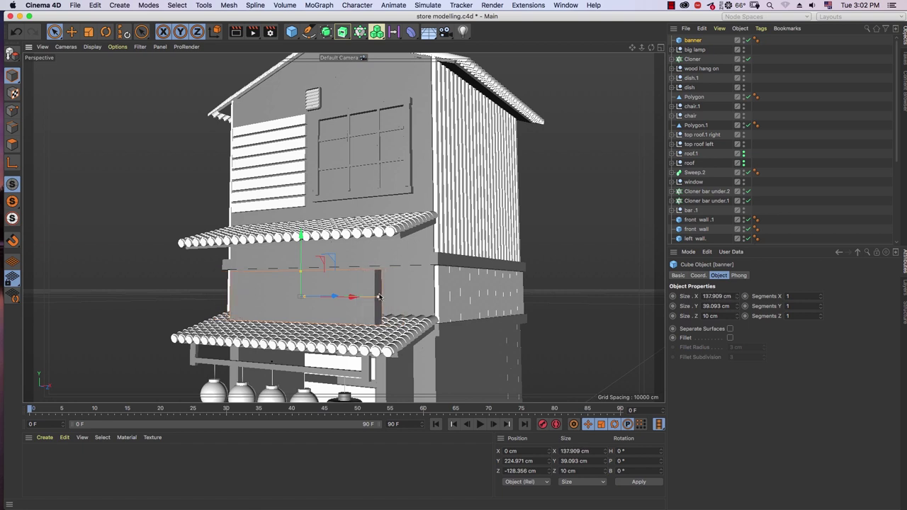
pyautogui.scroll(3, 341, 276)
pyautogui.keyDown('alt'); pyautogui.moveTo(341, 276); pyautogui.dragTo(376, 331); pyautogui.keyUp('alt')
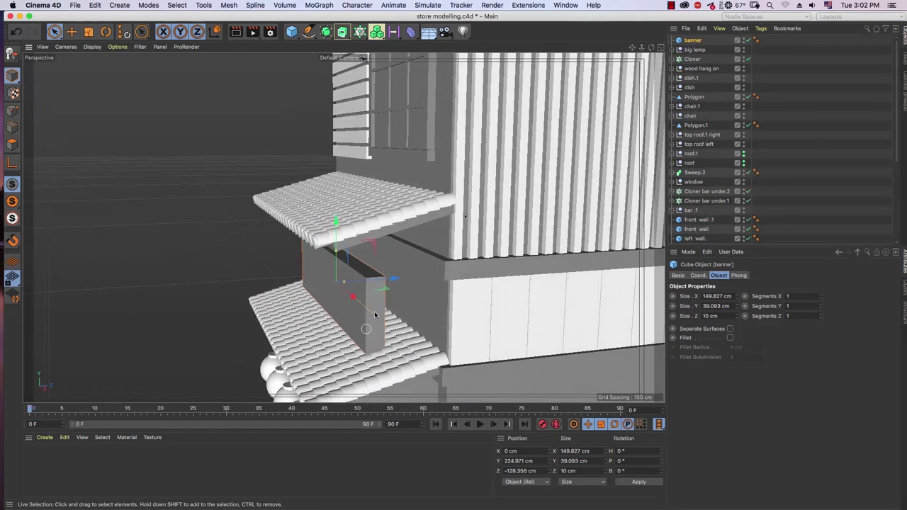
# Set the banner's size to 149 × 39 × 8 cm
pyautogui.click(717, 306)
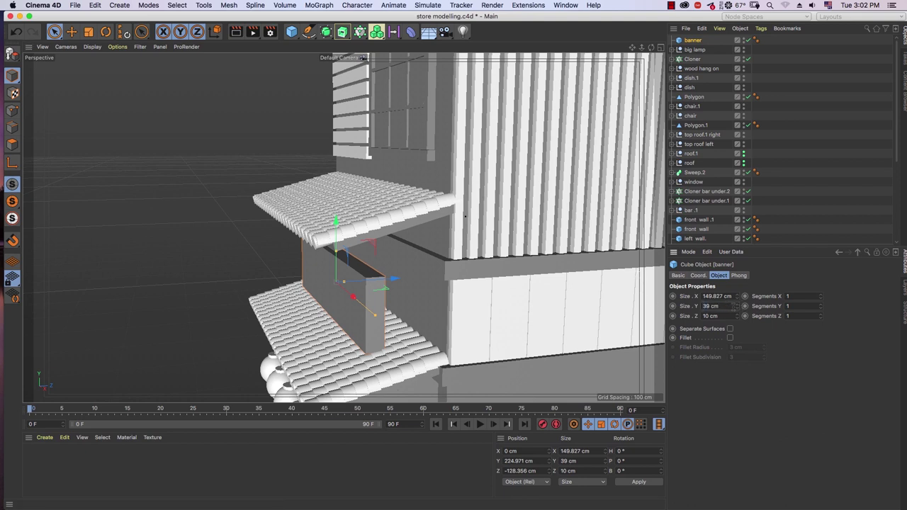
pyautogui.click(726, 316)
pyautogui.write('8')
pyautogui.press('Return')
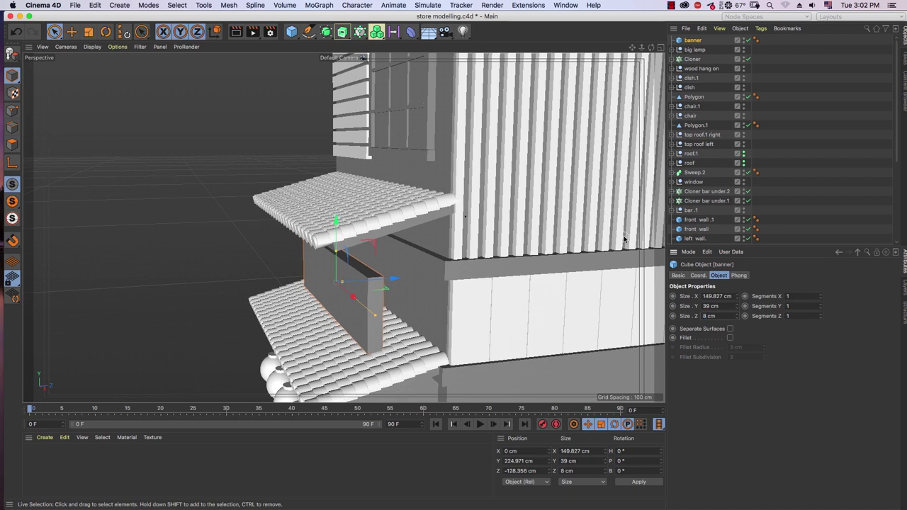
pyautogui.click(729, 296)
pyautogui.write('149')
pyautogui.moveTo(655, 255)
pyautogui.keyDown('alt'); pyautogui.mouseDown()
pyautogui.moveTo(528, 287)
pyautogui.moveTo(356, 371)
pyautogui.moveTo(333, 347)
pyautogui.mouseUp(); pyautogui.keyUp('alt')
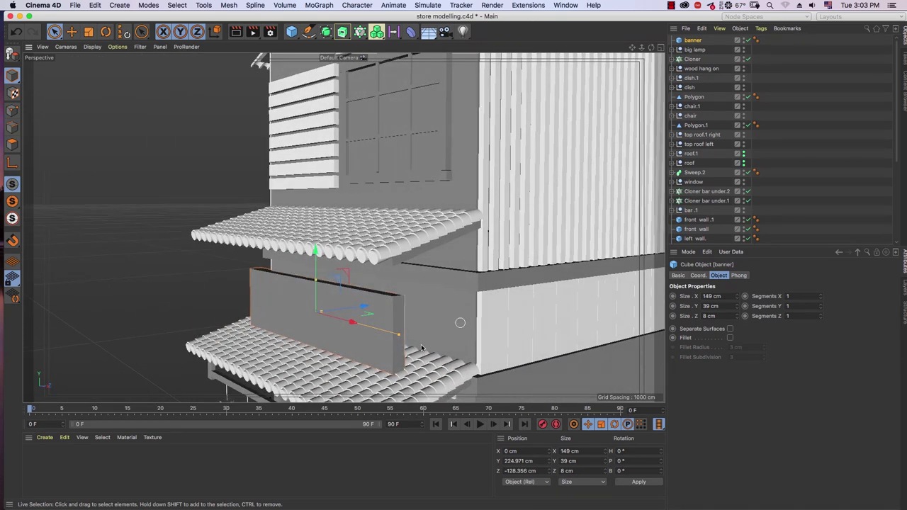
pyautogui.keyDown('alt'); pyautogui.moveTo(421, 347); pyautogui.dragTo(453, 305); pyautogui.keyUp('alt')
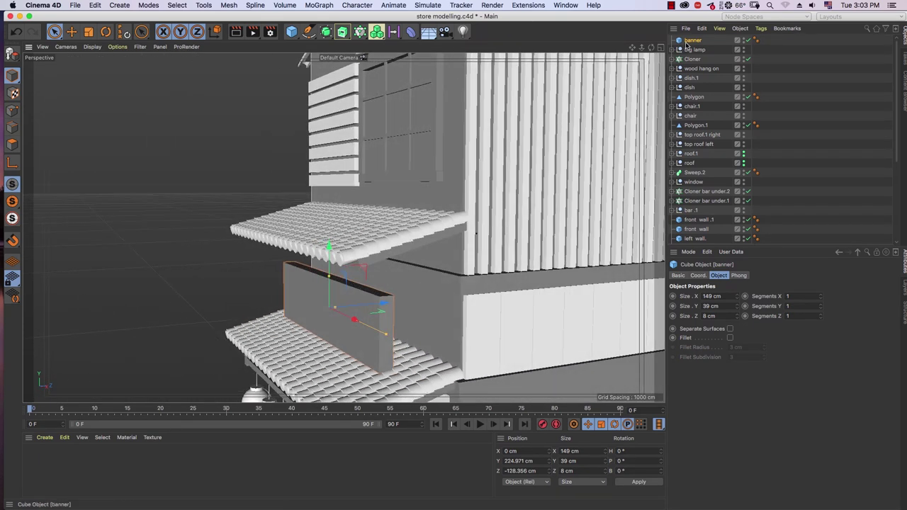
# Group the banner cube under a new null named 'banner'
pyautogui.hotkey('alt', 'g')
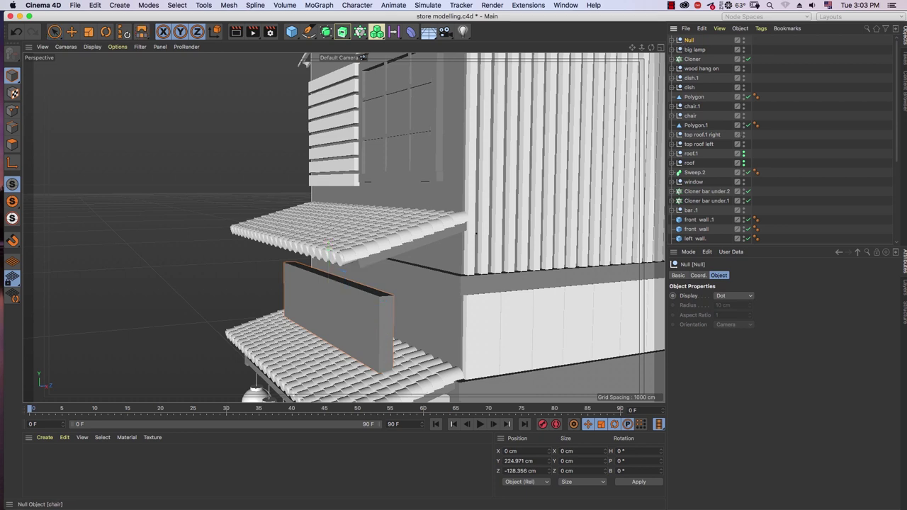
pyautogui.doubleClick(689, 40)
pyautogui.write('banner')
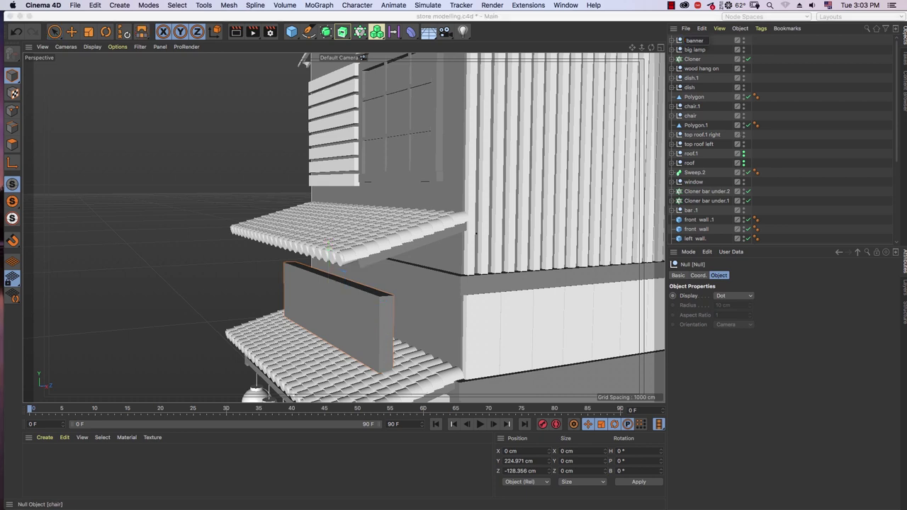
pyautogui.press('Return')
pyautogui.click(671, 41)
# Duplicate the banner cube in its group, narrow the copy to about 5 cm, and start renaming it
pyautogui.click(698, 50)
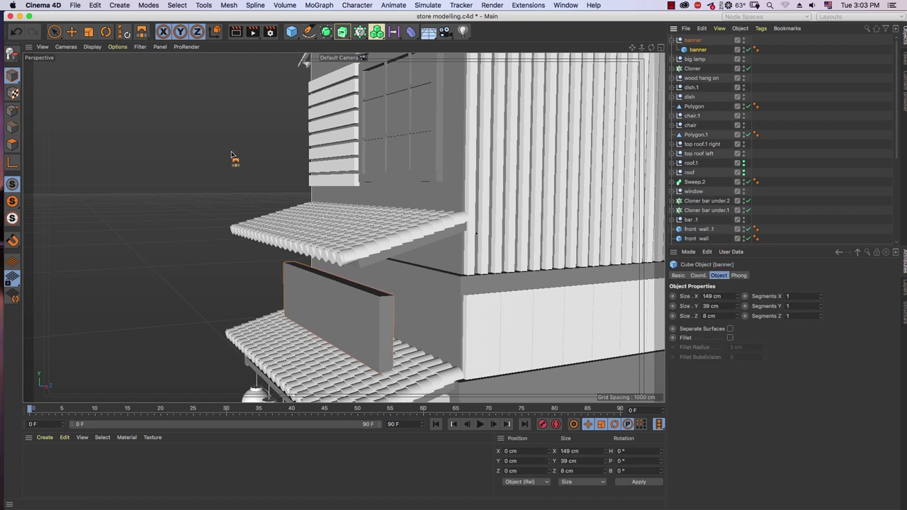
pyautogui.click(699, 61)
pyautogui.click(697, 51)
pyautogui.scroll(-3, 536, 203)
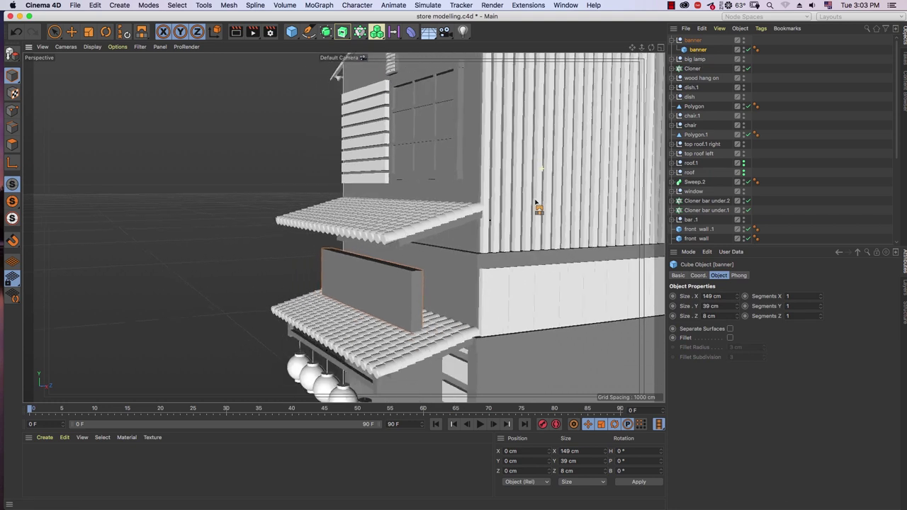
pyautogui.scroll(-3, 531, 257)
pyautogui.press('9')
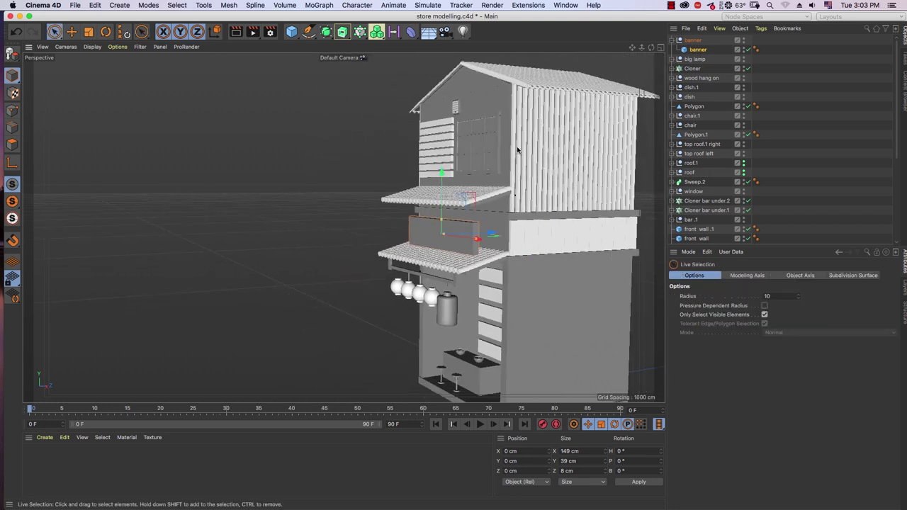
pyautogui.scroll(2, 549, 127)
pyautogui.scroll(2, 549, 127)
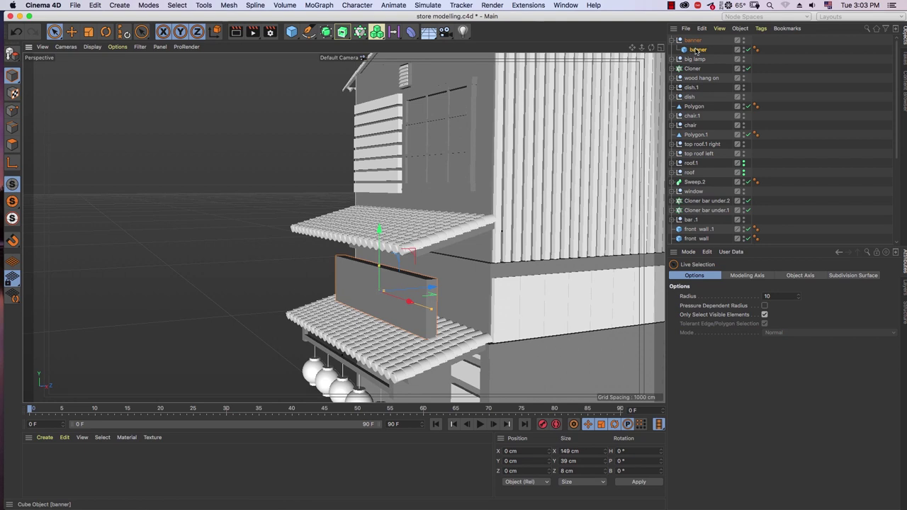
pyautogui.keyDown('ctrl'); pyautogui.moveTo(700, 49); pyautogui.dragTo(699, 49); pyautogui.keyUp('ctrl')
pyautogui.moveTo(431, 309)
pyautogui.mouseDown()
pyautogui.moveTo(381, 298)
pyautogui.moveTo(452, 312)
pyautogui.mouseUp()
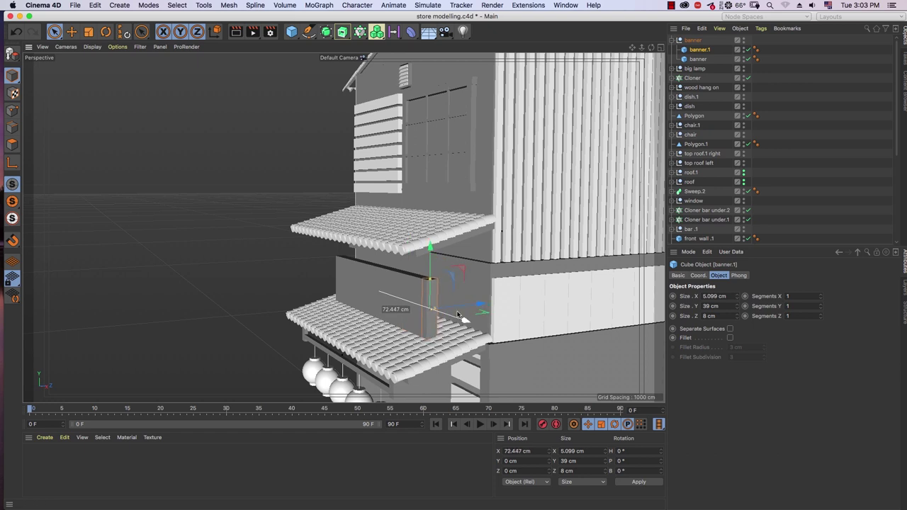
pyautogui.doubleClick(698, 49)
pyautogui.write('ood hang on')
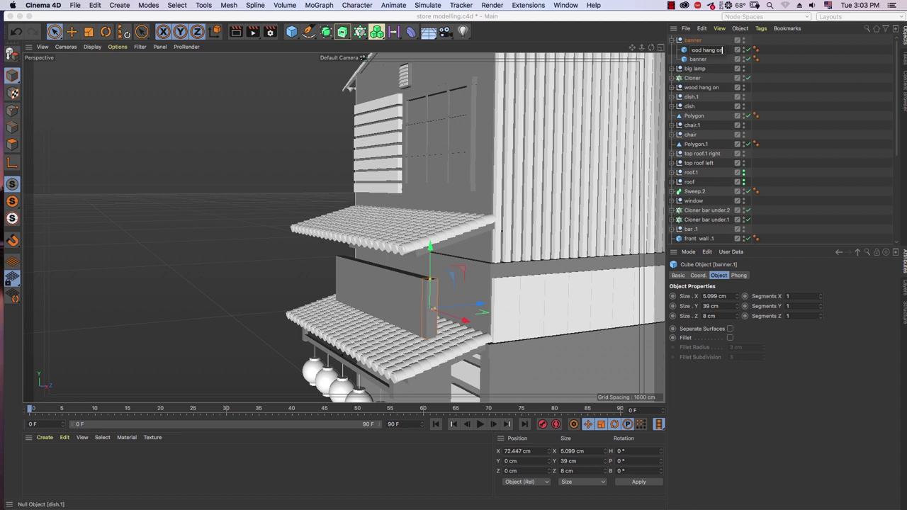
# Name the piece 'wood hang on' and resize it to a 5.099 × 8.383 × 24.329 cm bracket jutting out
pyautogui.press('Return')
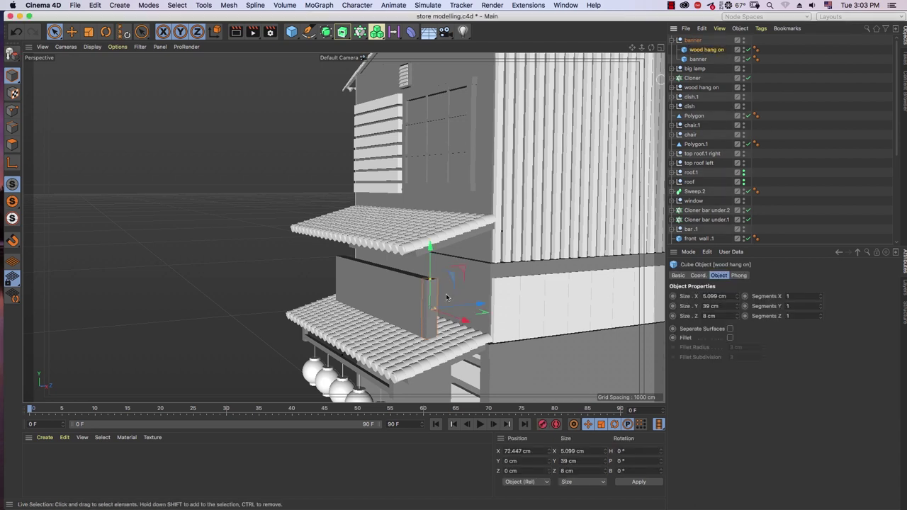
pyautogui.scroll(2, 457, 277)
pyautogui.scroll(2, 457, 276)
pyautogui.scroll(1, 457, 277)
pyautogui.moveTo(414, 292)
pyautogui.mouseDown()
pyautogui.moveTo(423, 339)
pyautogui.moveTo(416, 186)
pyautogui.moveTo(439, 256)
pyautogui.mouseUp()
pyautogui.scroll(1, 438, 306)
pyautogui.scroll(1, 437, 306)
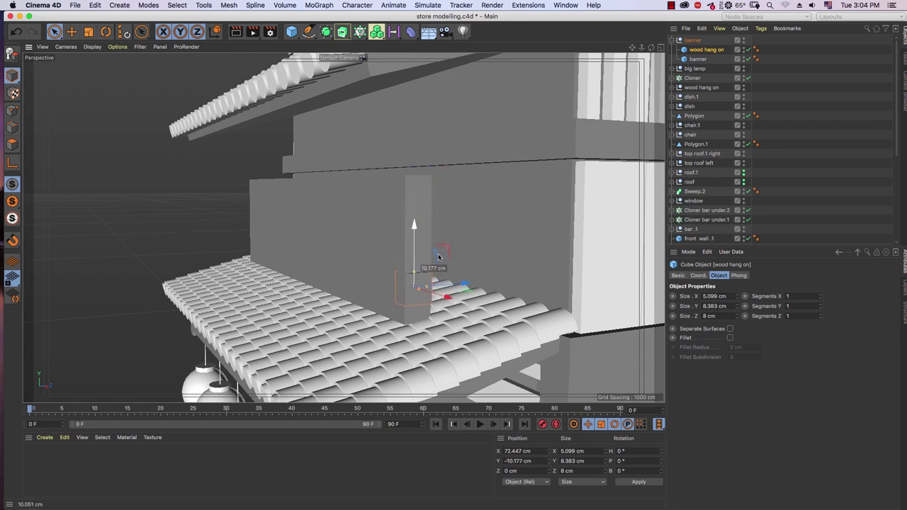
pyautogui.moveTo(438, 257); pyautogui.dragTo(466, 232)
pyautogui.moveTo(418, 298)
pyautogui.mouseDown()
pyautogui.moveTo(509, 275)
pyautogui.moveTo(513, 283)
pyautogui.moveTo(470, 331)
pyautogui.moveTo(441, 297)
pyautogui.mouseUp()
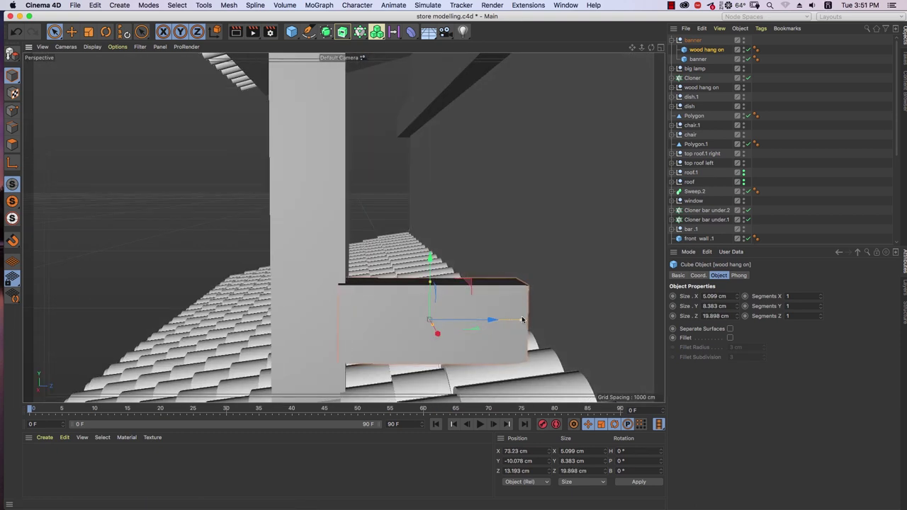
pyautogui.moveTo(484, 319)
pyautogui.mouseDown()
pyautogui.moveTo(507, 315)
pyautogui.moveTo(472, 325)
pyautogui.moveTo(498, 300)
pyautogui.mouseUp()
pyautogui.moveTo(497, 301)
pyautogui.keyDown('alt'); pyautogui.mouseDown()
pyautogui.moveTo(507, 345)
pyautogui.moveTo(570, 301)
pyautogui.moveTo(541, 290)
pyautogui.moveTo(561, 262)
pyautogui.mouseUp(); pyautogui.keyUp('alt')
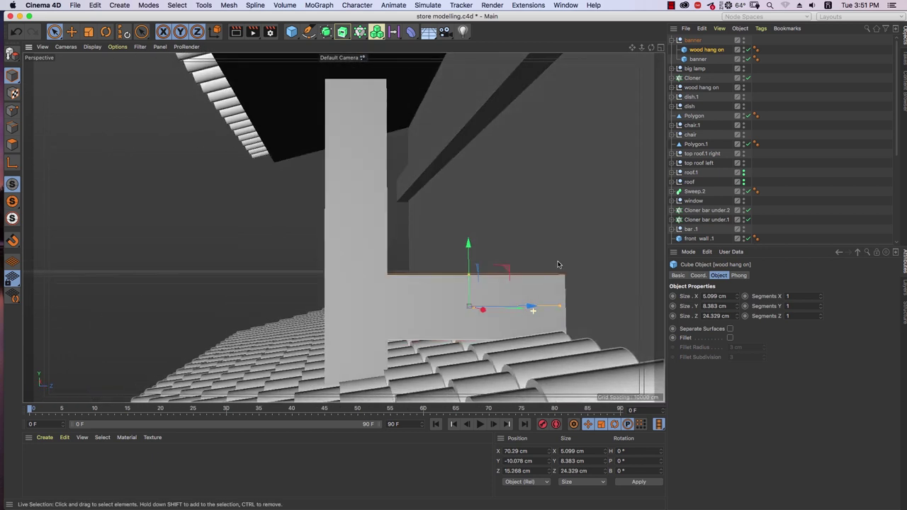
# Tilt the bracket to -15° pitch and switch to the four-view layout
pyautogui.click(698, 275)
pyautogui.moveTo(862, 306); pyautogui.dragTo(865, 323)
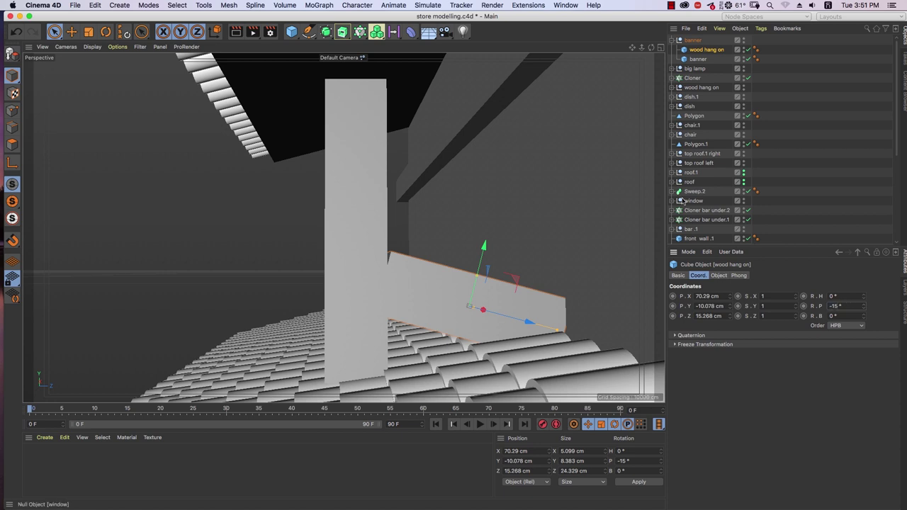
pyautogui.scroll(5, 454, 234)
pyautogui.scroll(2, 482, 297)
pyautogui.keyDown('alt'); pyautogui.moveTo(479, 314); pyautogui.dragTo(538, 233); pyautogui.keyUp('alt')
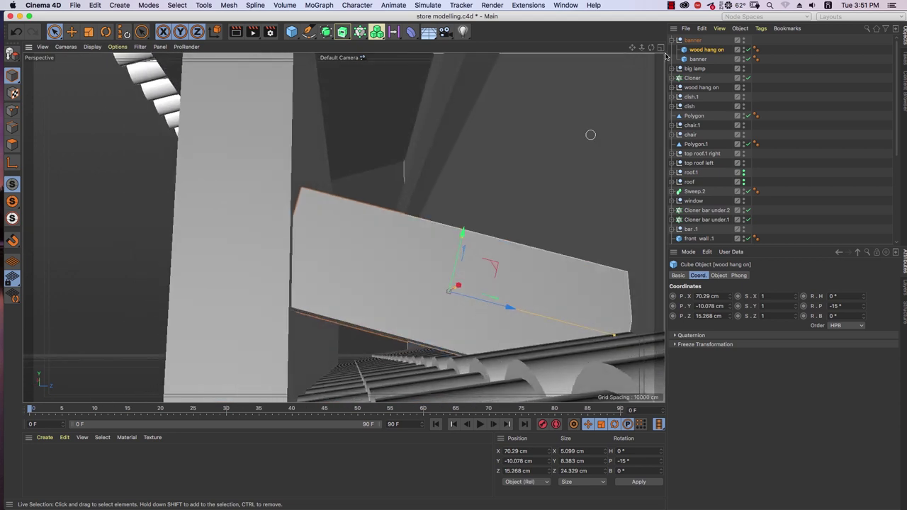
pyautogui.click(660, 47)
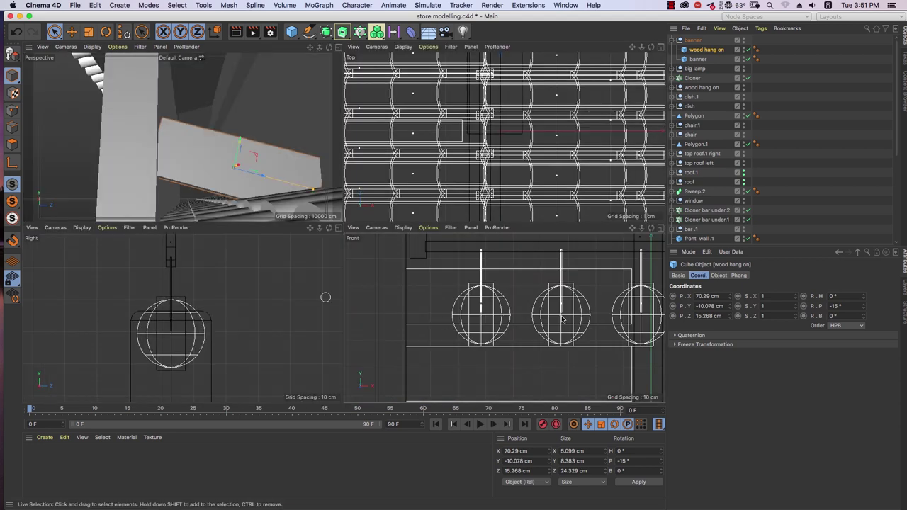
# Scale the wood hang on board thinner in the Right view and reselect it
pyautogui.scroll(-3, 561, 308)
pyautogui.scroll(-2, 559, 299)
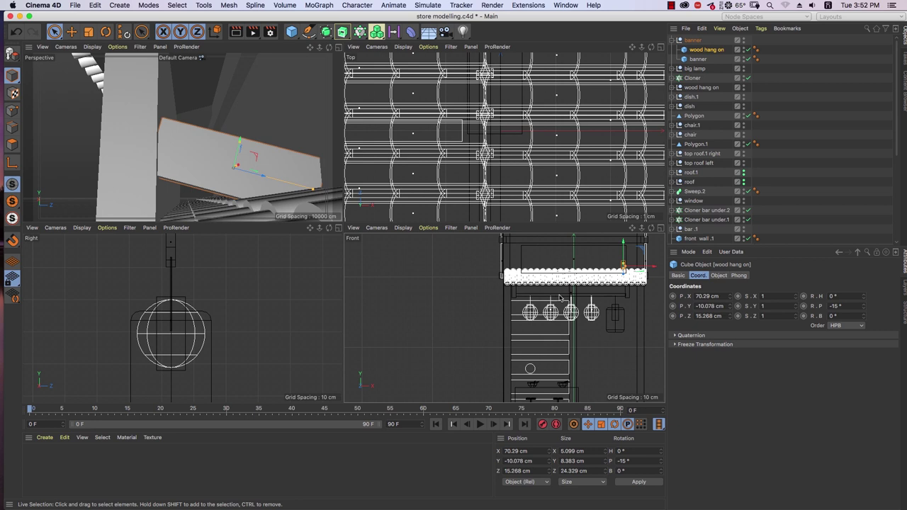
pyautogui.scroll(-3, 243, 360)
pyautogui.scroll(-2, 239, 348)
pyautogui.scroll(-2, 247, 356)
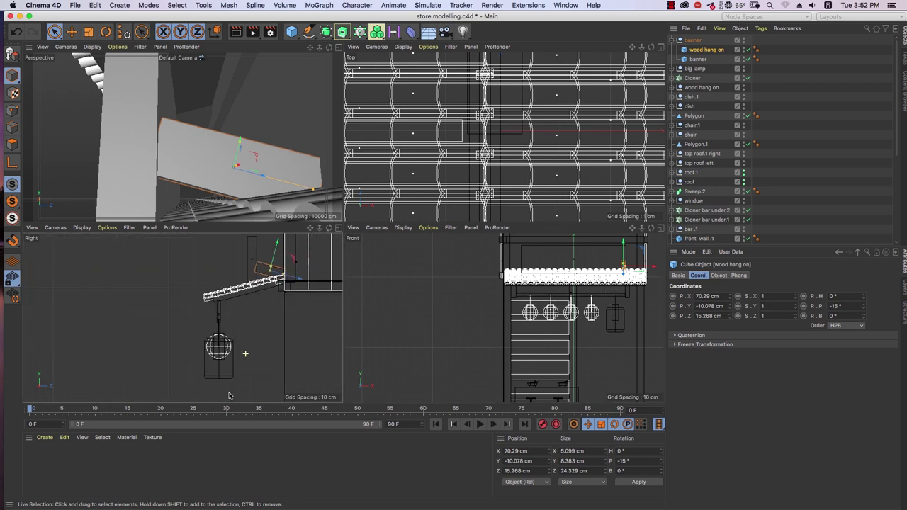
pyautogui.keyDown('alt'); pyautogui.moveTo(275, 294); pyautogui.dragTo(250, 323, button='middle'); pyautogui.keyUp('alt')
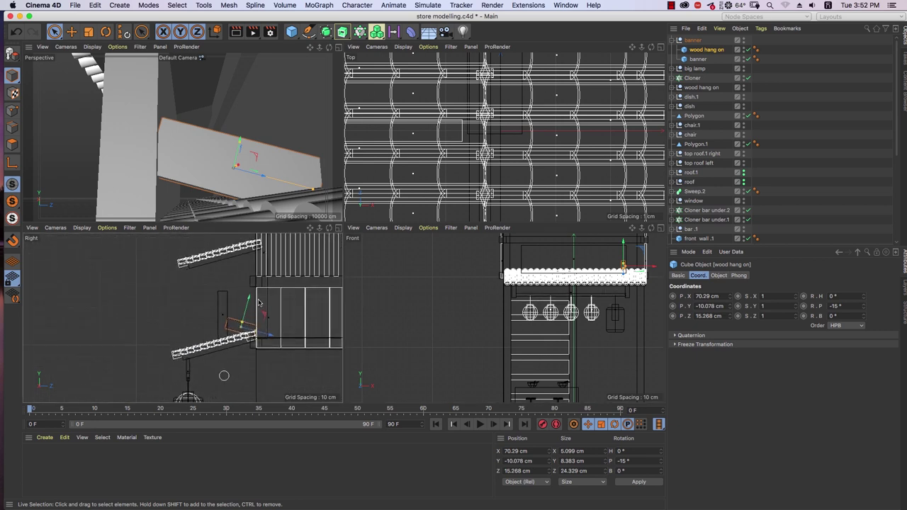
pyautogui.scroll(2, 259, 302)
pyautogui.scroll(2, 255, 283)
pyautogui.scroll(1, 251, 259)
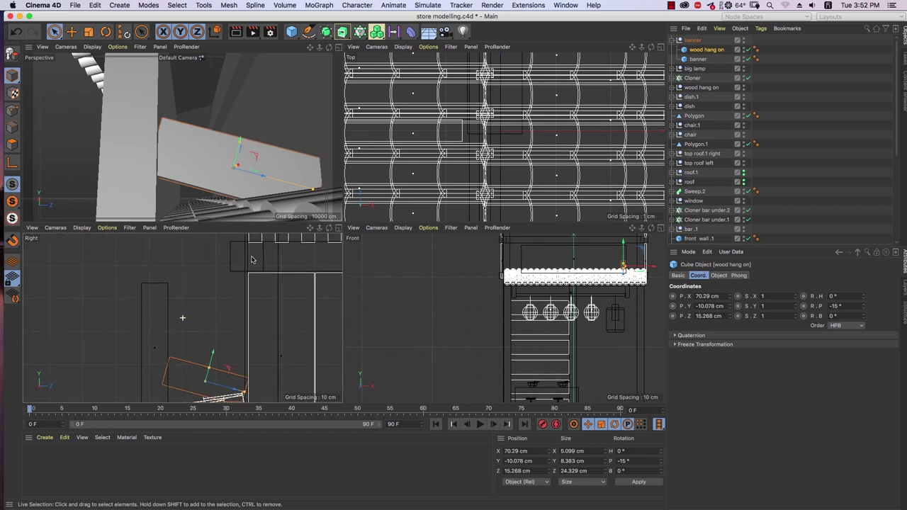
pyautogui.moveTo(250, 260); pyautogui.dragTo(244, 277, button='middle')
pyautogui.scroll(2, 241, 310)
pyautogui.moveTo(243, 289); pyautogui.dragTo(290, 332)
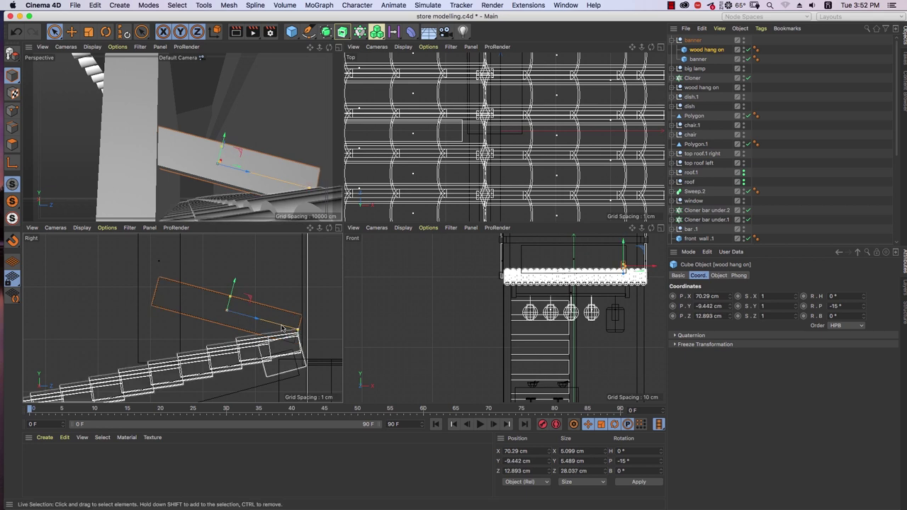
pyautogui.click(319, 271)
pyautogui.click(708, 50)
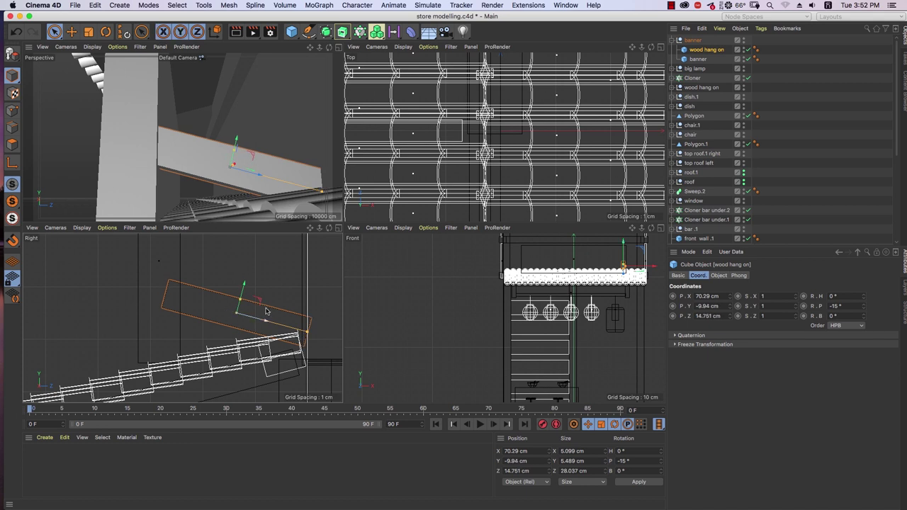
# Ctrl-drag a copy, wood hang on.1, to the banner's left end at X −67.157 cm
pyautogui.middleClick(236, 222)
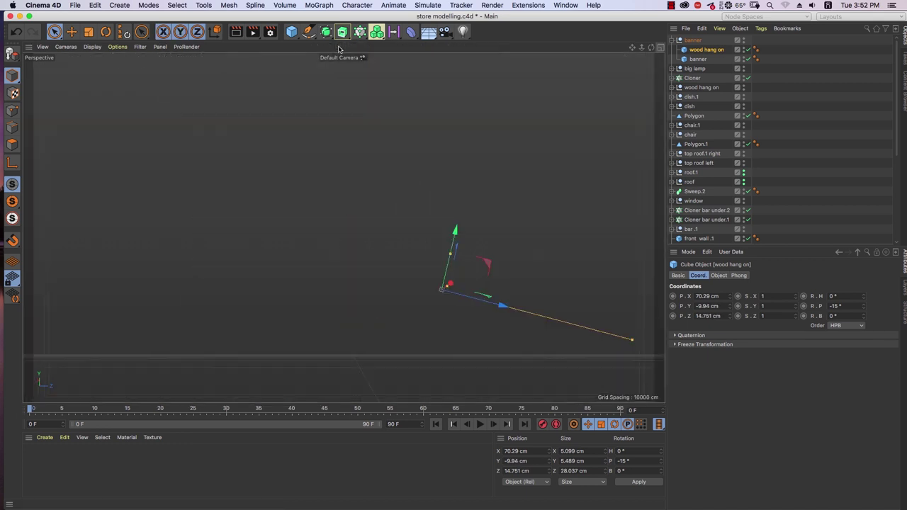
pyautogui.press('o')
pyautogui.keyDown('alt'); pyautogui.moveTo(348, 232); pyautogui.dragTo(464, 275); pyautogui.keyUp('alt')
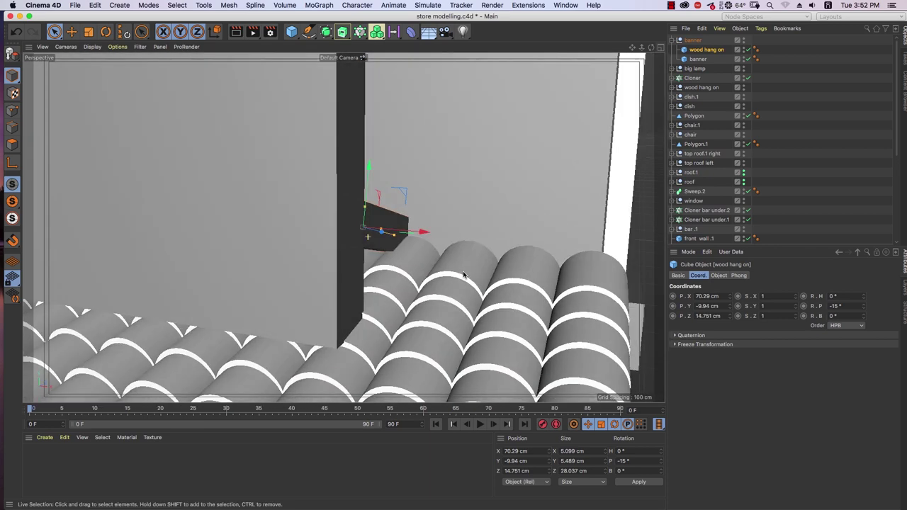
pyautogui.scroll(-3, 464, 275)
pyautogui.scroll(-3, 460, 278)
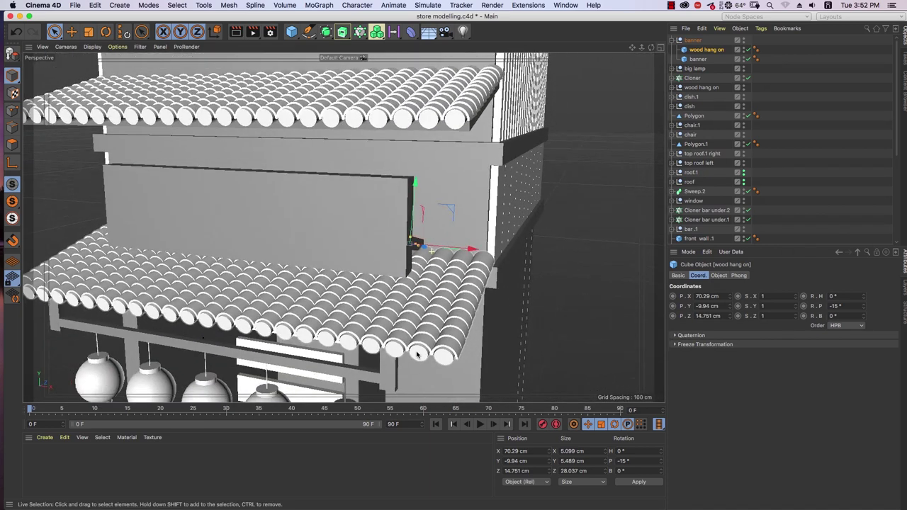
pyautogui.scroll(-2, 457, 282)
pyautogui.scroll(-1, 454, 285)
pyautogui.scroll(-1, 454, 286)
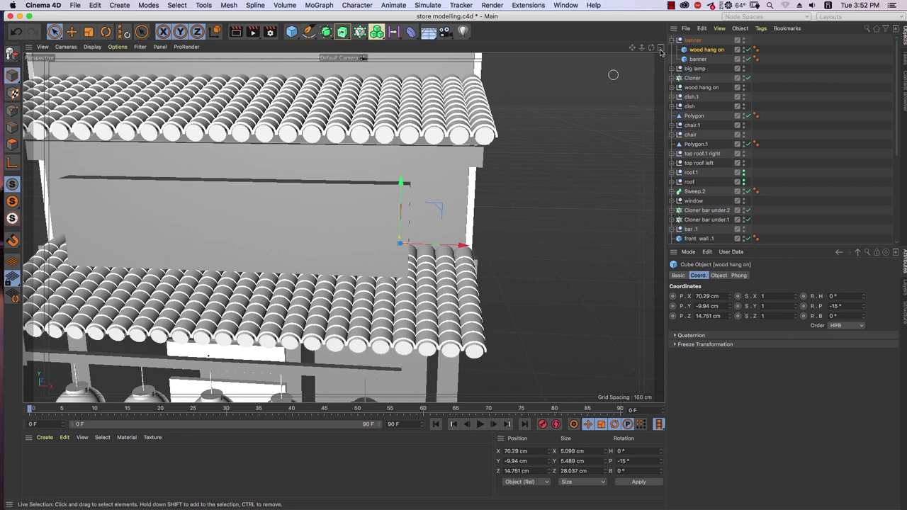
pyautogui.middleClick(611, 75)
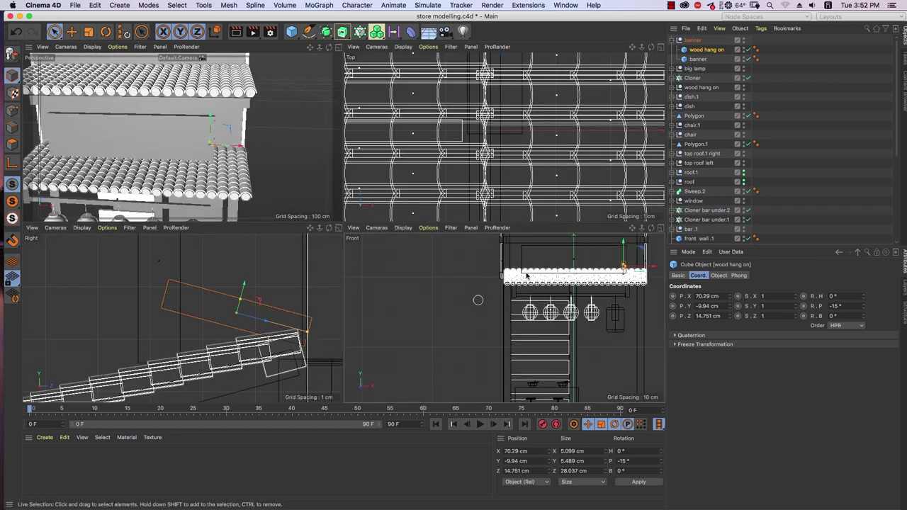
pyautogui.scroll(2, 579, 257)
pyautogui.scroll(2, 580, 257)
pyautogui.keyDown('alt'); pyautogui.moveTo(580, 257); pyautogui.dragTo(504, 300, button='middle'); pyautogui.keyUp('alt')
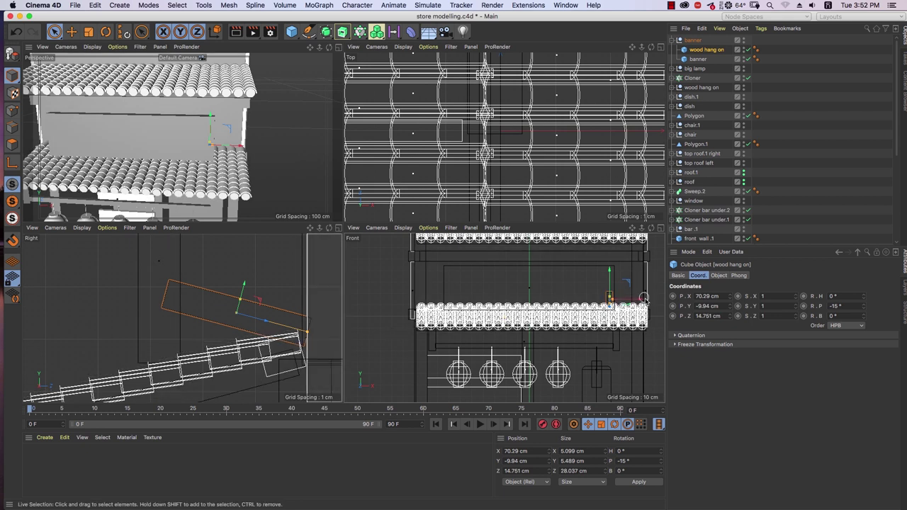
pyautogui.moveTo(602, 300); pyautogui.dragTo(530, 295)
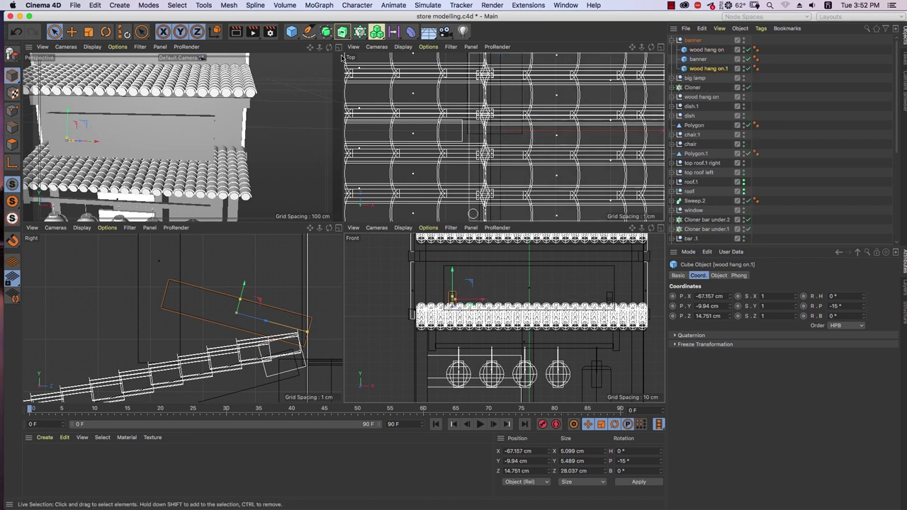
# Deselect the copy and orbit the perspective view to face the storefront
pyautogui.middleClick(275, 134)
pyautogui.moveTo(275, 135)
pyautogui.keyDown('alt'); pyautogui.mouseDown()
pyautogui.moveTo(365, 225)
pyautogui.moveTo(545, 217)
pyautogui.mouseUp(); pyautogui.keyUp('alt')
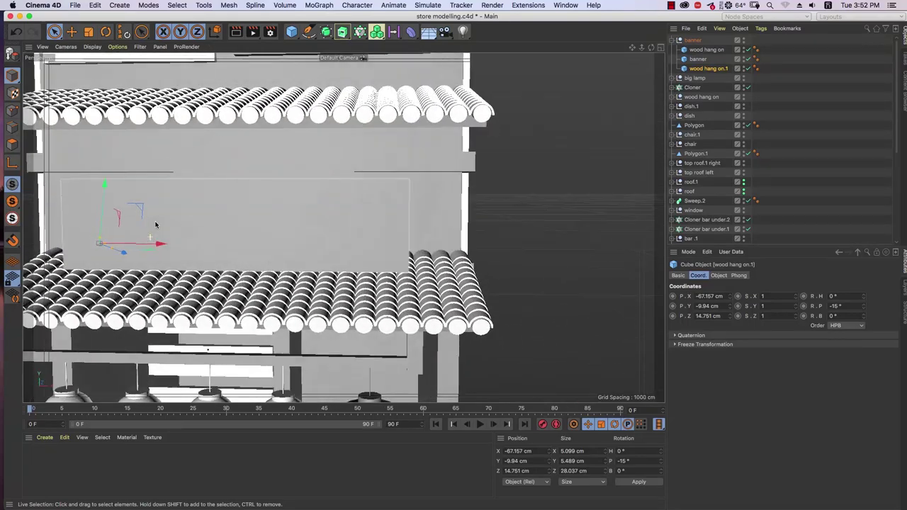
pyautogui.scroll(-5, 518, 204)
pyautogui.click(521, 282)
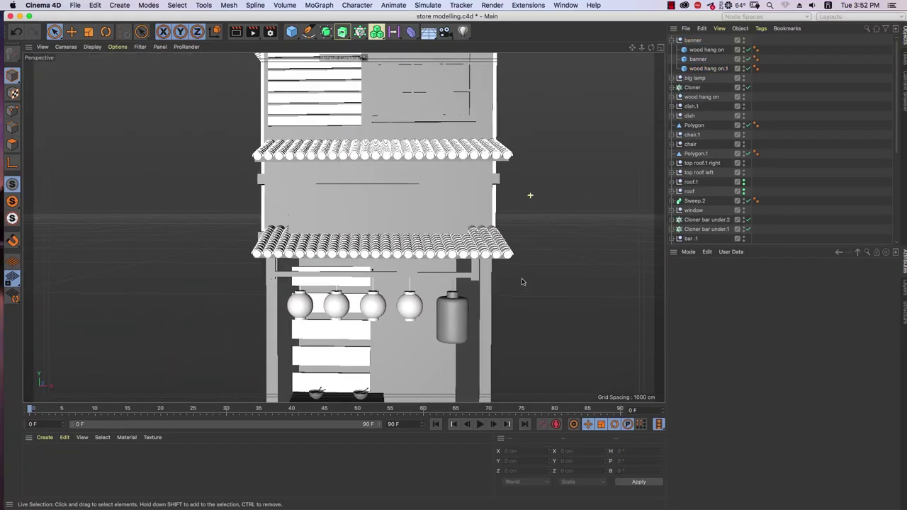
pyautogui.keyDown('alt'); pyautogui.moveTo(521, 254); pyautogui.dragTo(546, 187); pyautogui.keyUp('alt')
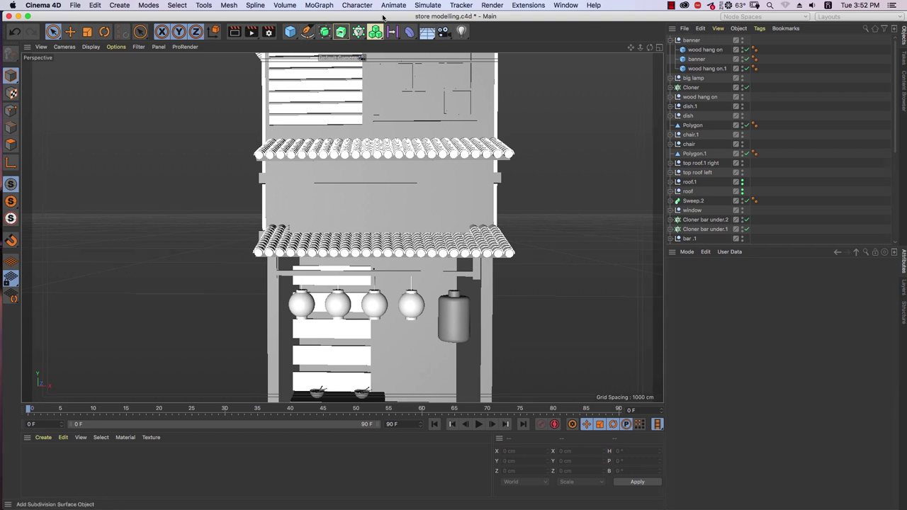
# Create a MoText reading 'Text' and move it to Y −52.954, Z −18.889 cm
pyautogui.click(320, 5)
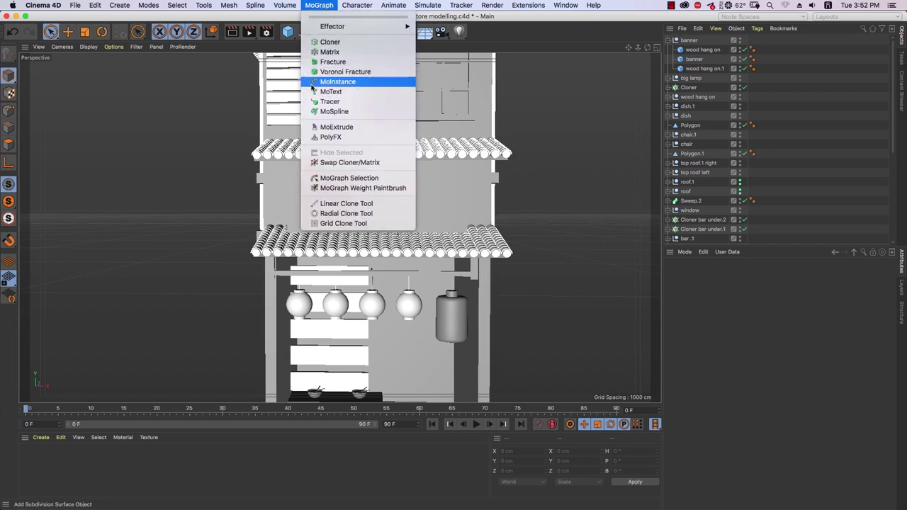
pyautogui.click(334, 93)
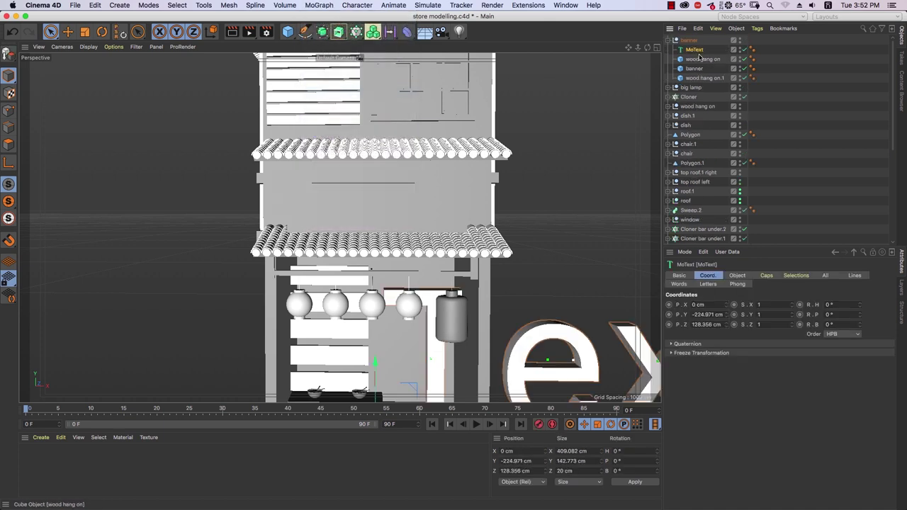
pyautogui.scroll(-5, 552, 282)
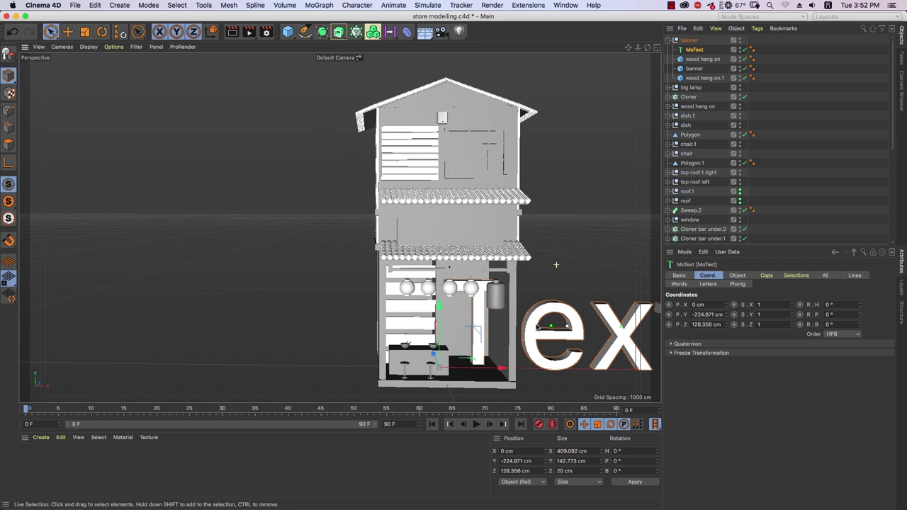
pyautogui.moveTo(483, 361); pyautogui.dragTo(390, 361)
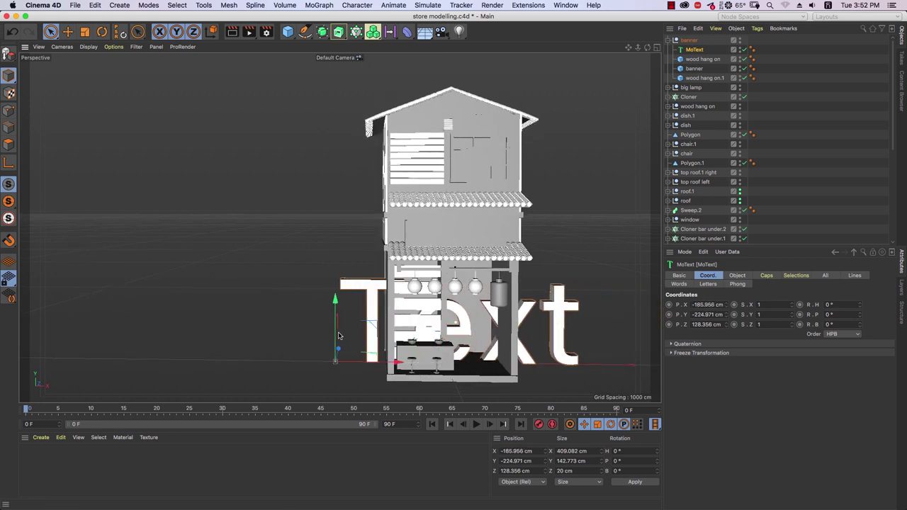
pyautogui.moveTo(334, 315); pyautogui.dragTo(469, 170)
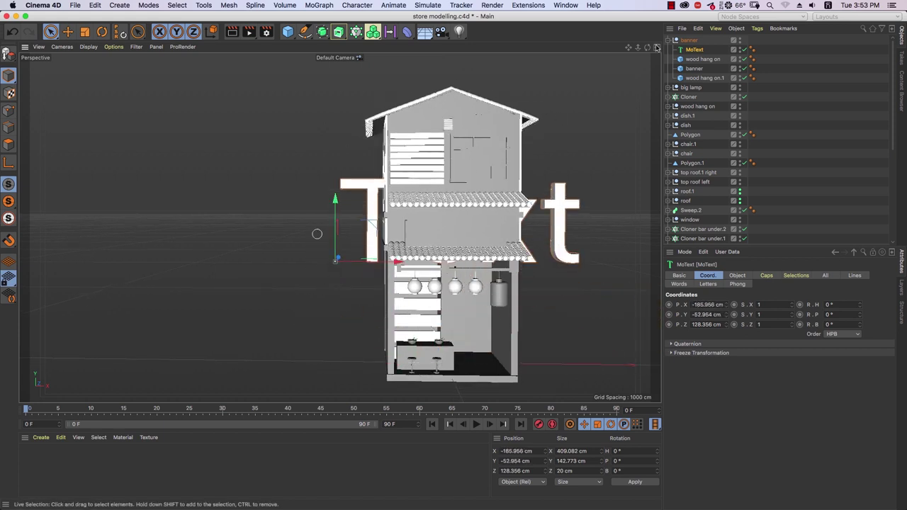
pyautogui.middleClick(565, 193)
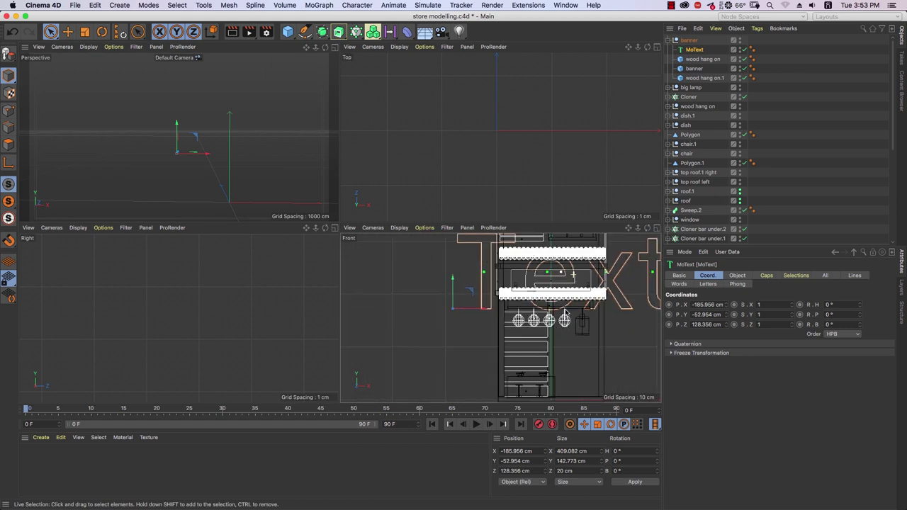
pyautogui.moveTo(315, 228)
pyautogui.mouseDown()
pyautogui.moveTo(282, 347)
pyautogui.moveTo(298, 342)
pyautogui.mouseUp()
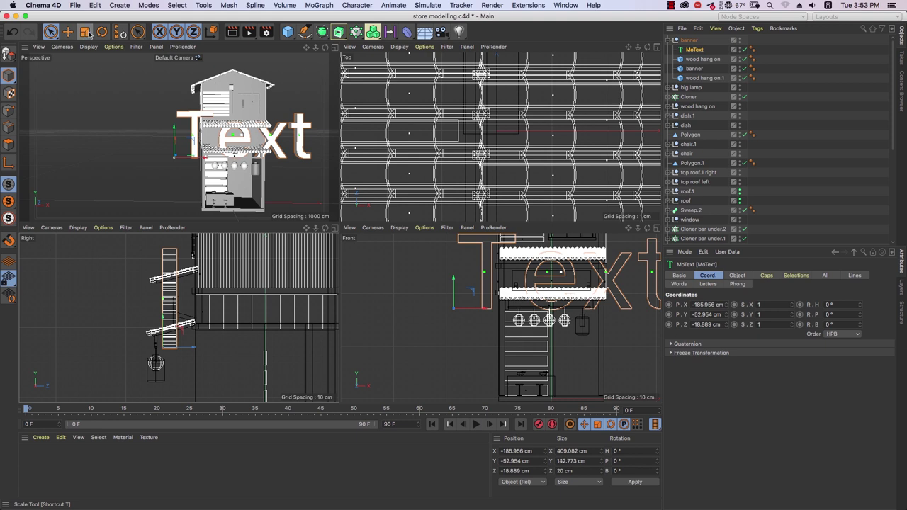
# Scale the Text lettering down to fit the banner and move it right onto the board
pyautogui.click(85, 31)
pyautogui.moveTo(524, 283)
pyautogui.mouseDown()
pyautogui.moveTo(476, 285)
pyautogui.moveTo(371, 383)
pyautogui.mouseUp()
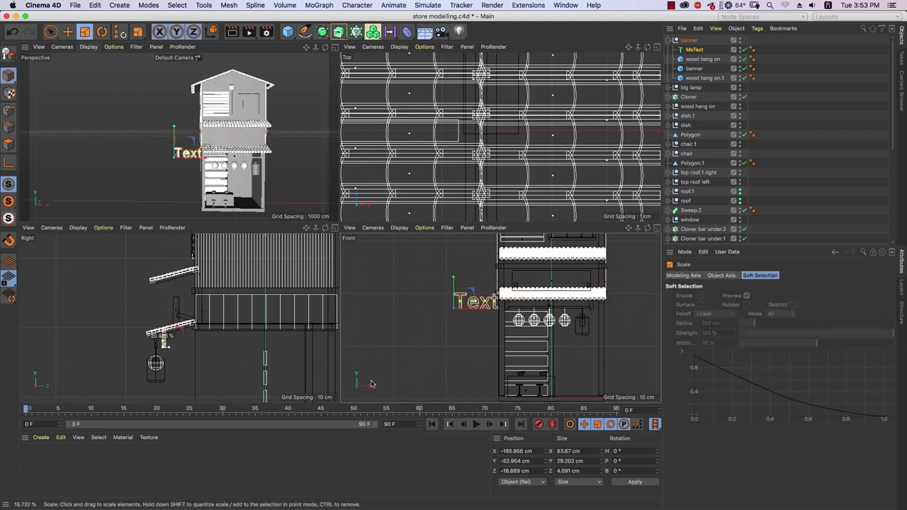
pyautogui.click(74, 34)
pyautogui.moveTo(481, 303)
pyautogui.mouseDown()
pyautogui.moveTo(544, 303)
pyautogui.moveTo(551, 288)
pyautogui.mouseUp()
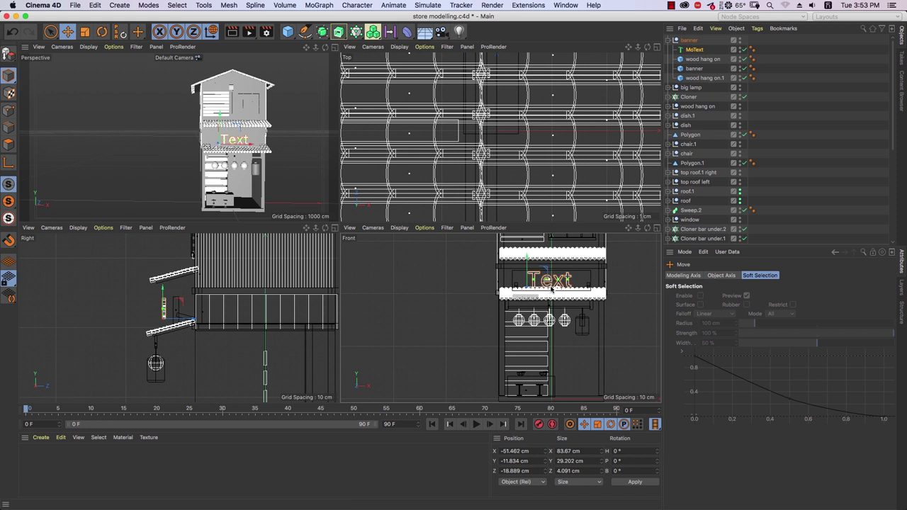
# Adjust the text's depth so it rests on the banner's front face at Y −14.387, Z −8.006 cm
pyautogui.press('F1')
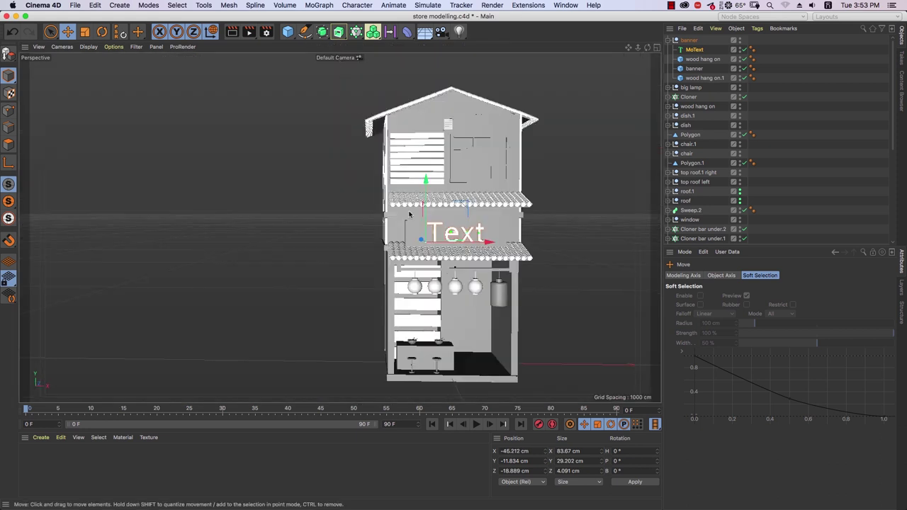
pyautogui.scroll(3, 547, 192)
pyautogui.scroll(4, 538, 156)
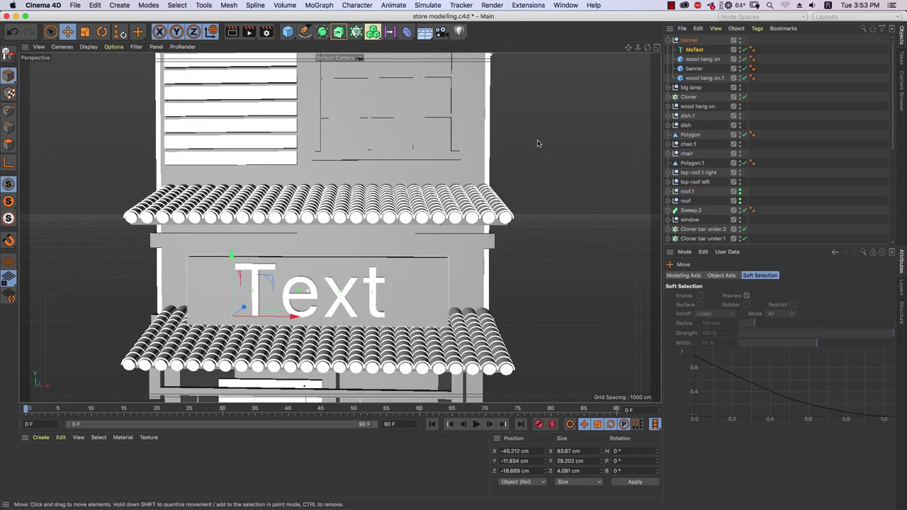
pyautogui.moveTo(370, 325)
pyautogui.keyDown('alt'); pyautogui.mouseDown()
pyautogui.moveTo(397, 285)
pyautogui.moveTo(389, 284)
pyautogui.mouseUp(); pyautogui.keyUp('alt')
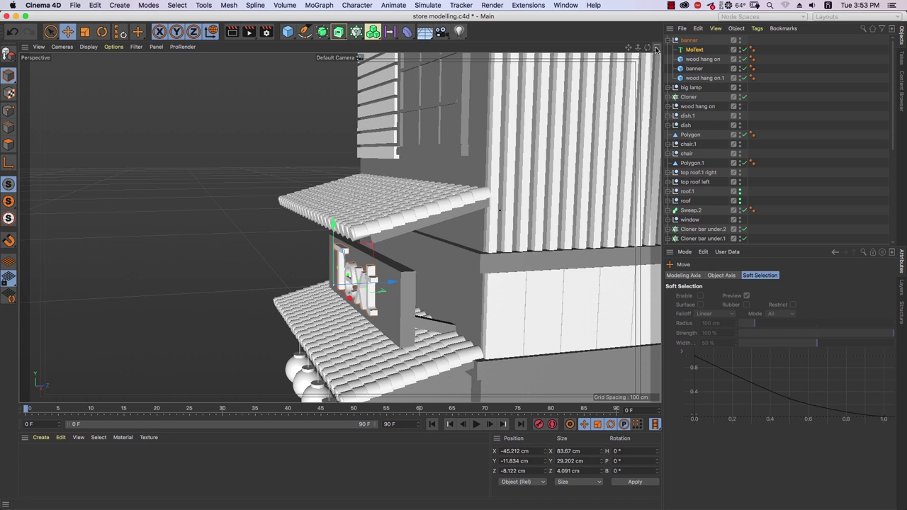
pyautogui.middleClick(145, 306)
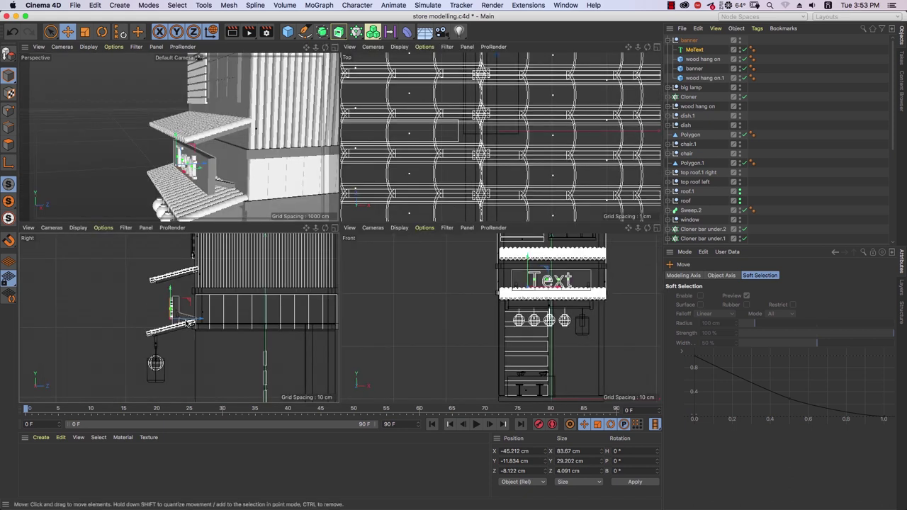
pyautogui.moveTo(185, 320); pyautogui.dragTo(201, 369, button='middle')
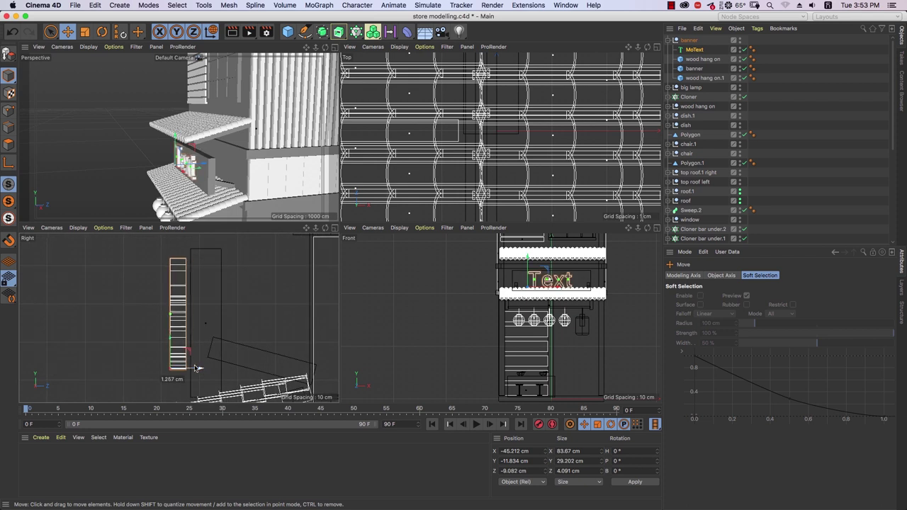
pyautogui.scroll(3, 202, 369)
pyautogui.scroll(2, 198, 361)
pyautogui.moveTo(168, 366); pyautogui.dragTo(149, 353)
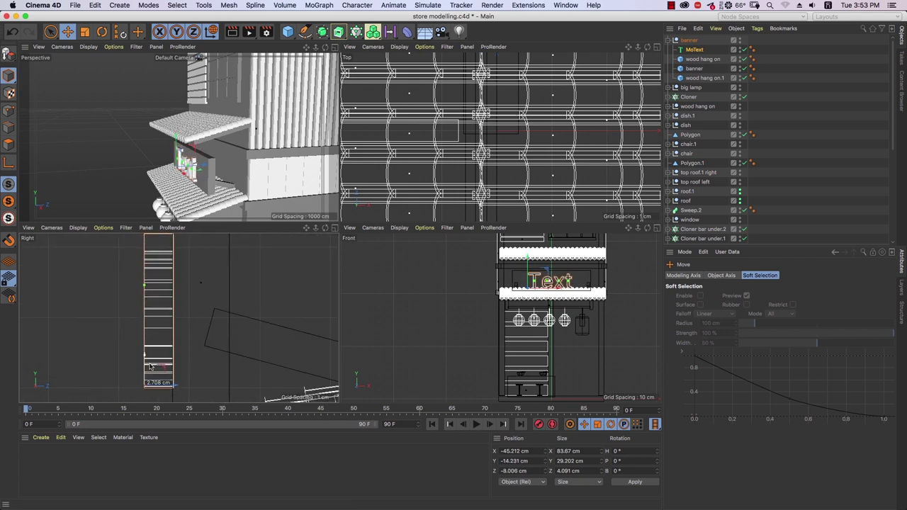
pyautogui.scroll(-2, 232, 337)
pyautogui.scroll(-3, 232, 337)
pyautogui.scroll(-2, 232, 336)
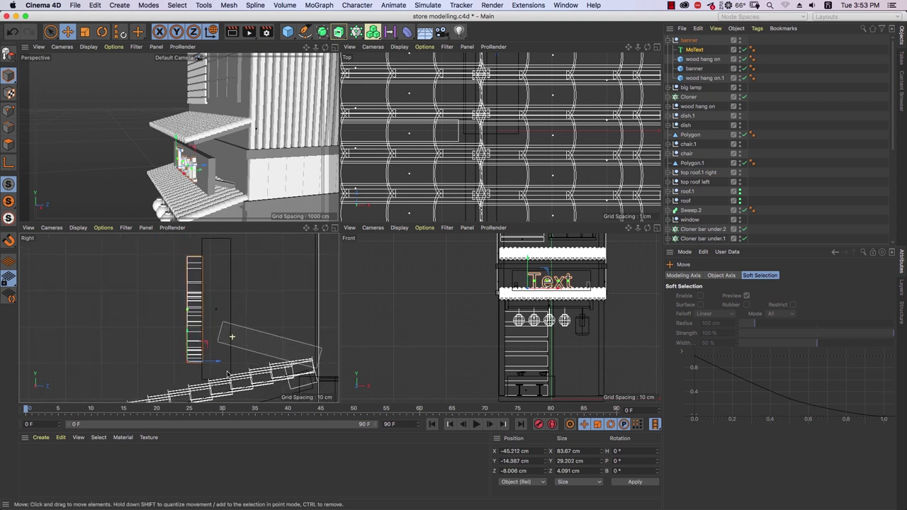
# Select the MoText object and display its Object tab text settings
pyautogui.click(335, 46)
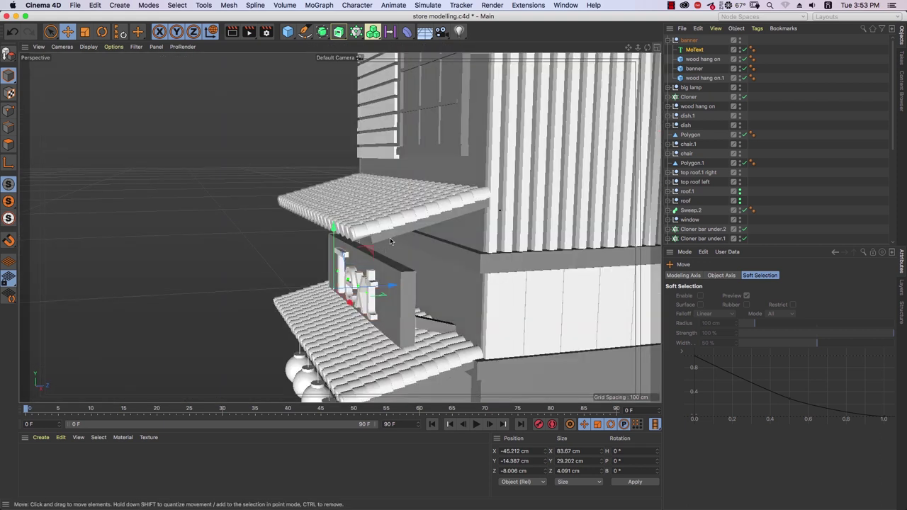
pyautogui.keyDown('alt'); pyautogui.moveTo(390, 241); pyautogui.dragTo(407, 361); pyautogui.keyUp('alt')
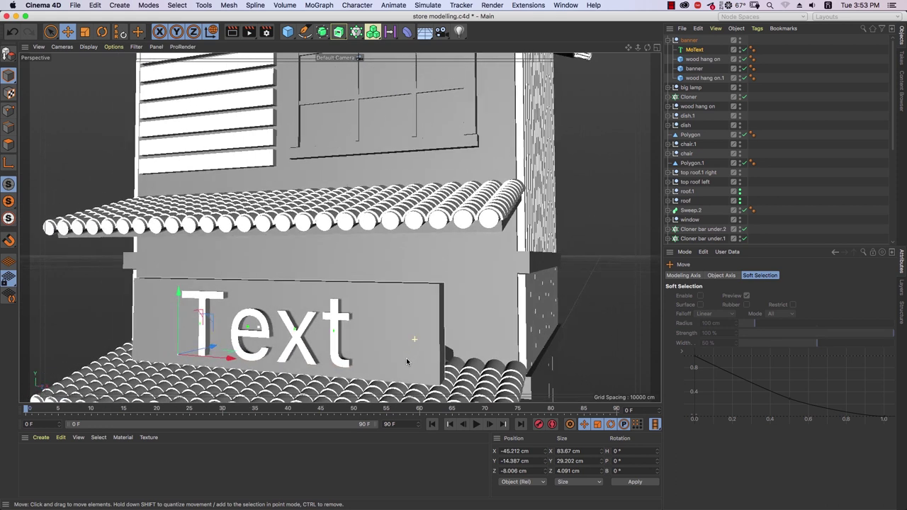
pyautogui.scroll(-2, 406, 362)
pyautogui.click(693, 50)
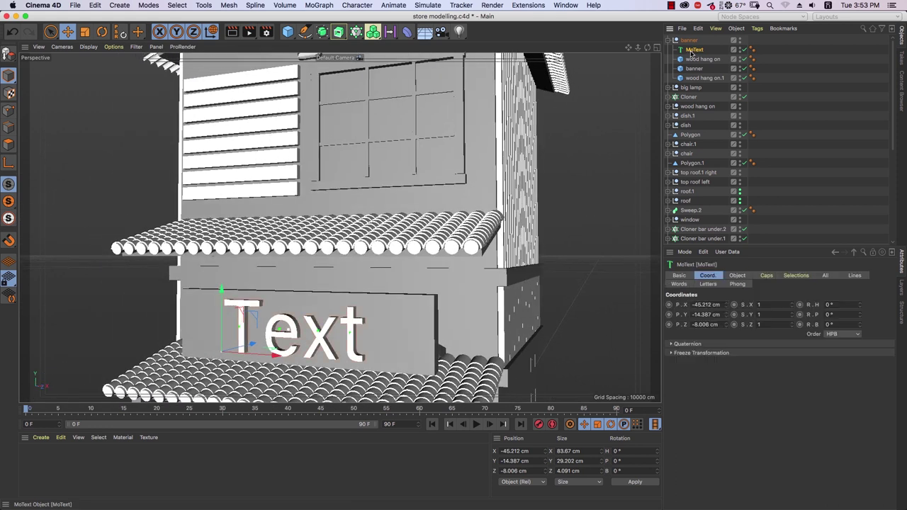
pyautogui.click(747, 278)
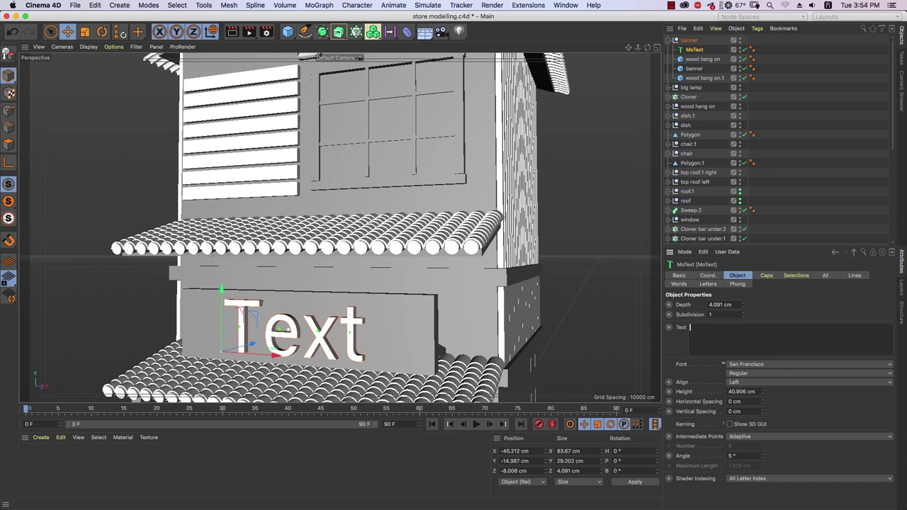
# Switch input to US English, change the text to Neatshare and set Height to 24.906 cm
pyautogui.click(827, 5)
pyautogui.click(765, 18)
pyautogui.write('Neatshare')
pyautogui.click(792, 307)
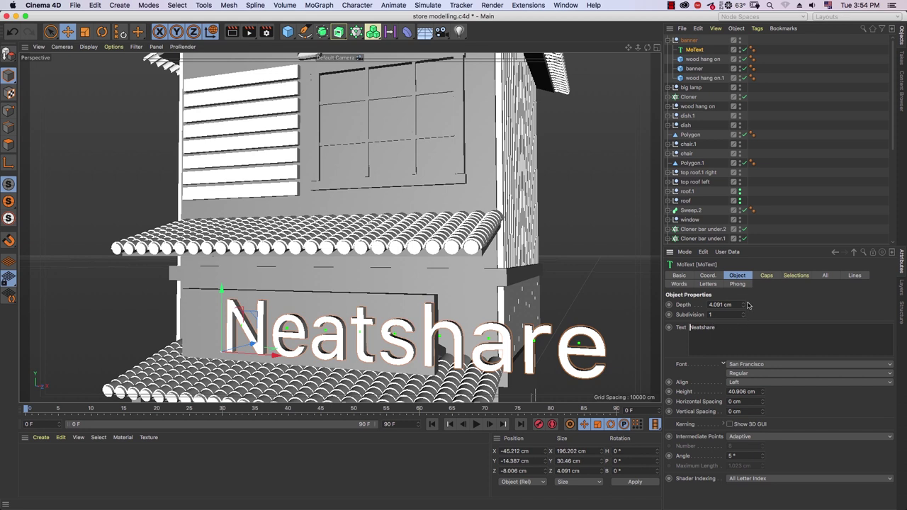
pyautogui.press('super+z')
pyautogui.moveTo(764, 393); pyautogui.dragTo(419, 335)
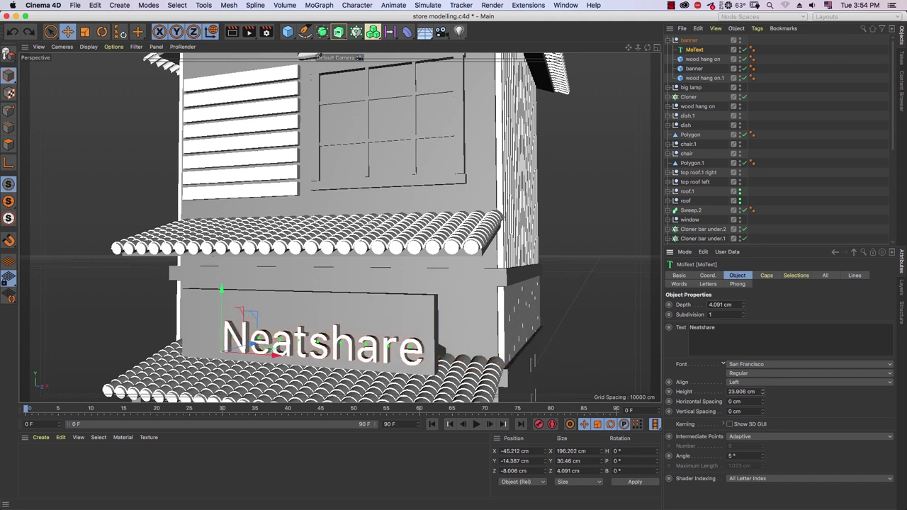
# Move the Neatshare lettering left and up onto the banner, to X −58.108, Y −8.504 cm
pyautogui.scroll(2, 399, 317)
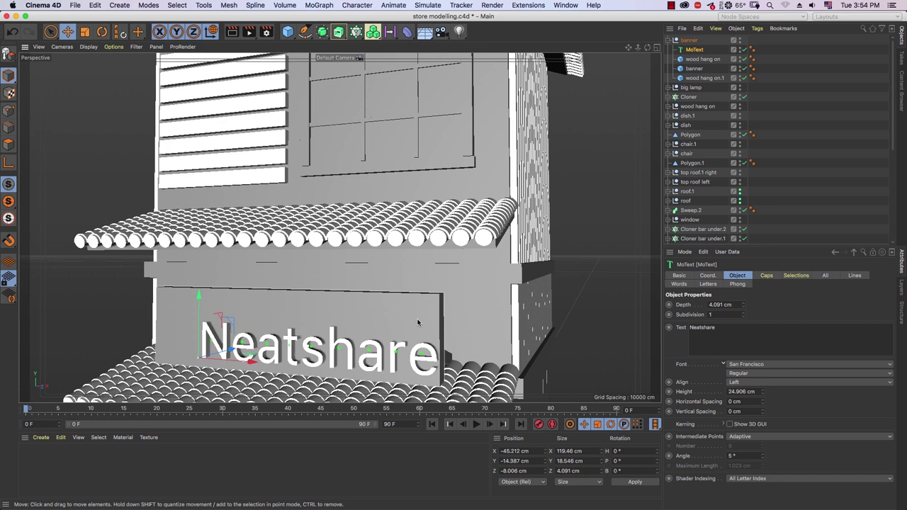
pyautogui.scroll(3, 411, 297)
pyautogui.scroll(2, 424, 280)
pyautogui.scroll(2, 424, 279)
pyautogui.moveTo(310, 277); pyautogui.dragTo(271, 275)
pyautogui.moveTo(210, 209)
pyautogui.mouseDown()
pyautogui.moveTo(210, 195)
pyautogui.moveTo(324, 282)
pyautogui.moveTo(439, 291)
pyautogui.mouseUp()
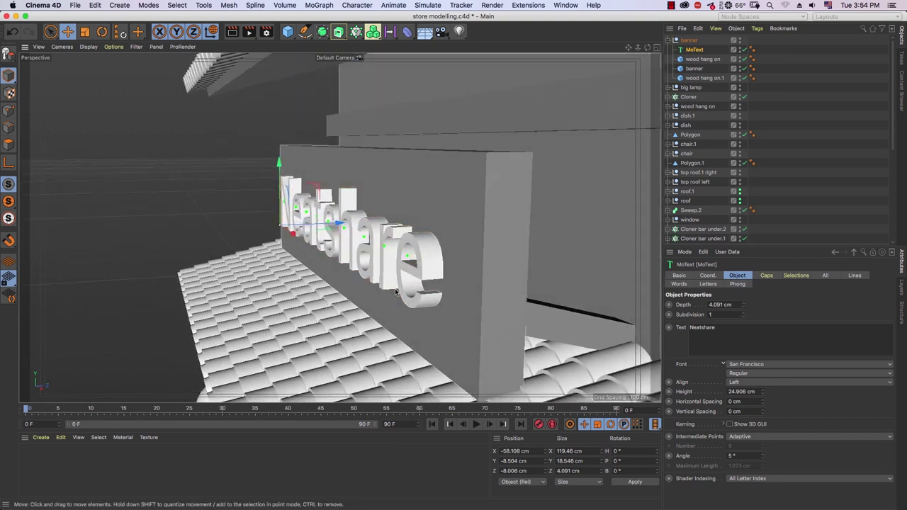
pyautogui.keyDown('alt'); pyautogui.moveTo(600, 314); pyautogui.dragTo(479, 309); pyautogui.keyUp('alt')
pyautogui.scroll(-2, 589, 339)
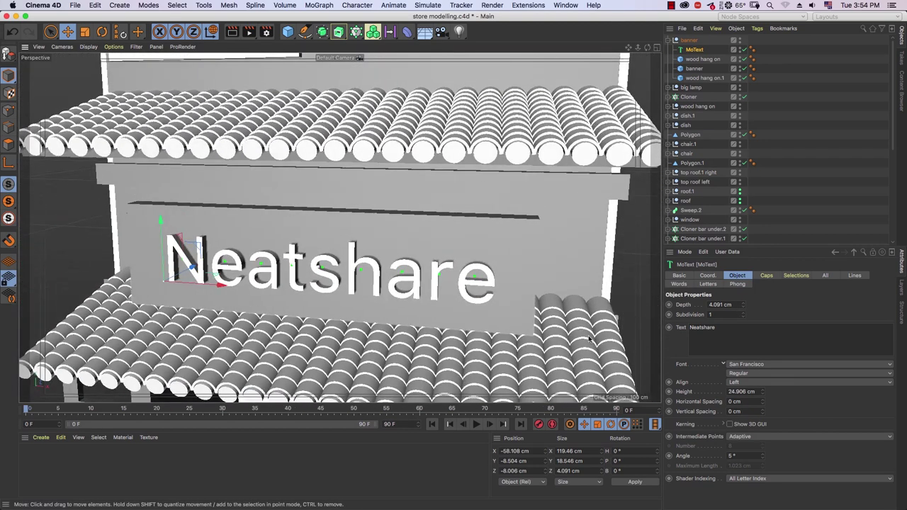
# Try a Curve bevel in the Caps tab, then reset it to Round at 0 cm
pyautogui.click(768, 278)
pyautogui.click(748, 345)
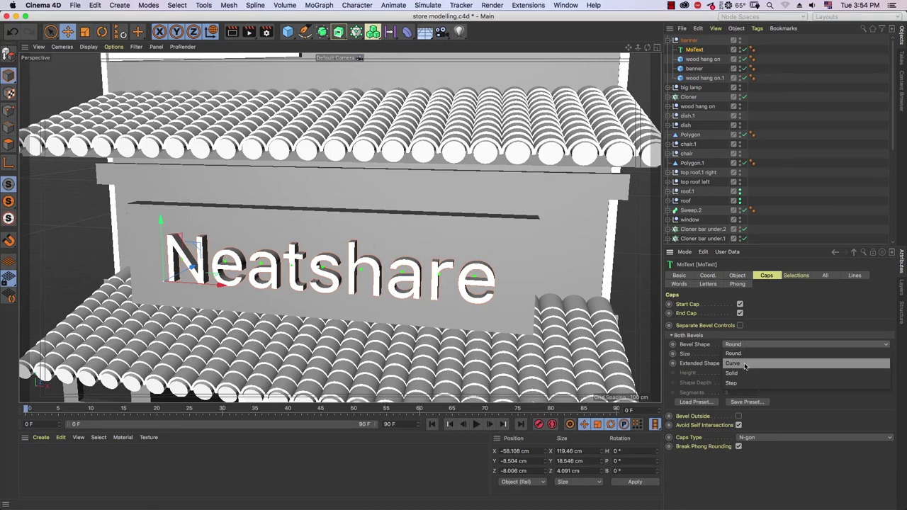
pyautogui.click(745, 364)
pyautogui.click(771, 355)
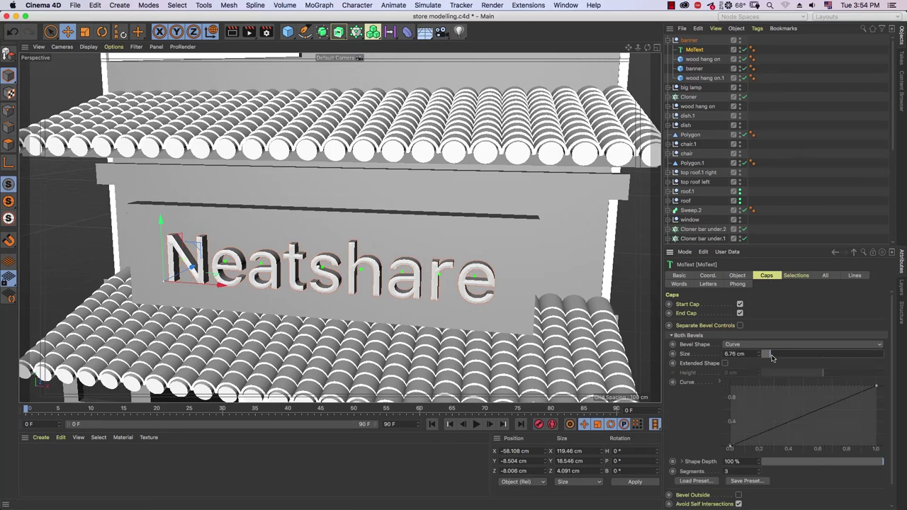
pyautogui.moveTo(763, 357); pyautogui.dragTo(762, 356)
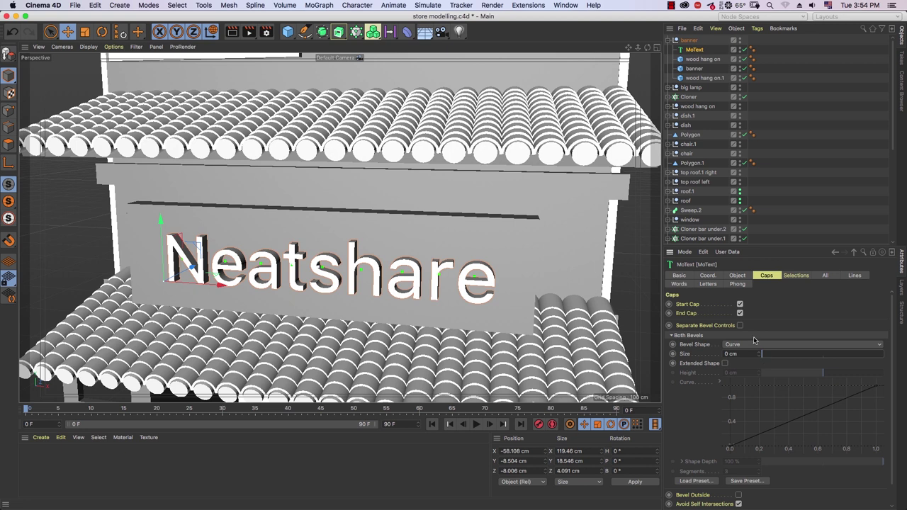
pyautogui.click(757, 345)
pyautogui.click(761, 336)
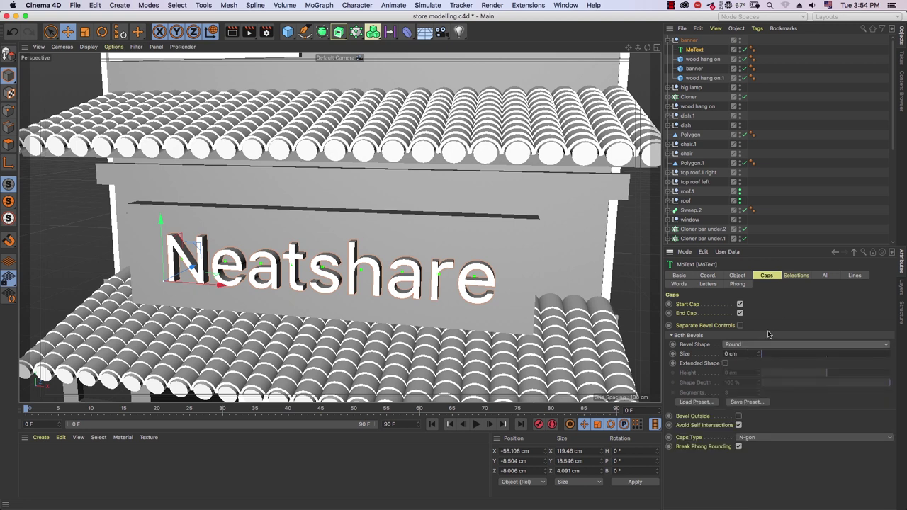
pyautogui.click(737, 276)
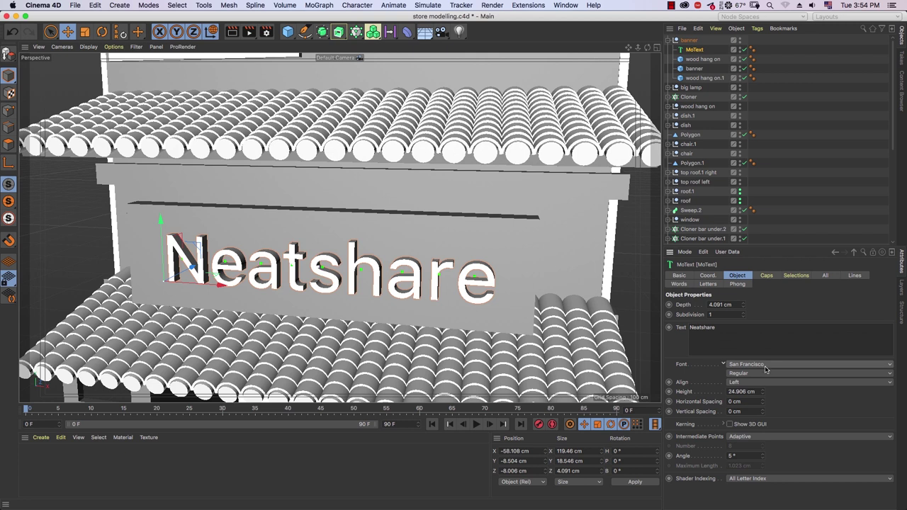
# Change the lettering's font to STHupo after briefly trying PT Sans
pyautogui.click(766, 368)
pyautogui.click(751, 272)
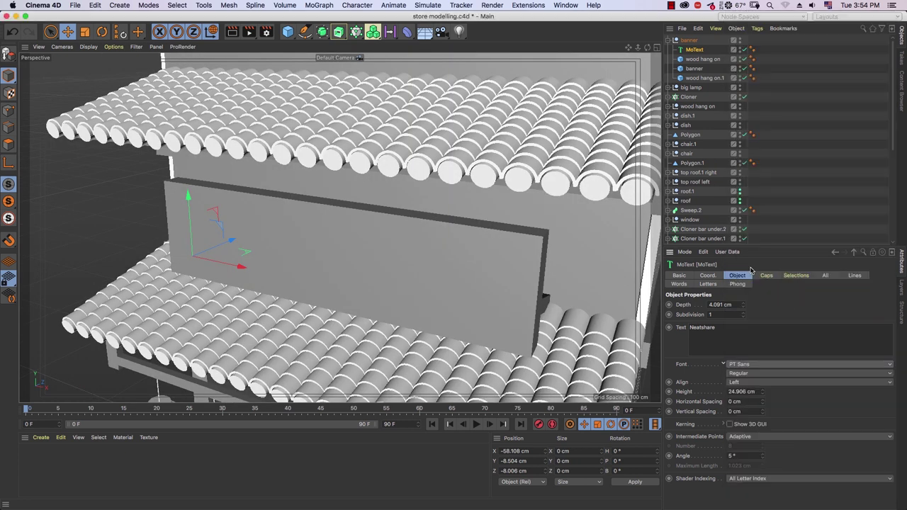
pyautogui.click(764, 368)
pyautogui.scroll(-5, 779, 425)
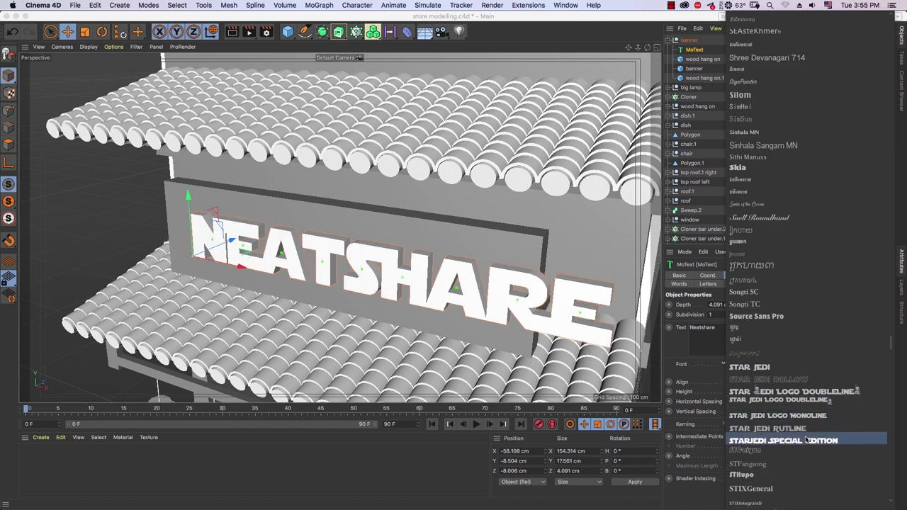
pyautogui.click(783, 476)
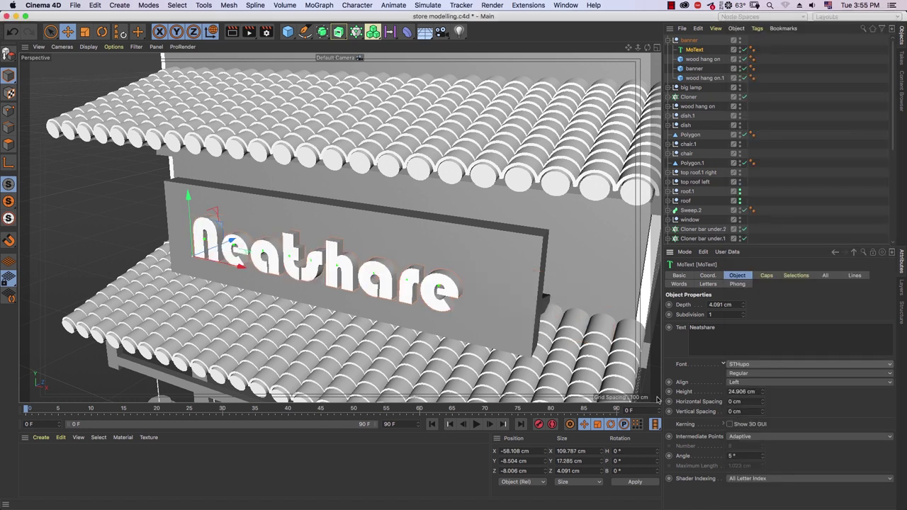
pyautogui.scroll(-3, 479, 312)
pyautogui.scroll(-2, 480, 312)
pyautogui.moveTo(545, 308)
pyautogui.keyDown('alt'); pyautogui.mouseDown()
pyautogui.moveTo(587, 295)
pyautogui.moveTo(616, 302)
pyautogui.mouseUp(); pyautogui.keyUp('alt')
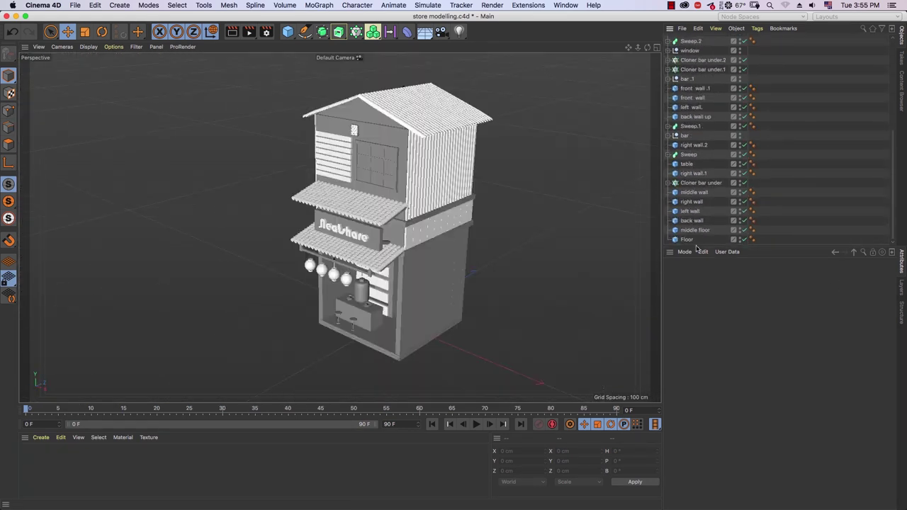
# Select the floor base and lower Floor.1 below the existing floor
pyautogui.click(687, 240)
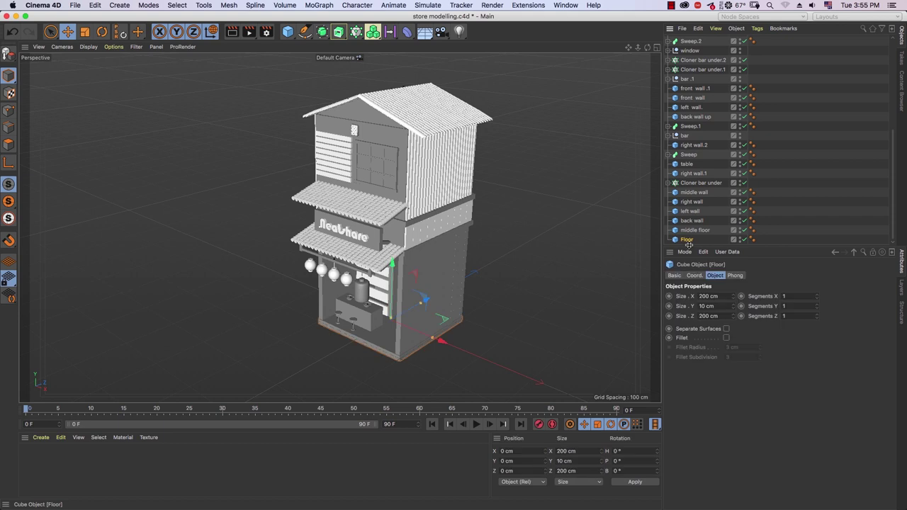
pyautogui.keyDown('ctrl'); pyautogui.click(689, 241); pyautogui.keyUp('ctrl')
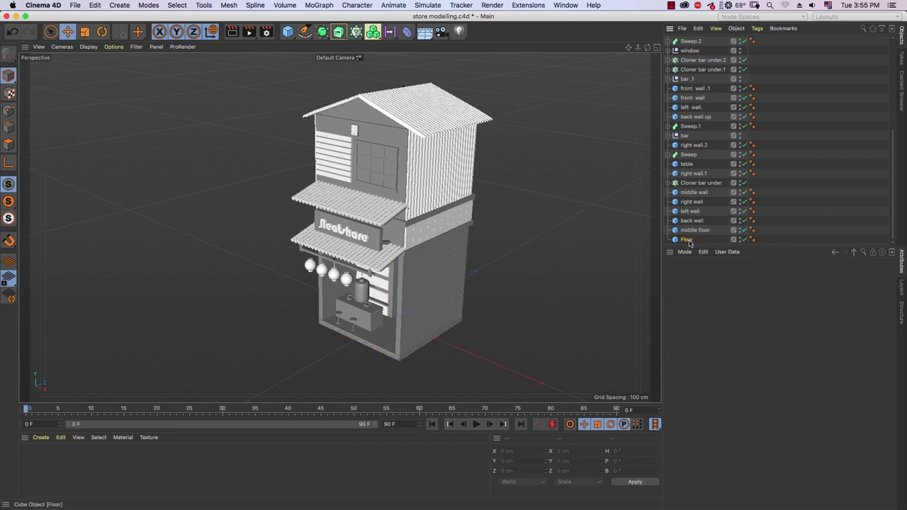
pyautogui.click(688, 241)
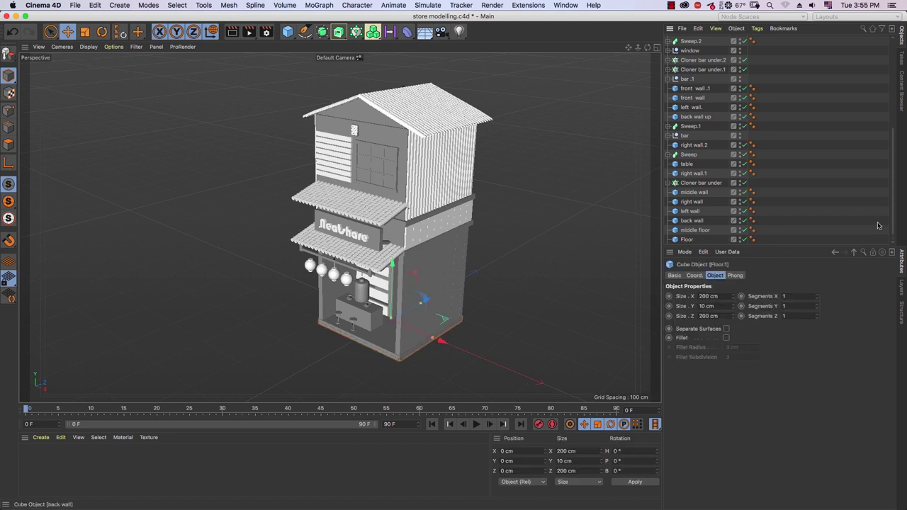
pyautogui.scroll(-1, 780, 227)
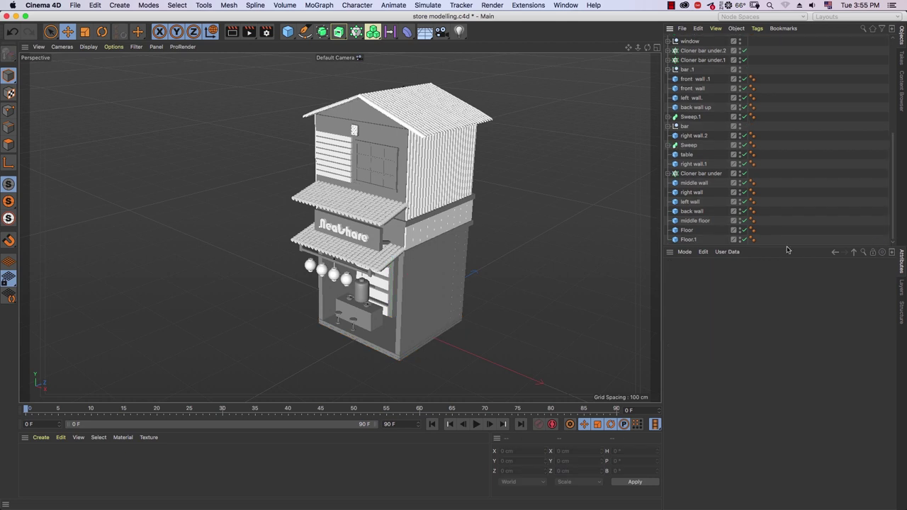
pyautogui.click(657, 46)
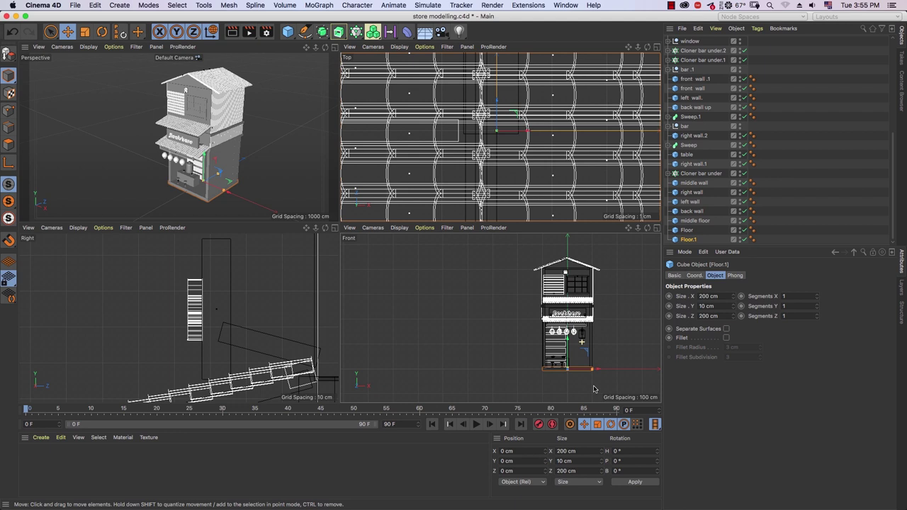
pyautogui.moveTo(582, 377); pyautogui.dragTo(526, 281, button='middle')
pyautogui.scroll(5, 527, 282)
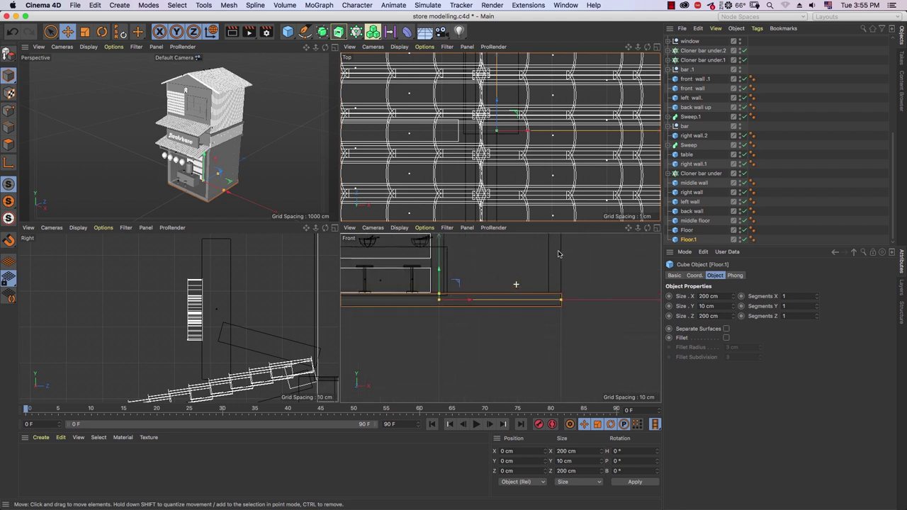
pyautogui.moveTo(439, 278); pyautogui.dragTo(447, 290)
# Set Floor.1's Size X and Size Z to 400 cm, then view it in a maximized frontal perspective
pyautogui.moveTo(562, 315); pyautogui.dragTo(659, 316)
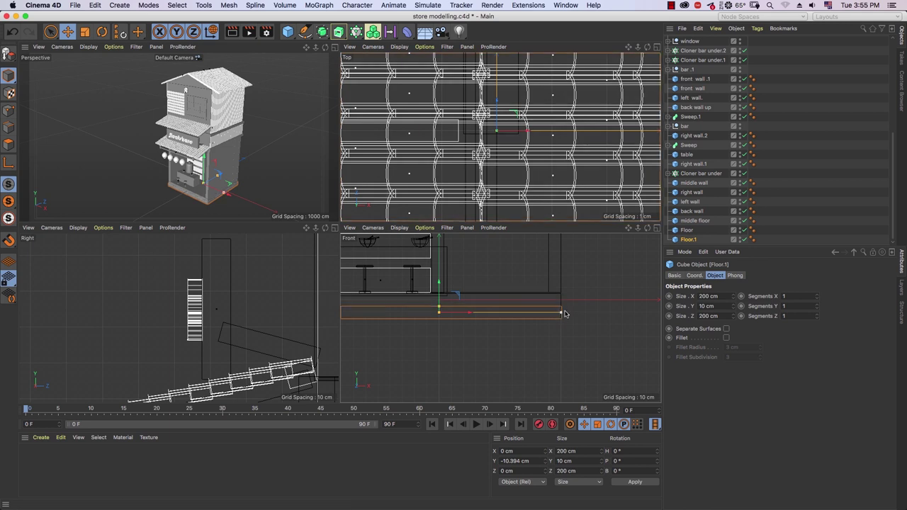
pyautogui.scroll(-3, 491, 347)
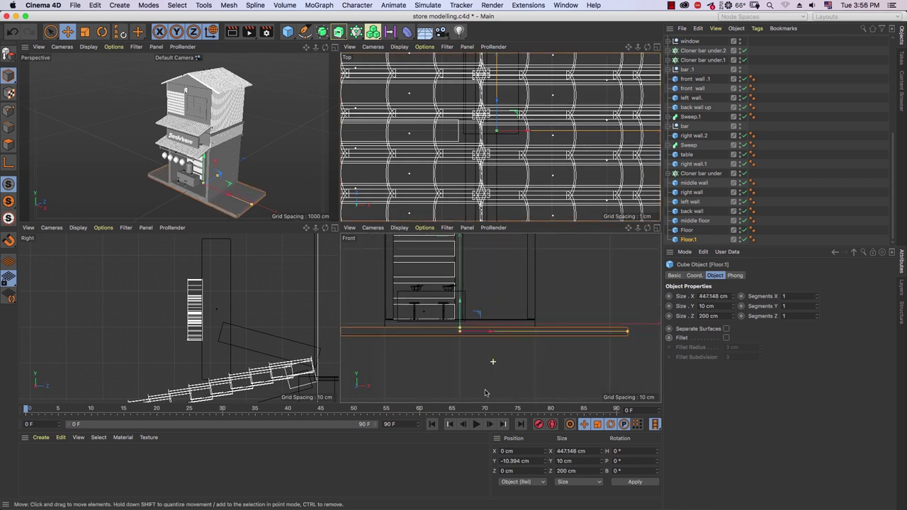
pyautogui.scroll(-2, 602, 365)
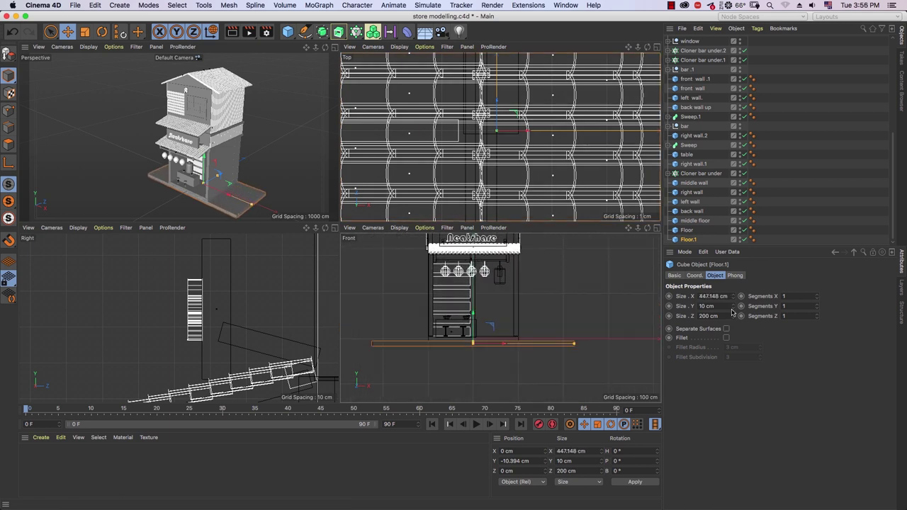
pyautogui.moveTo(734, 316); pyautogui.dragTo(734, 298)
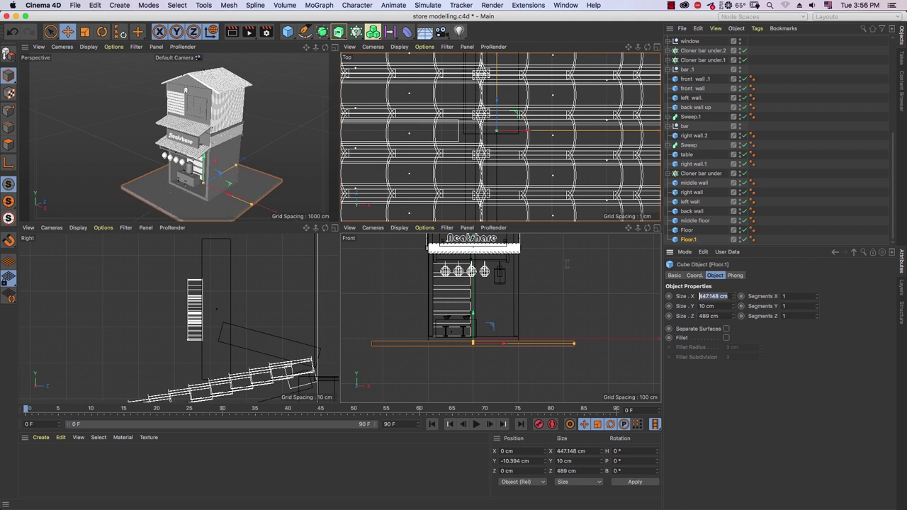
pyautogui.write('400')
pyautogui.press('Return')
pyautogui.click(719, 317)
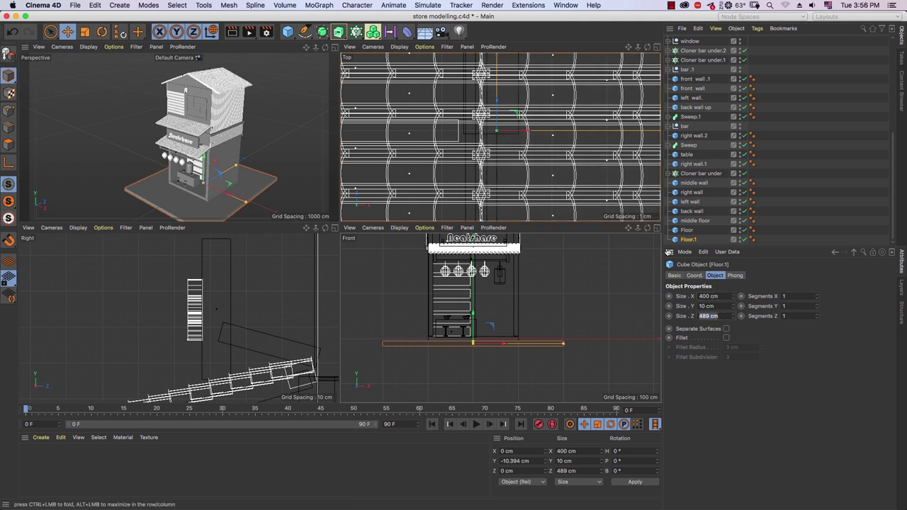
pyautogui.write('400')
pyautogui.press('Return')
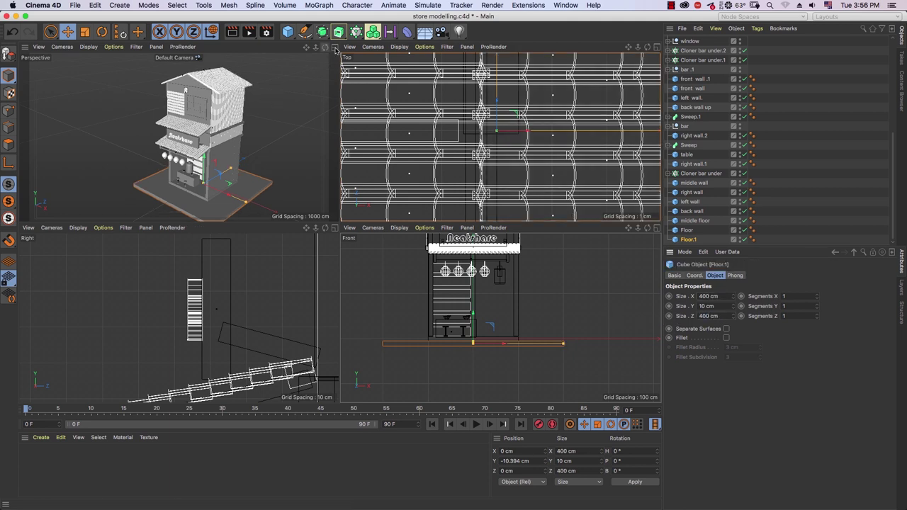
pyautogui.click(334, 46)
pyautogui.keyDown('alt'); pyautogui.moveTo(494, 276); pyautogui.dragTo(512, 296); pyautogui.keyUp('alt')
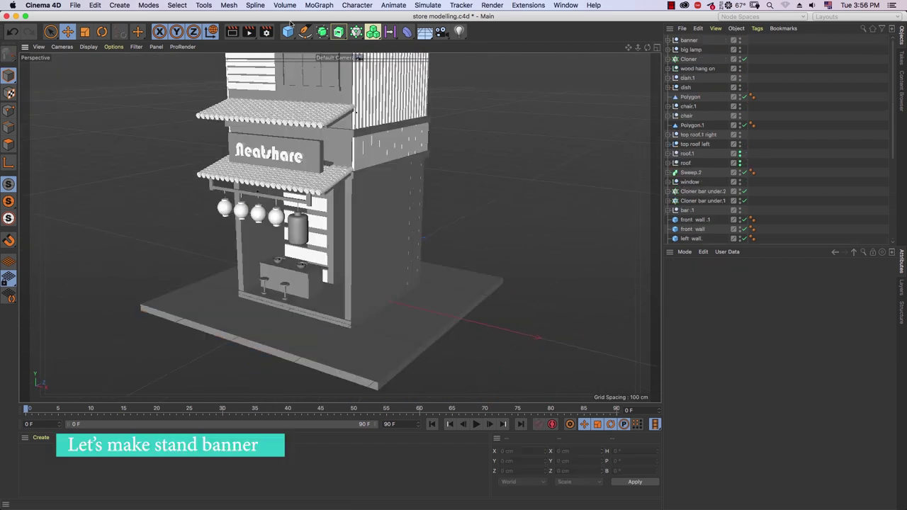
# Add a new cube and name it 'stand banner'
pyautogui.click(286, 32)
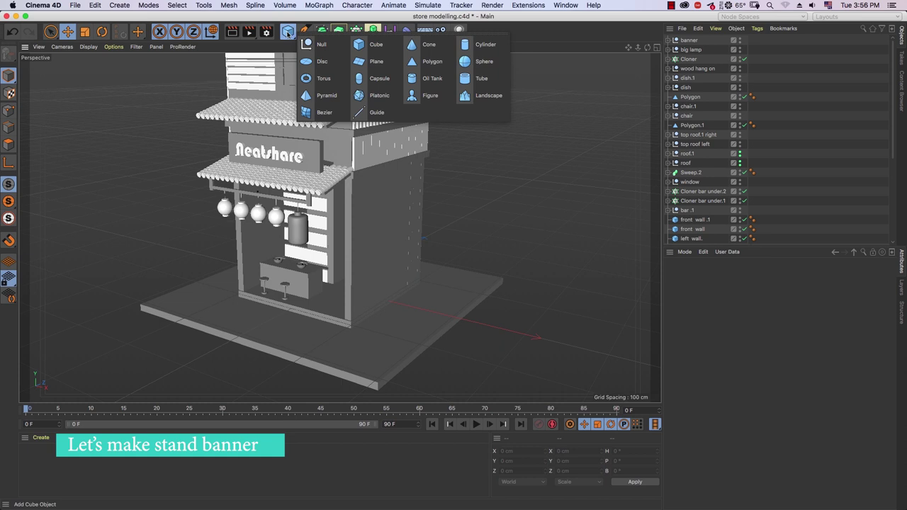
pyautogui.click(372, 44)
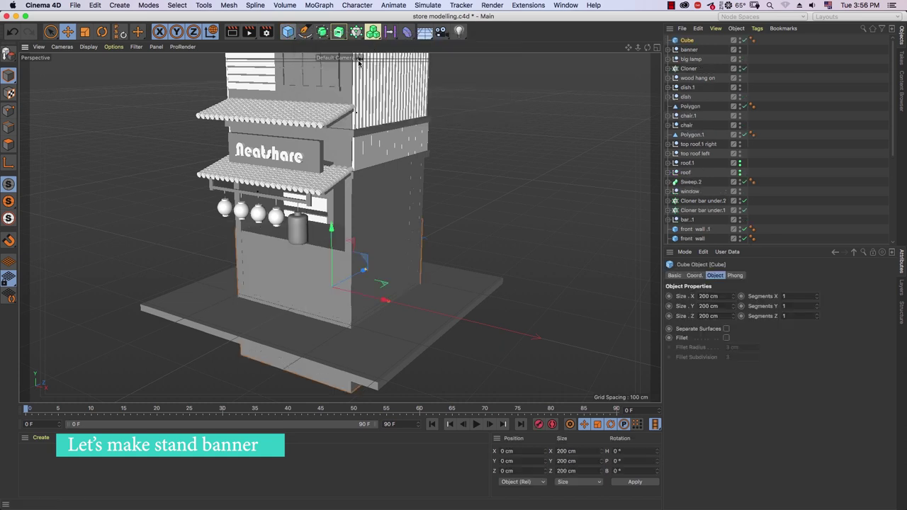
pyautogui.doubleClick(687, 41)
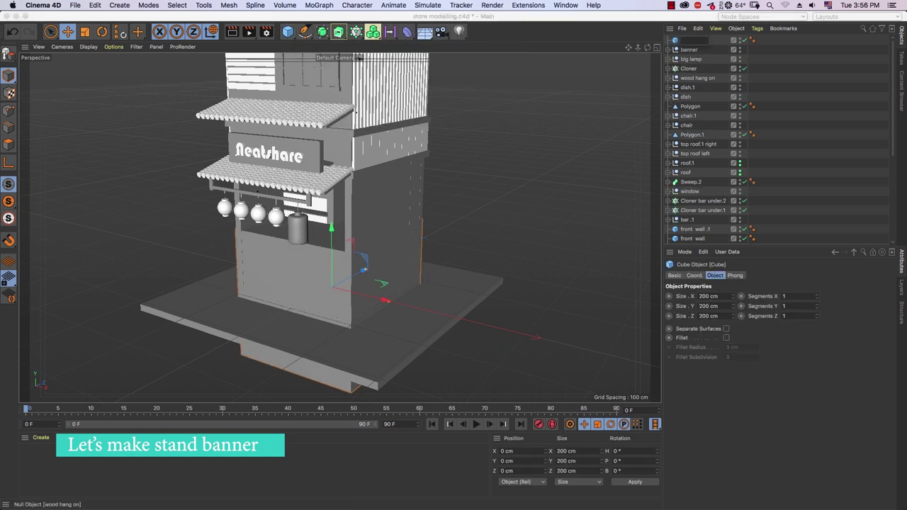
pyautogui.write('small')
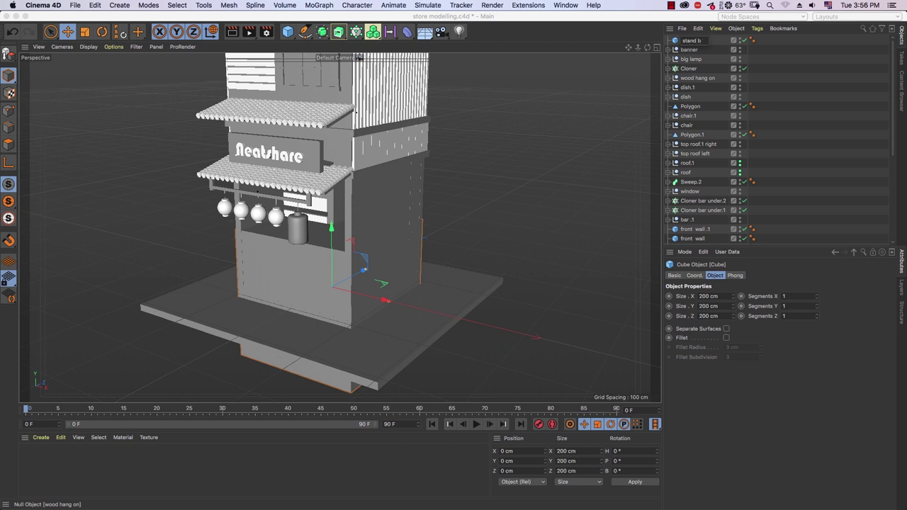
pyautogui.write('er')
pyautogui.press('Return')
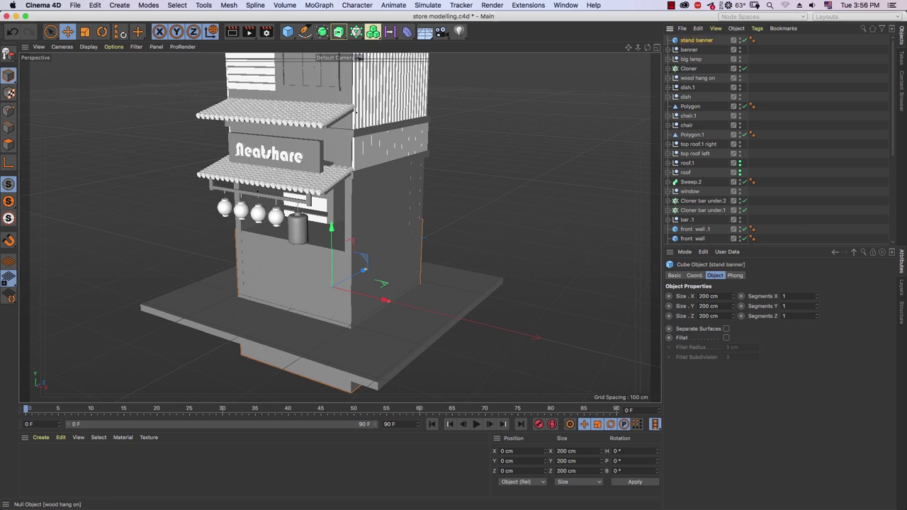
# Roughly move and scale the stand banner cube toward the front, beside the store
pyautogui.moveTo(363, 269)
pyautogui.mouseDown()
pyautogui.moveTo(231, 320)
pyautogui.moveTo(256, 370)
pyautogui.moveTo(200, 365)
pyautogui.mouseUp()
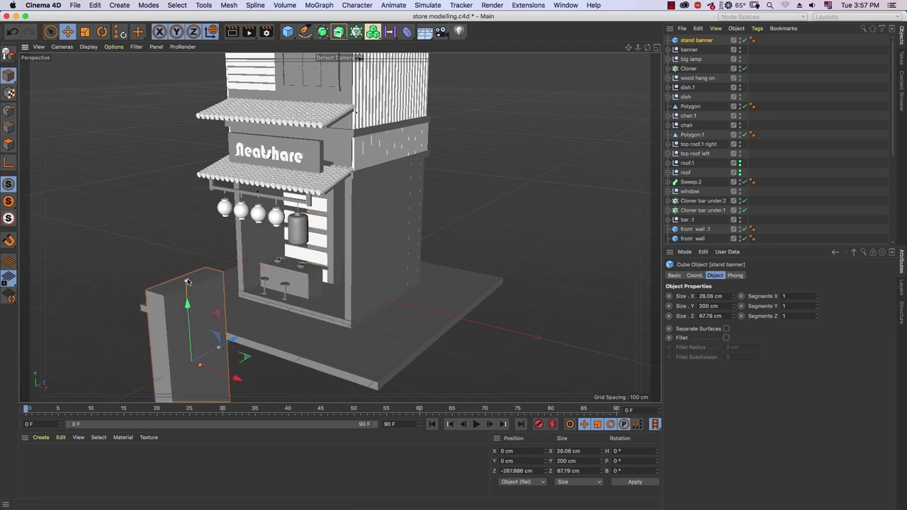
pyautogui.moveTo(187, 281); pyautogui.dragTo(187, 364)
pyautogui.moveTo(225, 339)
pyautogui.mouseDown()
pyautogui.moveTo(328, 316)
pyautogui.moveTo(435, 316)
pyautogui.mouseUp()
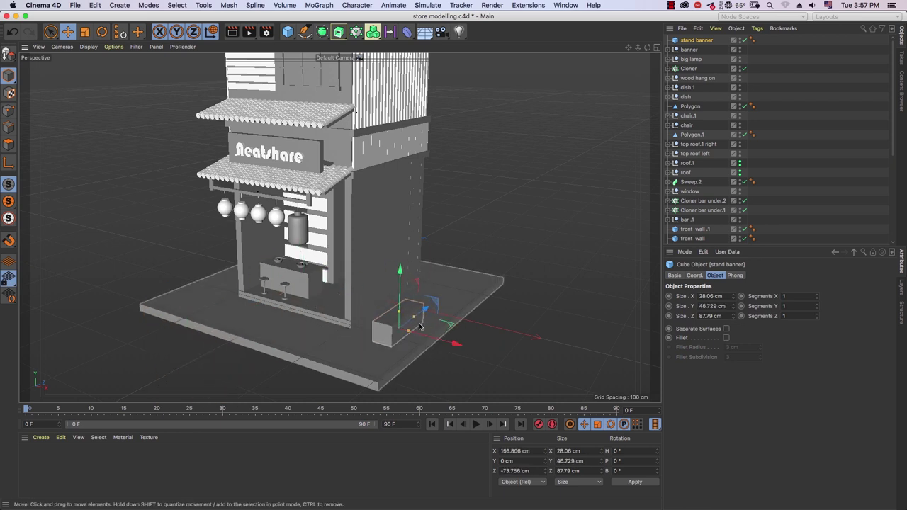
pyautogui.scroll(2, 418, 326)
pyautogui.scroll(1, 436, 320)
pyautogui.scroll(2, 452, 238)
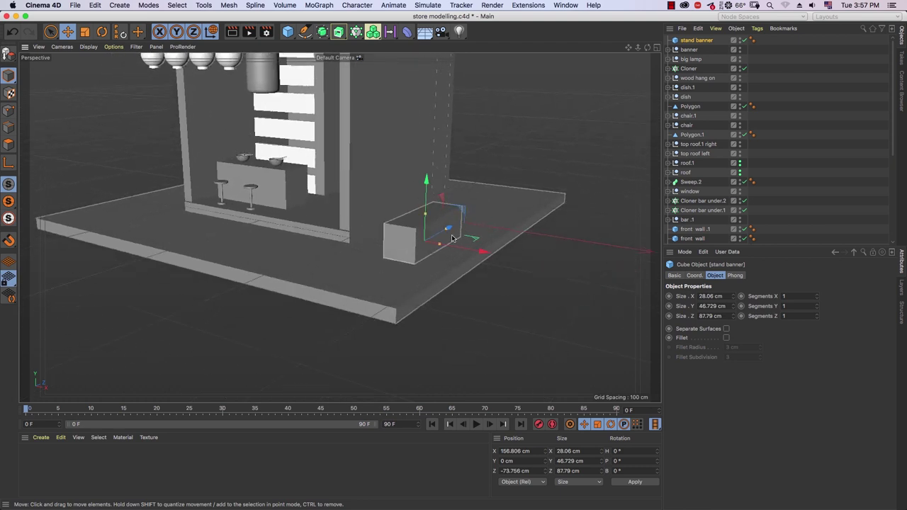
pyautogui.scroll(2, 452, 239)
pyautogui.moveTo(418, 209); pyautogui.dragTo(413, 183)
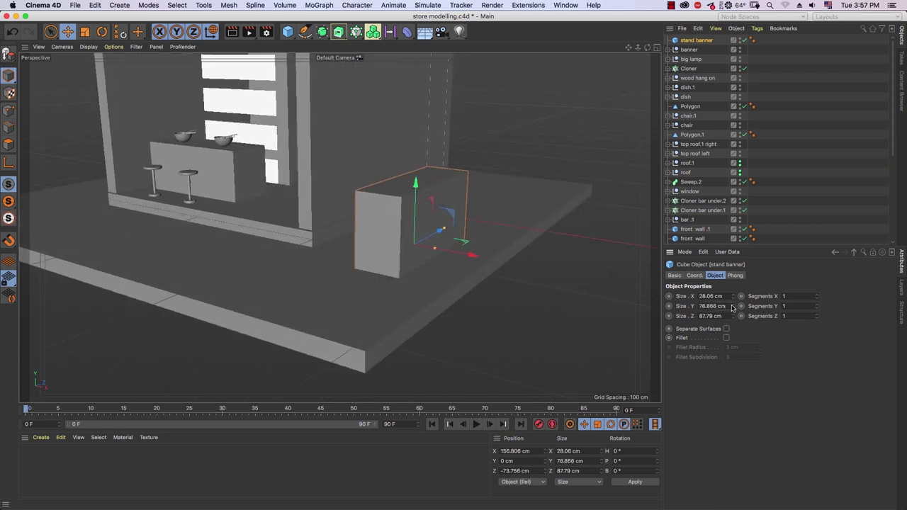
pyautogui.moveTo(732, 308); pyautogui.dragTo(573, 294)
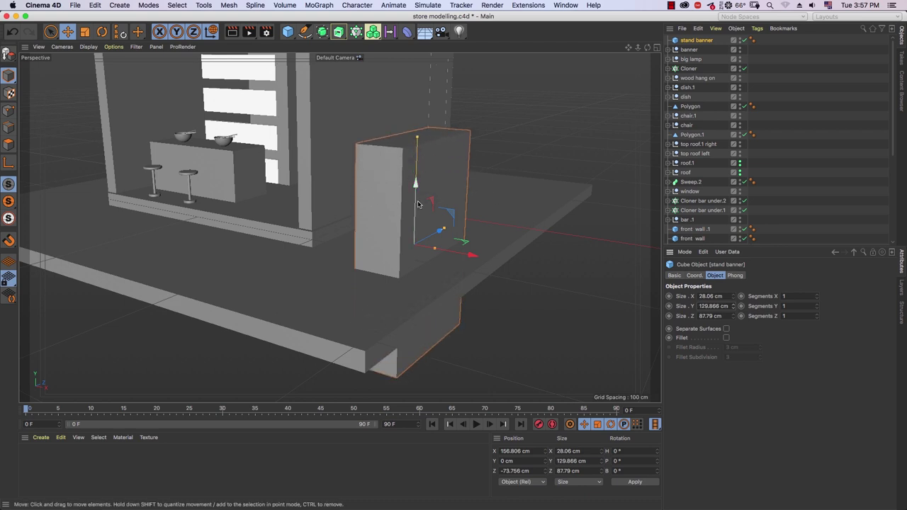
pyautogui.moveTo(417, 204); pyautogui.dragTo(364, 90)
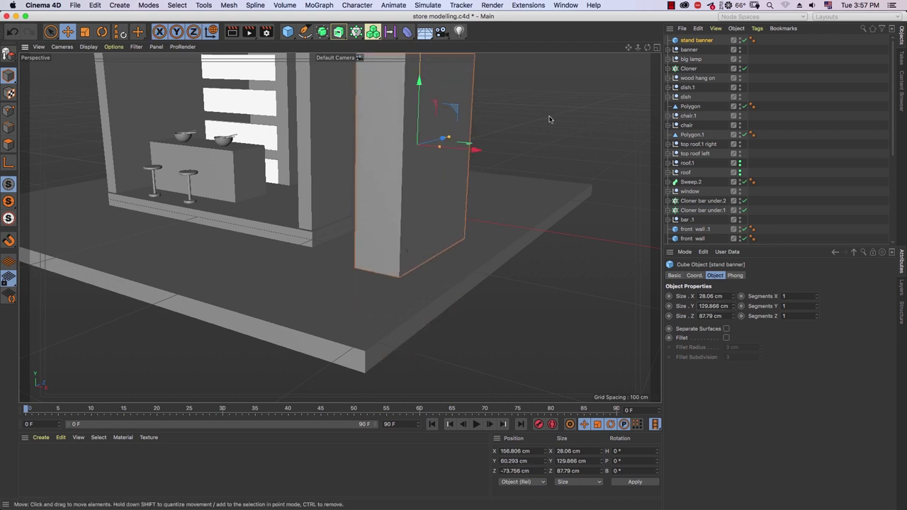
pyautogui.scroll(-5, 524, 160)
# Set the cube's depth to 5 cm, with a provisional 15 cm width and height
pyautogui.keyDown('alt'); pyautogui.moveTo(524, 161); pyautogui.dragTo(597, 284); pyautogui.keyUp('alt')
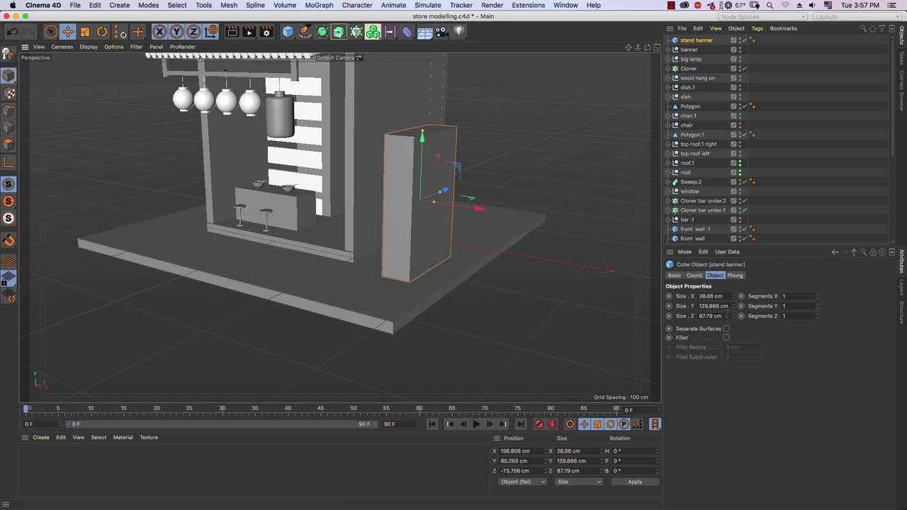
pyautogui.write('0')
pyautogui.press('Return')
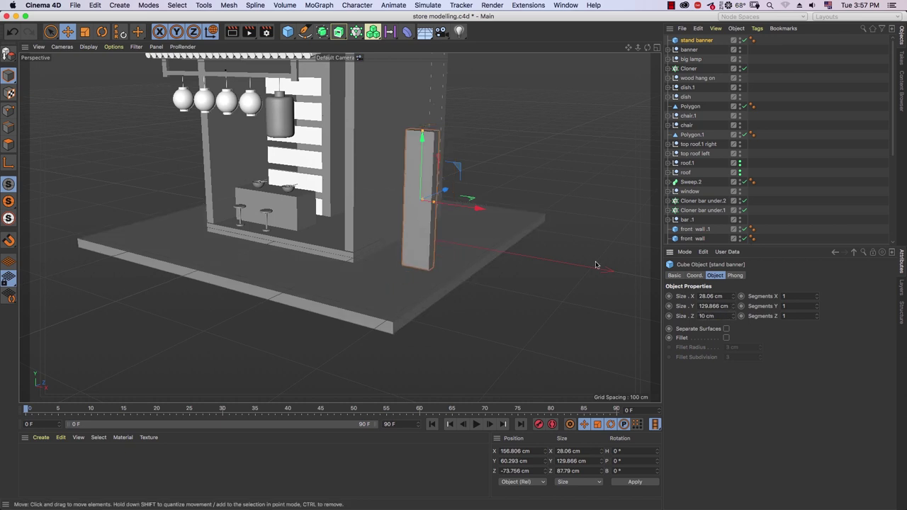
pyautogui.write('5')
pyautogui.press('Return')
pyautogui.click(725, 293)
pyautogui.write('15')
pyautogui.press('Return')
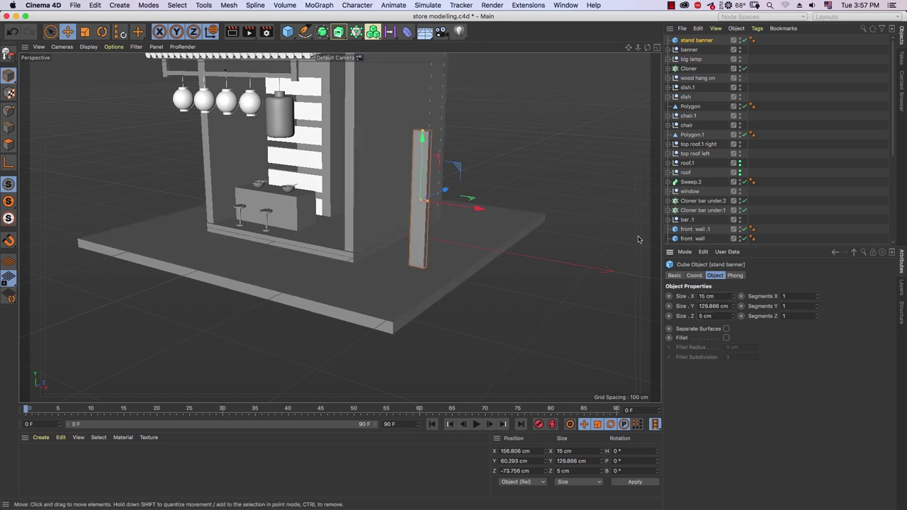
pyautogui.click(728, 305)
pyautogui.write('15')
pyautogui.press('Return')
# Lower the board onto the floor and set it to 50 cm wide and 50 cm tall
pyautogui.scroll(2, 356, 256)
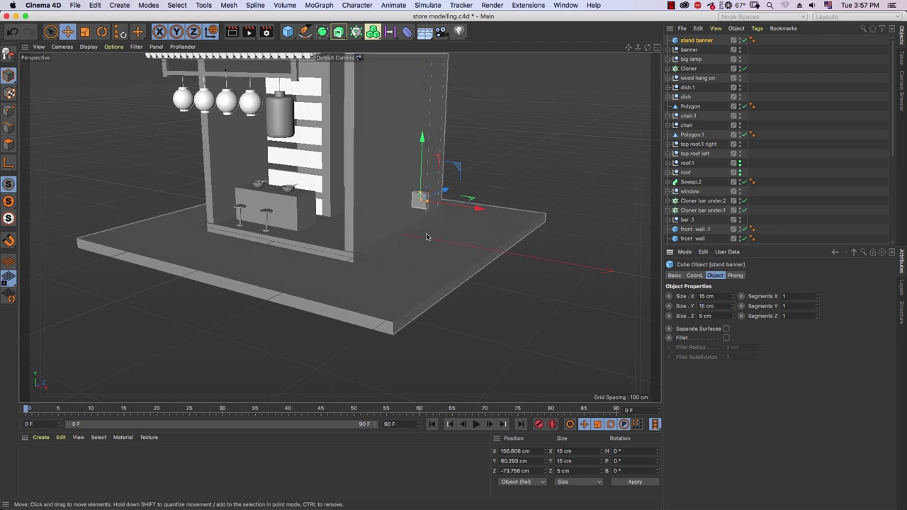
pyautogui.scroll(3, 356, 257)
pyautogui.moveTo(415, 168)
pyautogui.mouseDown()
pyautogui.moveTo(408, 248)
pyautogui.moveTo(409, 235)
pyautogui.mouseUp()
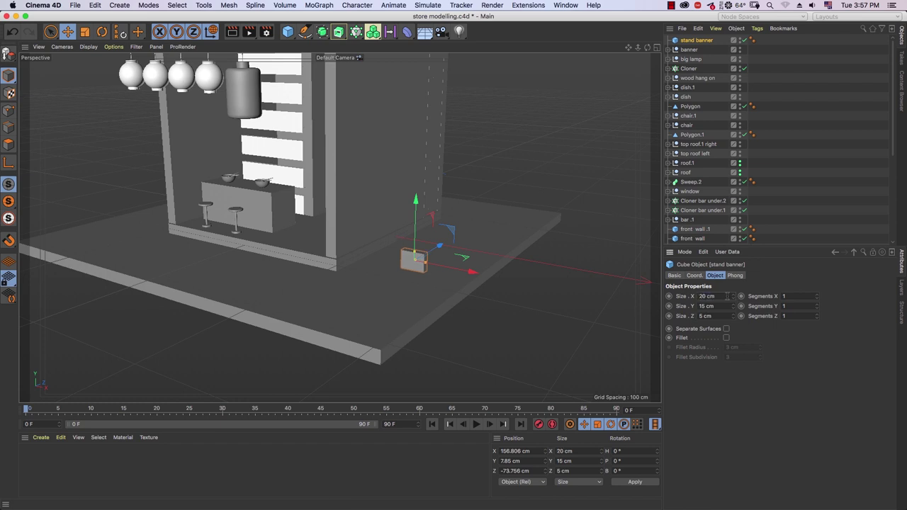
pyautogui.press('Tab')
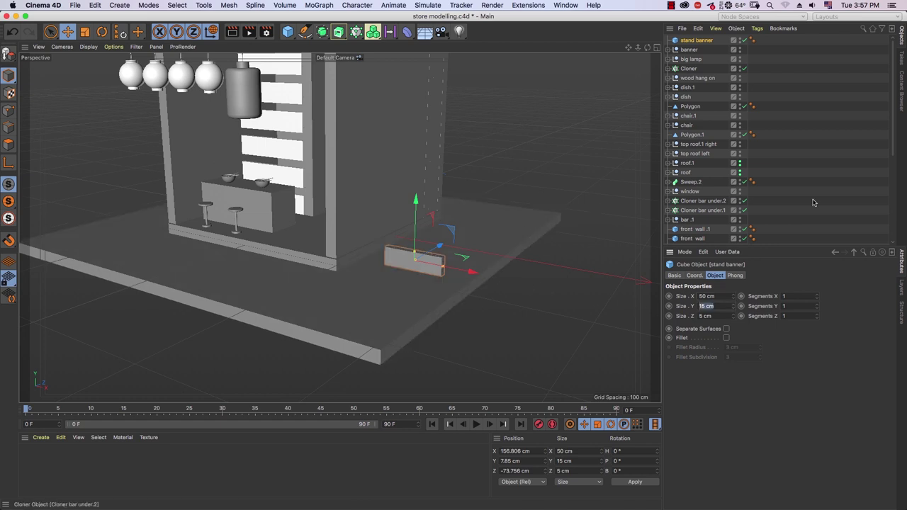
pyautogui.write('70')
pyautogui.press('Return')
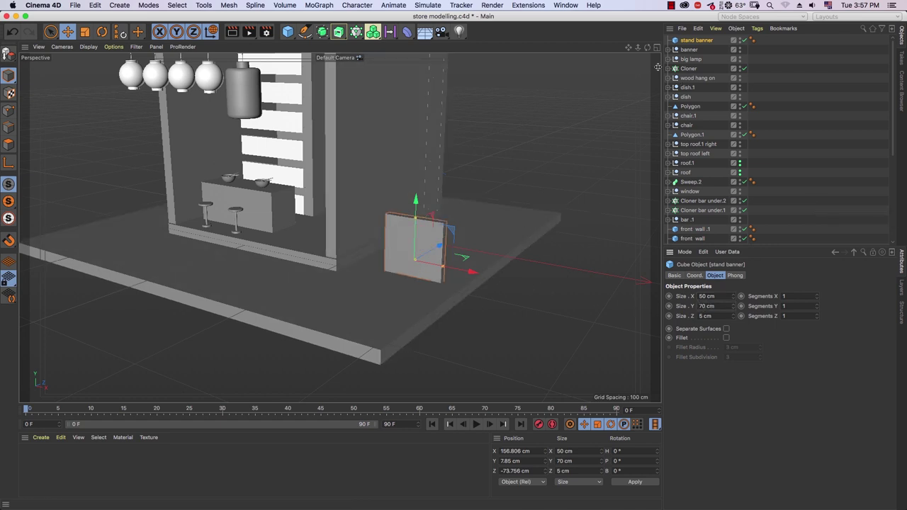
pyautogui.click(657, 49)
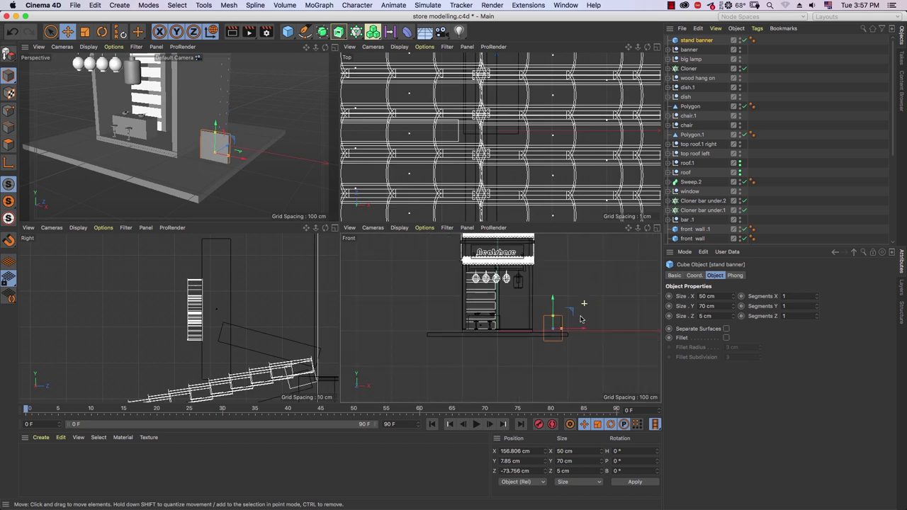
pyautogui.scroll(3, 572, 316)
pyautogui.scroll(2, 558, 279)
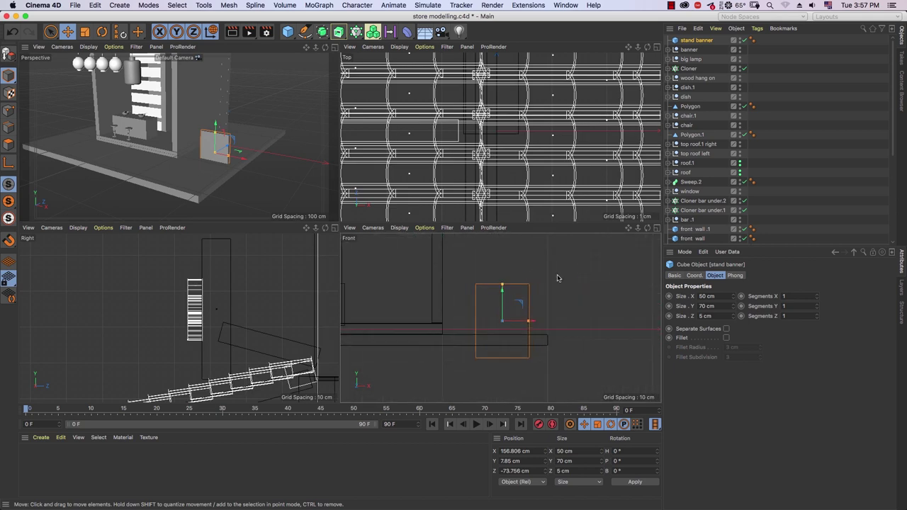
pyautogui.moveTo(503, 307); pyautogui.dragTo(503, 268)
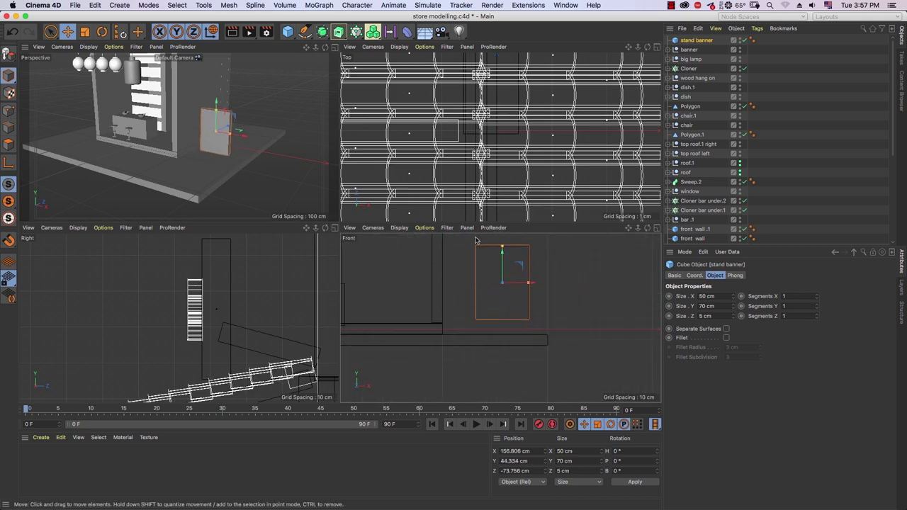
pyautogui.doubleClick(706, 306)
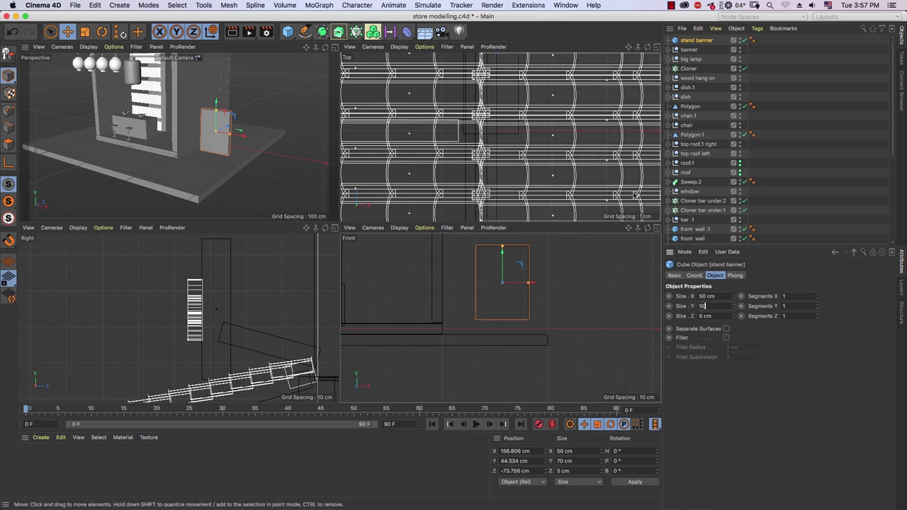
pyautogui.press('Return')
# Orbit the perspective view around the finished stand banner board
pyautogui.press('F1')
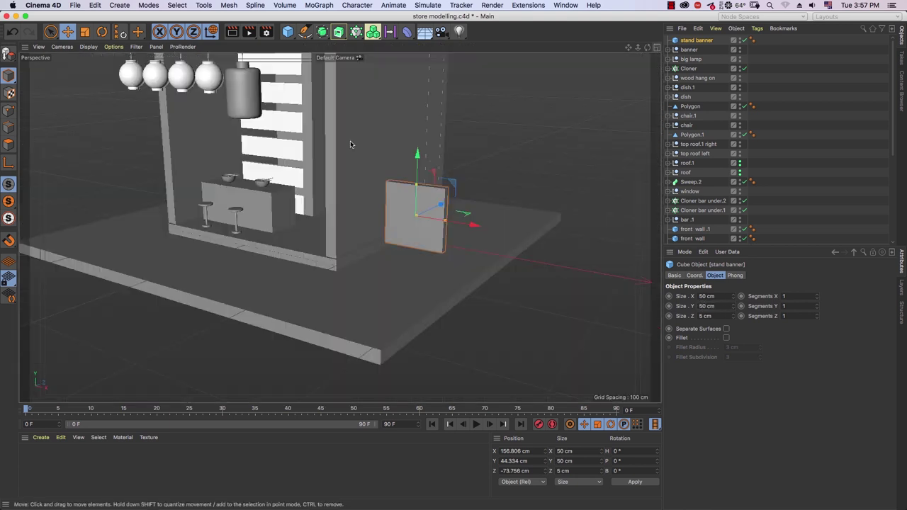
pyautogui.scroll(3, 454, 234)
pyautogui.keyDown('alt'); pyautogui.moveTo(454, 234); pyautogui.dragTo(449, 261); pyautogui.keyUp('alt')
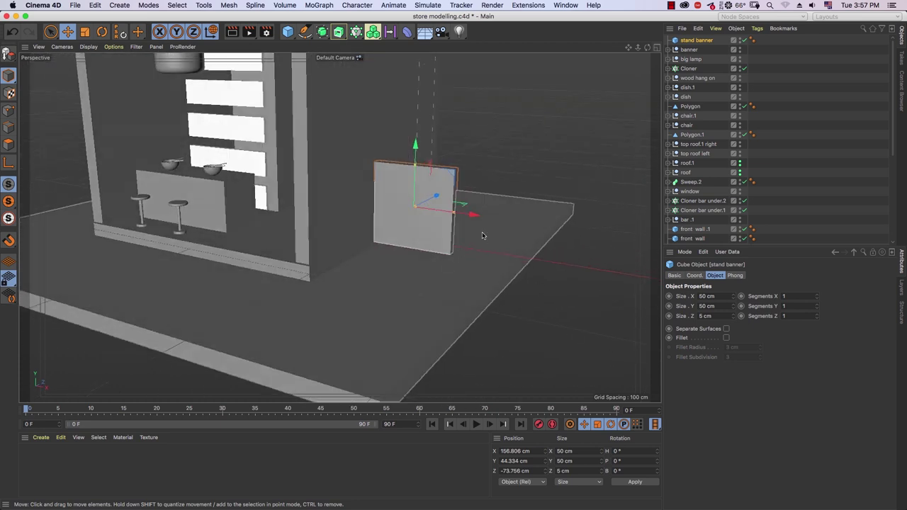
pyautogui.keyDown('alt'); pyautogui.moveTo(475, 242); pyautogui.dragTo(474, 240); pyautogui.keyUp('alt')
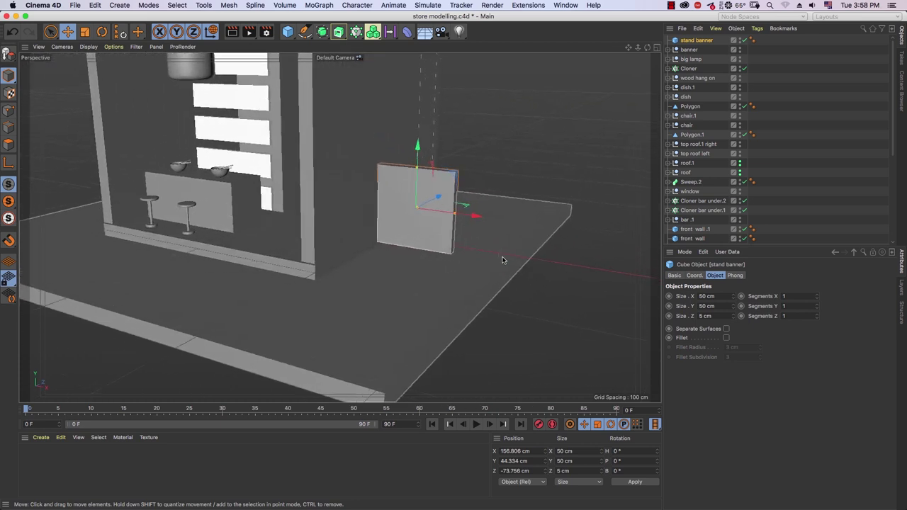
pyautogui.click(480, 237)
pyautogui.keyDown('alt'); pyautogui.moveTo(480, 237); pyautogui.dragTo(487, 250); pyautogui.keyUp('alt')
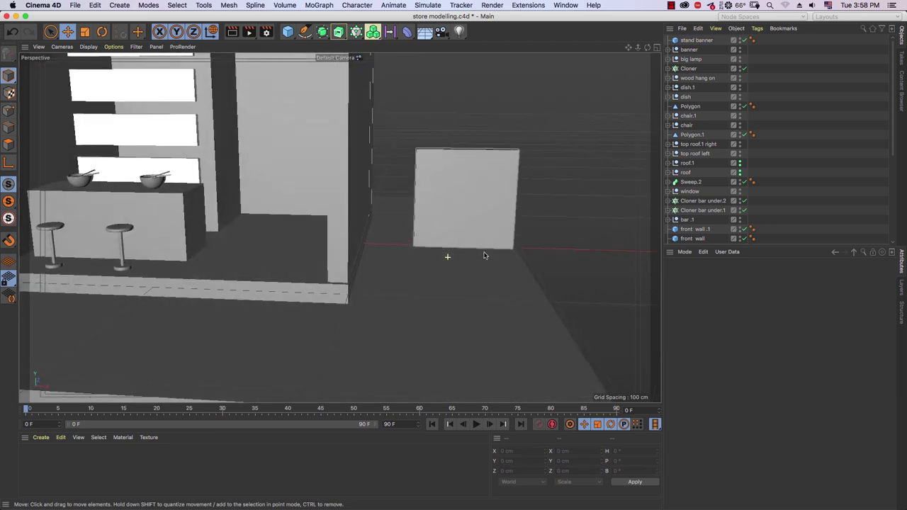
# Duplicate the stand banner board and narrow the copy into a thin post
pyautogui.click(698, 42)
pyautogui.keyDown('ctrl'); pyautogui.moveTo(699, 41); pyautogui.dragTo(701, 42); pyautogui.keyUp('ctrl')
pyautogui.moveTo(507, 191); pyautogui.dragTo(475, 190)
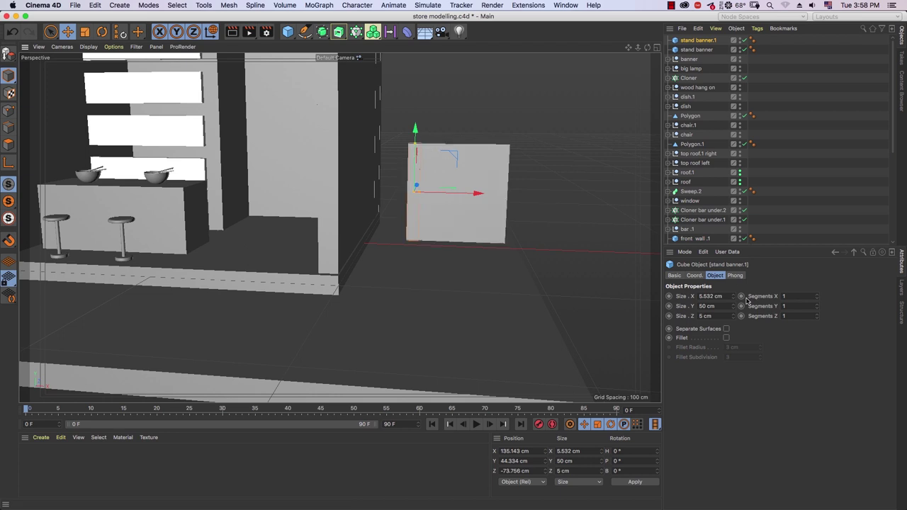
pyautogui.click(729, 305)
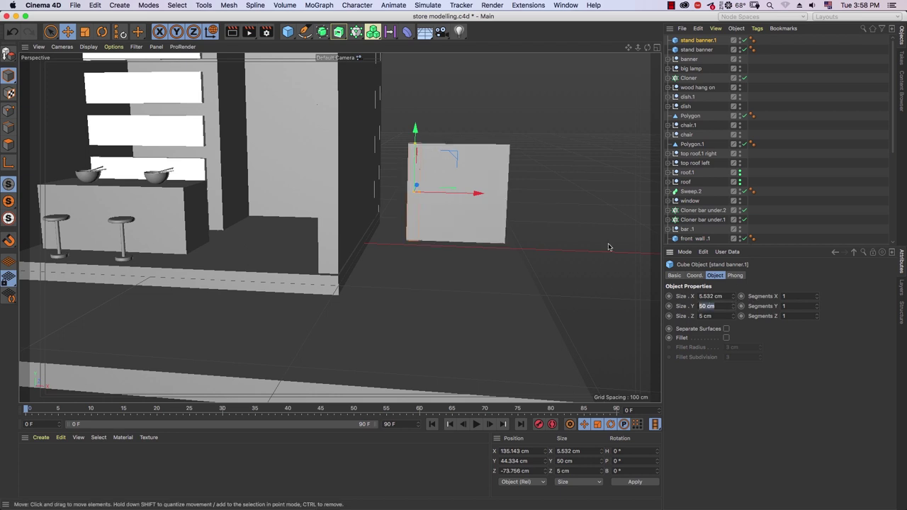
pyautogui.write('80')
pyautogui.press('Return')
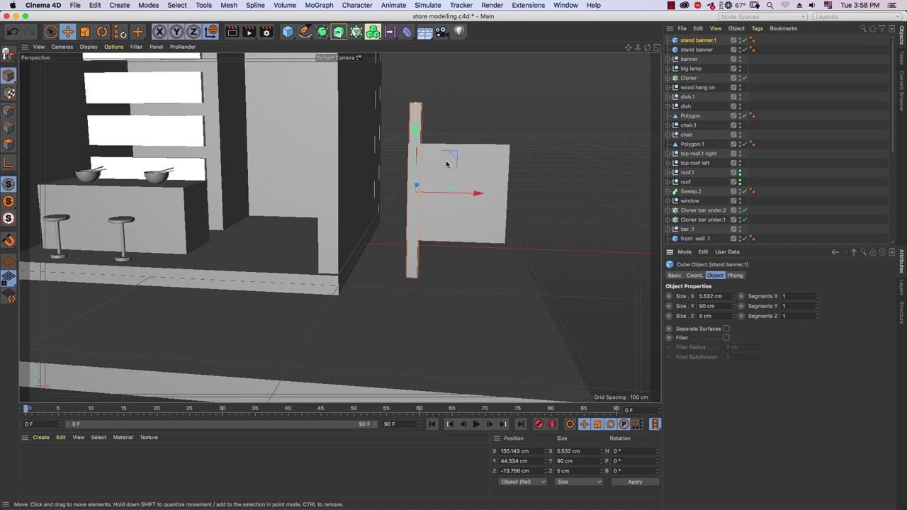
# Set the post's height to 70 cm
pyautogui.click(653, 47)
pyautogui.click(651, 48)
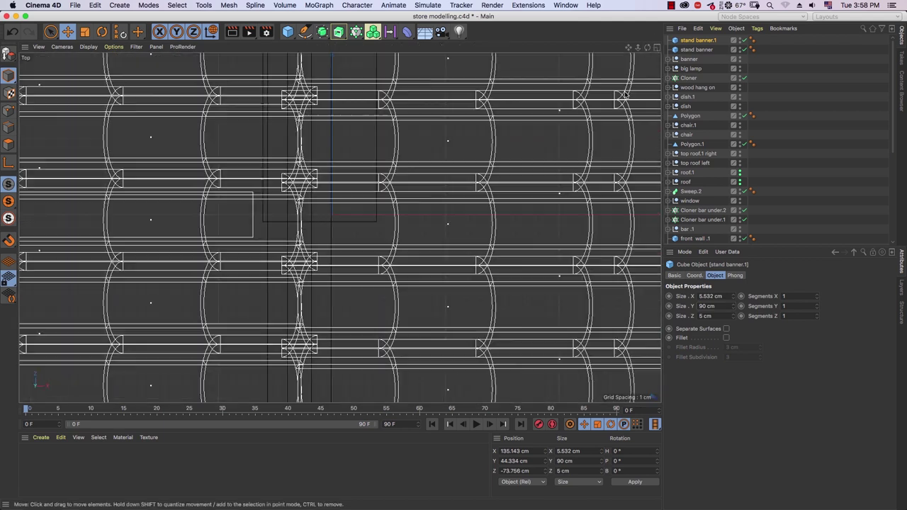
pyautogui.click(653, 48)
pyautogui.scroll(-2, 593, 308)
pyautogui.scroll(-2, 587, 320)
pyautogui.scroll(2, 623, 287)
pyautogui.scroll(2, 623, 287)
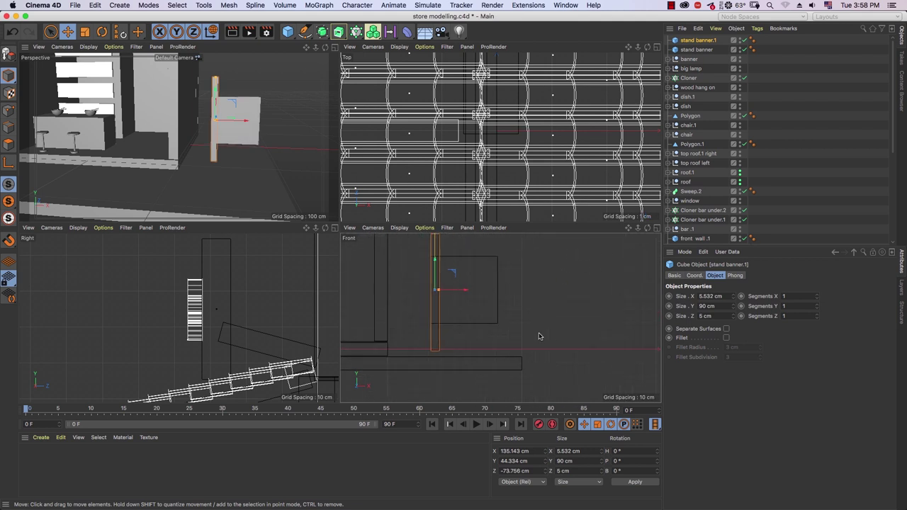
pyautogui.click(721, 306)
pyautogui.write('7')
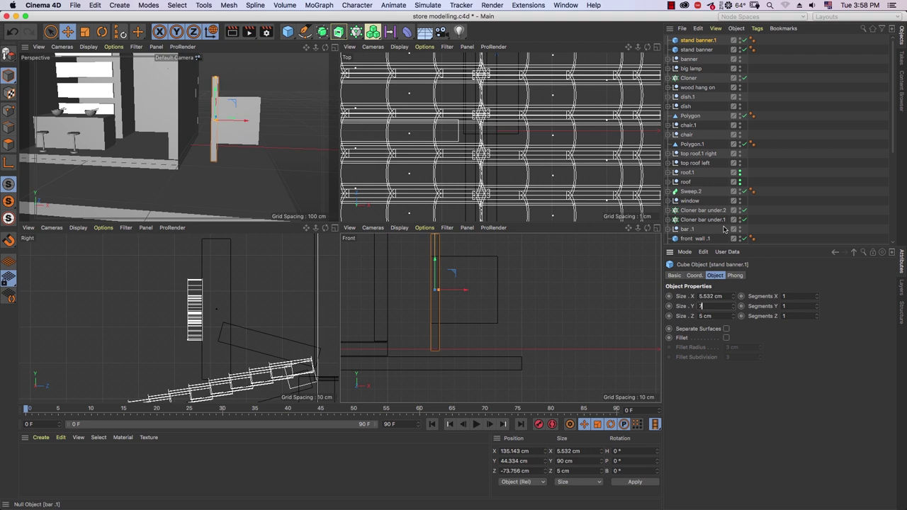
# Lower the post to the floor at the board's left edge and check its thickness
pyautogui.scroll(1, 479, 292)
pyautogui.scroll(1, 478, 296)
pyautogui.keyDown('alt'); pyautogui.moveTo(476, 298); pyautogui.dragTo(514, 303, button='middle'); pyautogui.keyUp('alt')
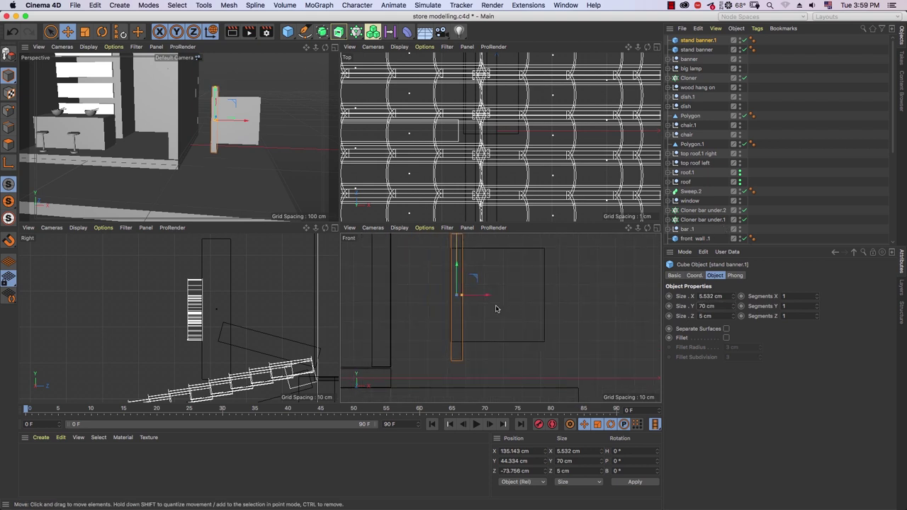
pyautogui.moveTo(457, 279); pyautogui.dragTo(456, 299)
pyautogui.scroll(1, 478, 299)
pyautogui.scroll(1, 478, 298)
pyautogui.scroll(1, 479, 298)
pyautogui.scroll(2, 478, 299)
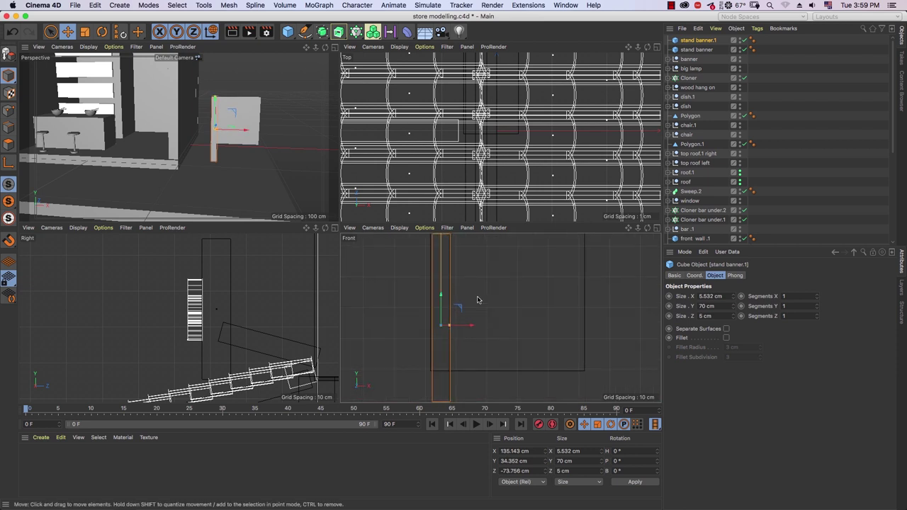
pyautogui.moveTo(467, 324); pyautogui.dragTo(464, 324)
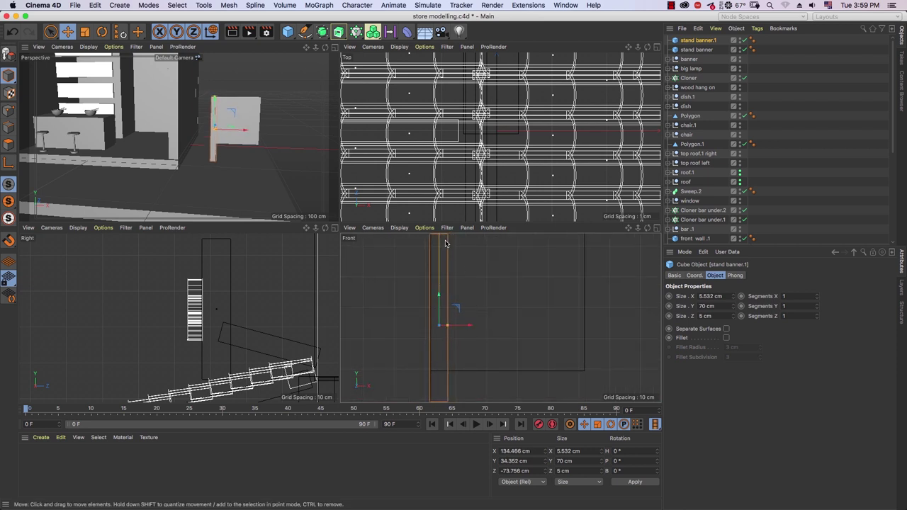
pyautogui.click(333, 48)
pyautogui.scroll(2, 473, 183)
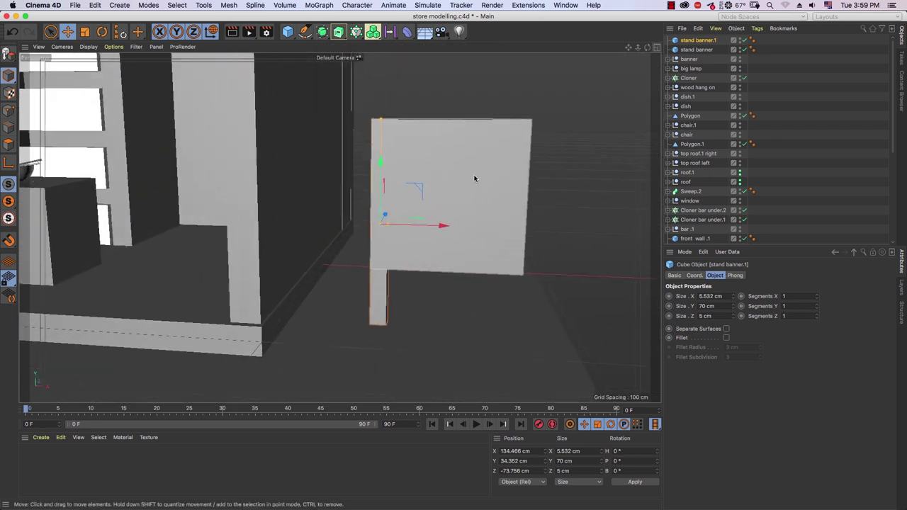
pyautogui.moveTo(439, 202)
pyautogui.keyDown('alt'); pyautogui.mouseDown()
pyautogui.moveTo(469, 221)
pyautogui.moveTo(398, 231)
pyautogui.moveTo(427, 228)
pyautogui.moveTo(400, 204)
pyautogui.mouseUp(); pyautogui.keyUp('alt')
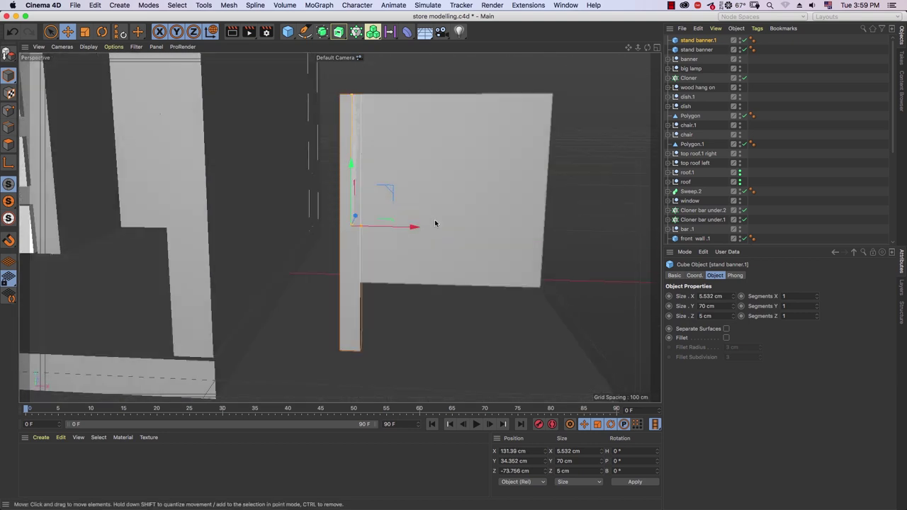
# Return to the four-view layout and adjust the viewport zoom
pyautogui.middleClick(645, 60)
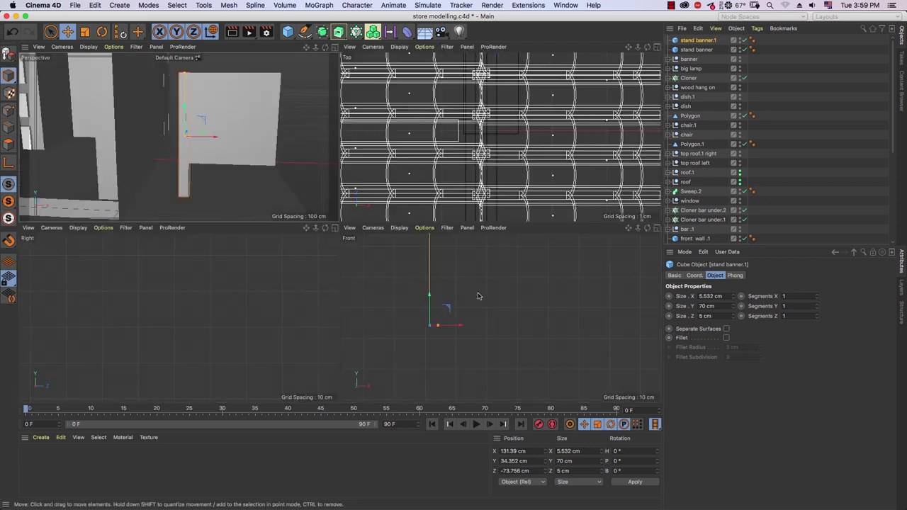
pyautogui.scroll(-2, 498, 289)
pyautogui.scroll(-2, 489, 298)
pyautogui.scroll(-2, 492, 312)
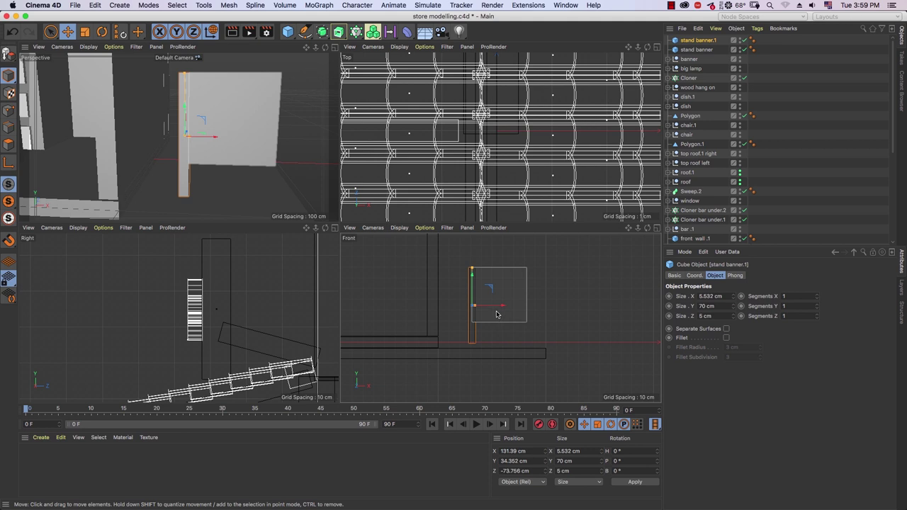
pyautogui.scroll(1, 509, 297)
# Set the stand banner board's width to 45 cm and nudge it along X
pyautogui.click(704, 51)
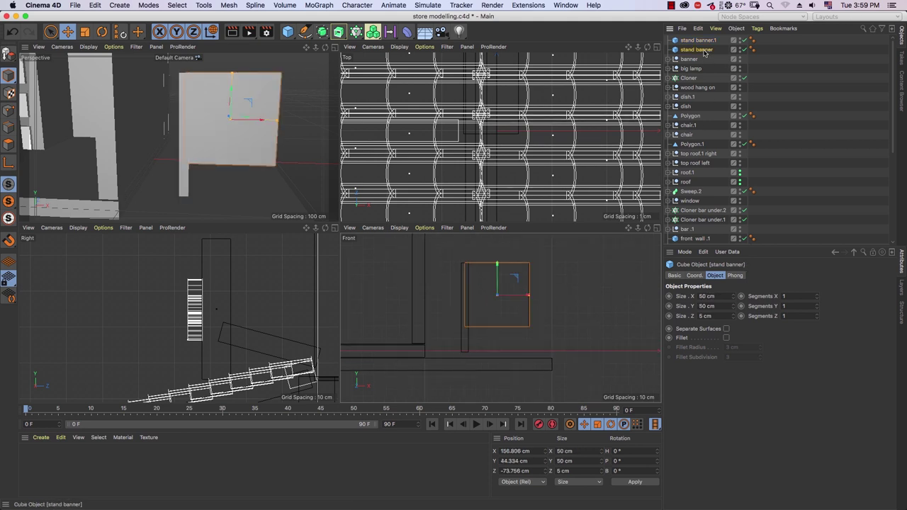
pyautogui.doubleClick(724, 296)
pyautogui.write('5')
pyautogui.press('Return')
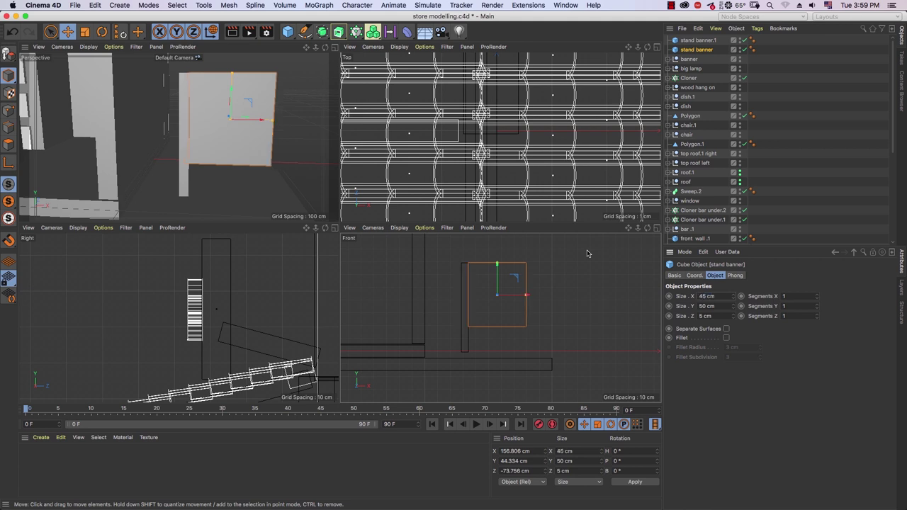
pyautogui.scroll(3, 507, 284)
pyautogui.scroll(-2, 514, 272)
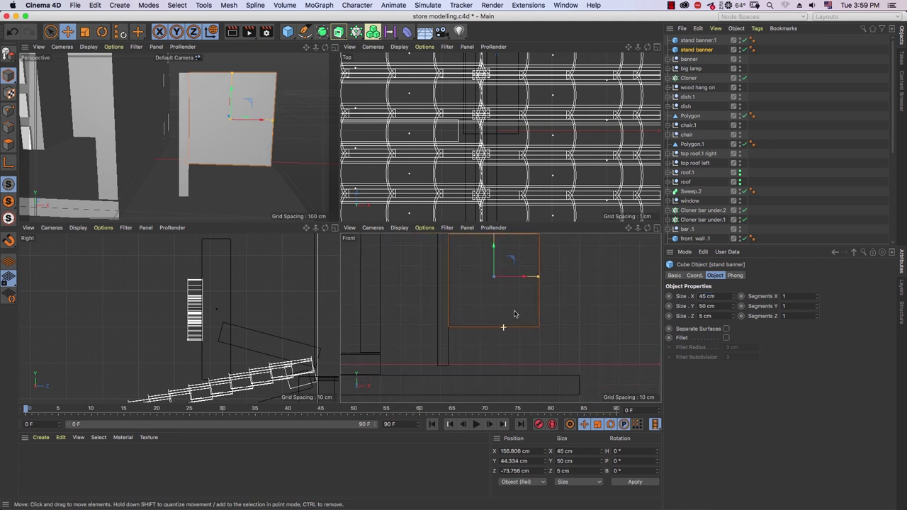
pyautogui.moveTo(523, 275); pyautogui.dragTo(521, 275)
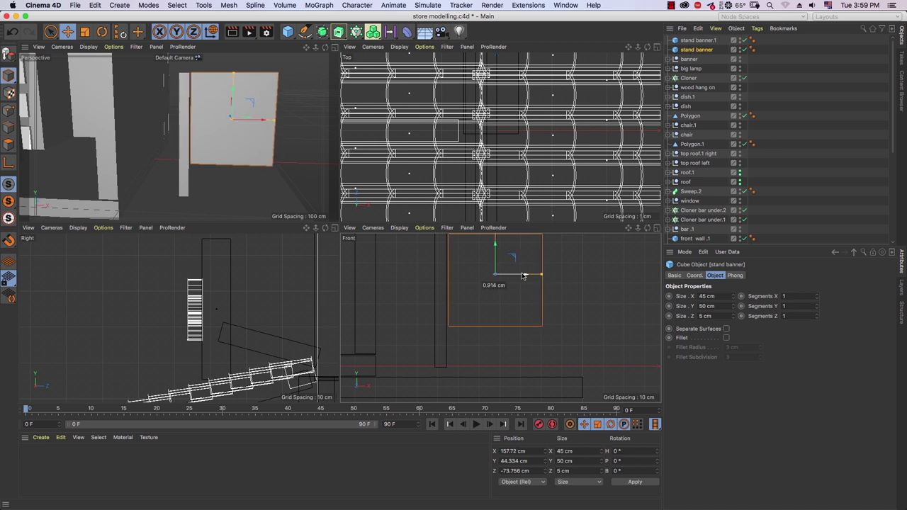
pyautogui.scroll(-1, 563, 290)
pyautogui.scroll(-1, 557, 288)
pyautogui.scroll(-1, 541, 319)
pyautogui.scroll(2, 507, 294)
pyautogui.moveTo(515, 328); pyautogui.dragTo(507, 330)
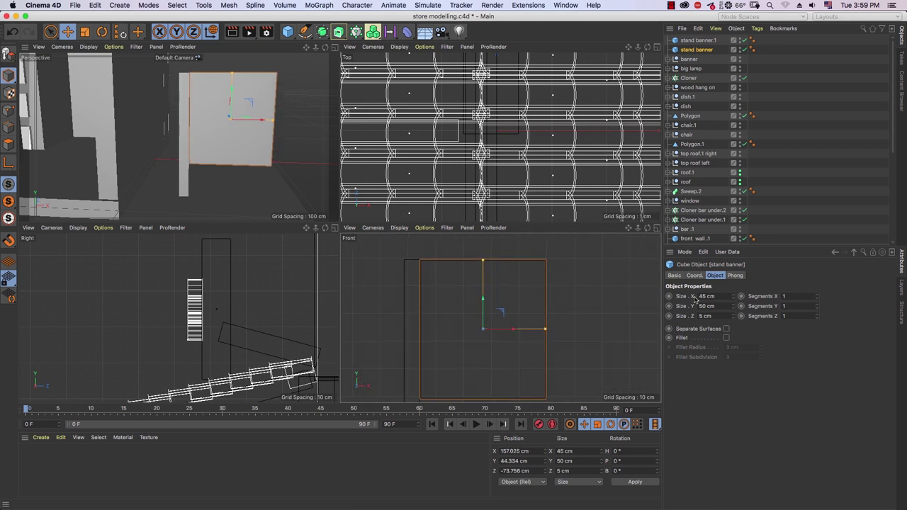
# Narrow the leg to 4 cm and align it with the board's left edge
pyautogui.click(698, 40)
pyautogui.scroll(2, 464, 336)
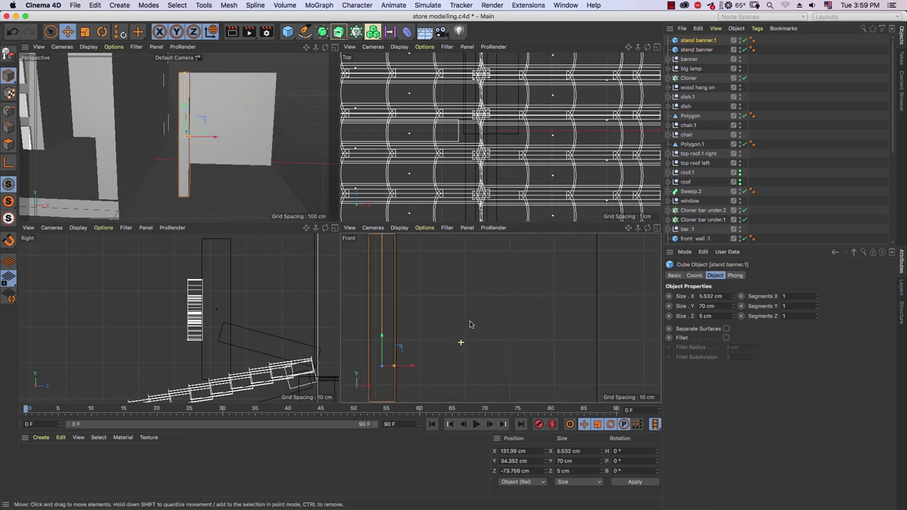
pyautogui.moveTo(397, 365); pyautogui.dragTo(399, 364)
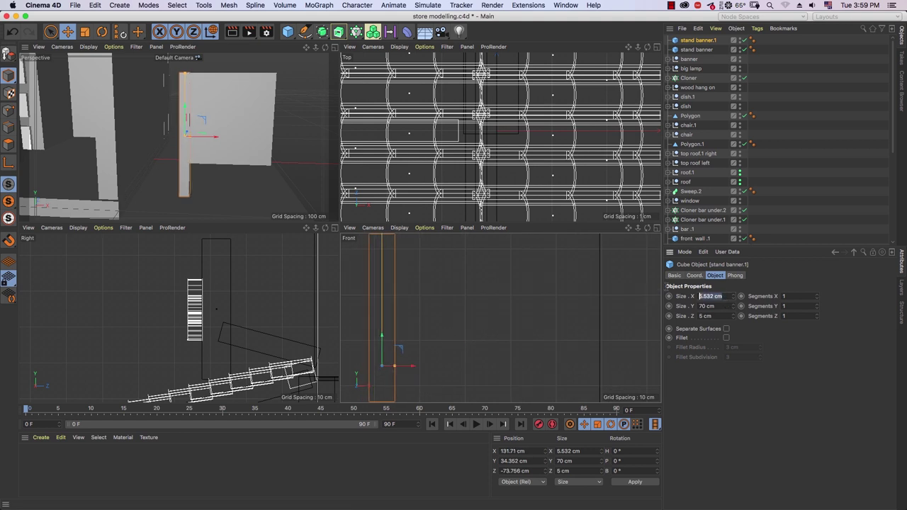
pyautogui.write('4')
pyautogui.press('Return')
pyautogui.scroll(2, 383, 368)
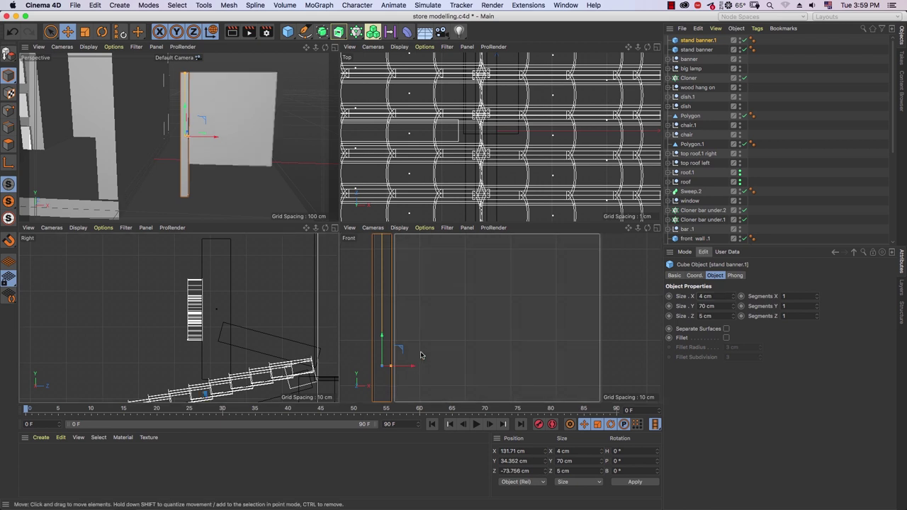
pyautogui.moveTo(390, 373); pyautogui.dragTo(397, 374)
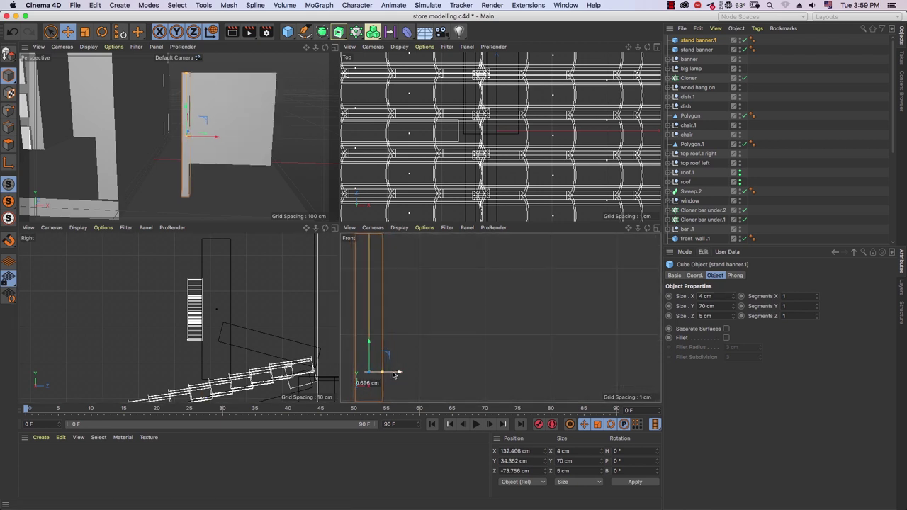
pyautogui.click(335, 46)
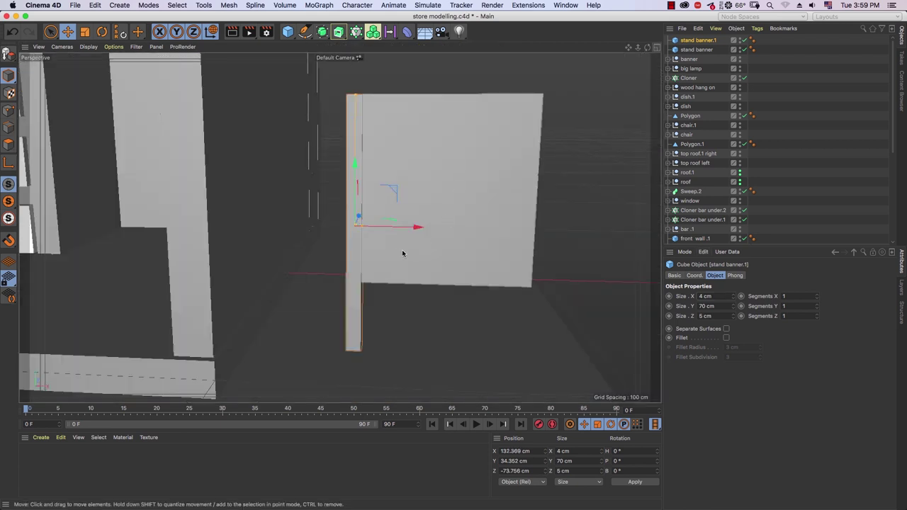
# Duplicate the leg and place the copy at the board's right edge
pyautogui.moveTo(417, 227)
pyautogui.keyDown('ctrl'); pyautogui.mouseDown()
pyautogui.moveTo(595, 233)
pyautogui.moveTo(579, 233)
pyautogui.mouseUp(); pyautogui.keyUp('ctrl')
pyautogui.moveTo(585, 232); pyautogui.dragTo(607, 232)
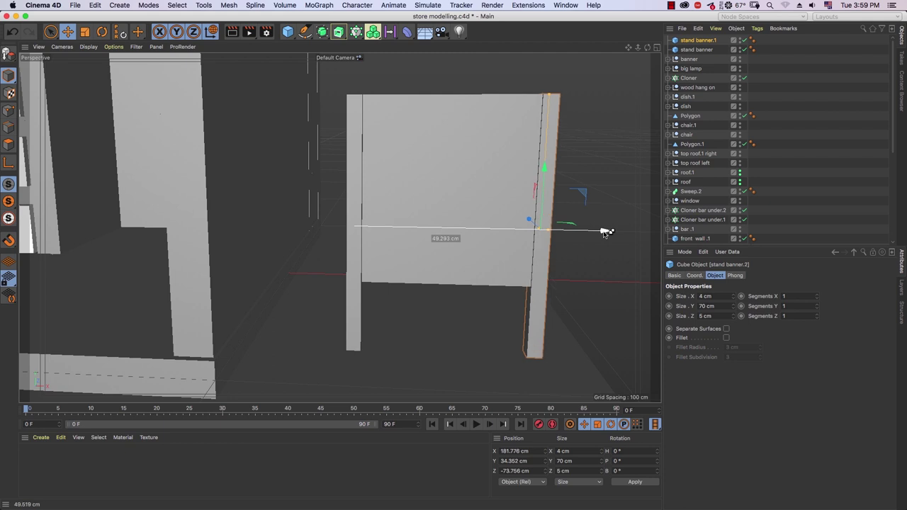
pyautogui.moveTo(606, 232); pyautogui.dragTo(603, 232)
# Group the board and both legs under a new null with Alt+G
pyautogui.moveTo(586, 127)
pyautogui.keyDown('alt'); pyautogui.mouseDown()
pyautogui.moveTo(568, 223)
pyautogui.moveTo(575, 204)
pyautogui.mouseUp(); pyautogui.keyUp('alt')
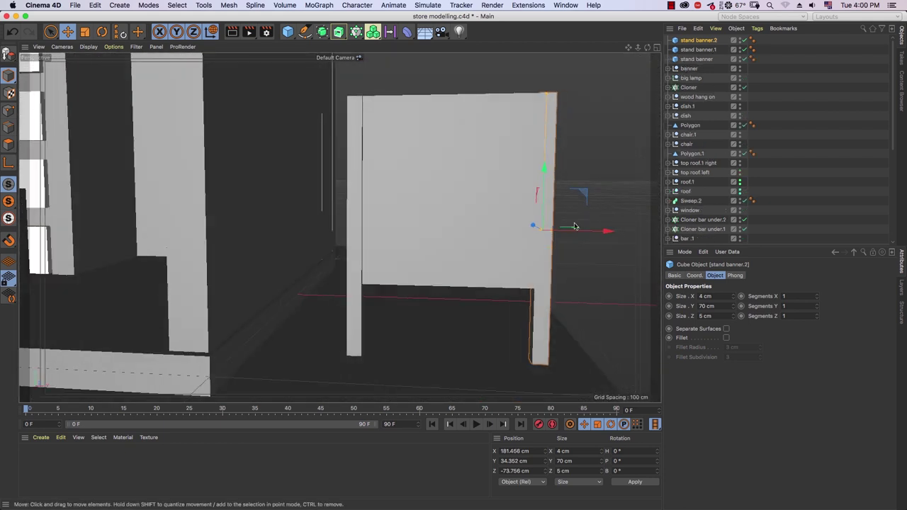
pyautogui.keyDown('alt'); pyautogui.moveTo(575, 226); pyautogui.dragTo(558, 289, button='right'); pyautogui.keyUp('alt')
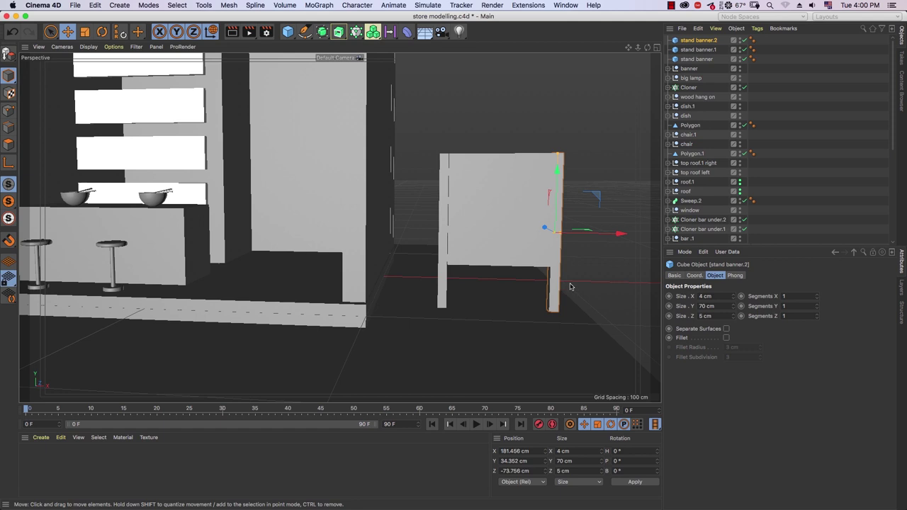
pyautogui.keyDown('alt'); pyautogui.moveTo(570, 287); pyautogui.dragTo(524, 212); pyautogui.keyUp('alt')
pyautogui.keyDown('shift'); pyautogui.click(700, 59); pyautogui.keyUp('shift')
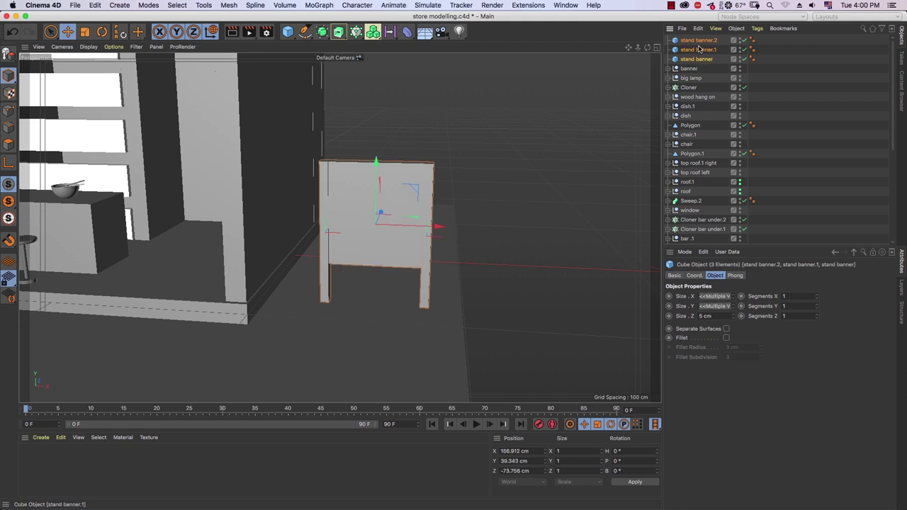
pyautogui.hotkey('alt', 'g')
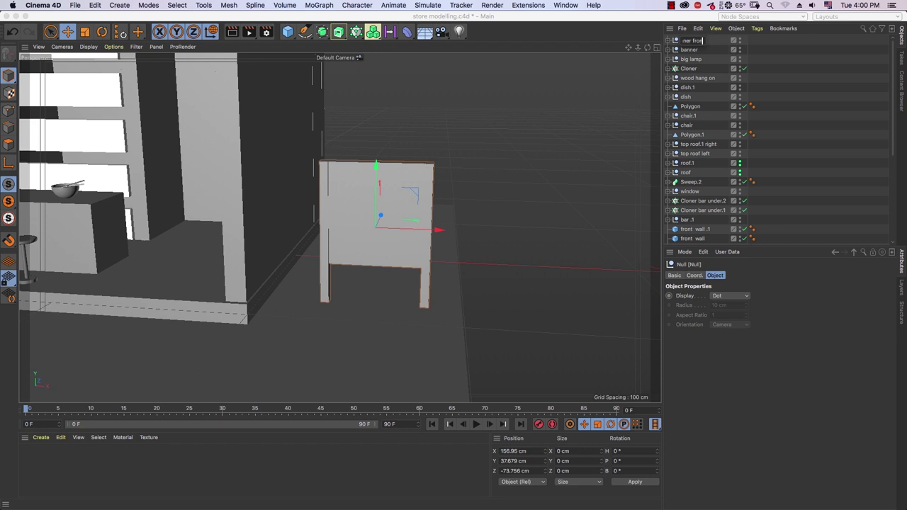
# Name the stand's Null 'stand banner front', face it frontally, and turn on Axis Modification mode
pyautogui.click(792, 104)
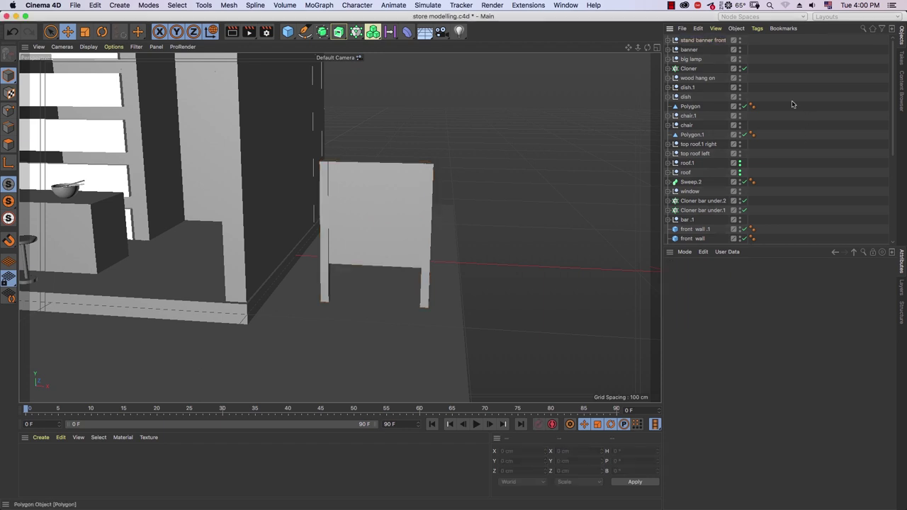
pyautogui.click(703, 40)
pyautogui.moveTo(466, 239)
pyautogui.keyDown('alt'); pyautogui.mouseDown()
pyautogui.moveTo(359, 240)
pyautogui.moveTo(396, 246)
pyautogui.mouseUp(); pyautogui.keyUp('alt')
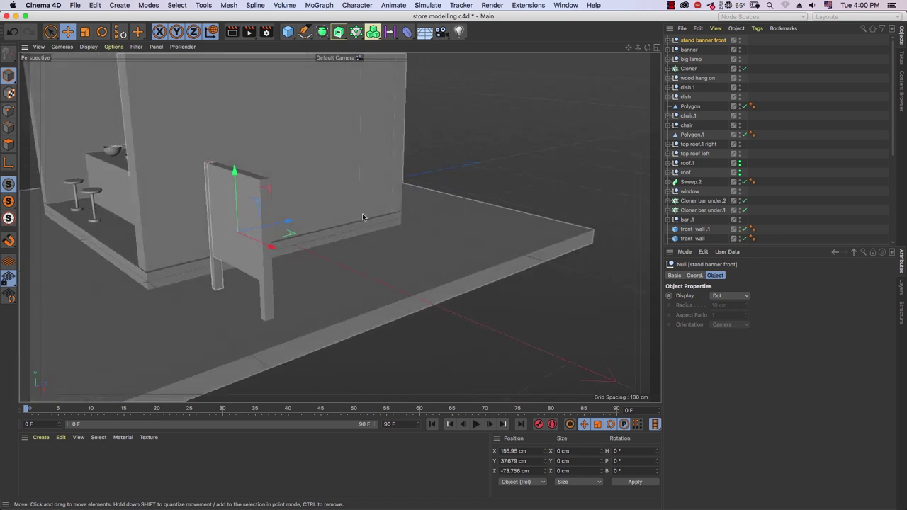
pyautogui.keyDown('alt'); pyautogui.moveTo(345, 246); pyautogui.dragTo(312, 245); pyautogui.keyUp('alt')
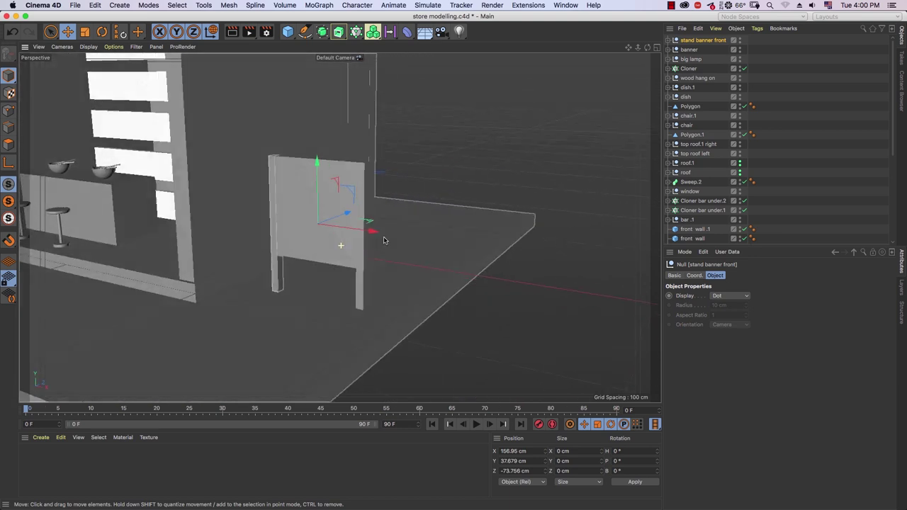
pyautogui.click(9, 163)
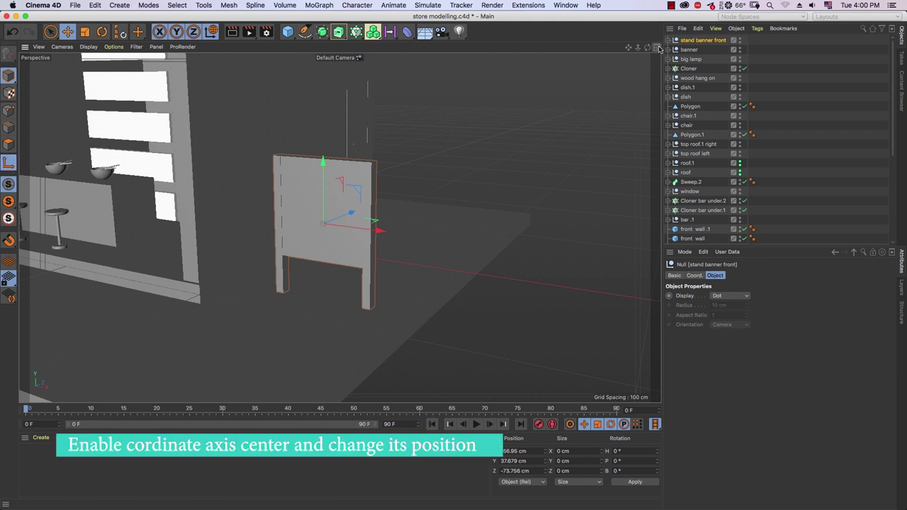
# In the Front view, raise the stand's pivot to its top edge at Y 69.273 cm
pyautogui.click(657, 47)
pyautogui.moveTo(576, 307); pyautogui.dragTo(576, 347)
pyautogui.press('super+z')
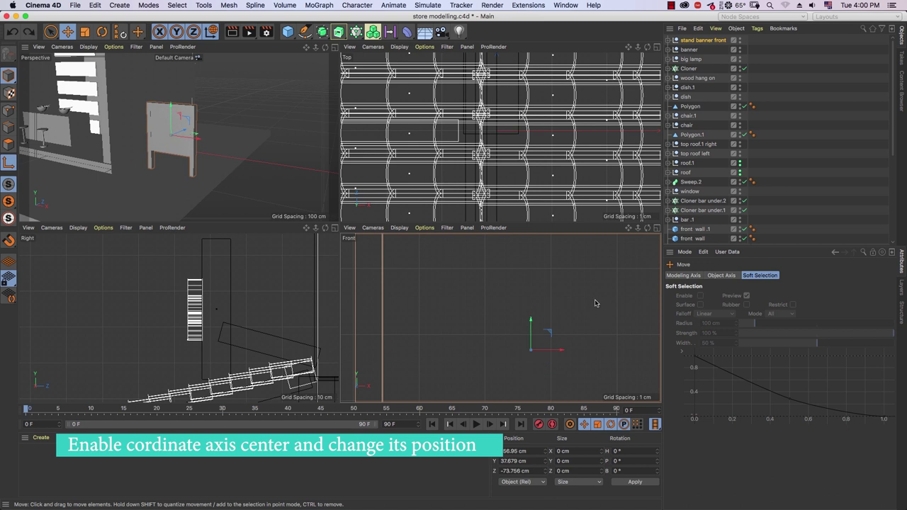
pyautogui.scroll(-5, 595, 280)
pyautogui.scroll(-3, 595, 280)
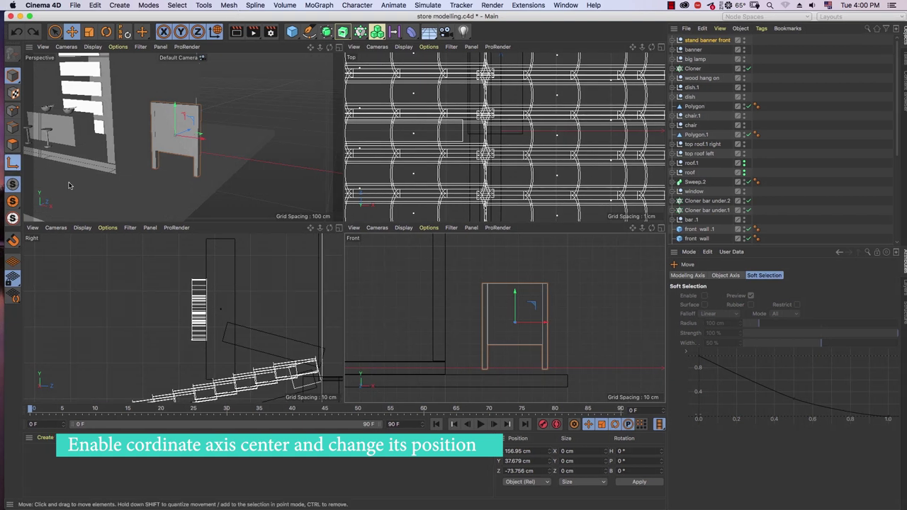
pyautogui.scroll(2, 544, 299)
pyautogui.moveTo(500, 312); pyautogui.dragTo(491, 240)
pyautogui.scroll(-2, 558, 301)
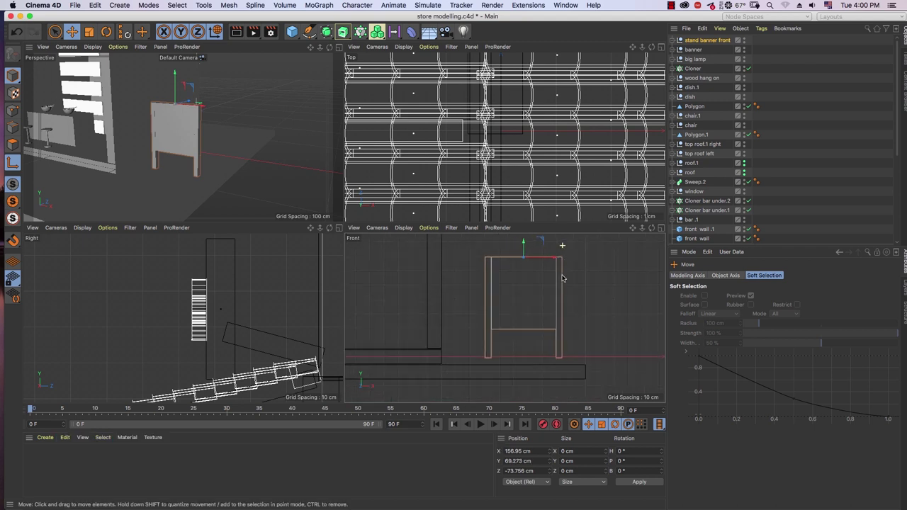
pyautogui.scroll(-2, 558, 301)
# Return to the single Perspective view and orbit to see the stand, wall and platform
pyautogui.middleClick(312, 88)
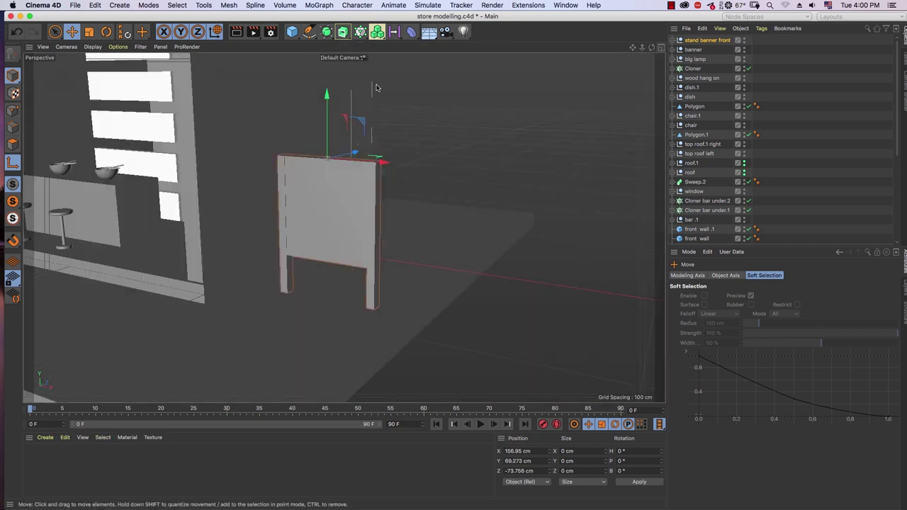
pyautogui.keyDown('alt'); pyautogui.moveTo(448, 227); pyautogui.dragTo(431, 229); pyautogui.keyUp('alt')
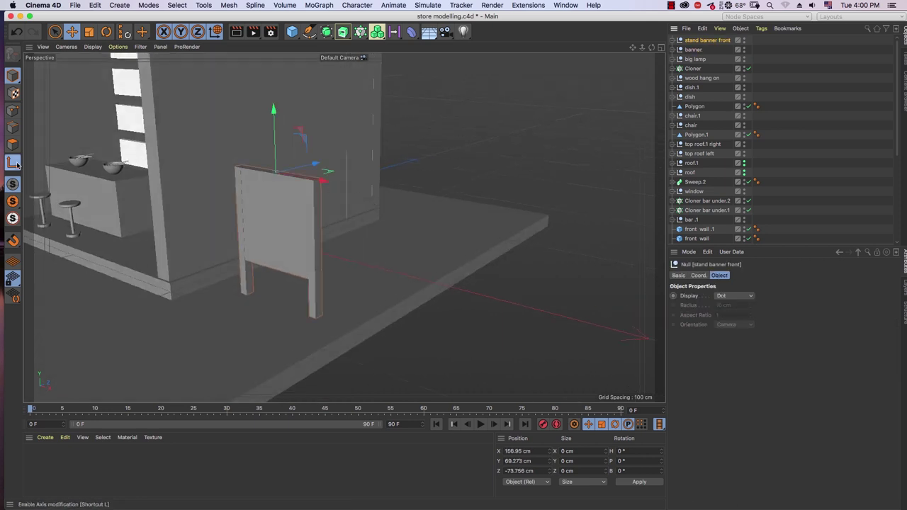
pyautogui.scroll(5, 304, 272)
pyautogui.scroll(-5, 304, 273)
pyautogui.moveTo(263, 283)
pyautogui.keyDown('alt'); pyautogui.mouseDown()
pyautogui.moveTo(299, 299)
pyautogui.moveTo(314, 294)
pyautogui.mouseUp(); pyautogui.keyUp('alt')
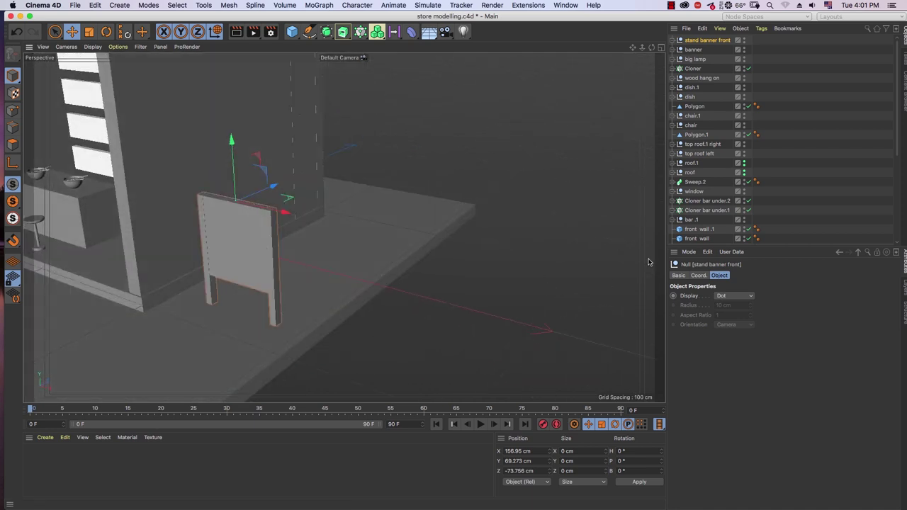
# Tilt the stand back by setting its pitch (R.P) to -15° in the Coord. tab
pyautogui.click(699, 274)
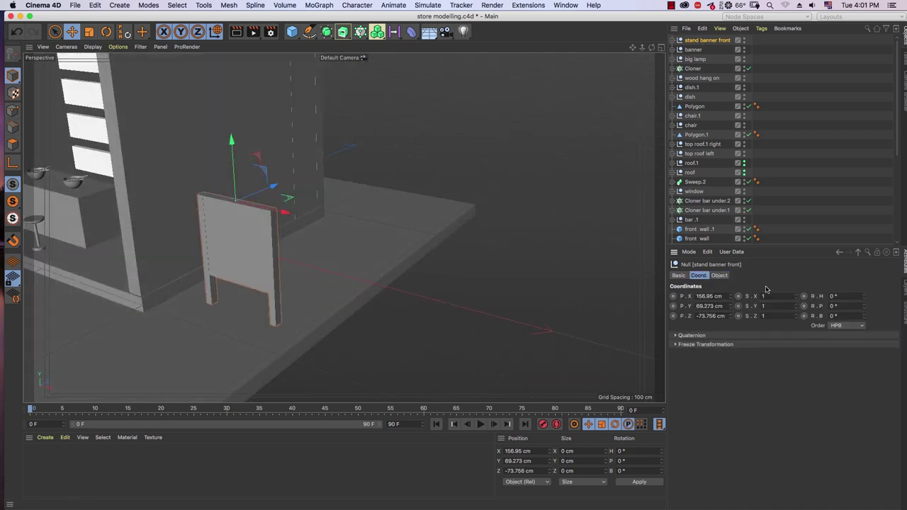
pyautogui.moveTo(863, 306); pyautogui.dragTo(863, 318)
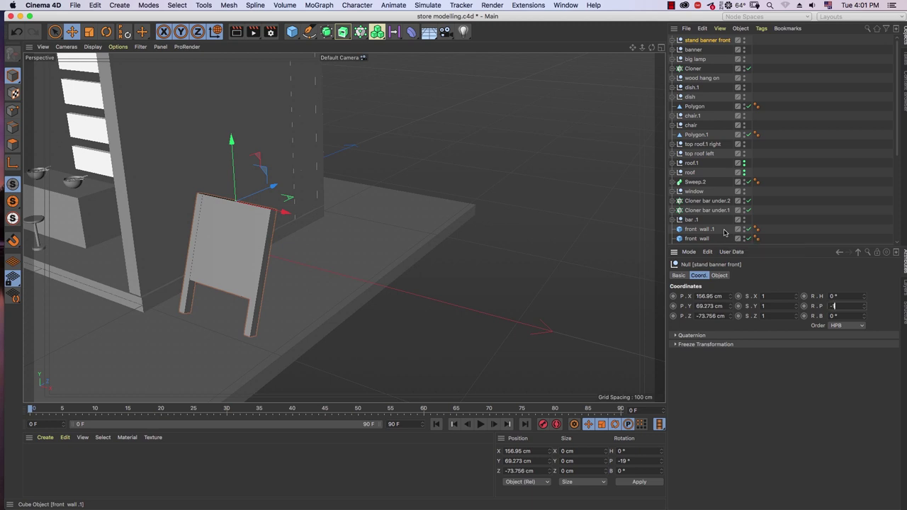
pyautogui.write('5')
pyautogui.press('Return')
# Using world axes, lower the stand on Y to about 62.918 cm, against the store wall
pyautogui.keyDown('alt'); pyautogui.moveTo(286, 310); pyautogui.dragTo(340, 290); pyautogui.keyUp('alt')
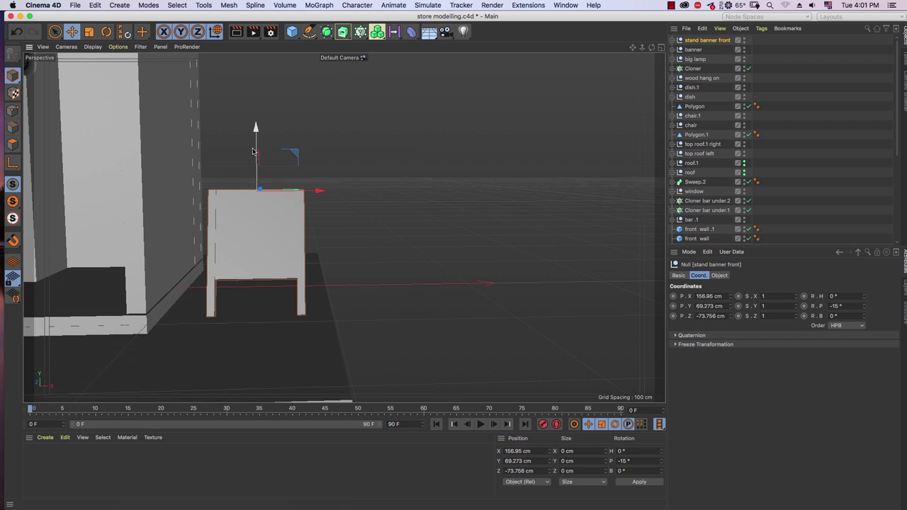
pyautogui.click(216, 32)
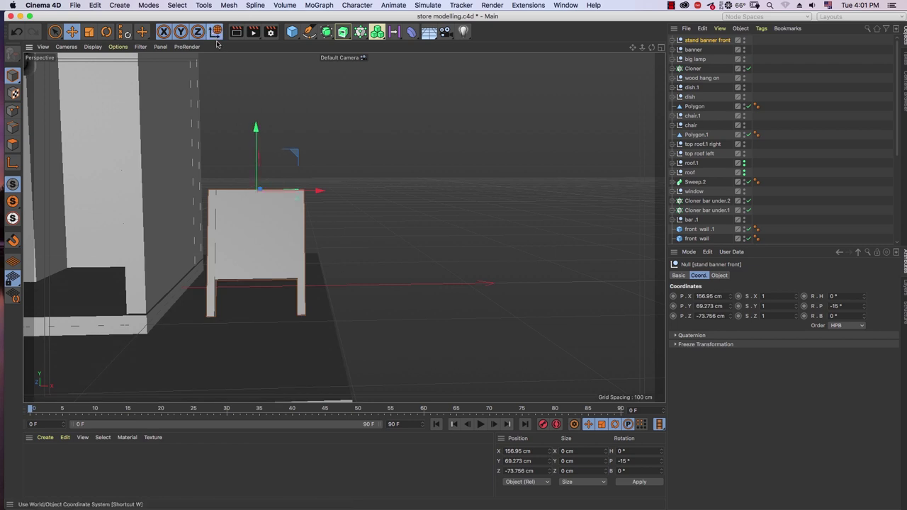
pyautogui.moveTo(257, 145); pyautogui.dragTo(257, 153)
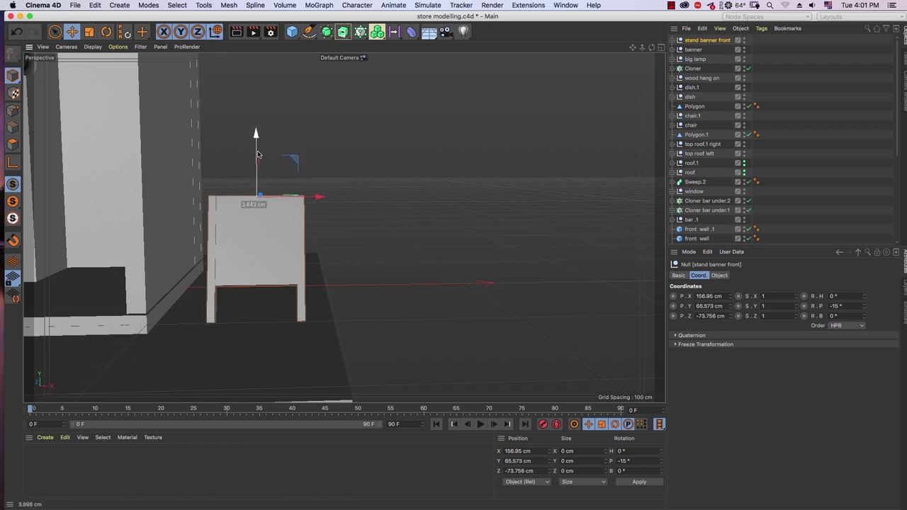
pyautogui.middleClick(596, 324)
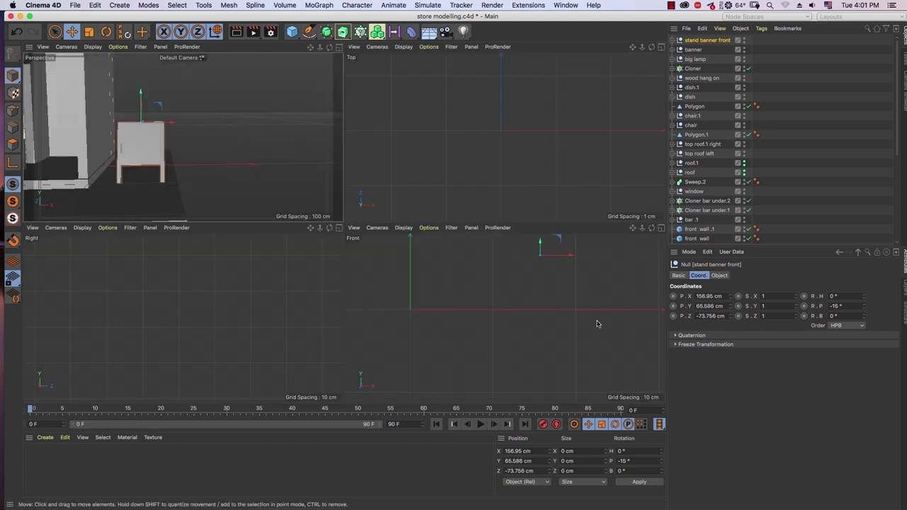
pyautogui.keyDown('alt'); pyautogui.moveTo(599, 296); pyautogui.dragTo(600, 335, button='middle'); pyautogui.keyUp('alt')
pyautogui.moveTo(527, 243); pyautogui.dragTo(526, 248)
pyautogui.middleClick(337, 65)
pyautogui.moveTo(355, 222)
pyautogui.keyDown('alt'); pyautogui.mouseDown()
pyautogui.moveTo(358, 206)
pyautogui.moveTo(211, 301)
pyautogui.moveTo(227, 290)
pyautogui.moveTo(225, 222)
pyautogui.moveTo(258, 222)
pyautogui.moveTo(323, 251)
pyautogui.moveTo(397, 234)
pyautogui.mouseUp(); pyautogui.keyUp('alt')
# Duplicate the stand as 'stand banner front.1' and tilt the copy to +15° pitch
pyautogui.click(232, 39)
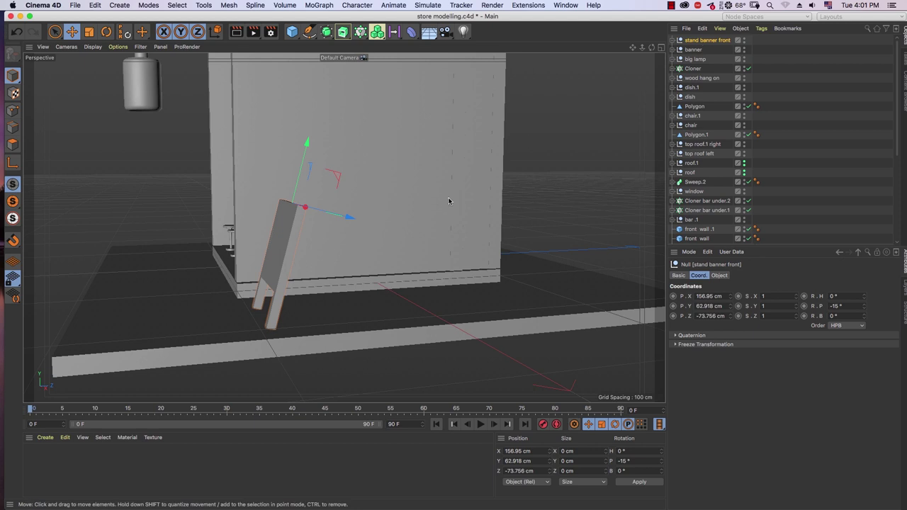
pyautogui.click(216, 31)
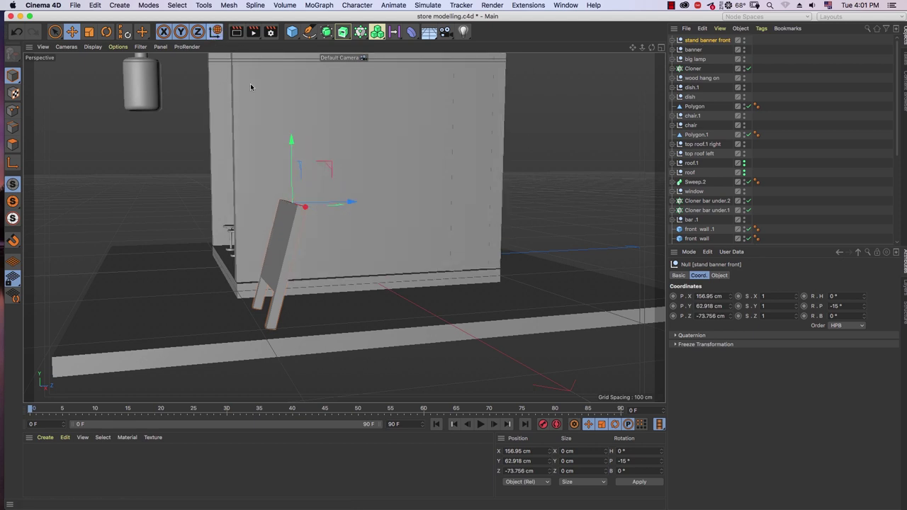
pyautogui.keyDown('ctrl'); pyautogui.moveTo(350, 203); pyautogui.dragTo(381, 199); pyautogui.keyUp('ctrl')
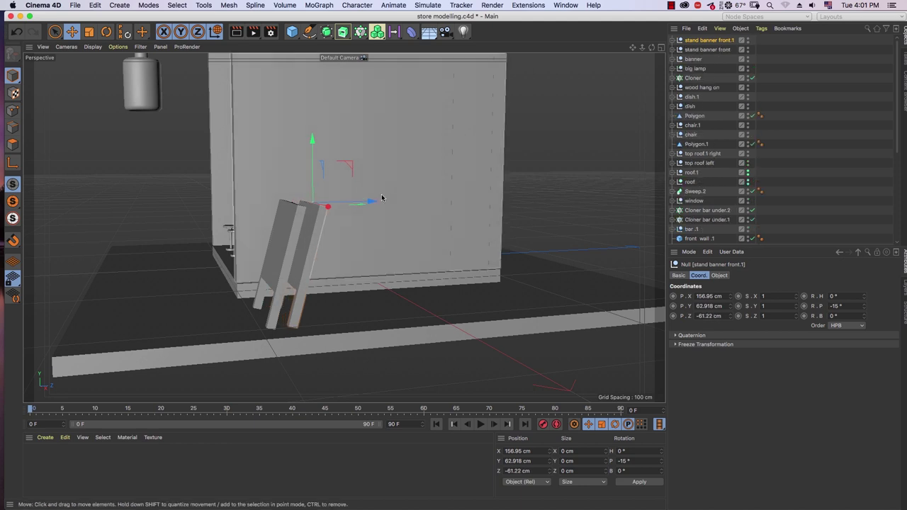
pyautogui.click(216, 32)
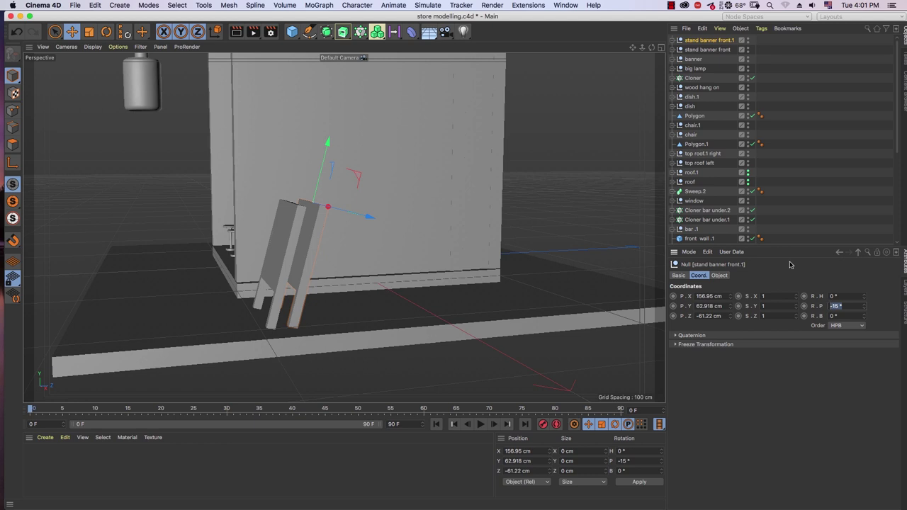
pyautogui.write('15')
pyautogui.press('Return')
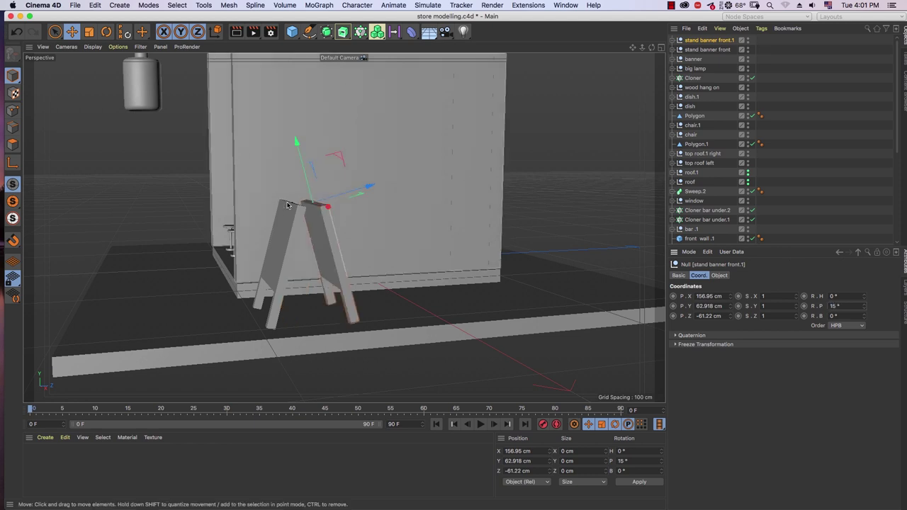
pyautogui.moveTo(302, 222)
pyautogui.keyDown('alt'); pyautogui.mouseDown()
pyautogui.moveTo(309, 202)
pyautogui.moveTo(367, 272)
pyautogui.mouseUp(); pyautogui.keyUp('alt')
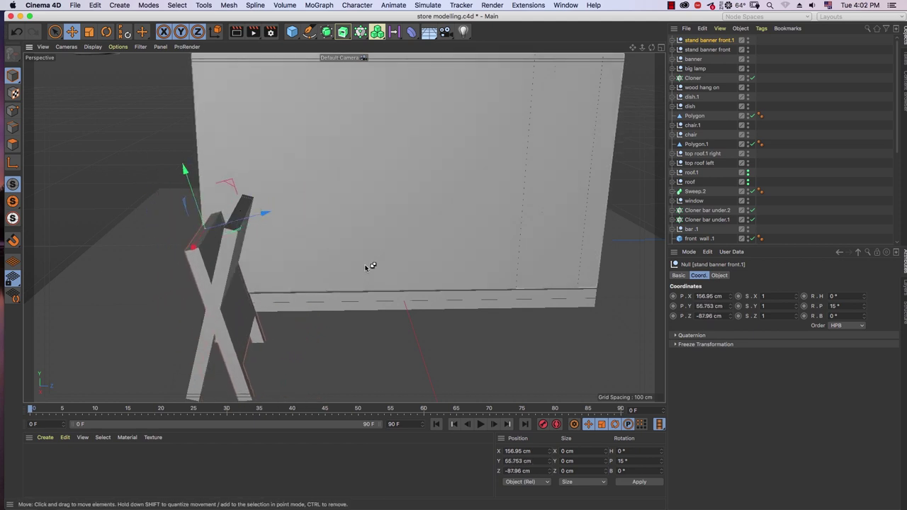
# Undo the copy's last move, then shift it about 4.5 cm on Z and raise it slightly on Y
pyautogui.hotkey('ctrl', 'z')
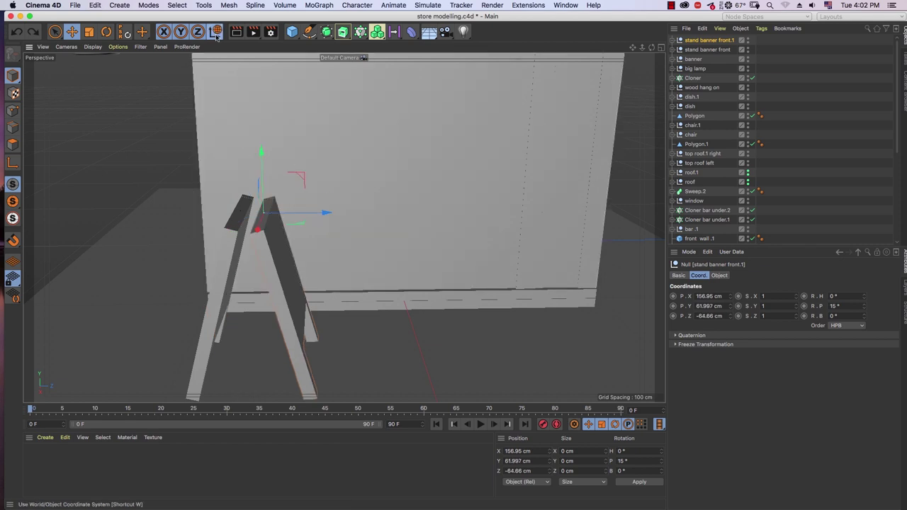
pyautogui.moveTo(323, 214); pyautogui.dragTo(306, 216)
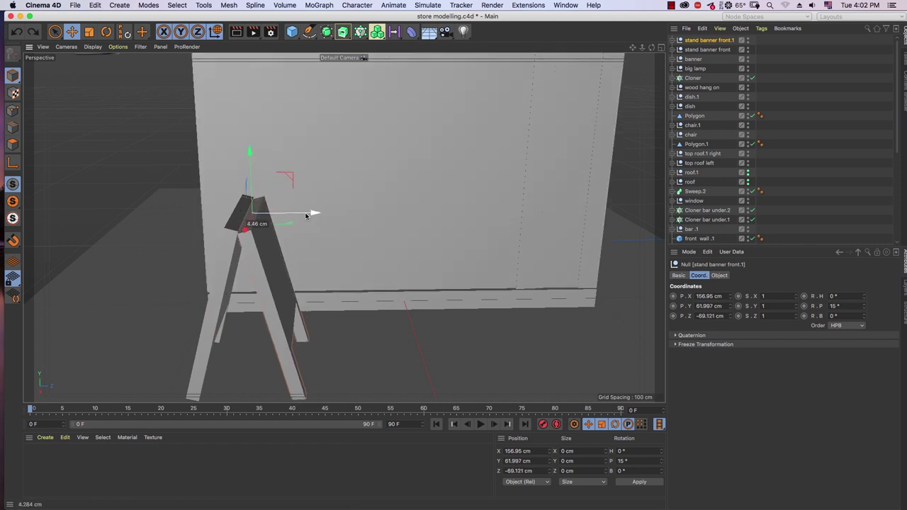
pyautogui.click(661, 47)
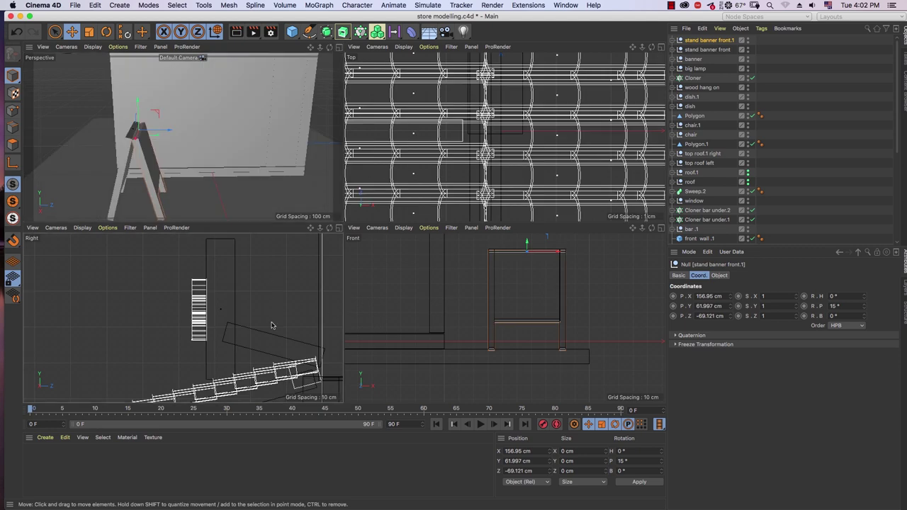
pyautogui.scroll(-3, 283, 304)
pyautogui.scroll(-3, 297, 340)
pyautogui.scroll(-3, 335, 374)
pyautogui.scroll(2, 298, 333)
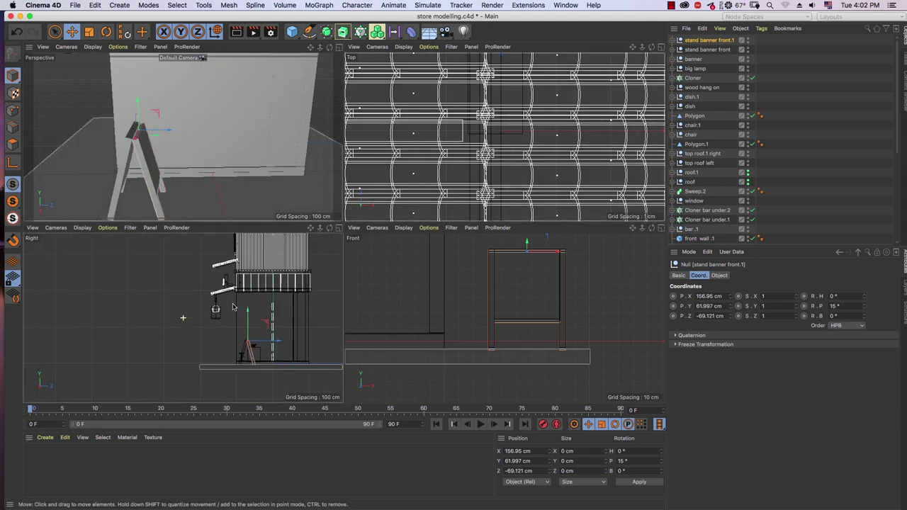
pyautogui.scroll(3, 241, 312)
pyautogui.scroll(2, 269, 298)
pyautogui.scroll(3, 273, 308)
pyautogui.scroll(2, 184, 317)
pyautogui.scroll(2, 184, 317)
pyautogui.scroll(2, 183, 317)
pyautogui.scroll(-2, 183, 317)
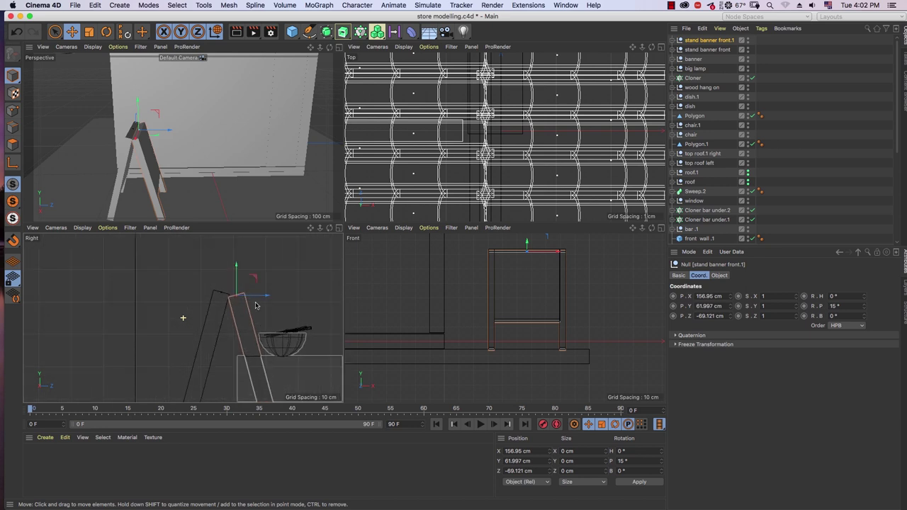
pyautogui.moveTo(236, 279); pyautogui.dragTo(237, 277)
pyautogui.scroll(-1, 276, 316)
pyautogui.scroll(-1, 278, 320)
pyautogui.scroll(2, 278, 296)
pyautogui.scroll(-2, 253, 320)
pyautogui.scroll(1, 254, 320)
pyautogui.scroll(1, 270, 283)
pyautogui.scroll(1, 269, 284)
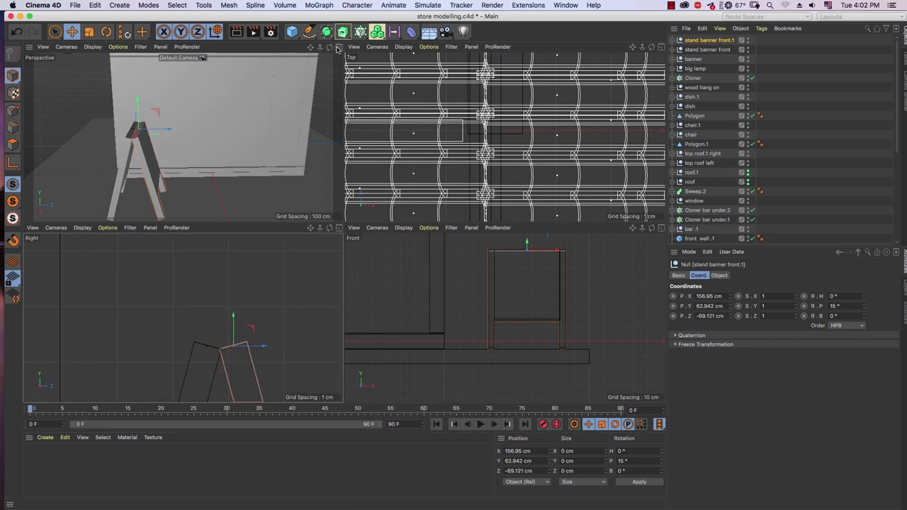
# Render the perspective view to check the A-frame stand beside the stall
pyautogui.click(337, 47)
pyautogui.moveTo(333, 222)
pyautogui.keyDown('alt'); pyautogui.mouseDown()
pyautogui.moveTo(298, 263)
pyautogui.moveTo(333, 312)
pyautogui.mouseUp(); pyautogui.keyUp('alt')
pyautogui.click(234, 32)
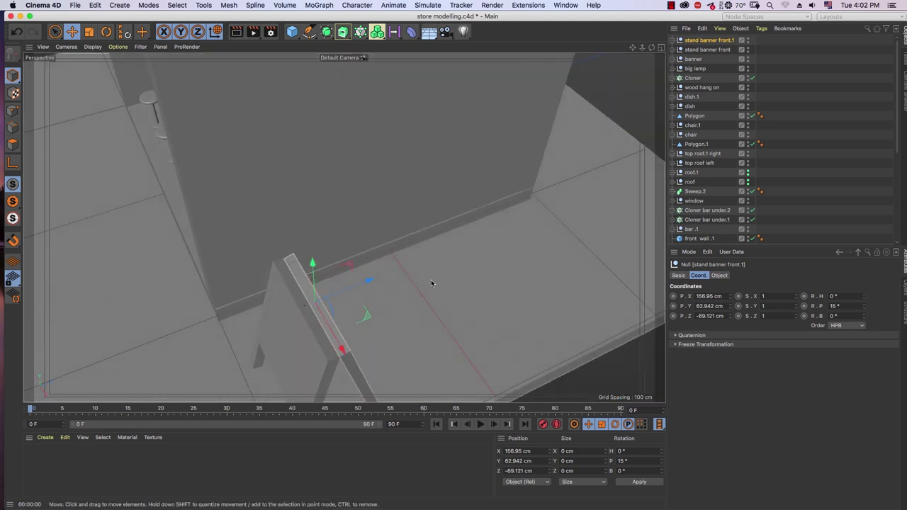
pyautogui.scroll(-5, 424, 298)
pyautogui.moveTo(424, 297)
pyautogui.keyDown('alt'); pyautogui.mouseDown()
pyautogui.moveTo(486, 297)
pyautogui.moveTo(486, 281)
pyautogui.moveTo(478, 302)
pyautogui.mouseUp(); pyautogui.keyUp('alt')
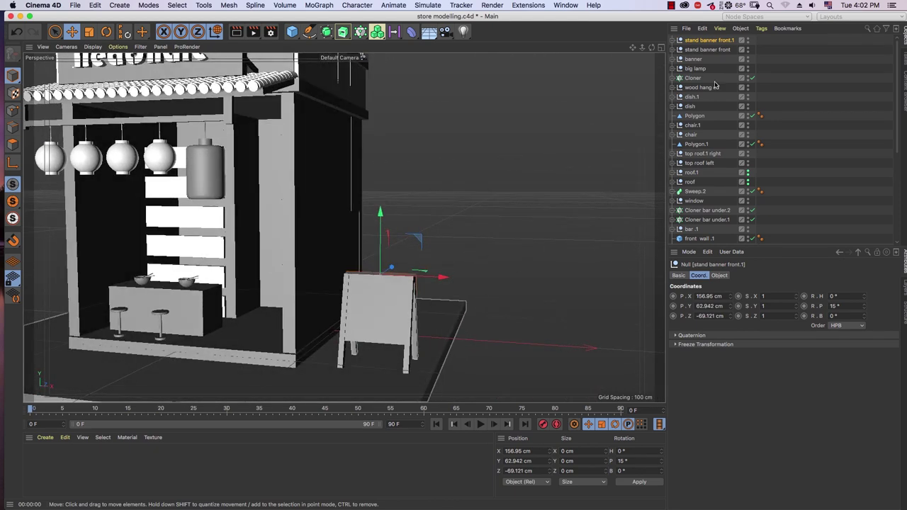
# Group both stand banner front pieces with Alt+G into a null named 'stand banner'
pyautogui.keyDown('shift'); pyautogui.click(708, 49); pyautogui.keyUp('shift')
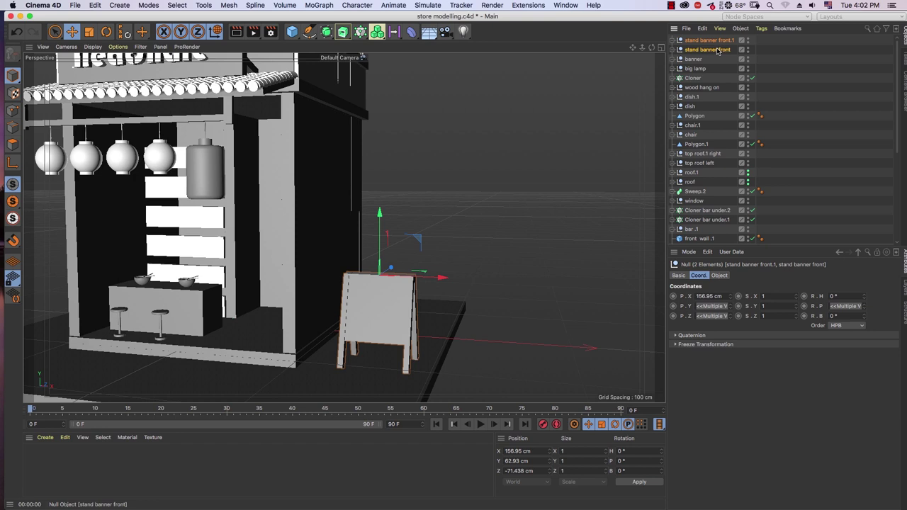
pyautogui.hotkey('alt', 'g')
pyautogui.doubleClick(691, 40)
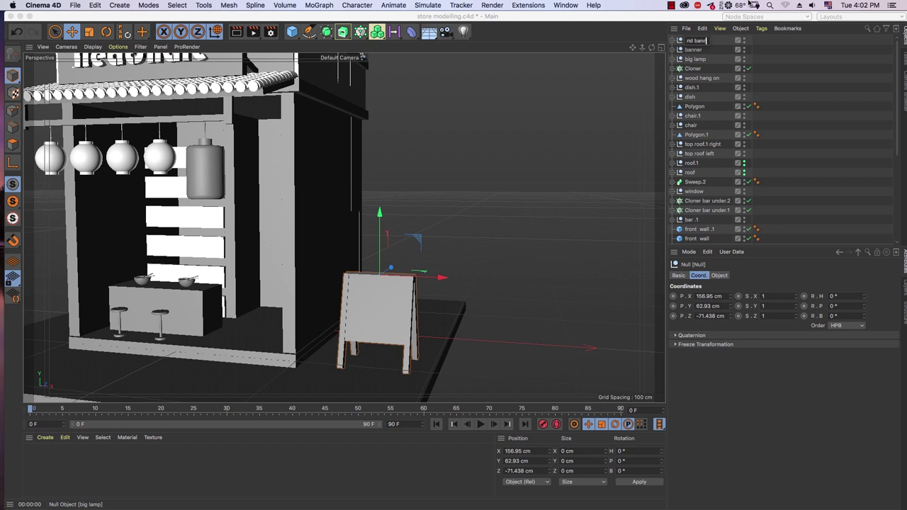
pyautogui.press('Return')
# Rename 'stand banner front.1' inside the group to 'stand banner back'
pyautogui.click(673, 40)
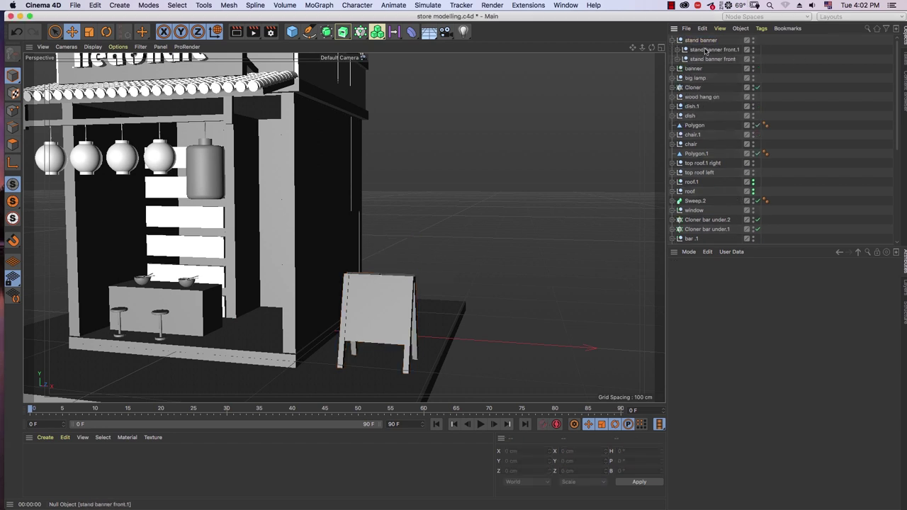
pyautogui.click(714, 50)
pyautogui.doubleClick(714, 49)
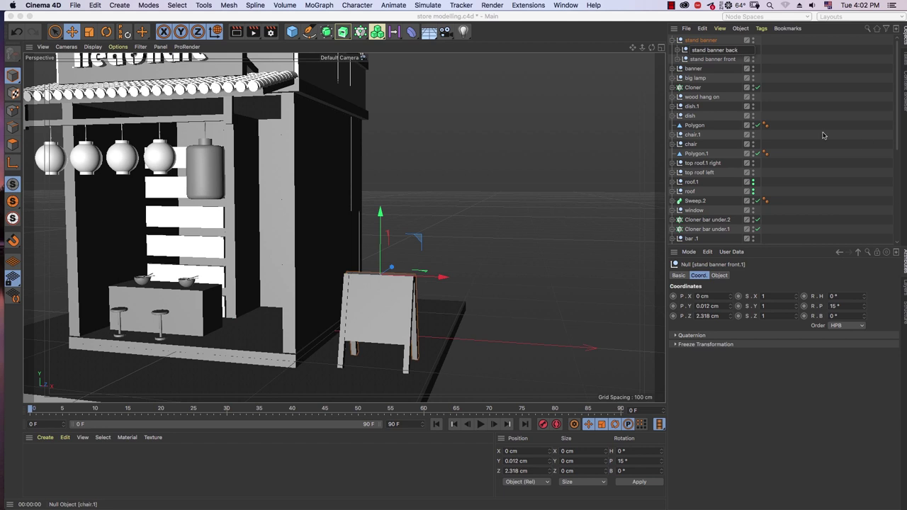
pyautogui.press('Return')
# Check the front piece's rotation, then select the whole 'stand banner' group
pyautogui.click(730, 58)
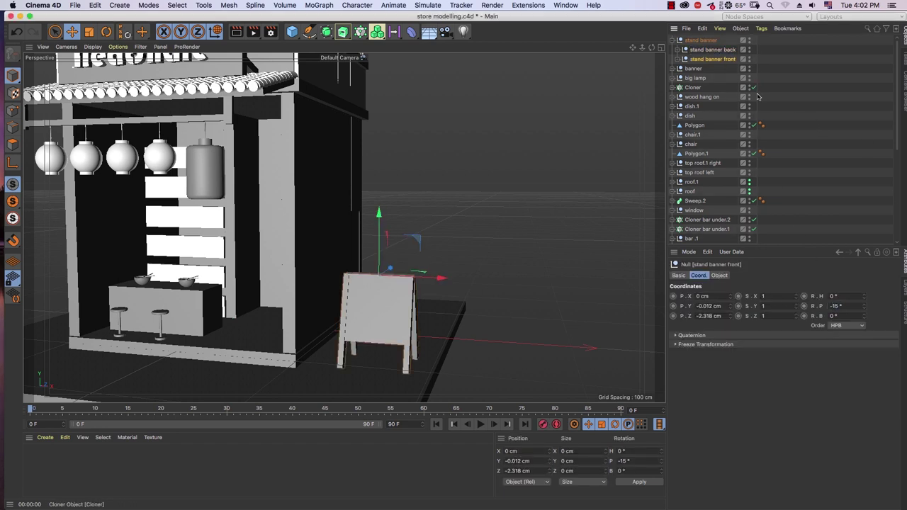
pyautogui.click(864, 167)
pyautogui.moveTo(443, 310)
pyautogui.keyDown('alt'); pyautogui.mouseDown()
pyautogui.moveTo(360, 314)
pyautogui.moveTo(486, 219)
pyautogui.mouseUp(); pyautogui.keyUp('alt')
pyautogui.click(701, 41)
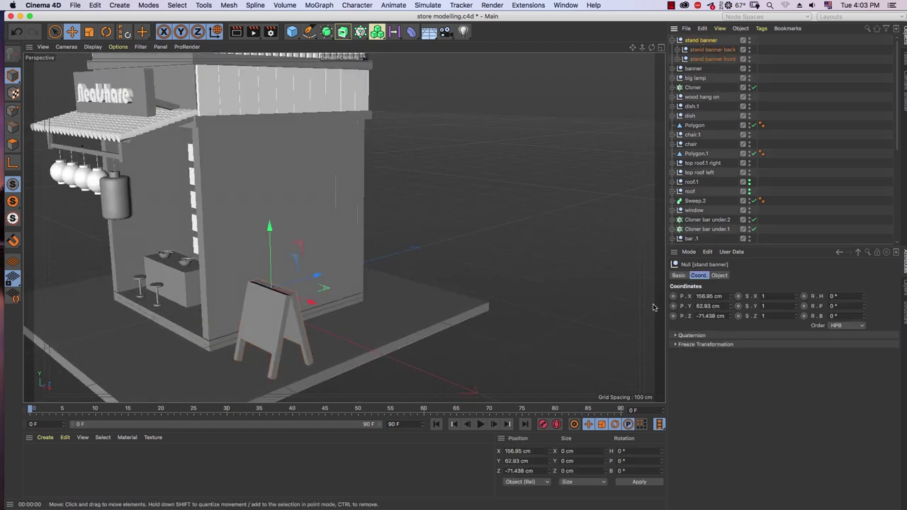
# Rotate the 'stand banner' group to a 50° heading (R.H)
pyautogui.moveTo(864, 306); pyautogui.dragTo(865, 306)
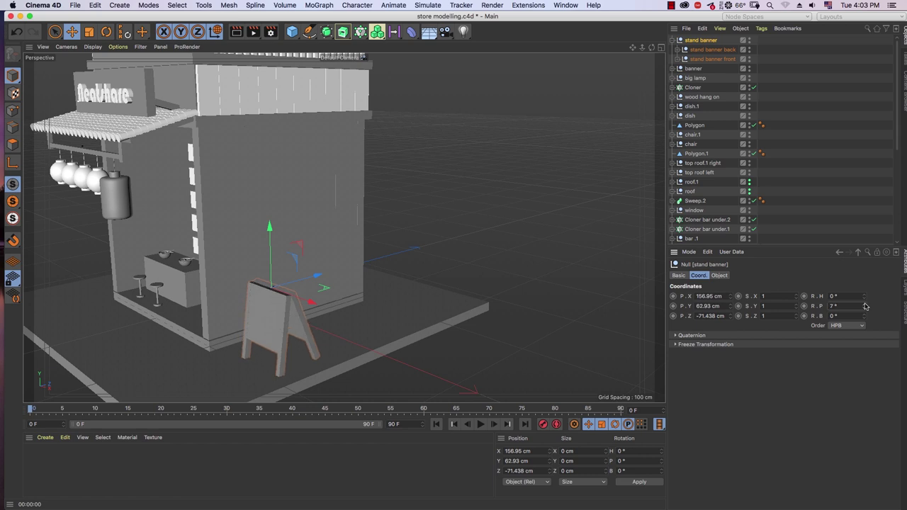
pyautogui.press('super+z')
pyautogui.moveTo(863, 296); pyautogui.dragTo(874, 271)
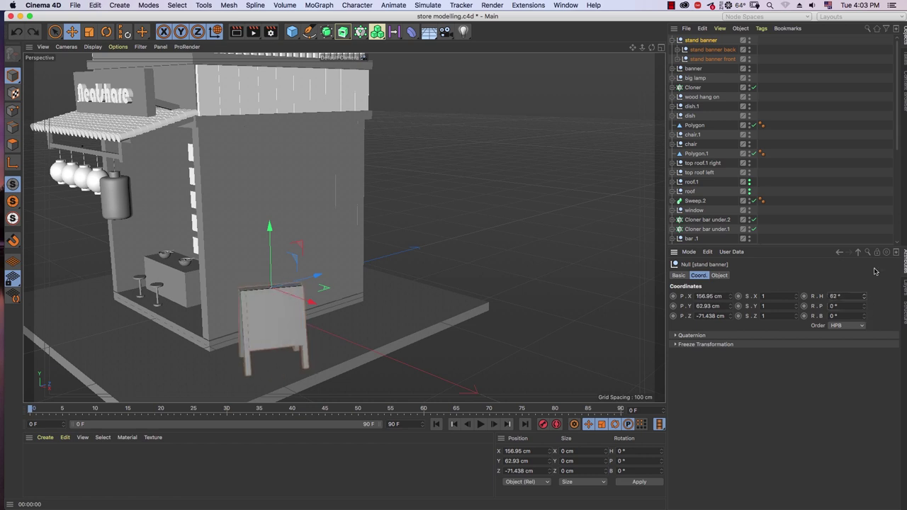
pyautogui.moveTo(863, 296); pyautogui.dragTo(864, 305)
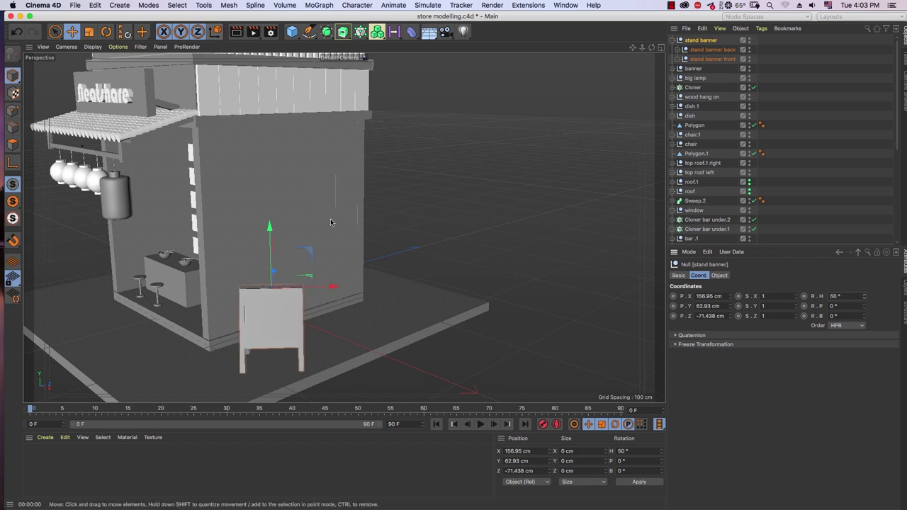
# Move the stand banner in front of the store, to X 135.044 cm and Z -106.245 cm
pyautogui.moveTo(333, 285)
pyautogui.mouseDown()
pyautogui.moveTo(314, 288)
pyautogui.moveTo(333, 288)
pyautogui.mouseUp()
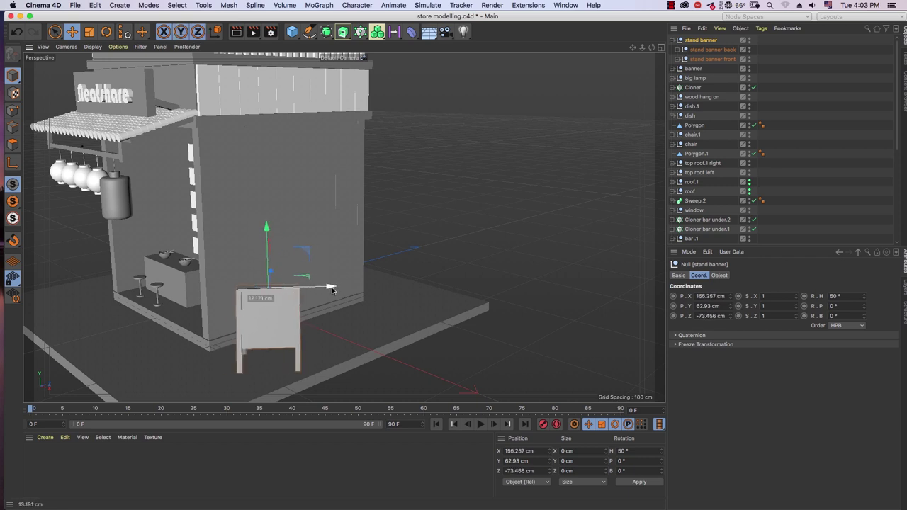
pyautogui.press('super+z')
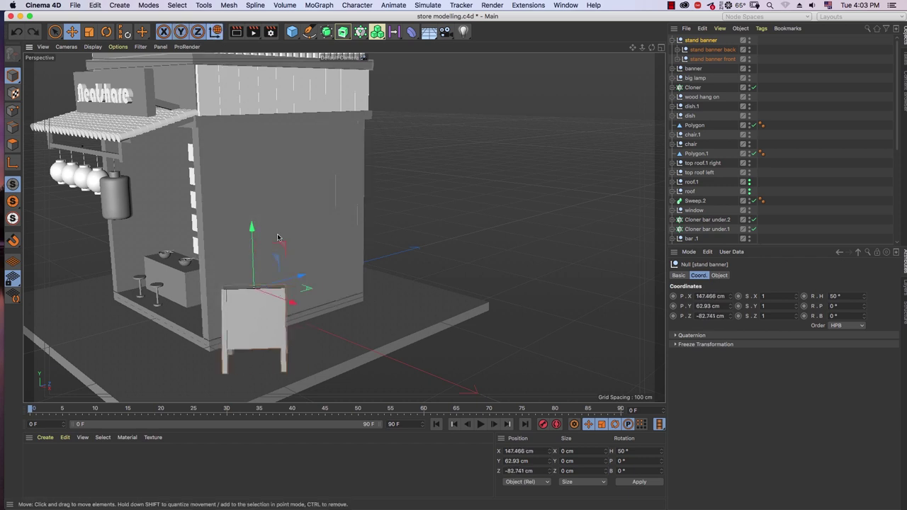
pyautogui.moveTo(297, 280)
pyautogui.mouseDown()
pyautogui.moveTo(268, 288)
pyautogui.moveTo(320, 329)
pyautogui.mouseUp()
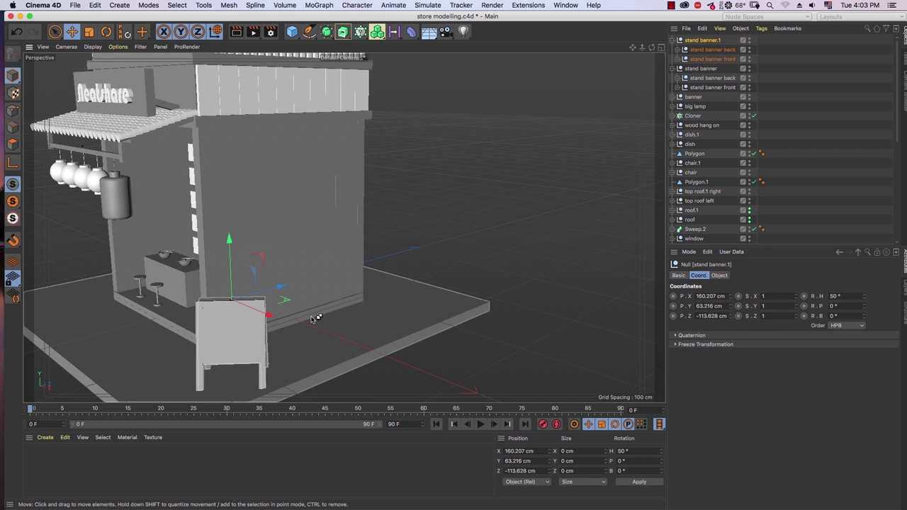
pyautogui.keyDown('alt'); pyautogui.moveTo(290, 347); pyautogui.dragTo(273, 350); pyautogui.keyUp('alt')
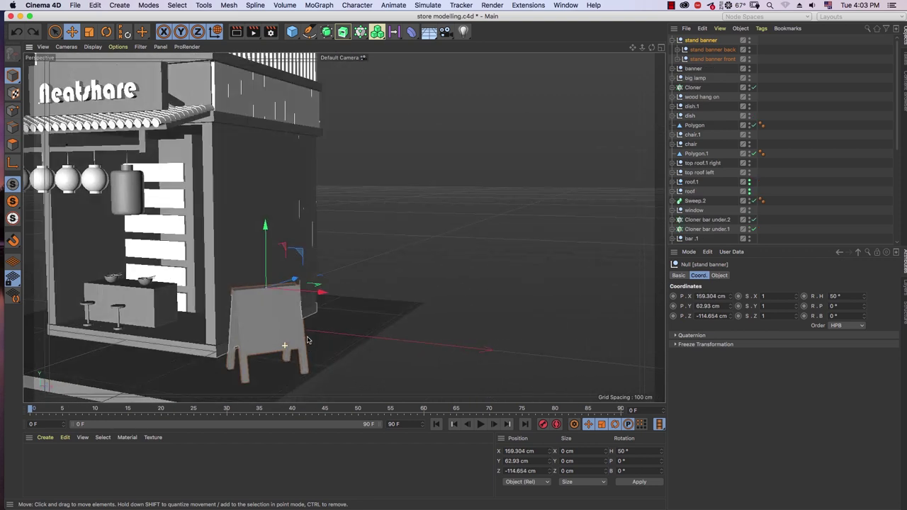
pyautogui.moveTo(213, 355)
pyautogui.keyDown('alt'); pyautogui.mouseDown()
pyautogui.moveTo(165, 301)
pyautogui.moveTo(178, 290)
pyautogui.mouseUp(); pyautogui.keyUp('alt')
pyautogui.moveTo(269, 276)
pyautogui.mouseDown()
pyautogui.moveTo(259, 282)
pyautogui.moveTo(358, 296)
pyautogui.moveTo(349, 290)
pyautogui.mouseUp()
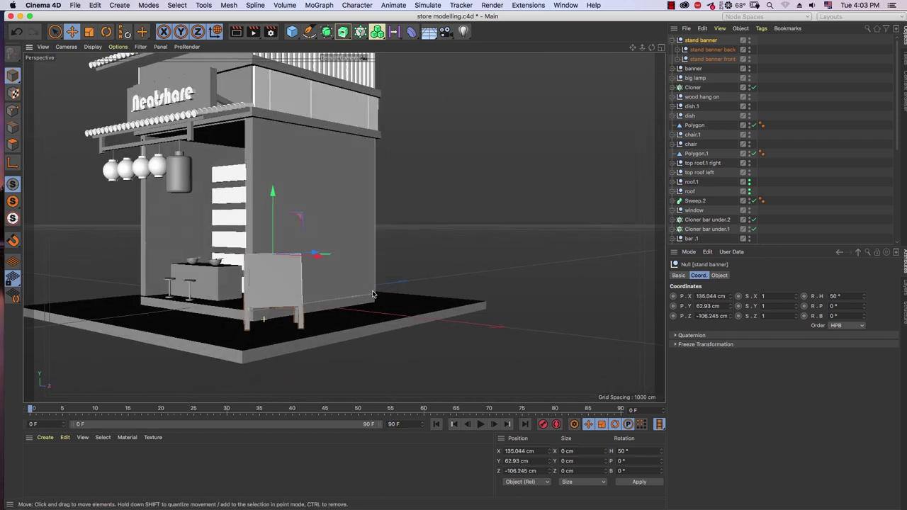
# Deselect everything and orbit out to frame the whole two-storey store
pyautogui.hotkey('ctrl', 'shift', 'a')
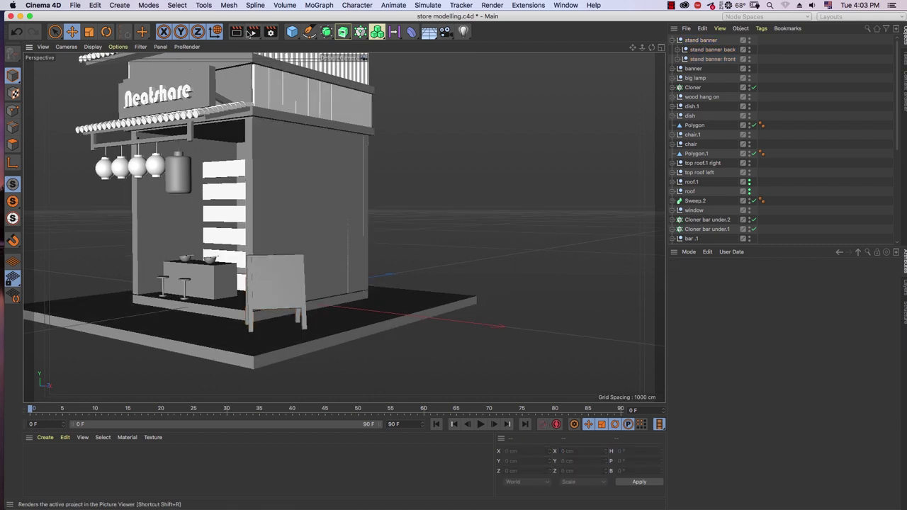
pyautogui.scroll(-5, 490, 174)
pyautogui.moveTo(488, 180)
pyautogui.keyDown('alt'); pyautogui.mouseDown()
pyautogui.moveTo(457, 182)
pyautogui.moveTo(429, 226)
pyautogui.moveTo(401, 348)
pyautogui.moveTo(386, 266)
pyautogui.mouseUp(); pyautogui.keyUp('alt')
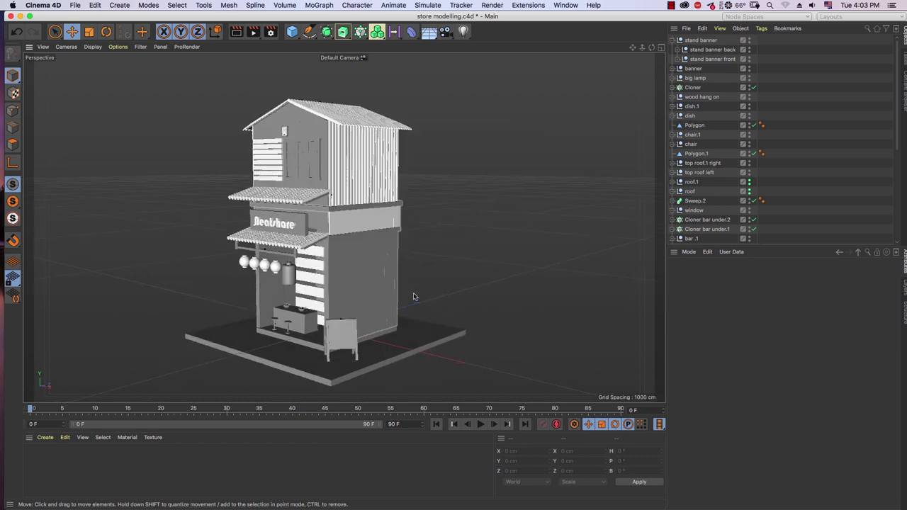
pyautogui.keyDown('alt'); pyautogui.moveTo(415, 298); pyautogui.dragTo(435, 196); pyautogui.keyUp('alt')
pyautogui.scroll(2, 434, 197)
# Add a camera from this view, look through it, and set its lens to Wide Angle (25 mm)
pyautogui.click(445, 31)
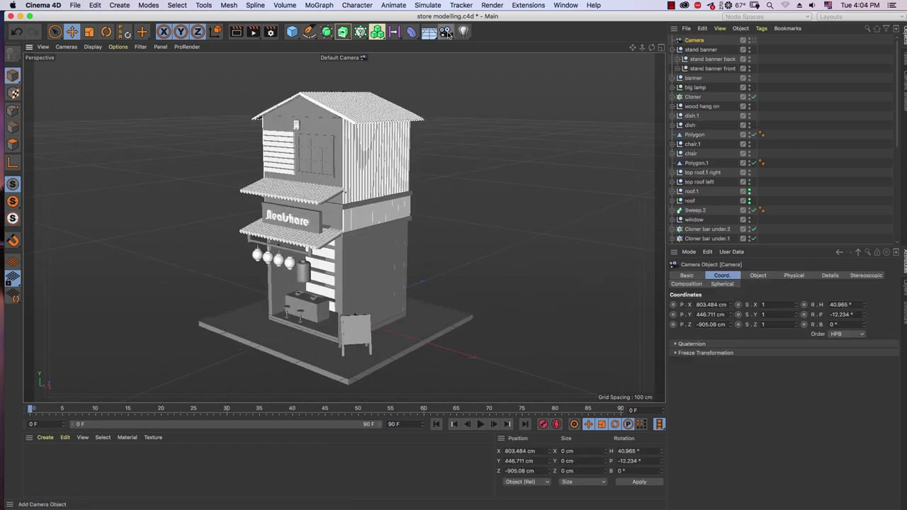
pyautogui.click(752, 41)
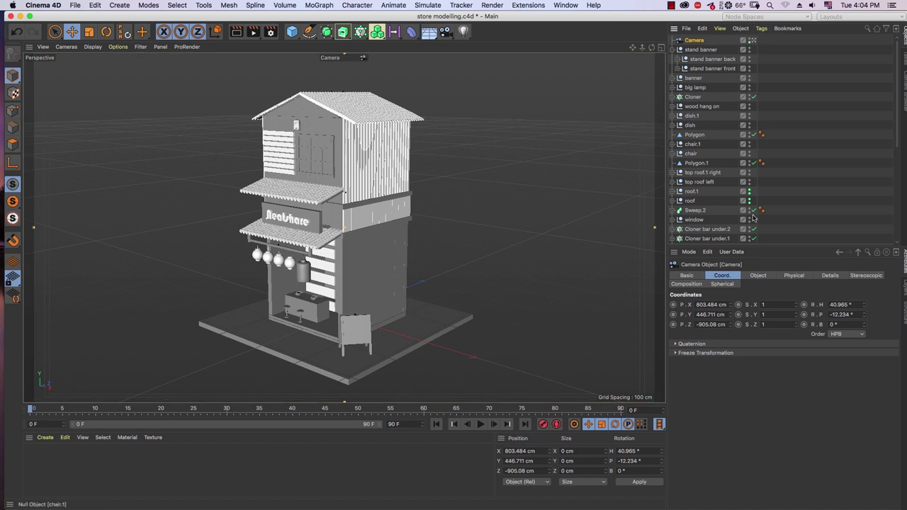
pyautogui.click(758, 275)
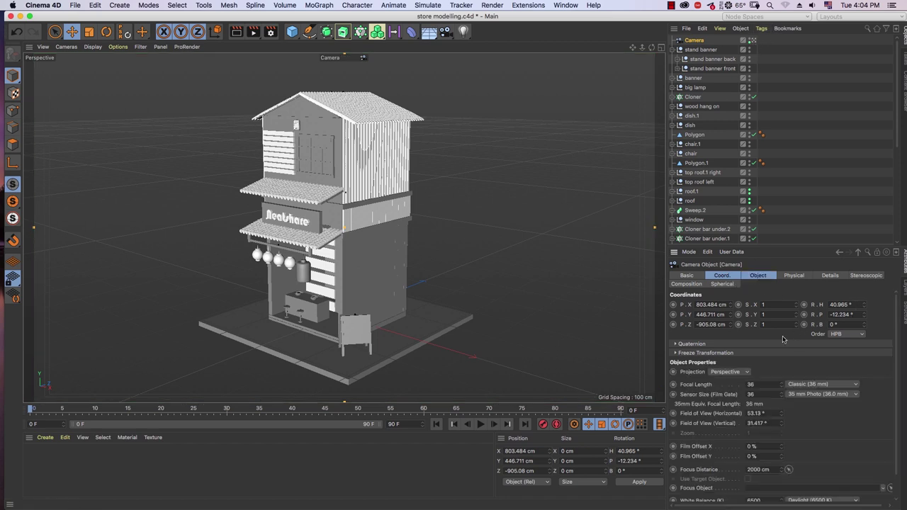
pyautogui.click(810, 387)
pyautogui.click(829, 415)
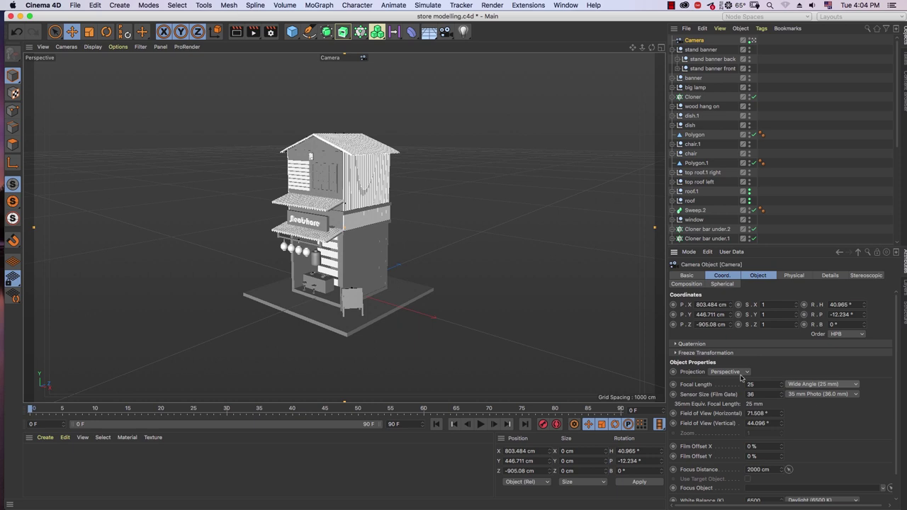
# Bring the camera in to about X 584 cm, Y 393 cm at -13.7° pitch, framing the store
pyautogui.moveTo(641, 47)
pyautogui.mouseDown()
pyautogui.moveTo(652, 33)
pyautogui.moveTo(493, 279)
pyautogui.moveTo(380, 287)
pyautogui.mouseUp()
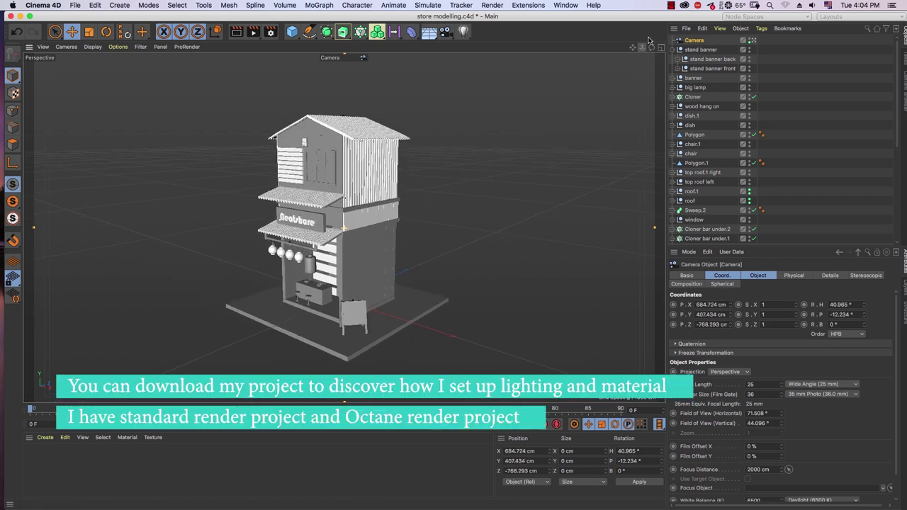
pyautogui.moveTo(396, 336)
pyautogui.keyDown('alt'); pyautogui.mouseDown()
pyautogui.moveTo(366, 304)
pyautogui.moveTo(374, 272)
pyautogui.moveTo(378, 285)
pyautogui.mouseUp(); pyautogui.keyUp('alt')
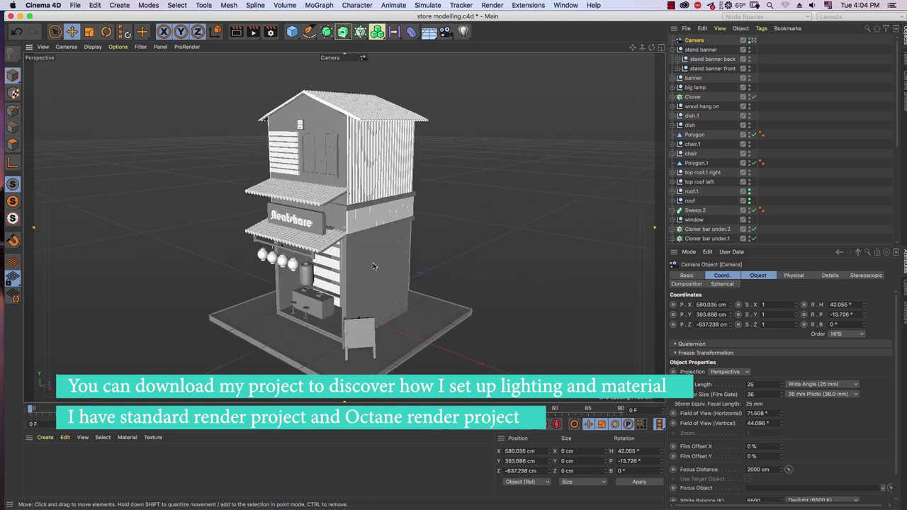
pyautogui.keyDown('alt'); pyautogui.moveTo(373, 264); pyautogui.dragTo(369, 265, button='middle'); pyautogui.keyUp('alt')
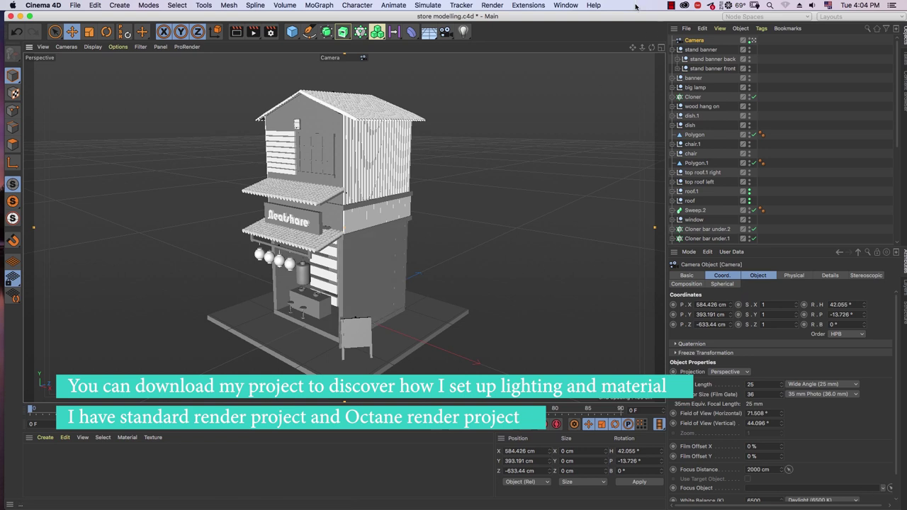
pyautogui.click(822, 118)
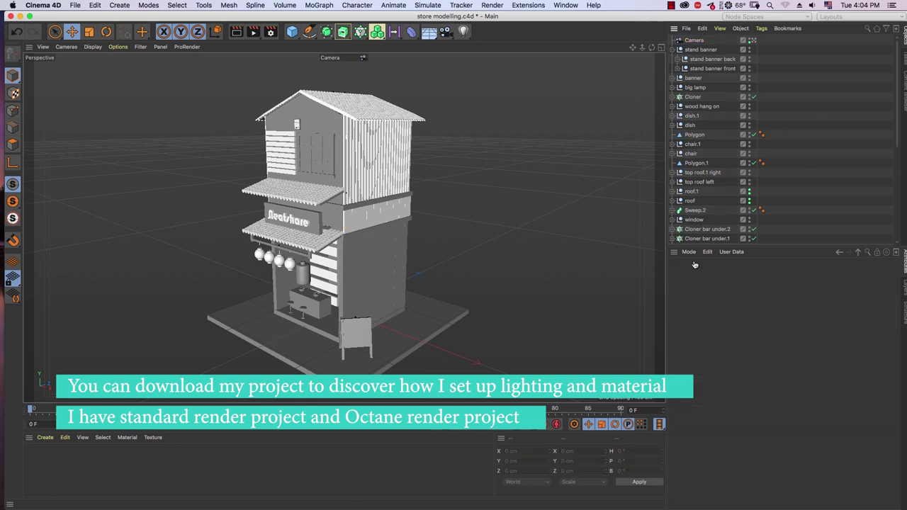
# Save the project as store modelling.c4d
pyautogui.click(74, 5)
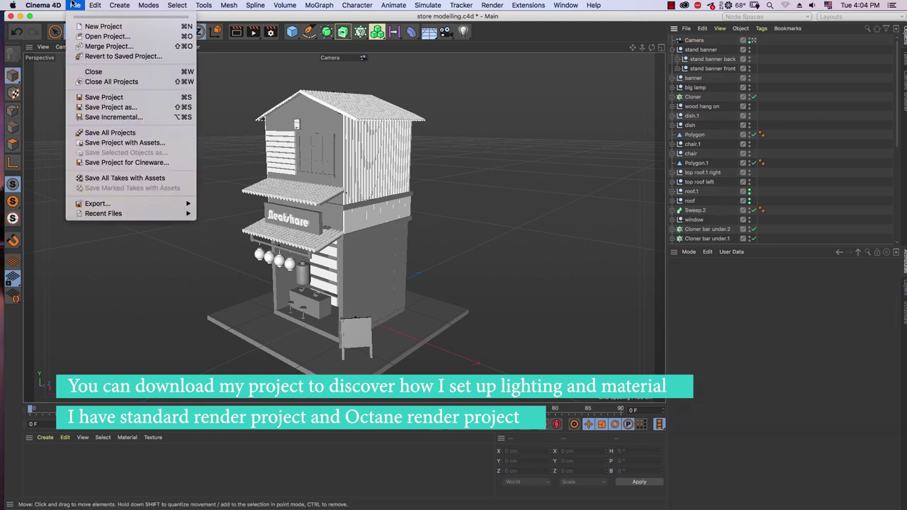
pyautogui.click(106, 98)
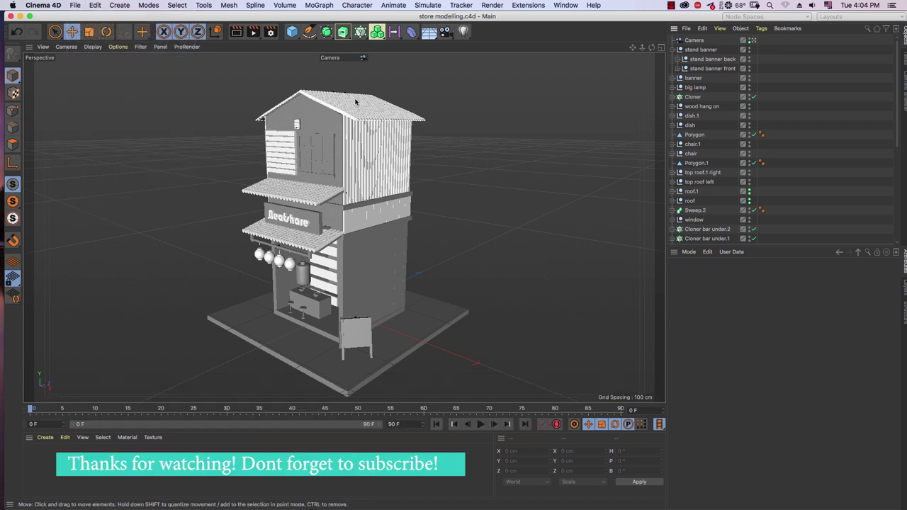
pyautogui.click(671, 6)
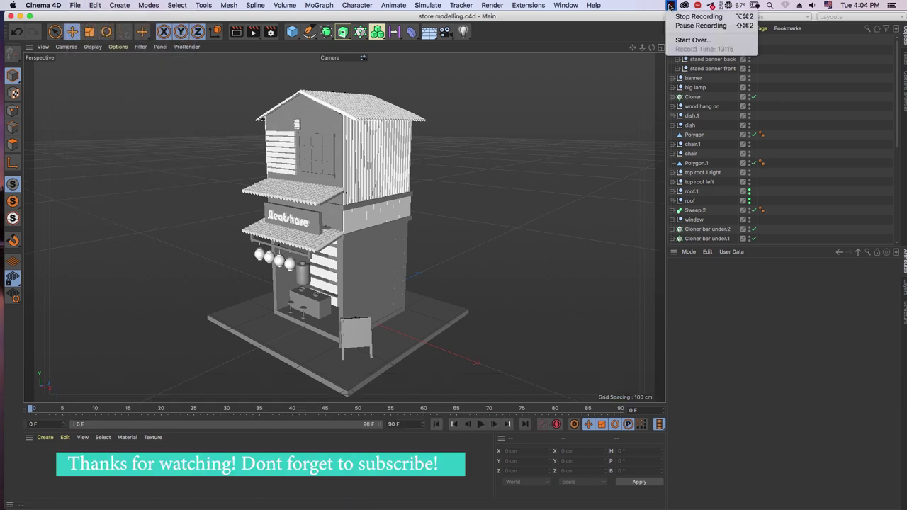